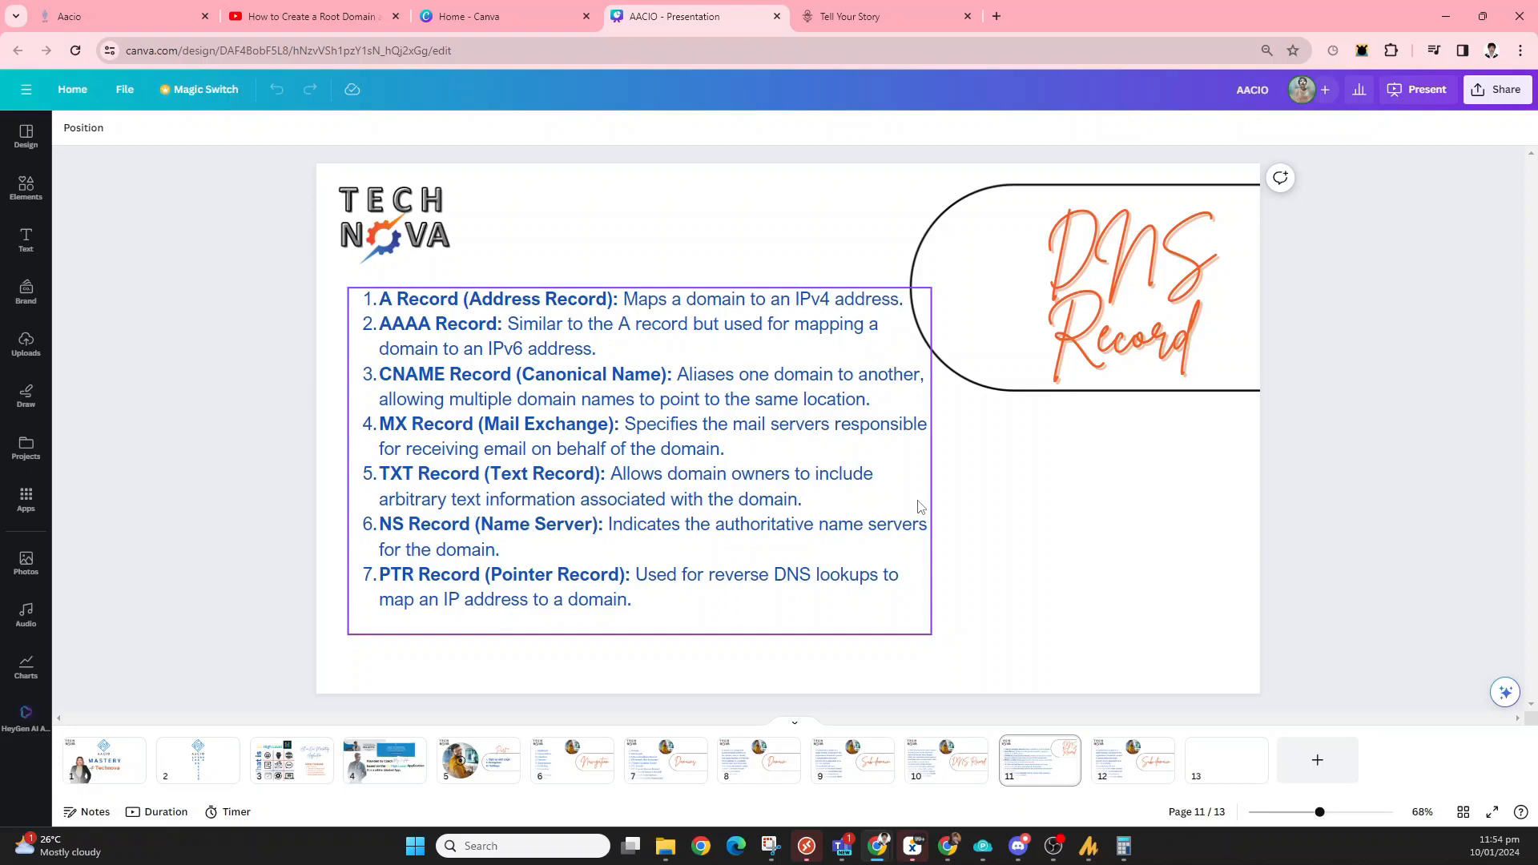
Switch to the Tell Your Story website, close its booking pop-up and look through the landing page's sections.
click(913, 23)
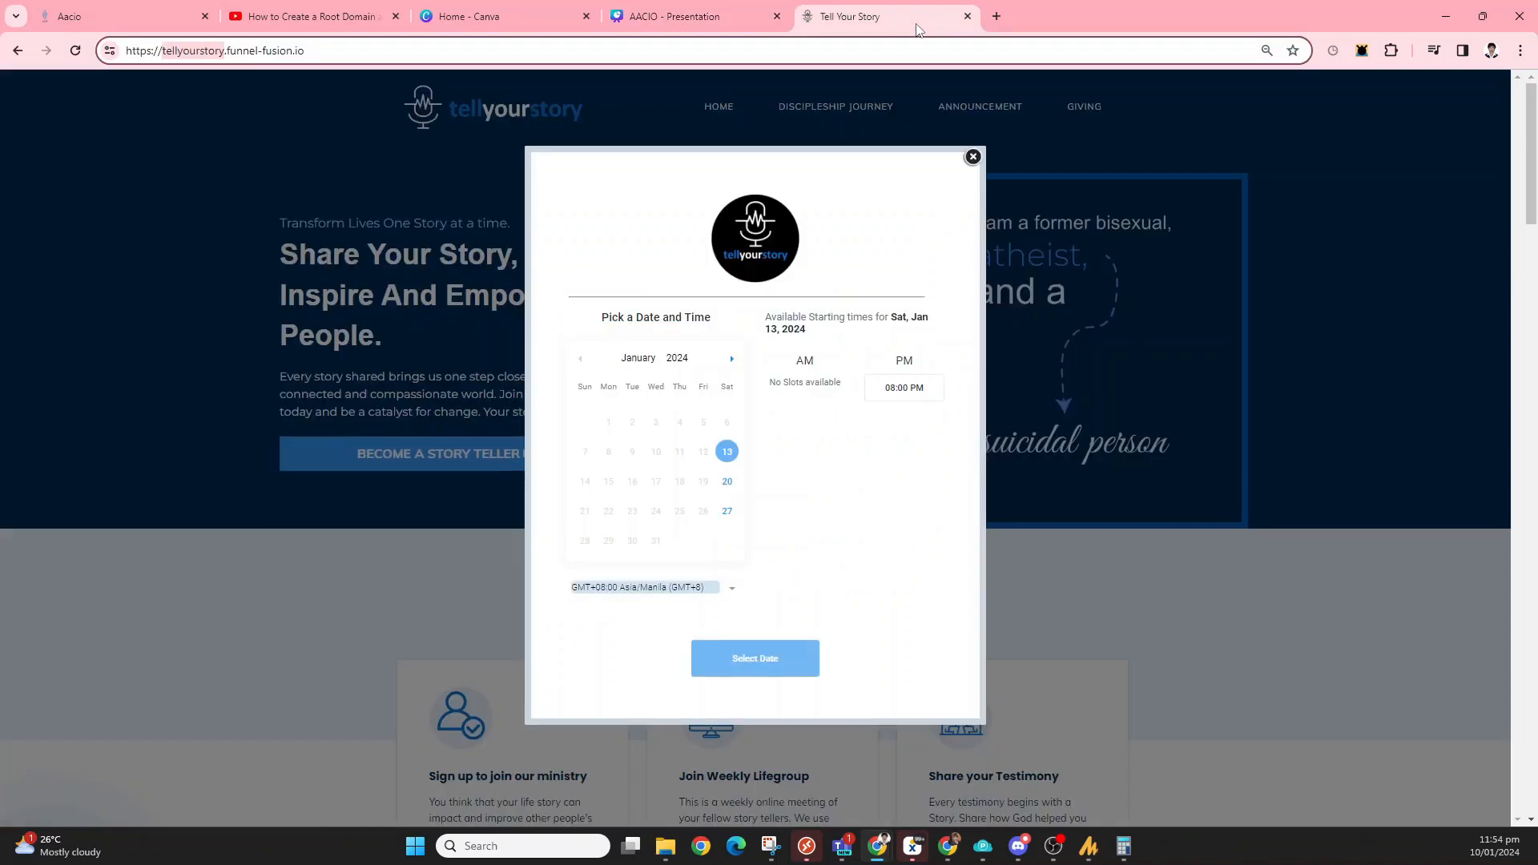
click(971, 159)
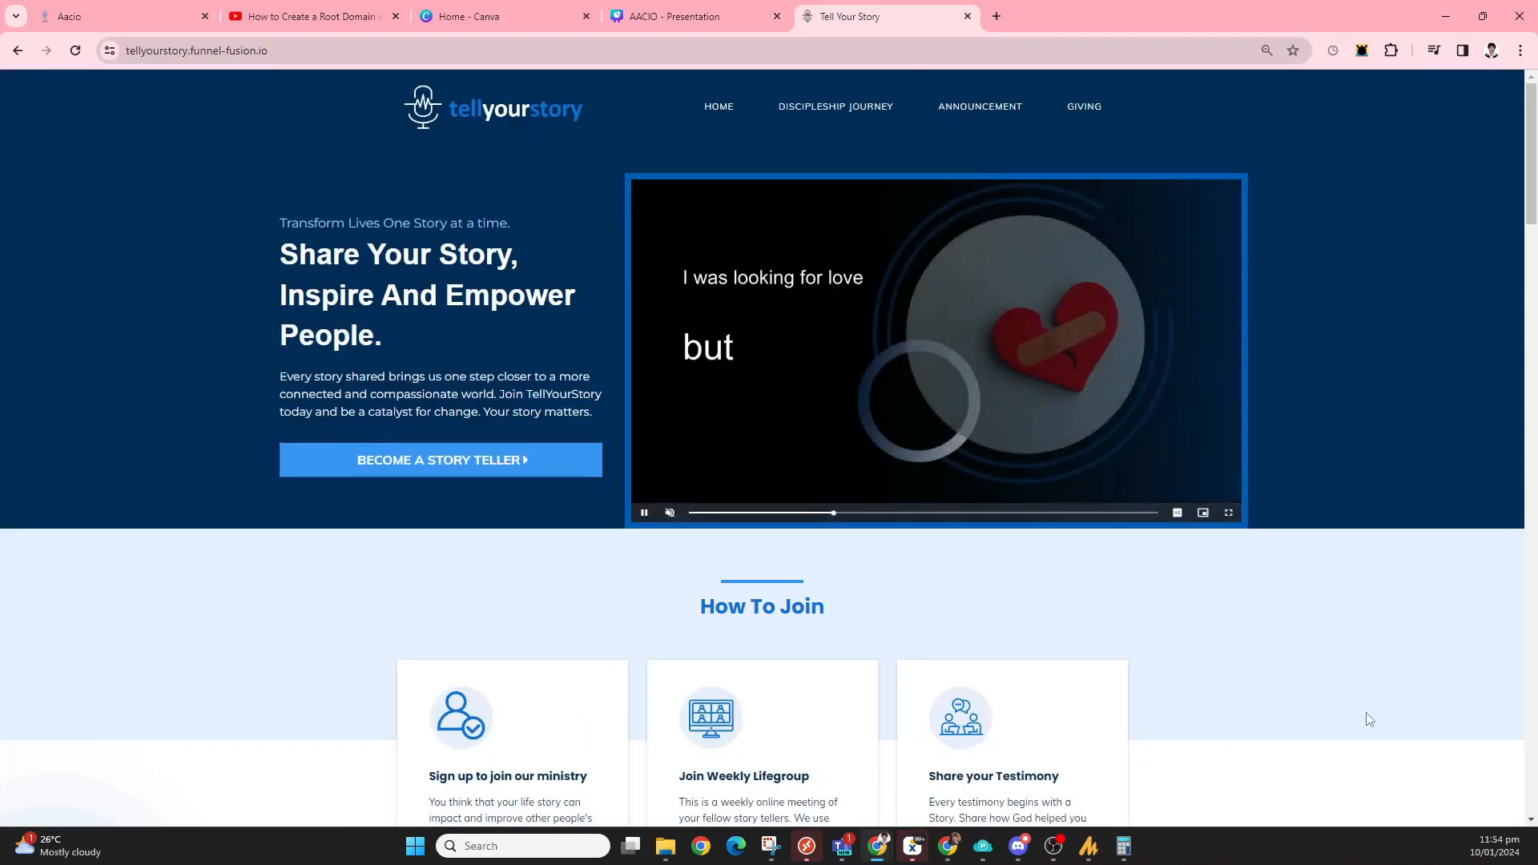
scroll(1387, 639, down, 3)
scroll(1394, 641, up, 3)
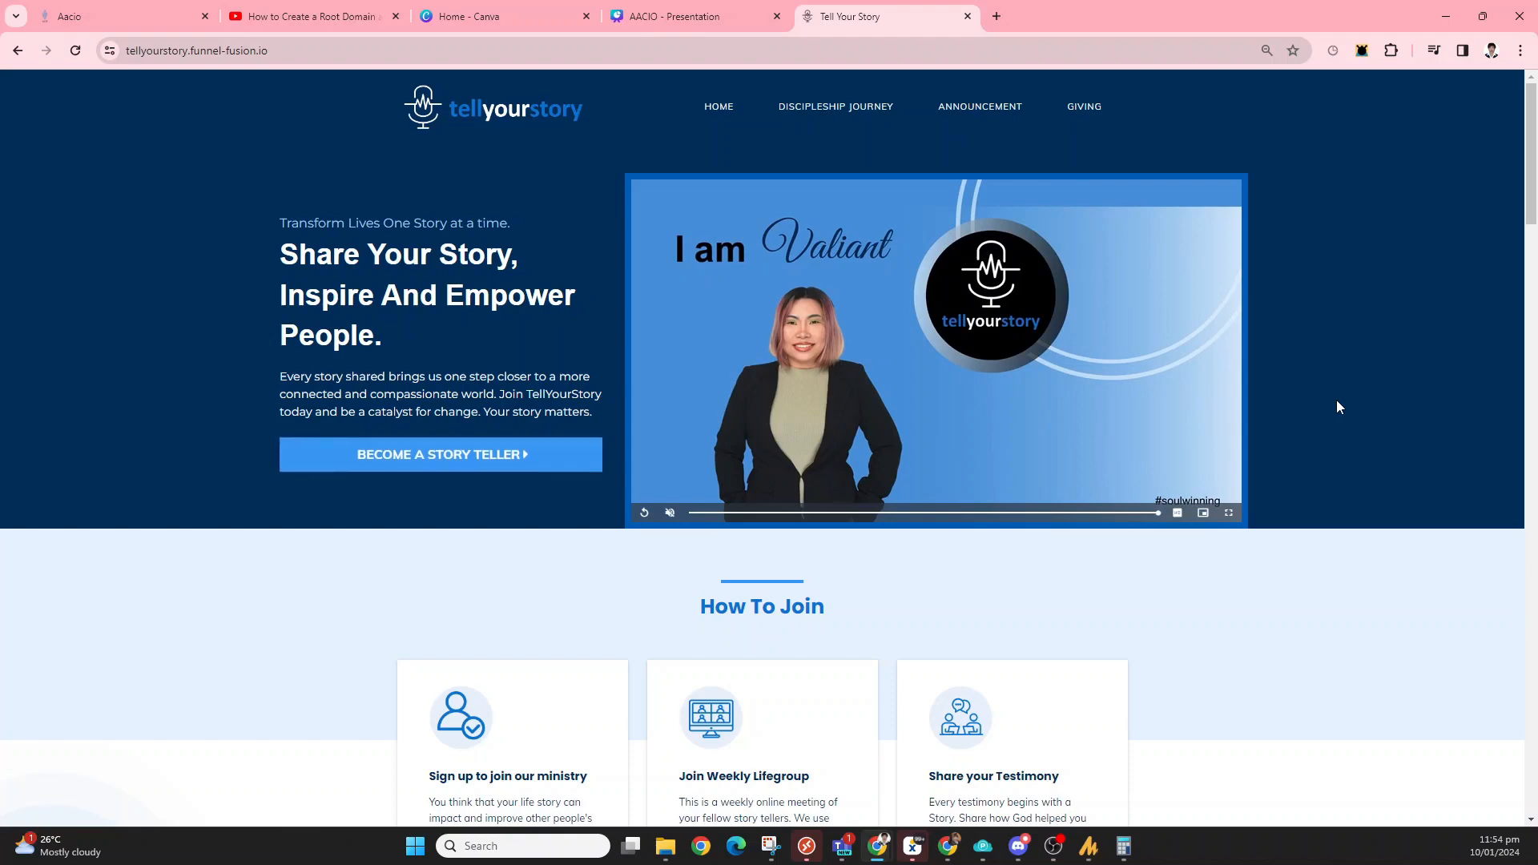
scroll(1336, 401, down, 2)
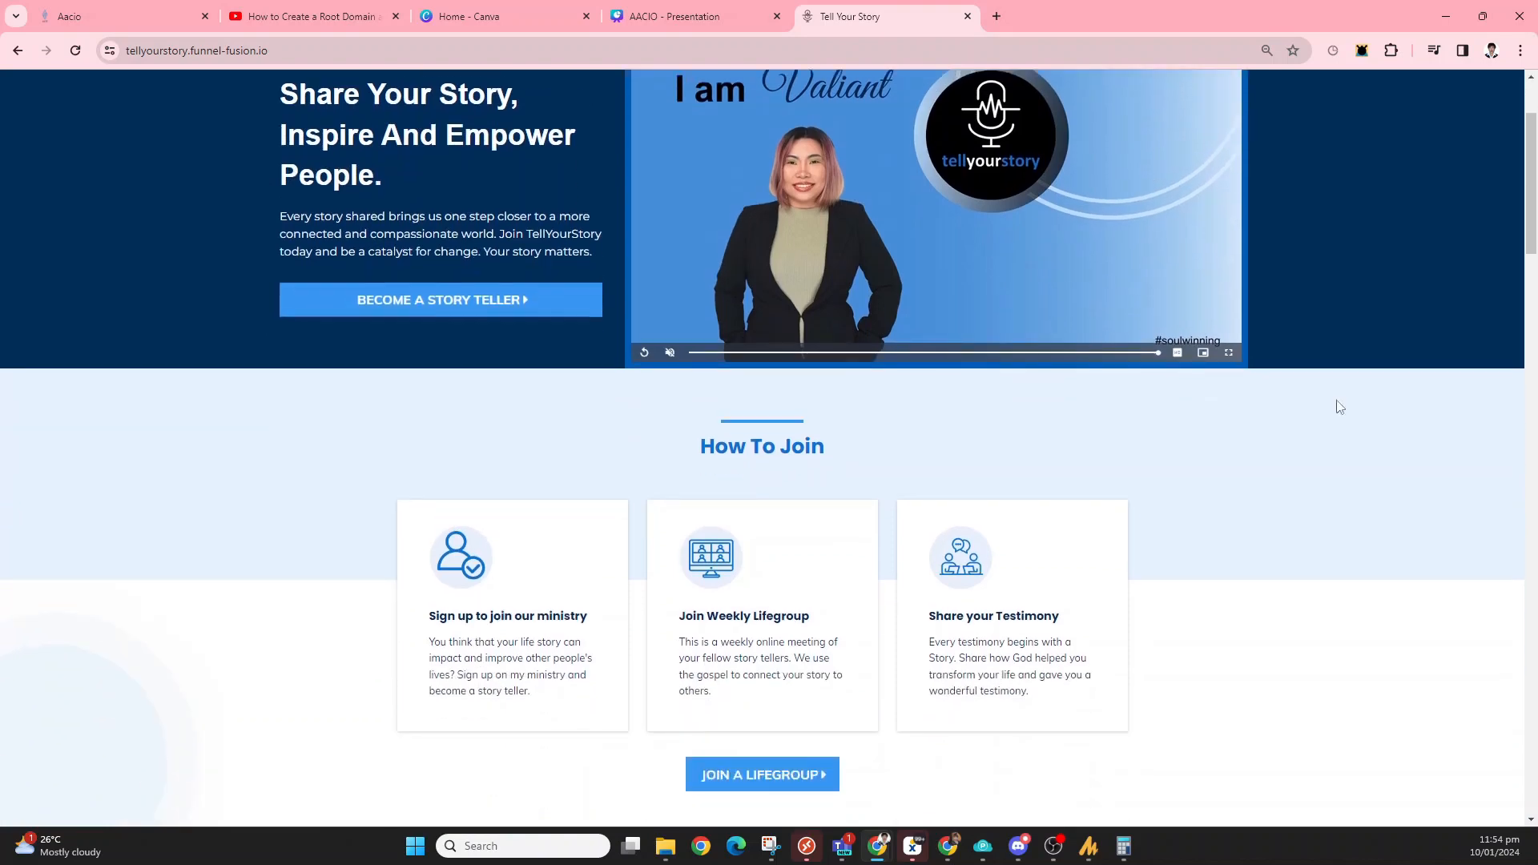
scroll(1339, 405, down, 1)
scroll(1325, 444, down, 4)
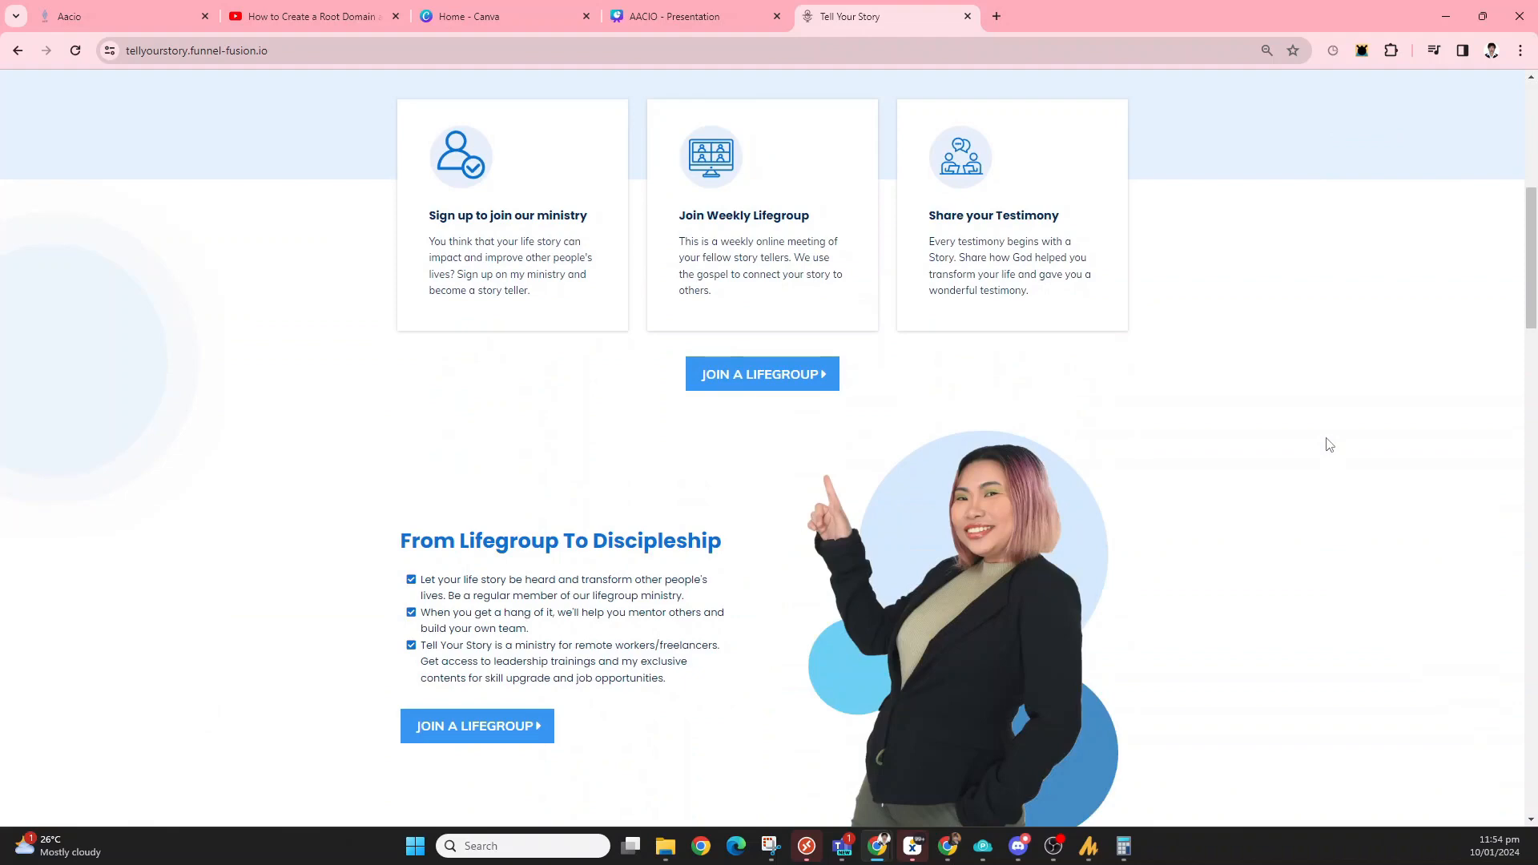
scroll(1329, 445, down, 4)
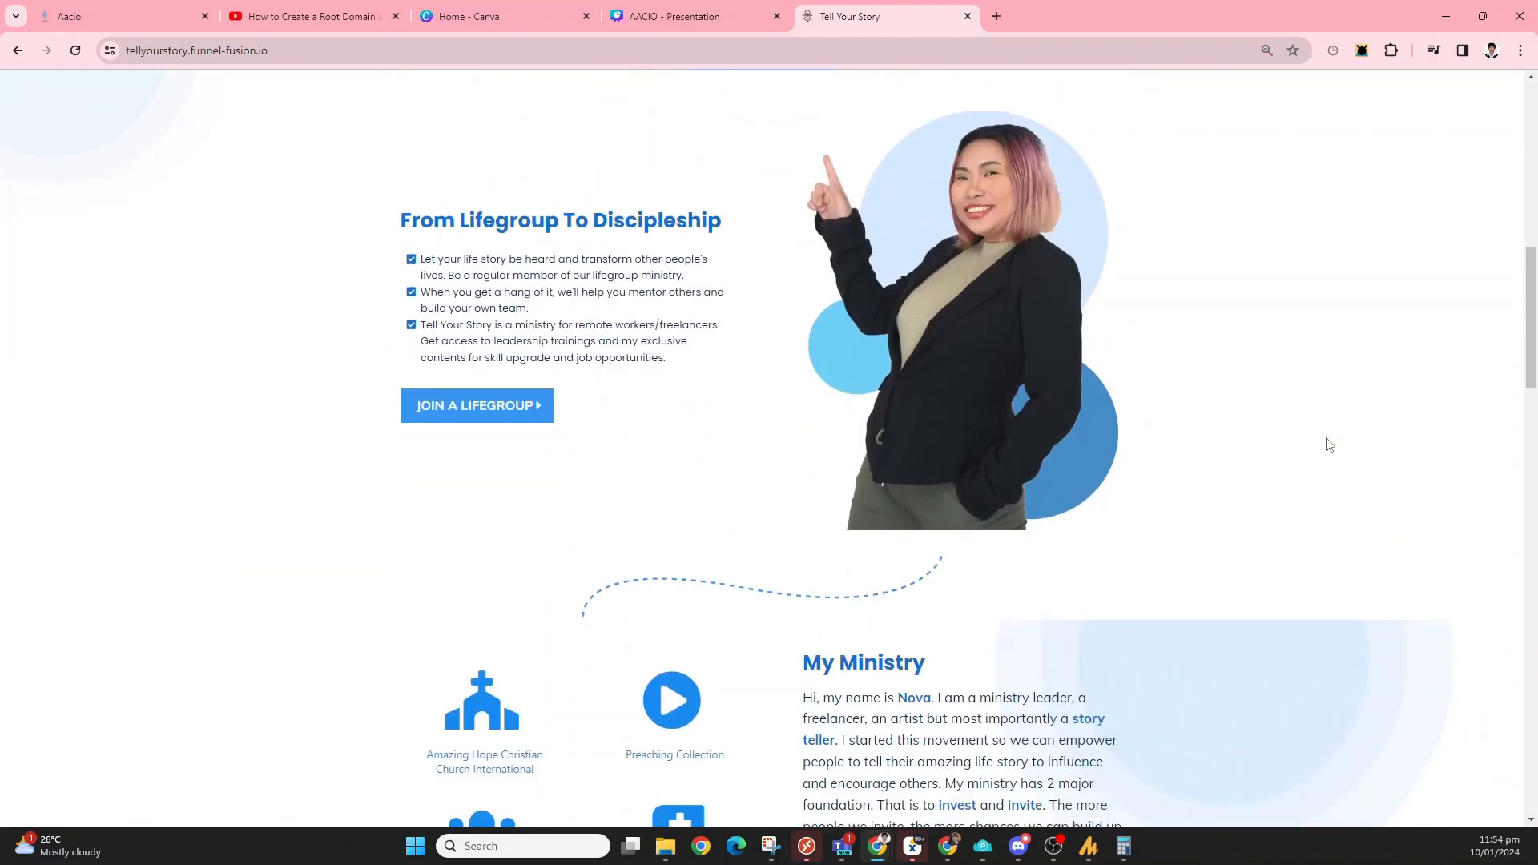
scroll(1329, 444, down, 16)
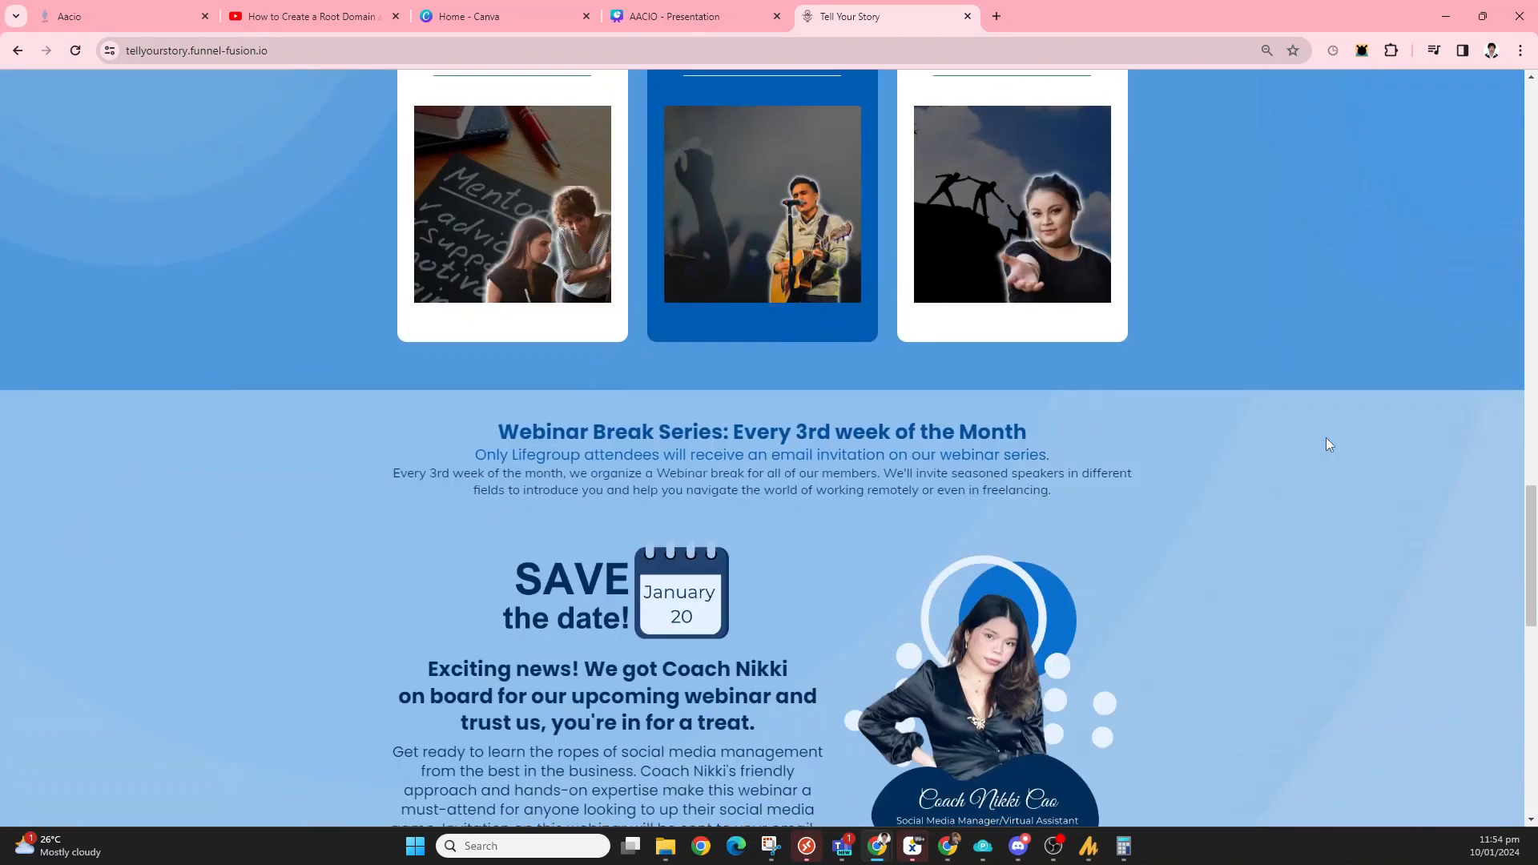
scroll(1326, 441, up, 20)
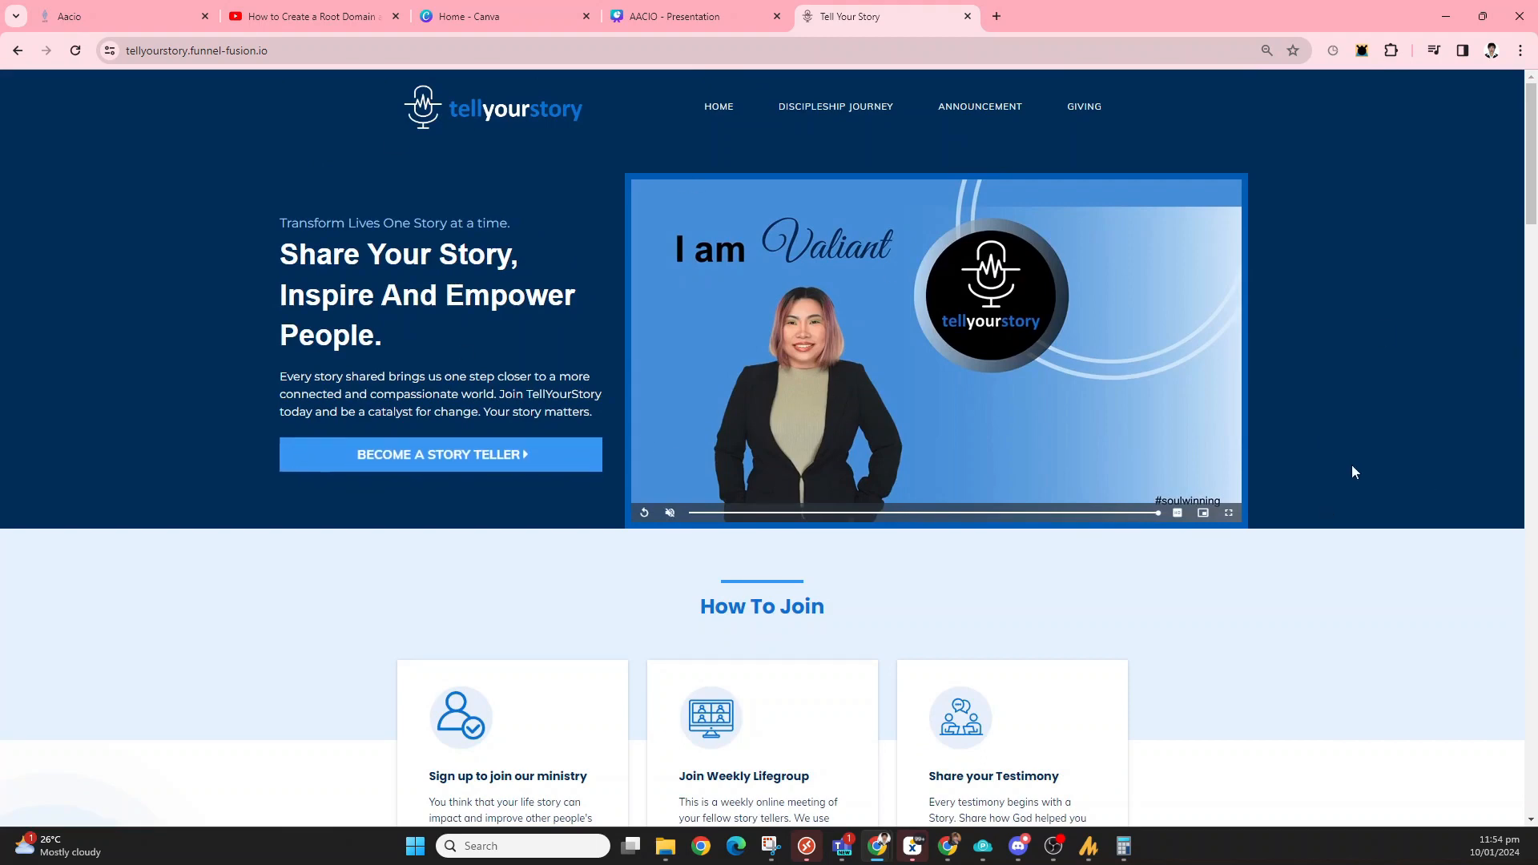
Return to the AACIO presentation and review the A, AAAA and CNAME entries on the DNS Record slide, leaving the text box in place.
click(671, 10)
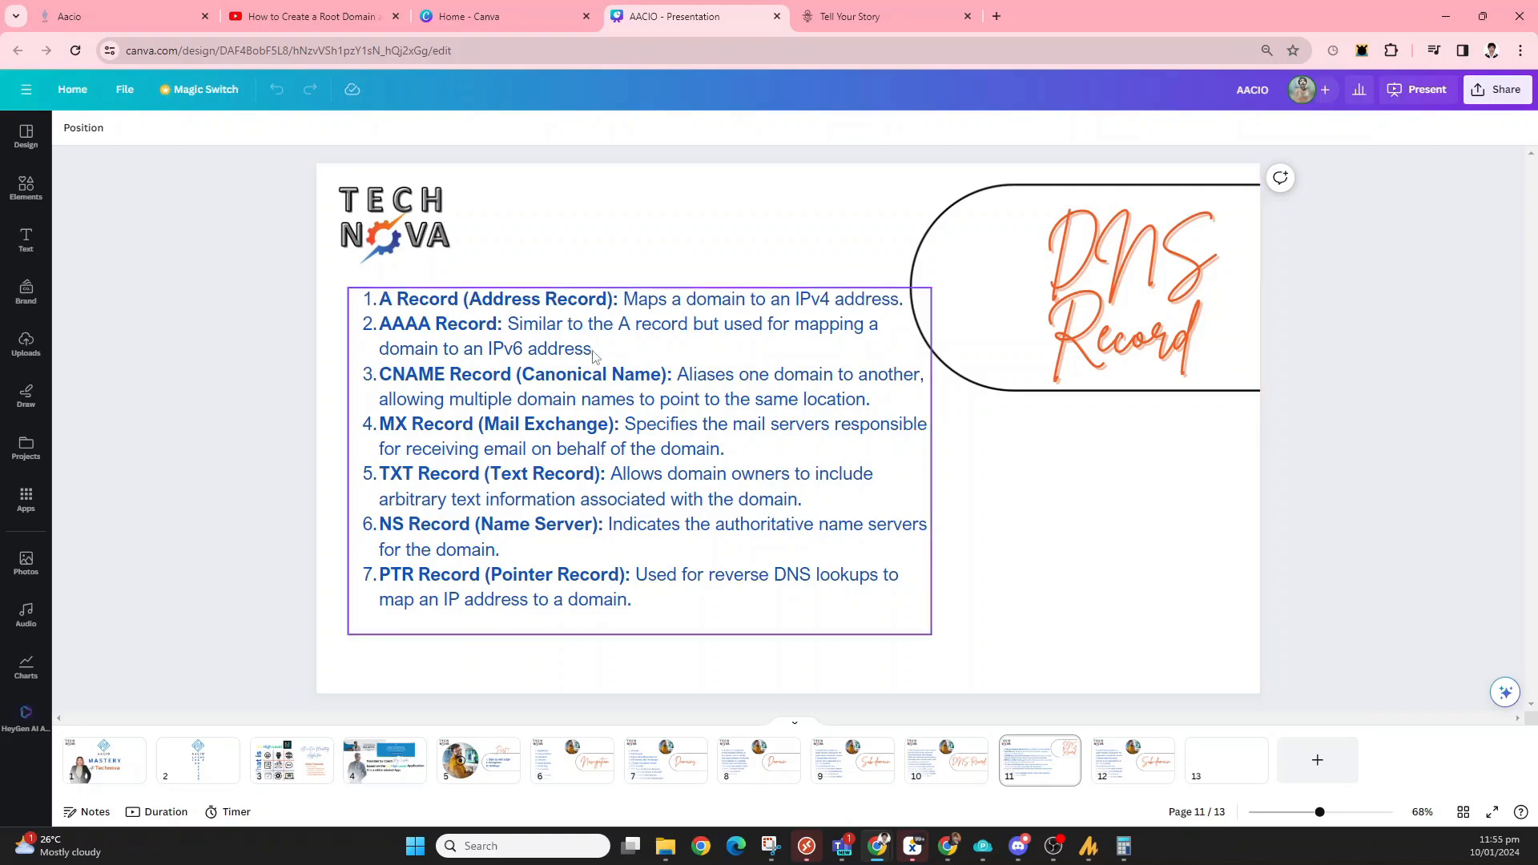
drag(594, 355, 411, 322)
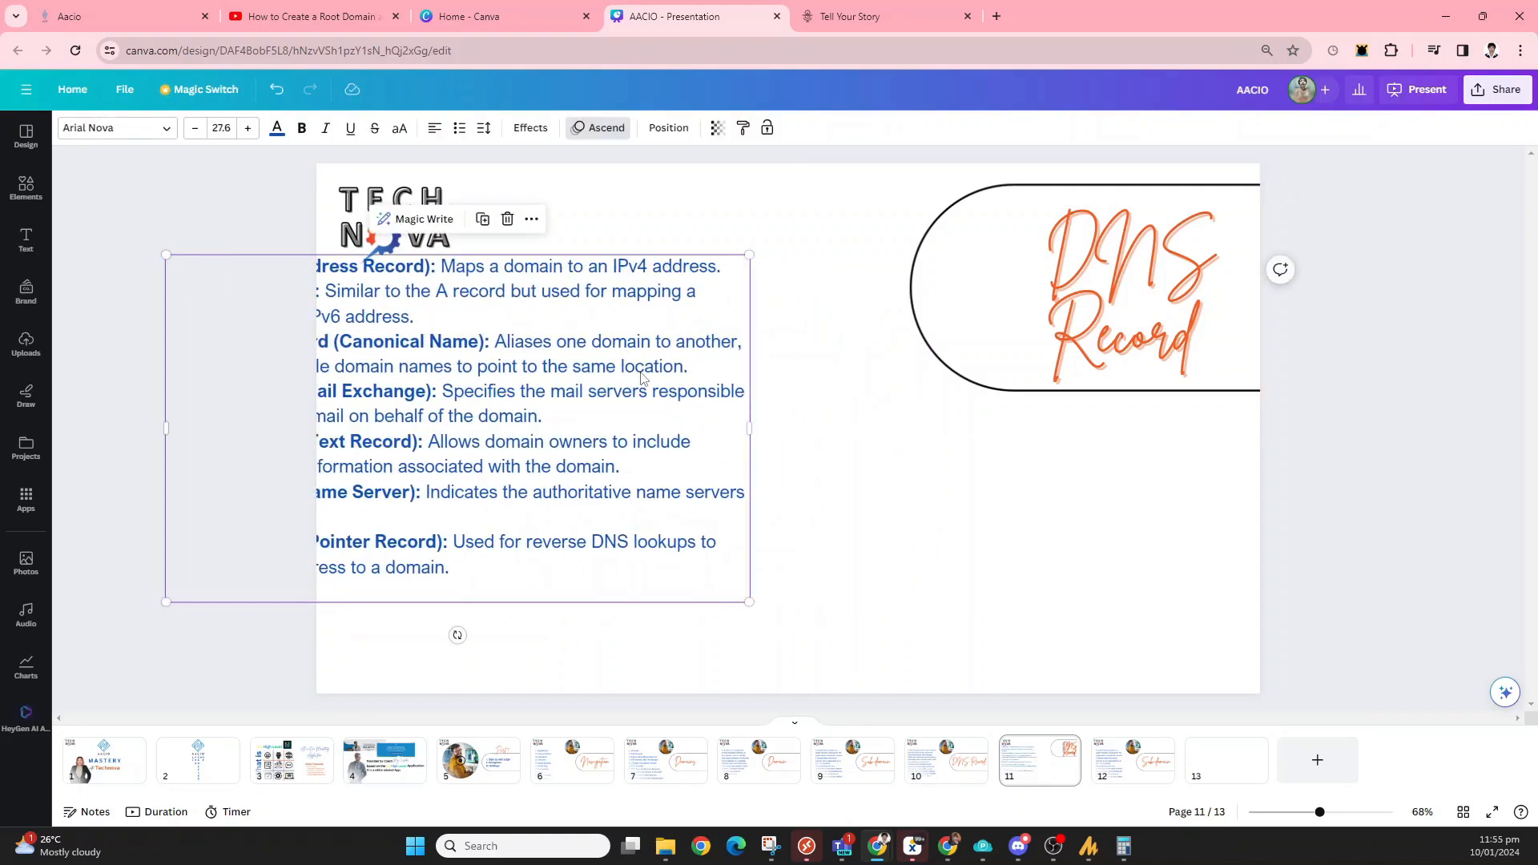
key(ctrl+z)
triple_click(392, 297)
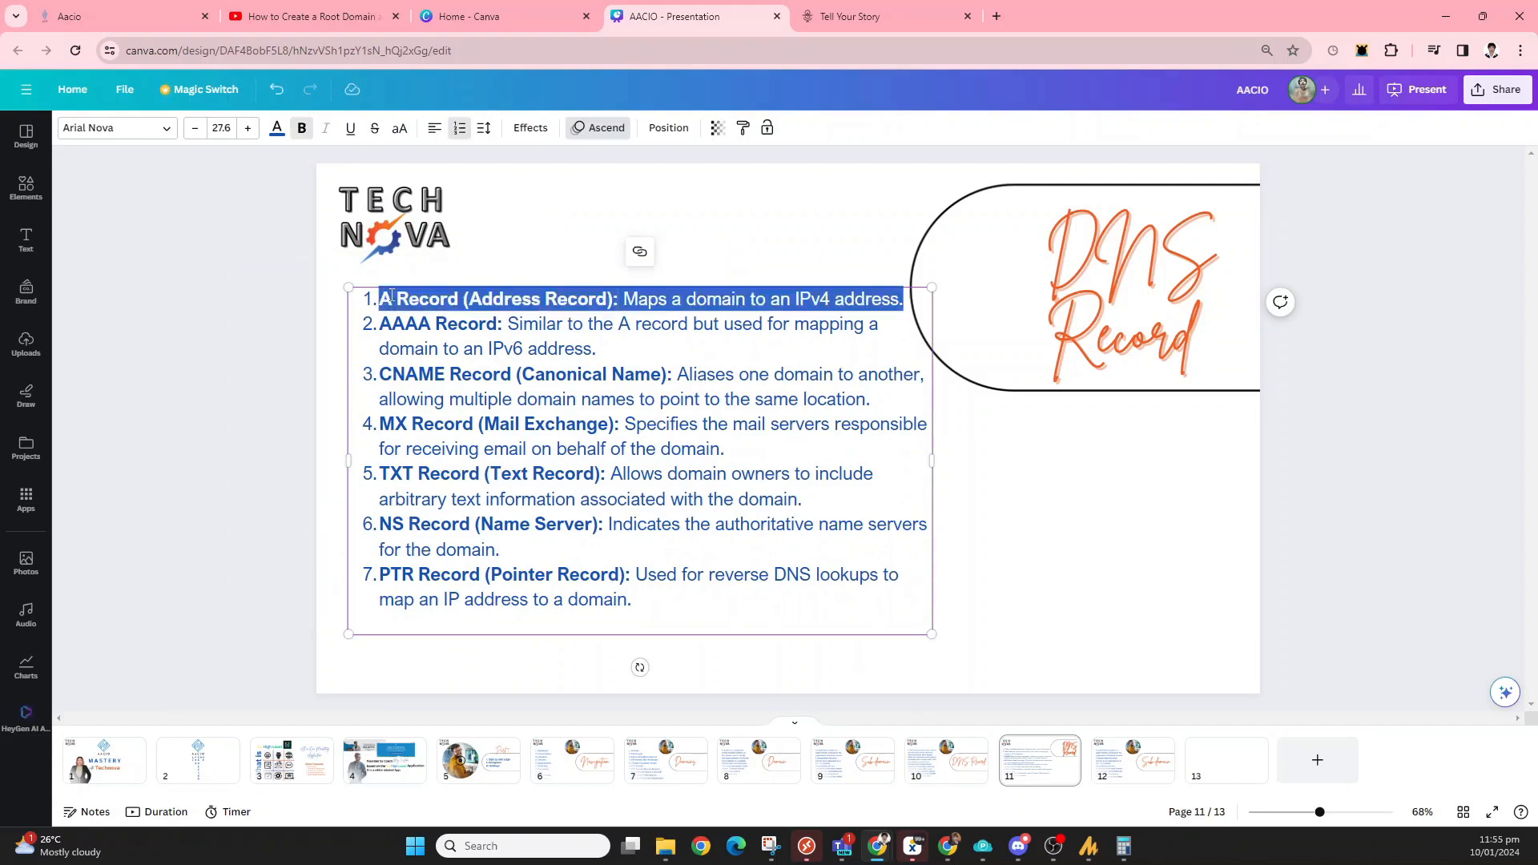
click(430, 318)
click(491, 395)
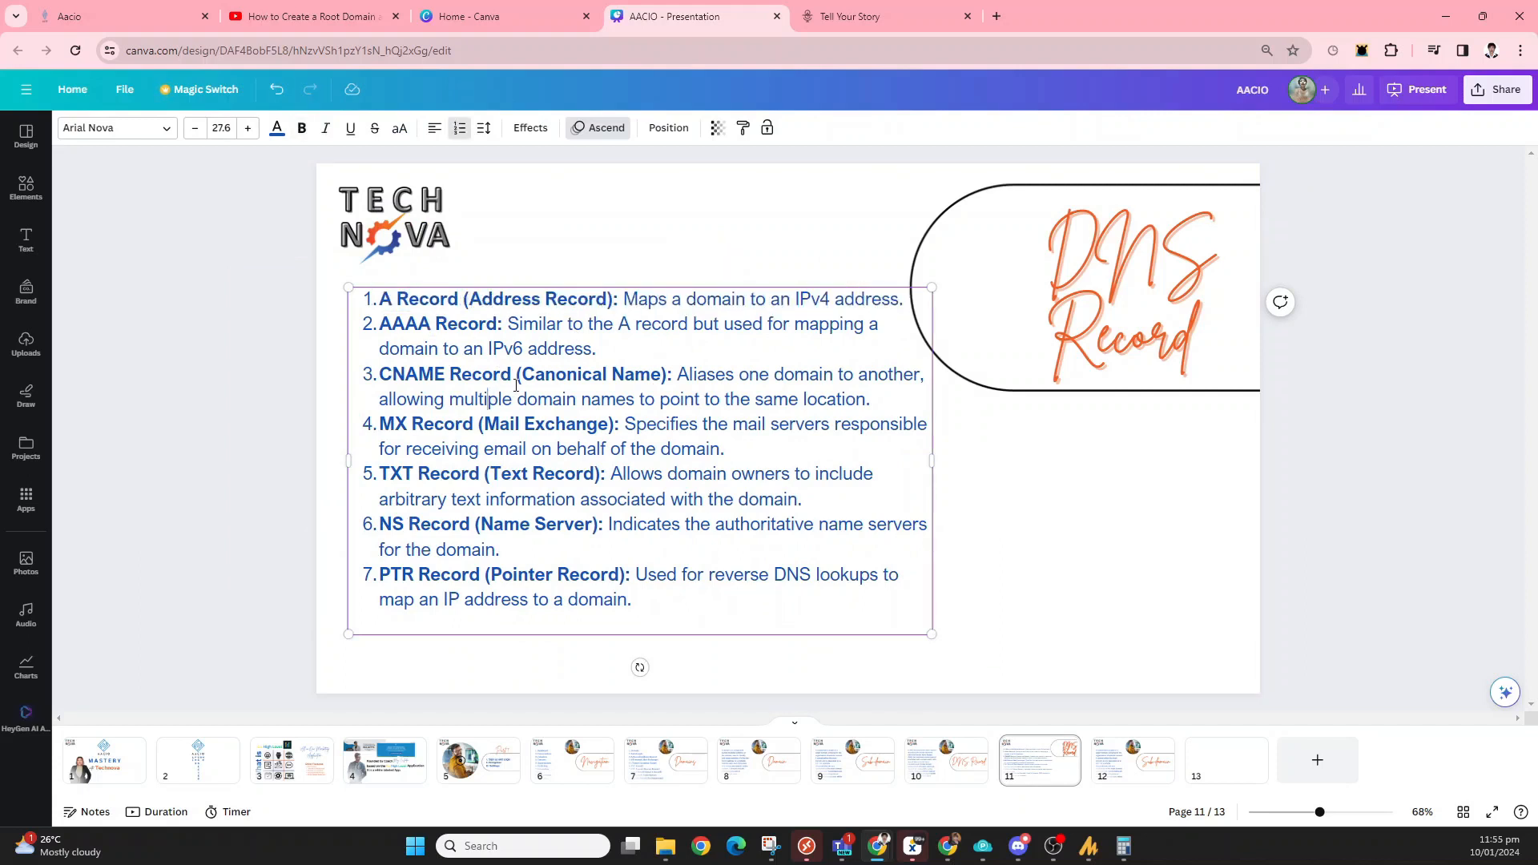
triple_click(516, 384)
click(569, 396)
click(872, 391)
Highlight and review the MX Record and TXT Record descriptions in the DNS record list.
mouse_move(658, 429)
mouse_down()
mouse_move(754, 446)
mouse_move(631, 427)
mouse_up()
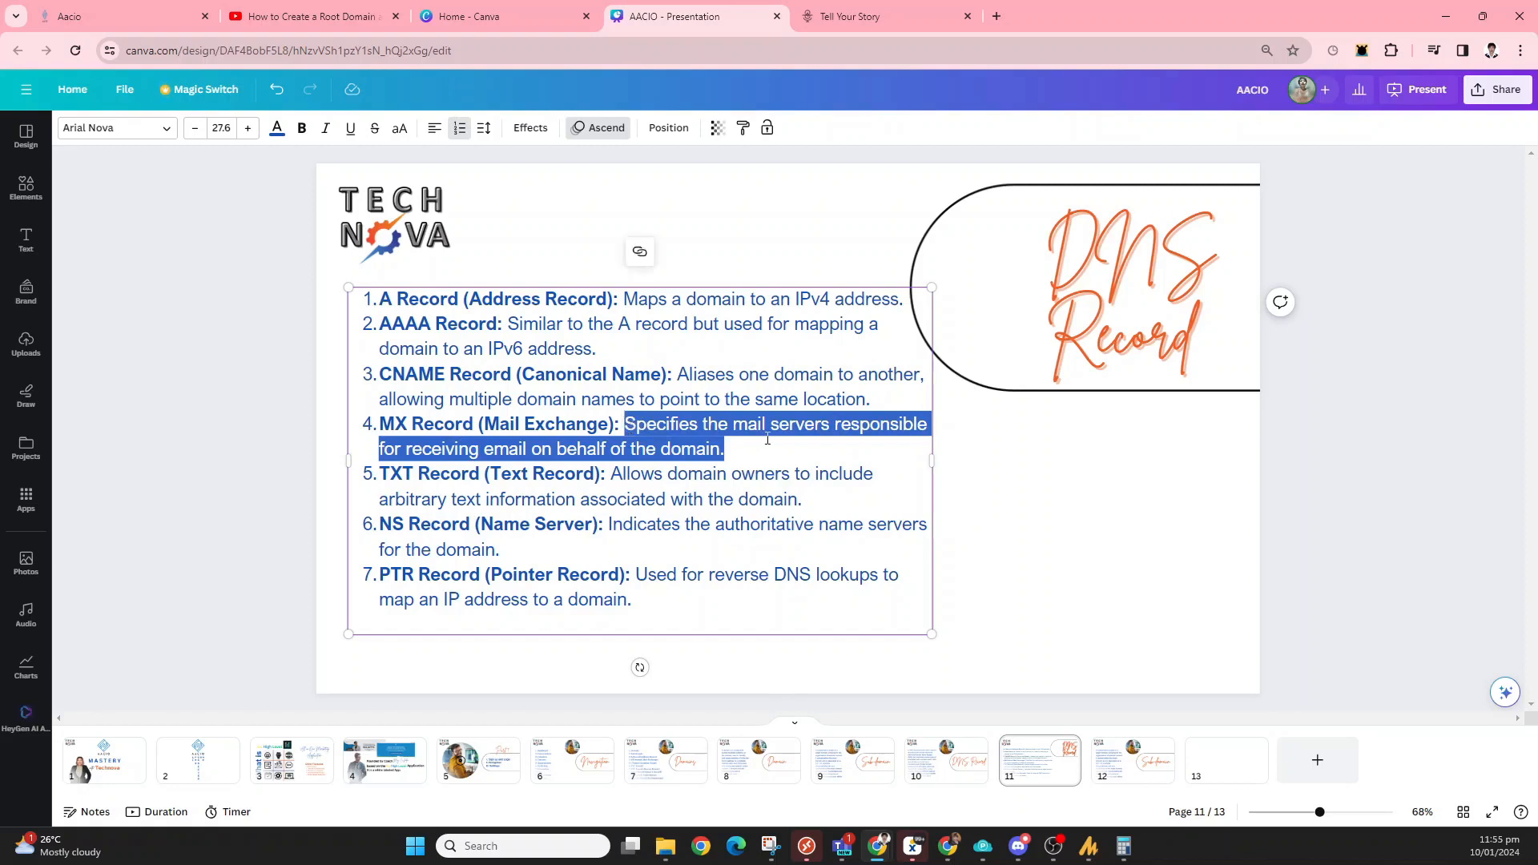
drag(727, 449, 627, 424)
click(698, 437)
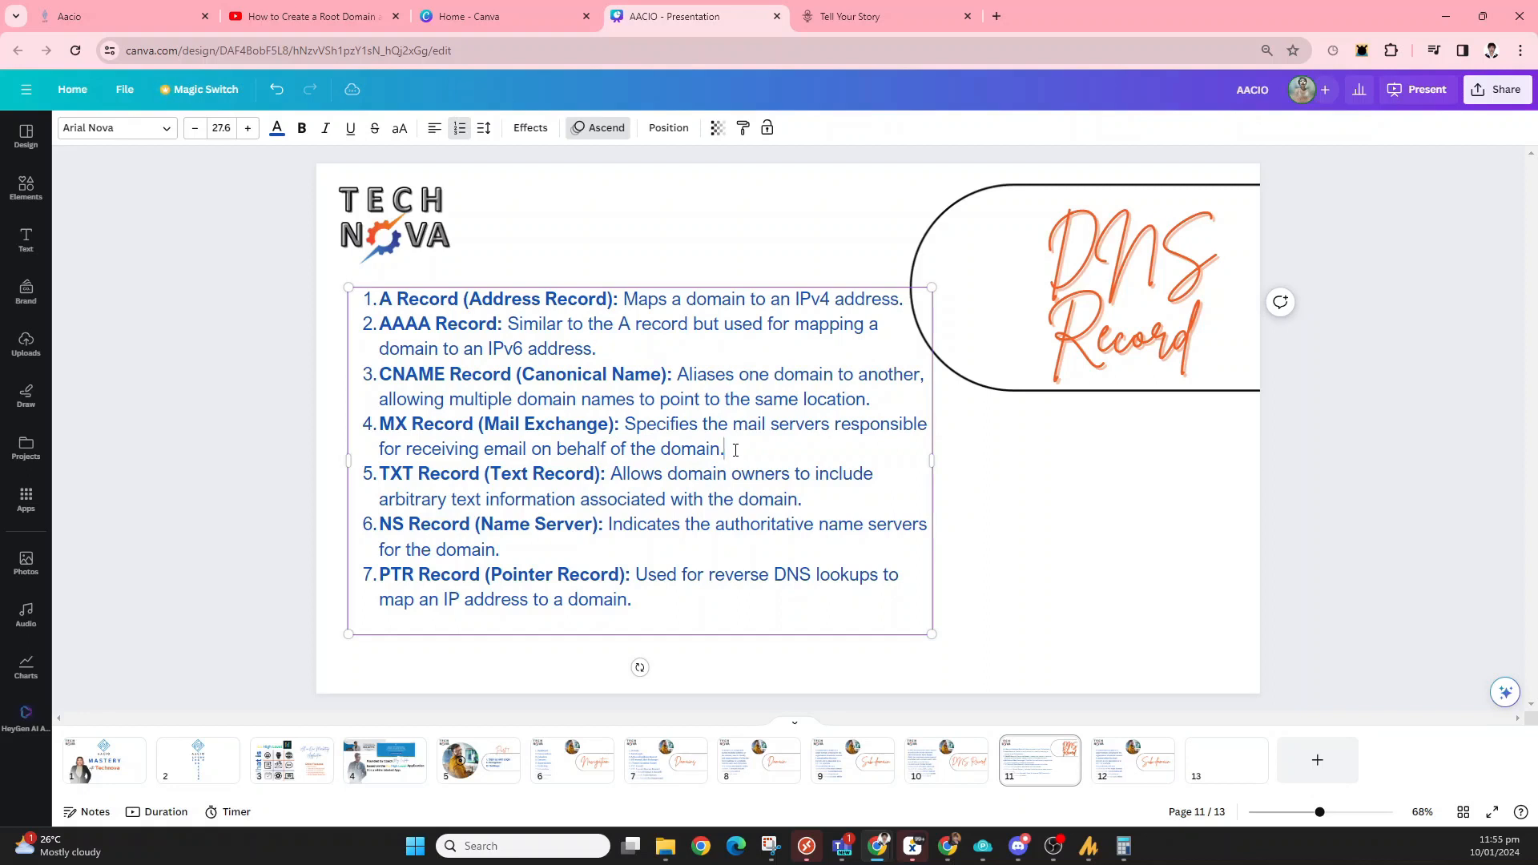
click(530, 472)
drag(690, 483, 801, 499)
click(599, 492)
double_click(598, 492)
drag(599, 491, 411, 467)
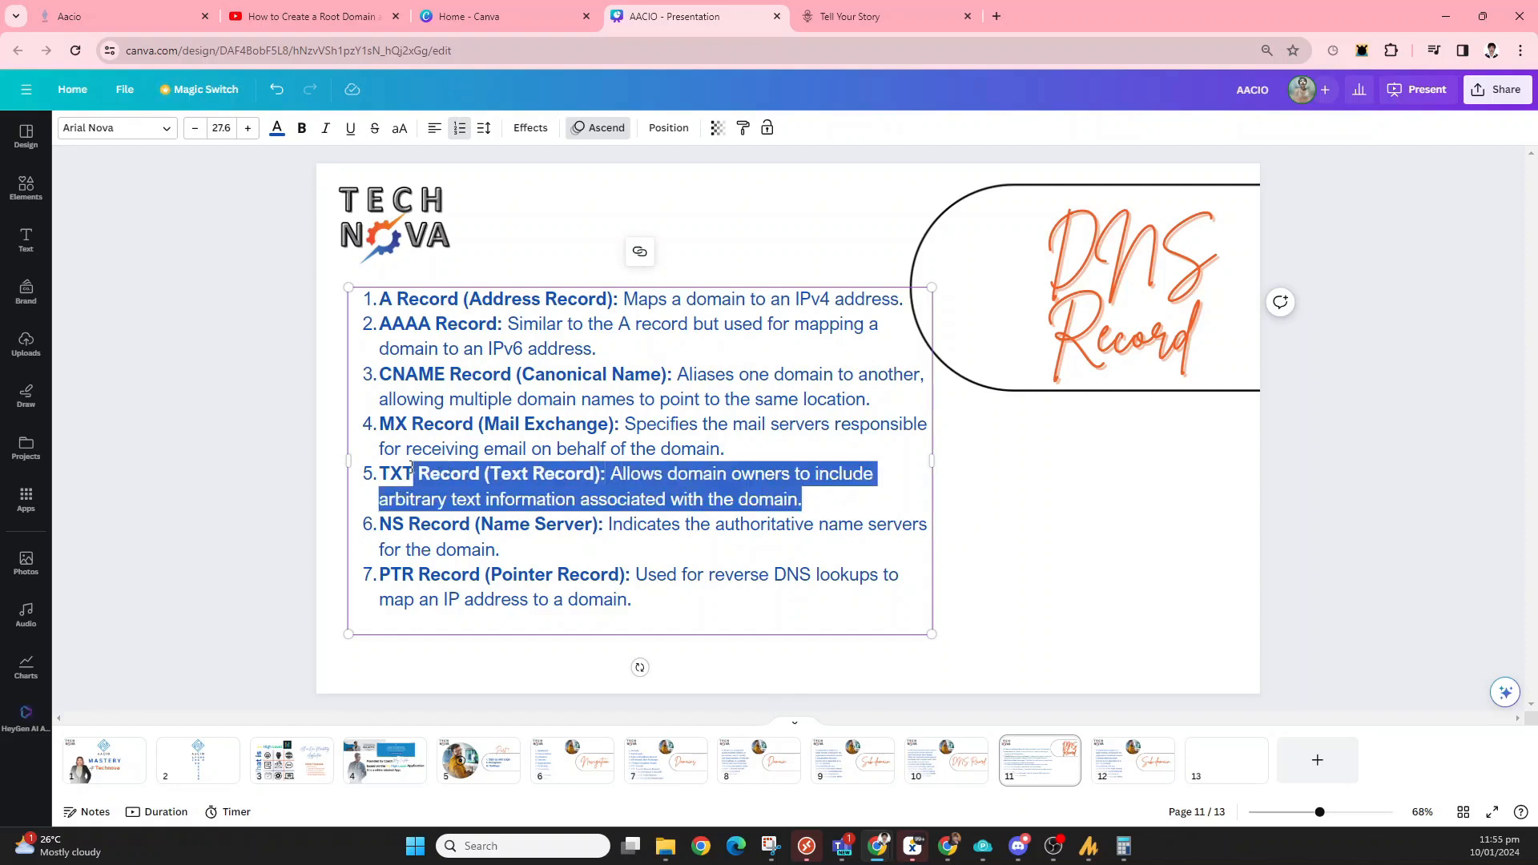
click(433, 472)
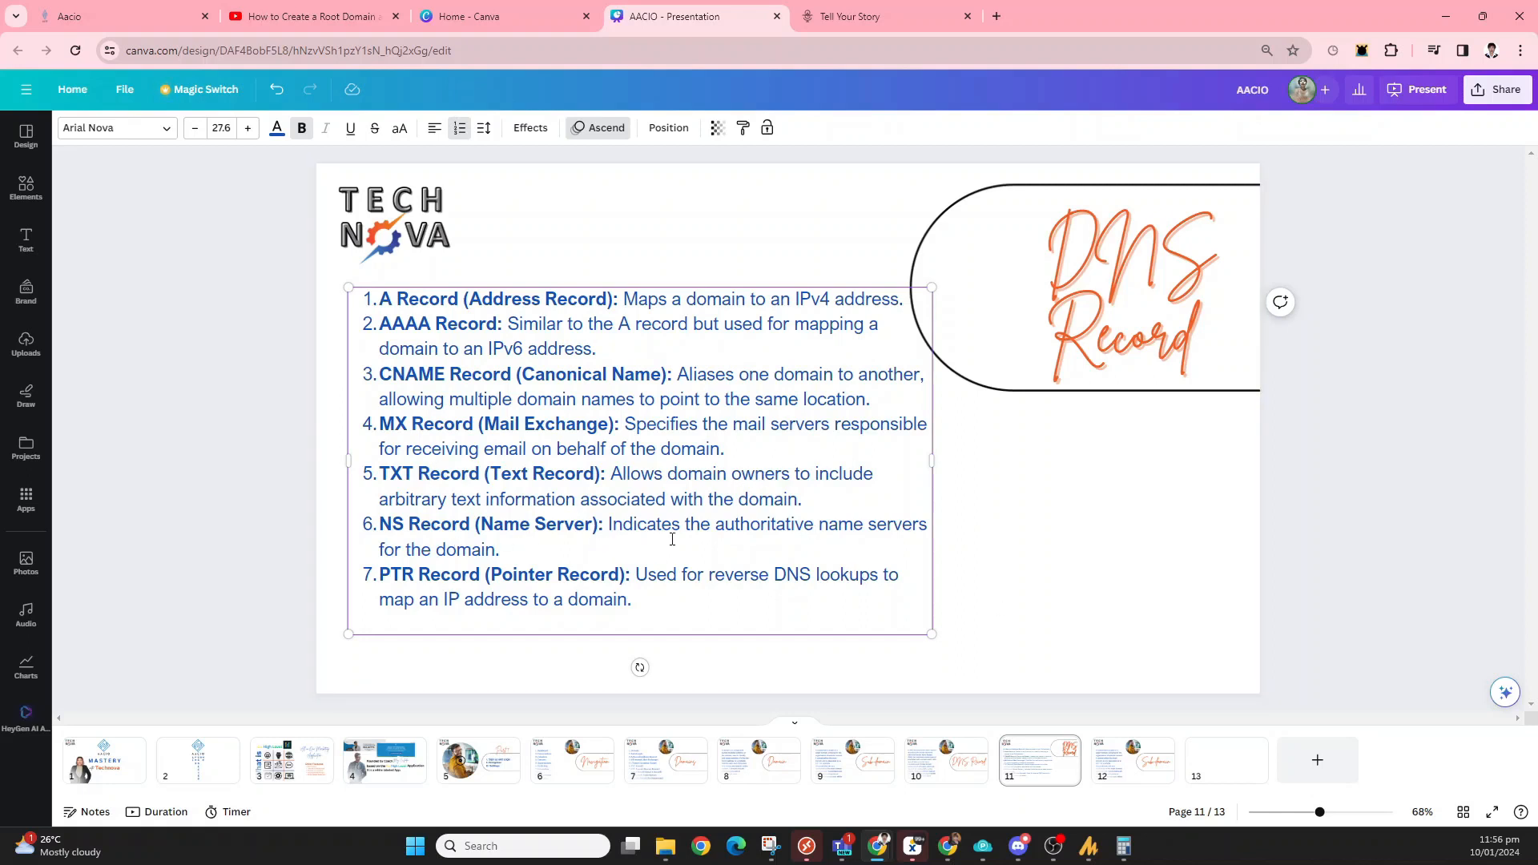
Review the NS and PTR Record entries, and check the Sub-domain slide before returning to slide 11.
drag(515, 554, 433, 533)
click(530, 543)
drag(641, 604, 661, 577)
click(683, 574)
drag(633, 601, 415, 575)
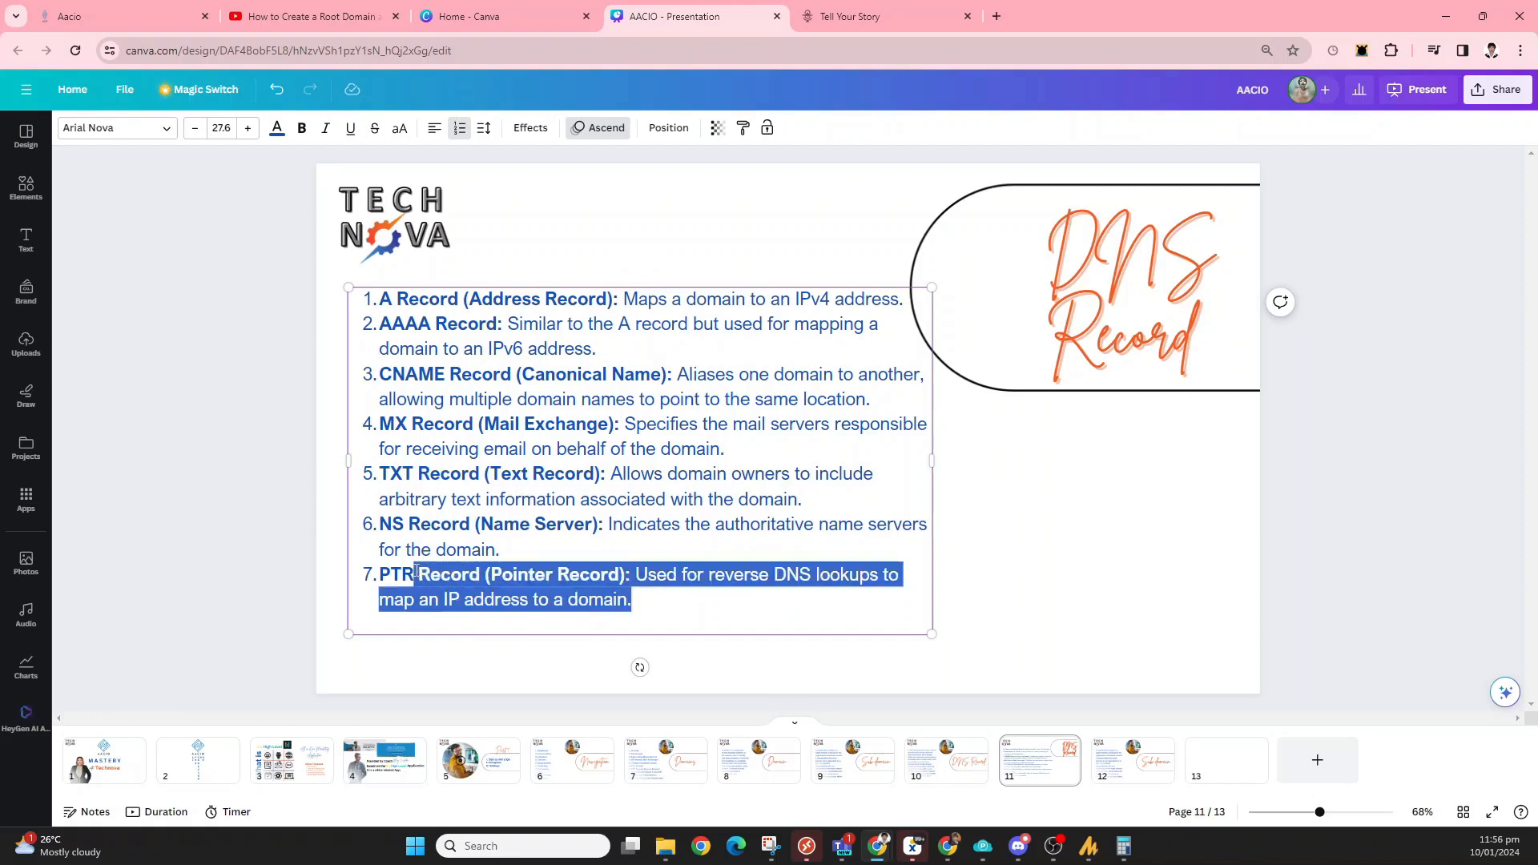
click(1094, 551)
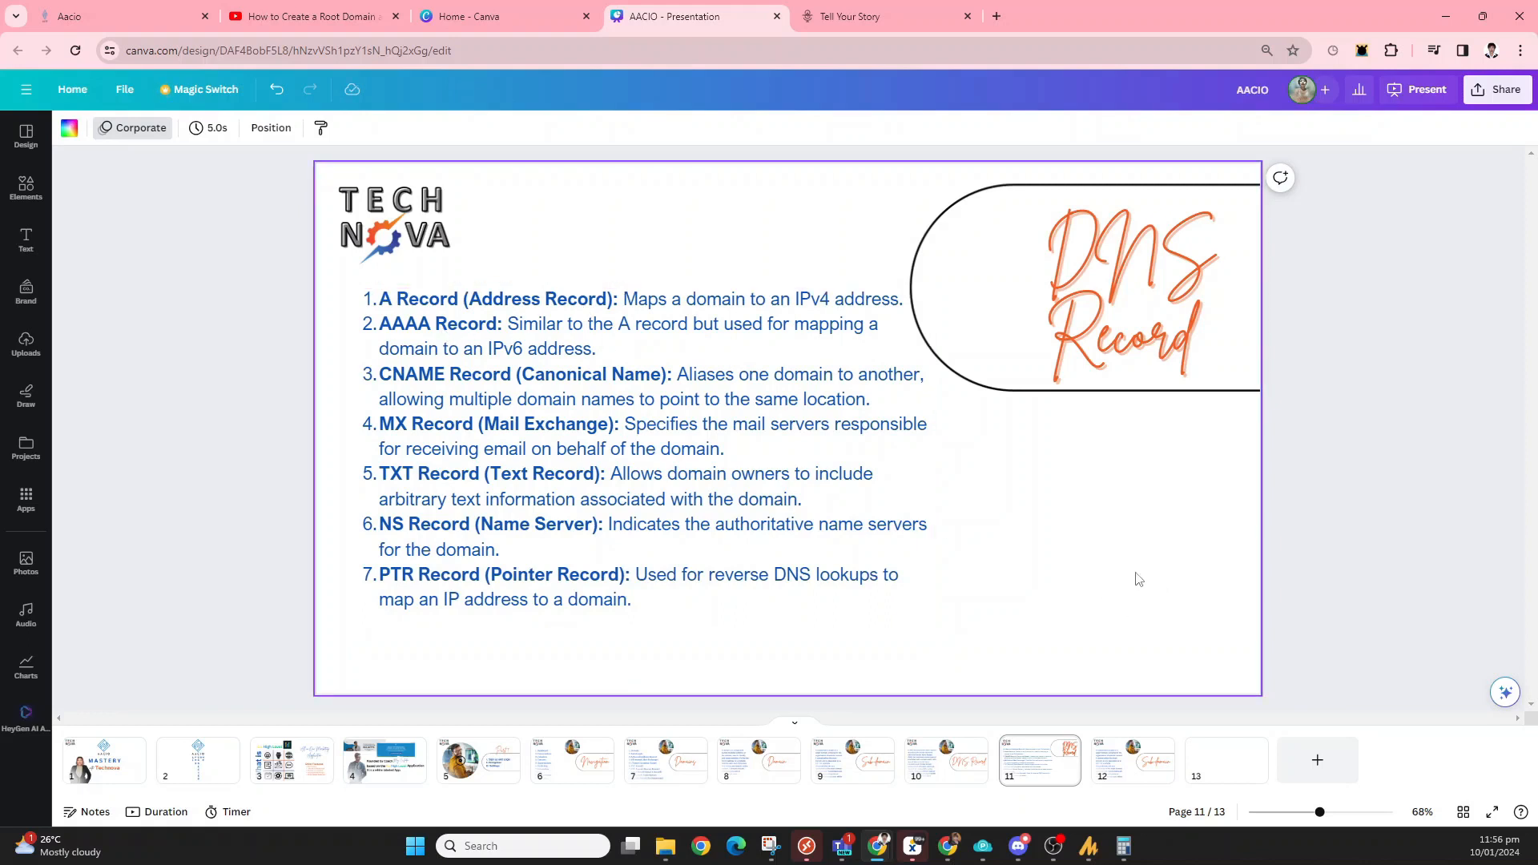
click(1131, 773)
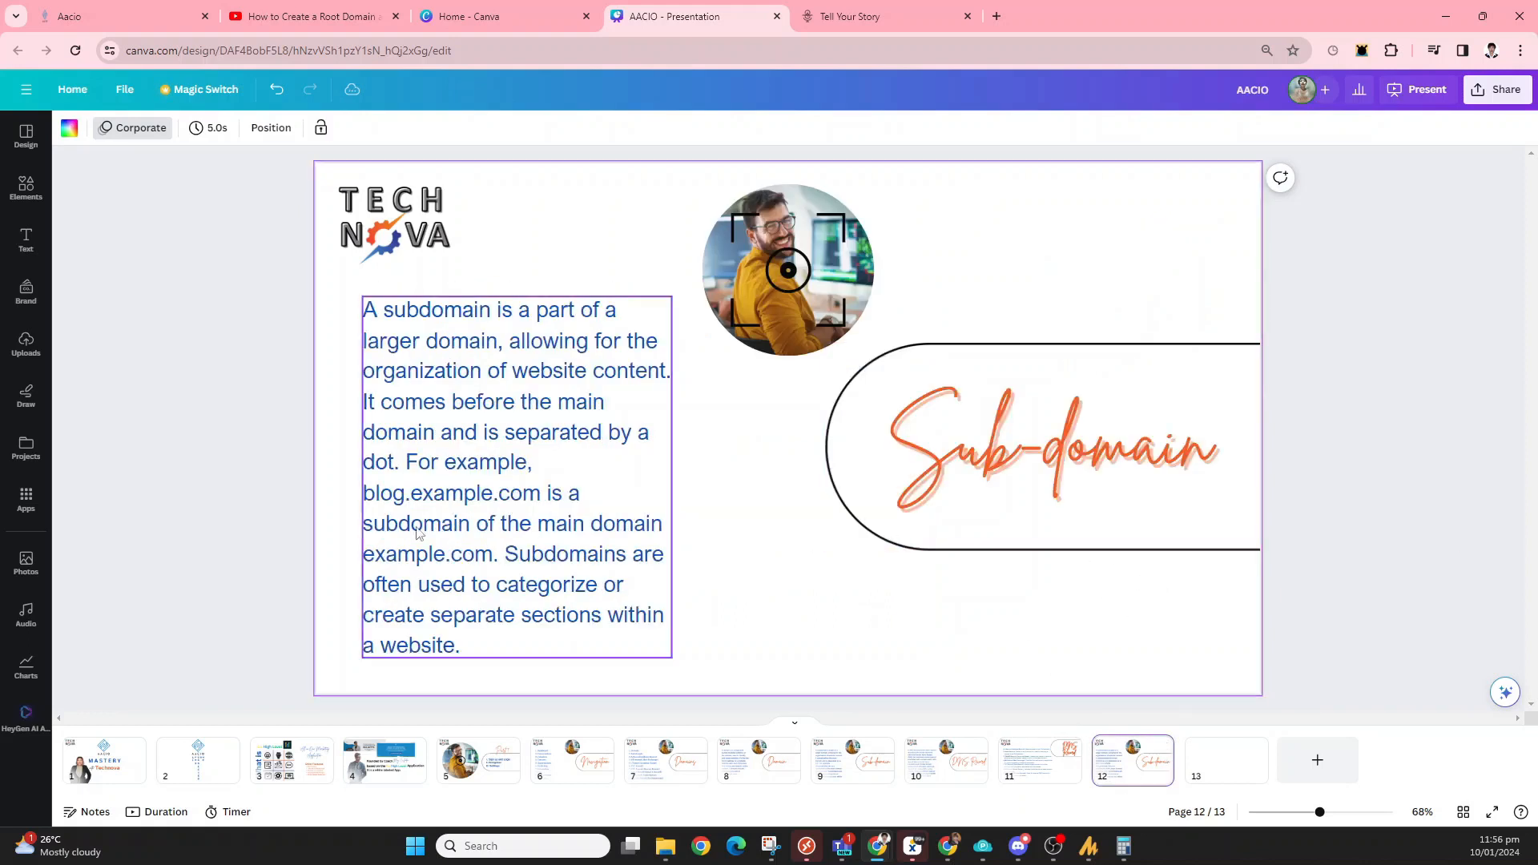
click(1057, 782)
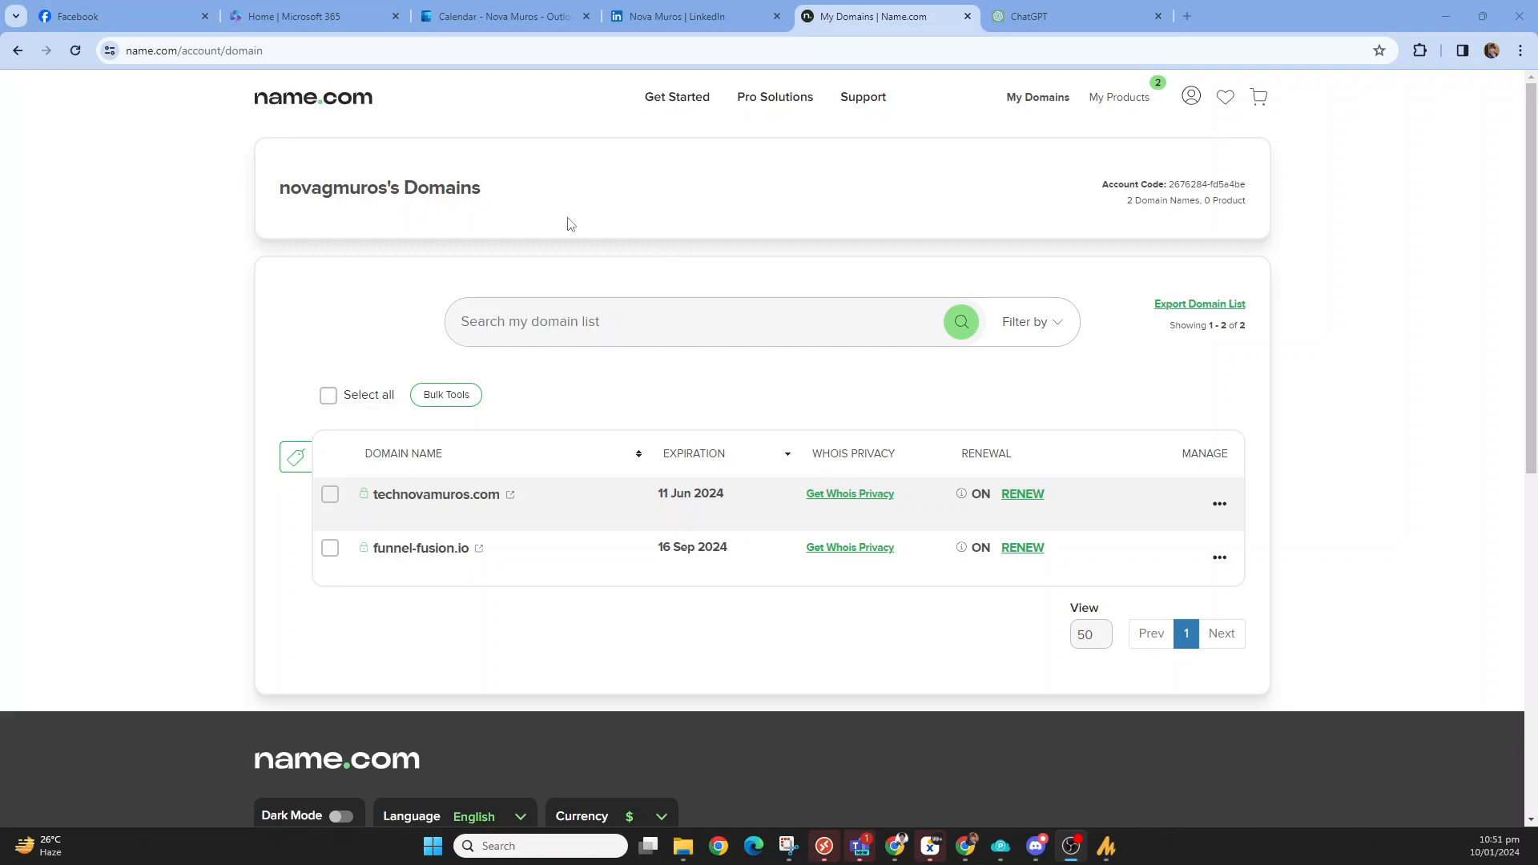
Switch to Name.com and search for the domain name customfunnelspro.com.
click(619, 206)
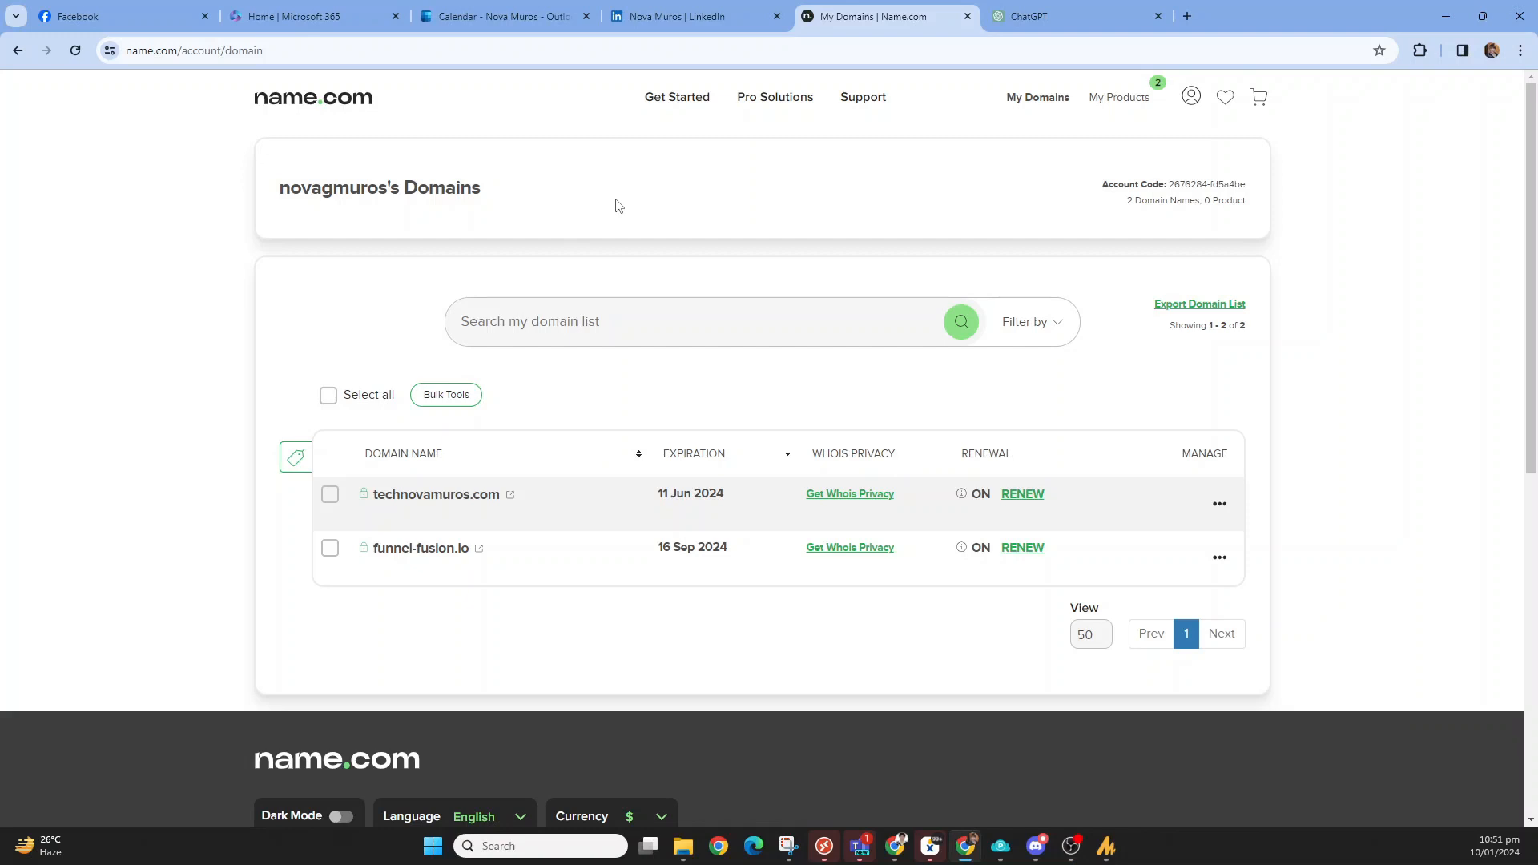
mouse_move(665, 97)
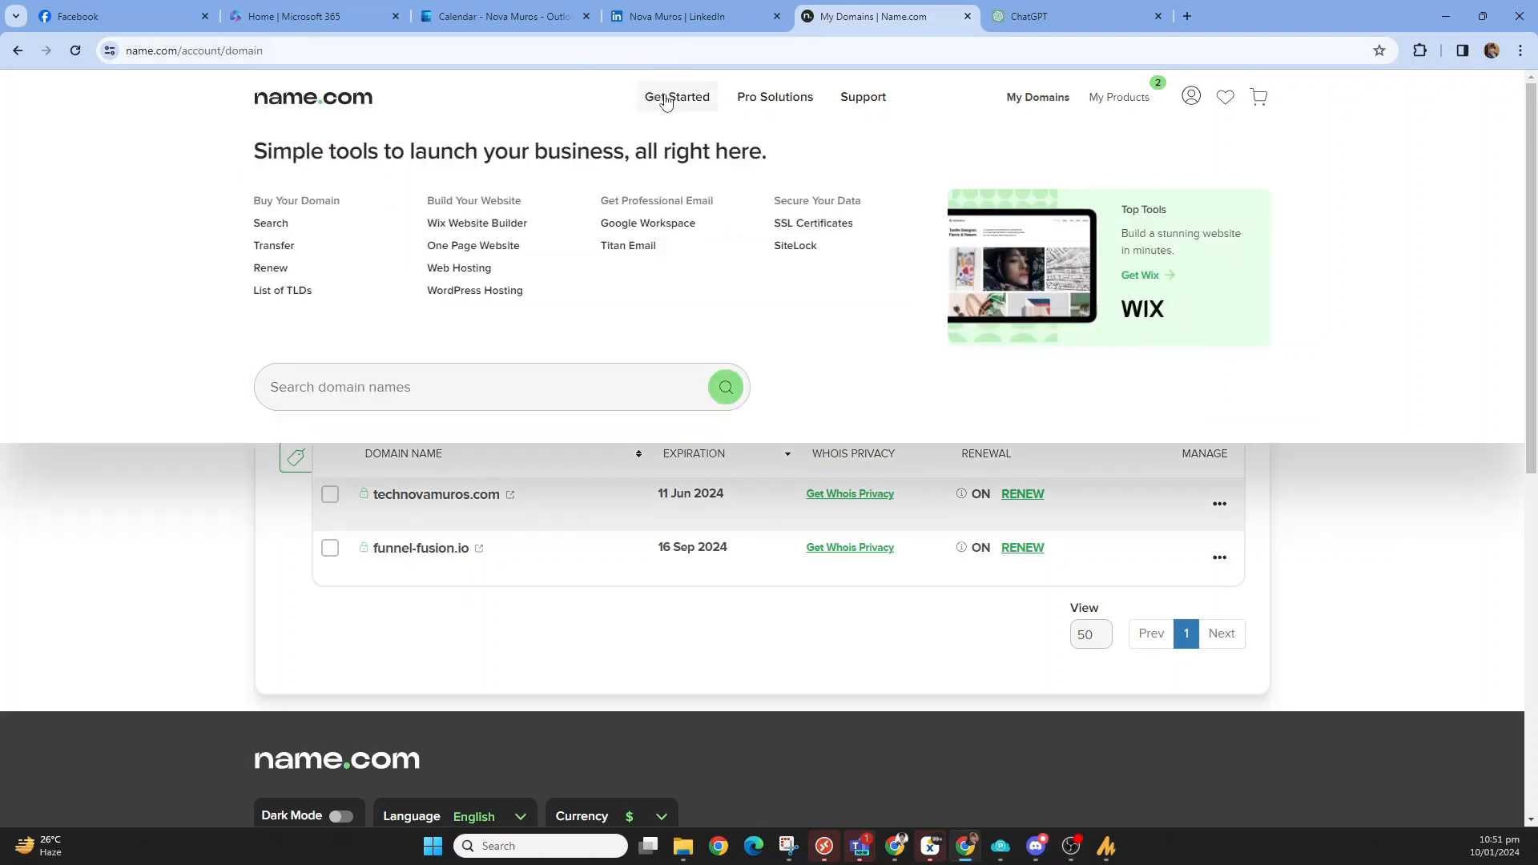
click(436, 365)
text(customfunnel)
text(pro.com)
key(Left)
key(Left)
key(Left)
key(Left)
key(Left)
key(Left)
key(Left)
text(s)
click(497, 402)
click(726, 387)
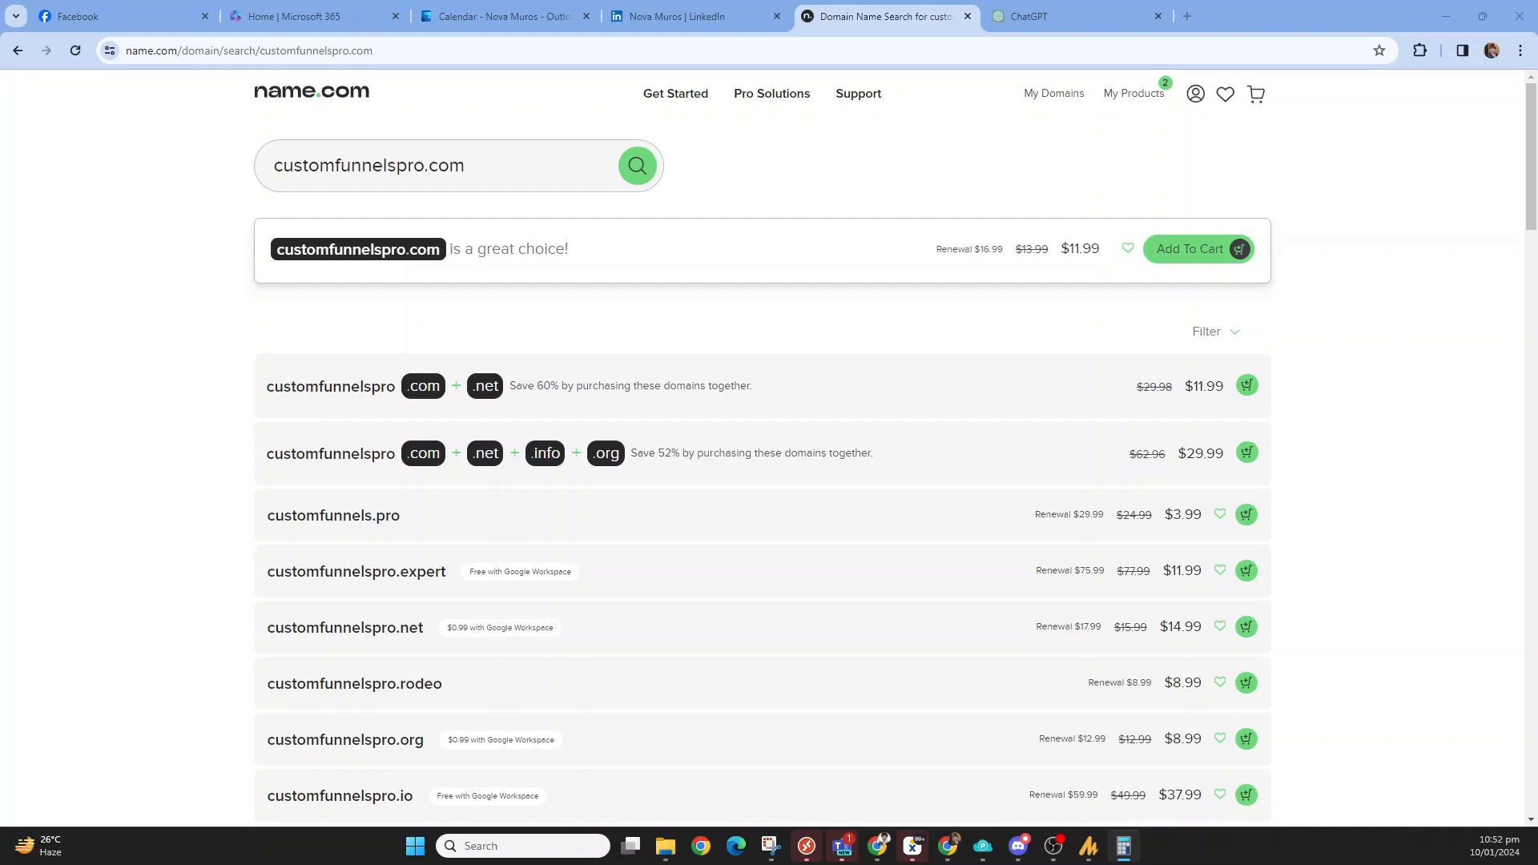
Add customfunnelspro.com to the cart and look over the bundle and alternative domain offers.
key(alt+Tab)
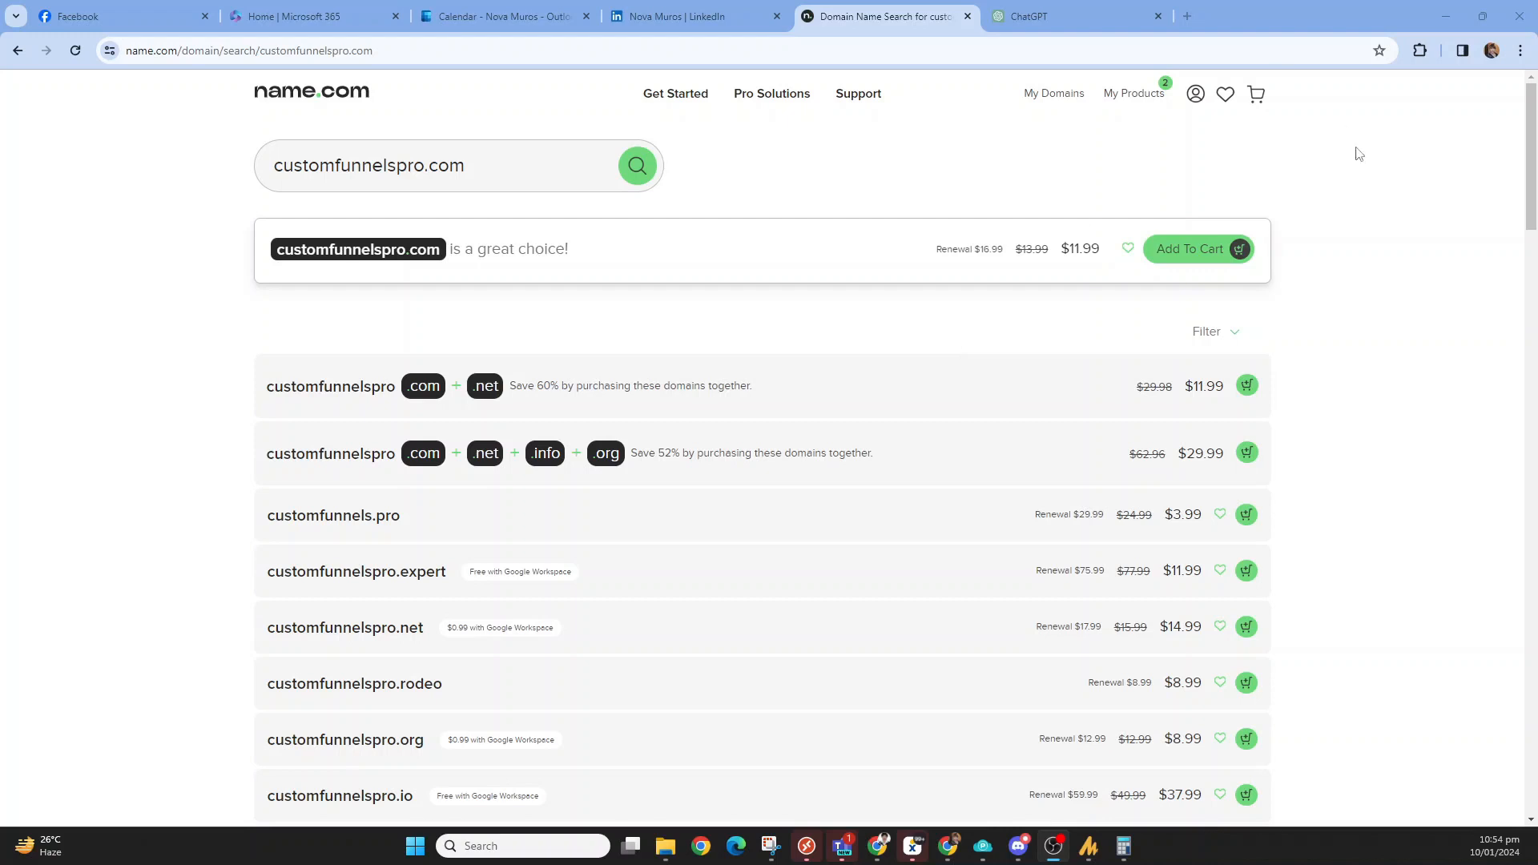
click(1200, 264)
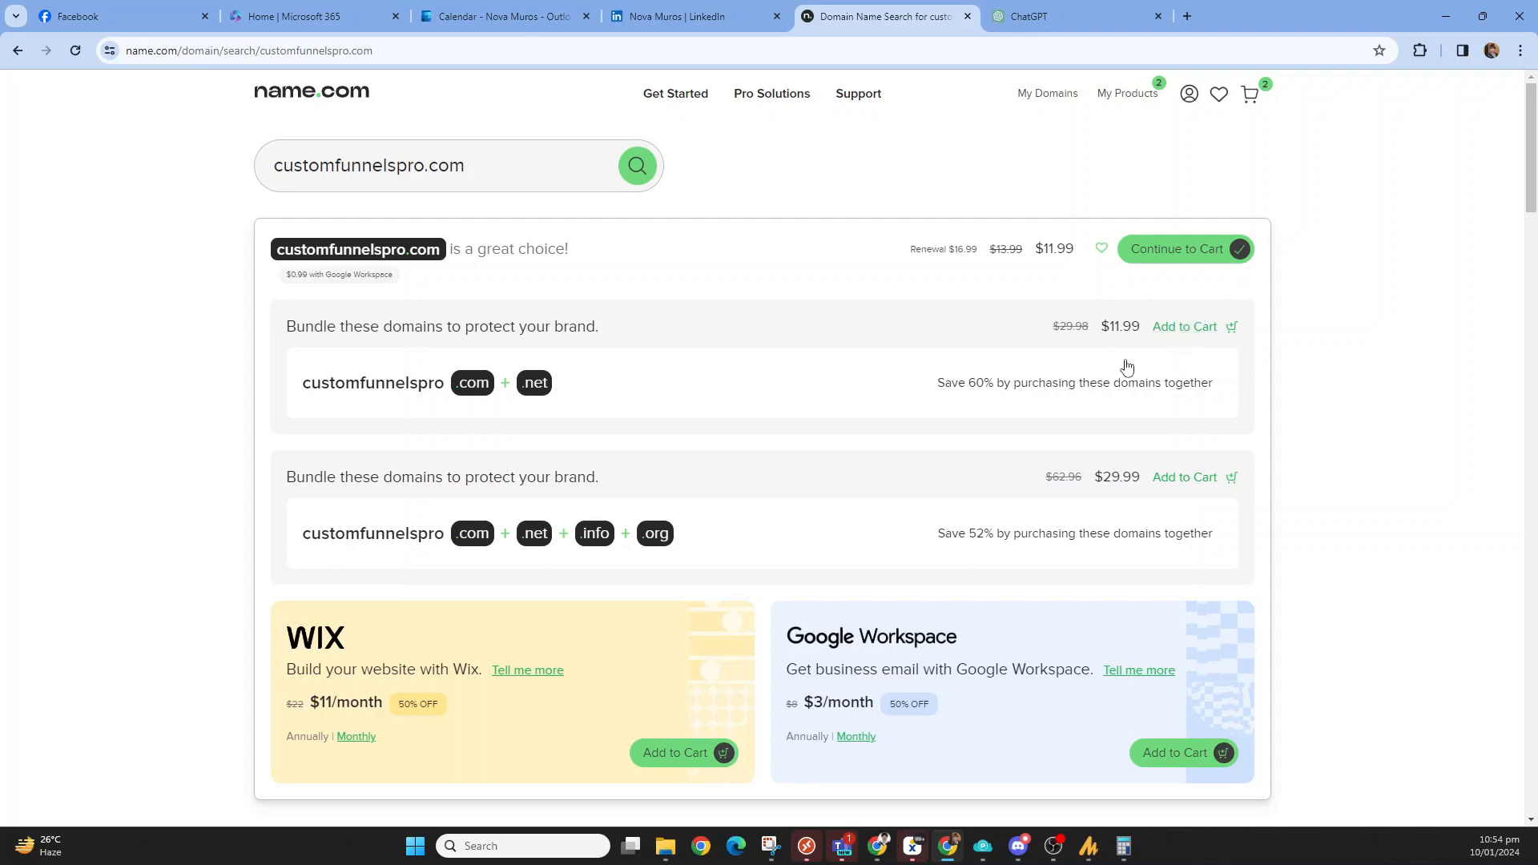
scroll(909, 395, down, 1)
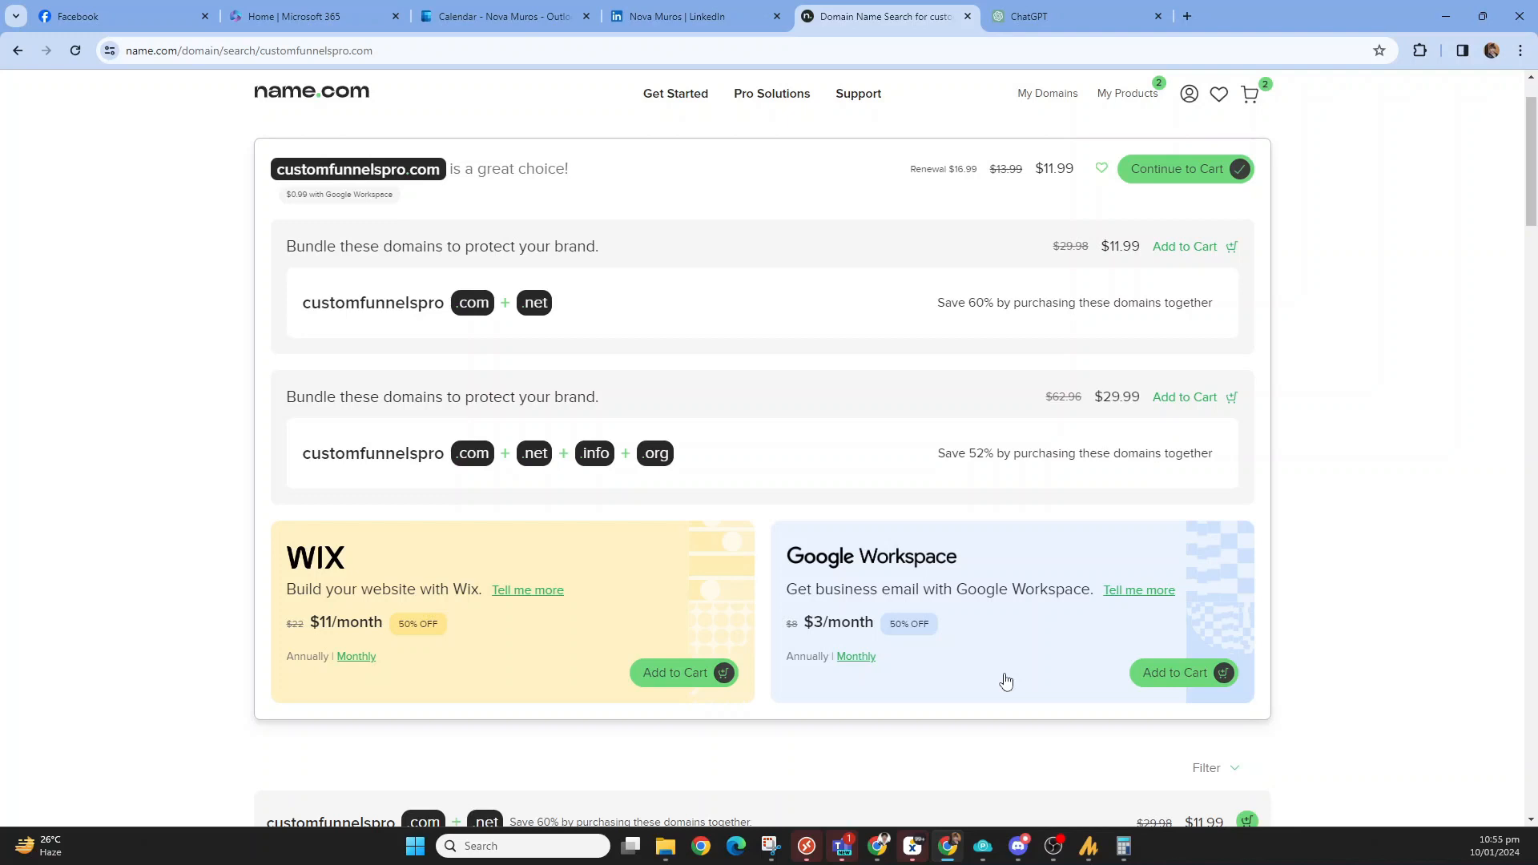
scroll(1006, 681, down, 2)
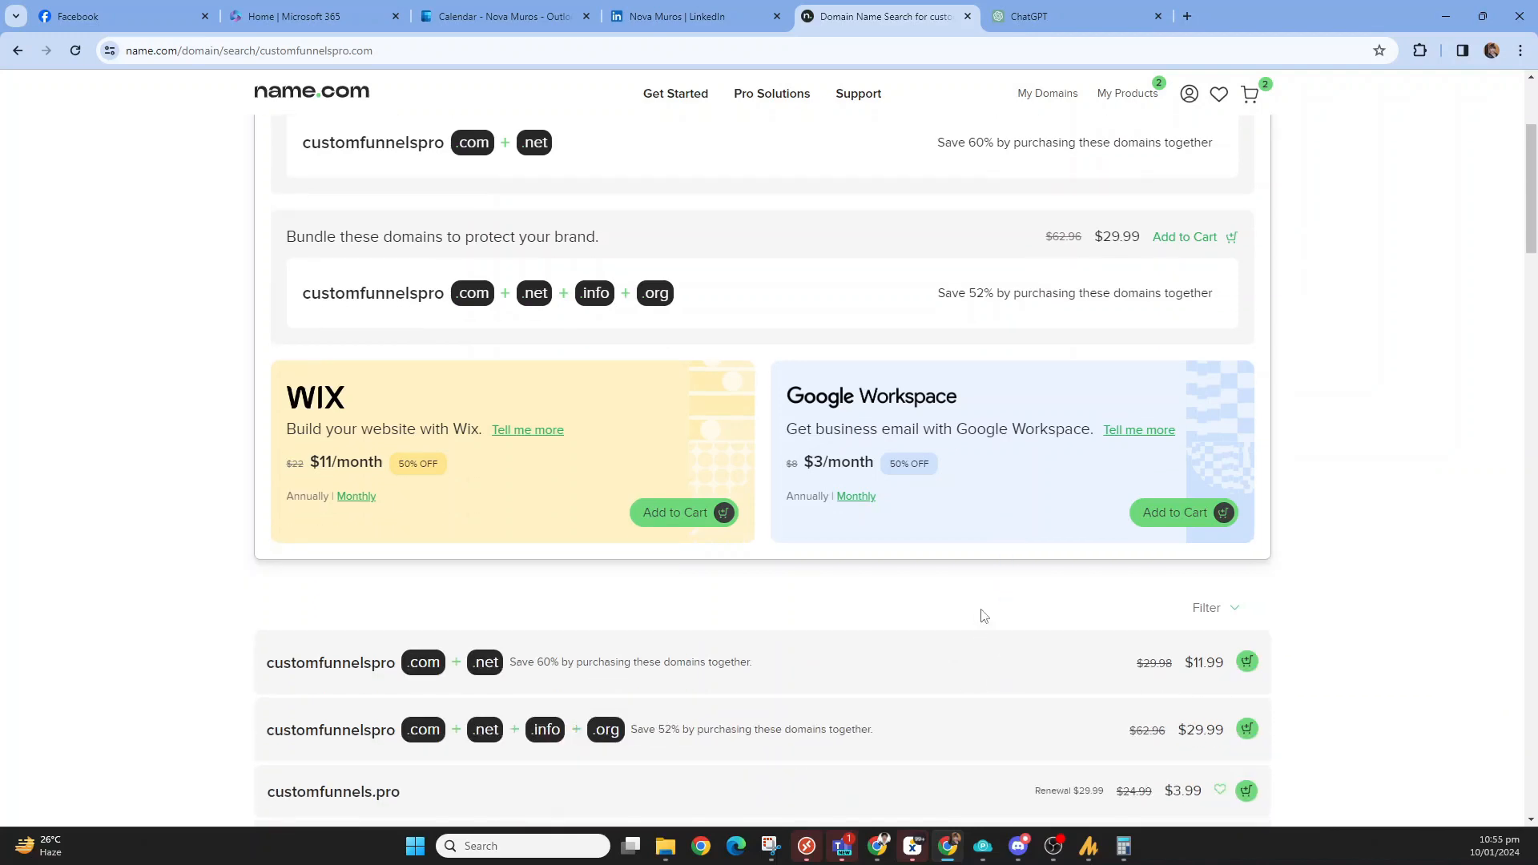
scroll(979, 618, down, 2)
scroll(961, 593, up, 1)
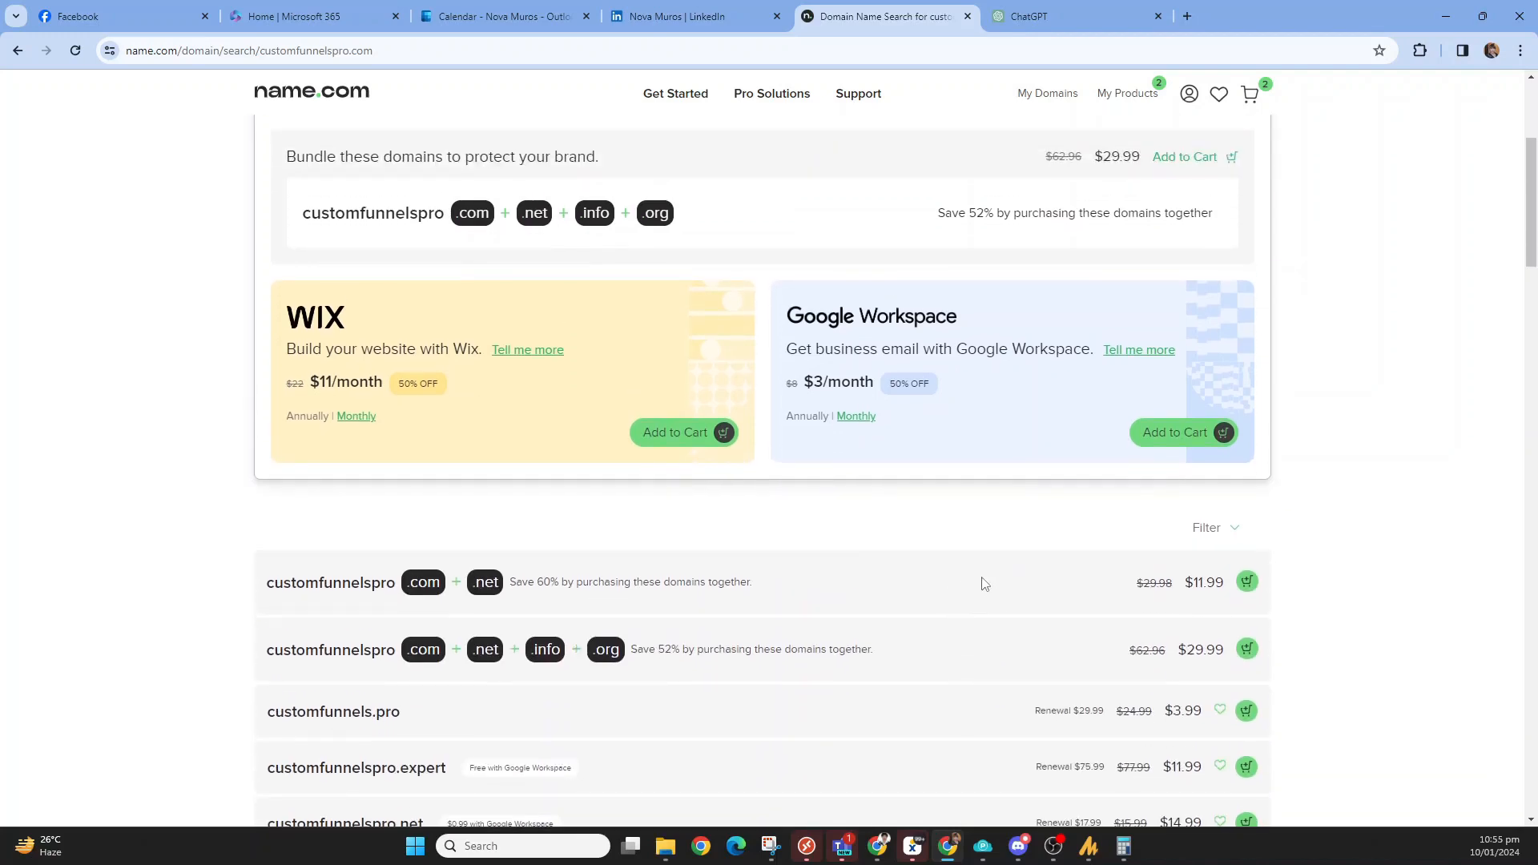
scroll(986, 584, down, 5)
scroll(987, 585, up, 7)
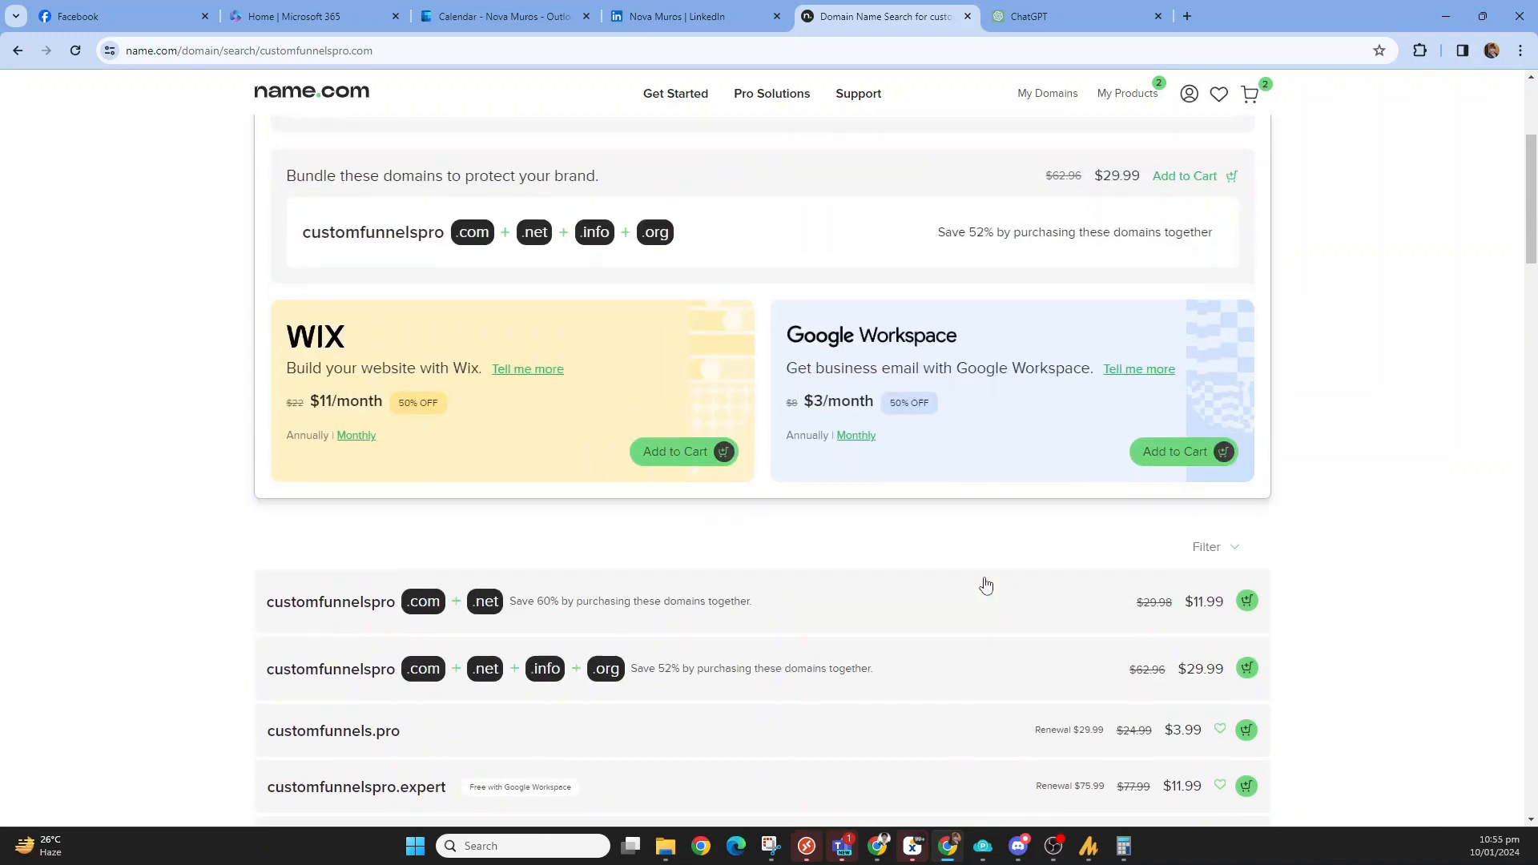
scroll(986, 584, up, 2)
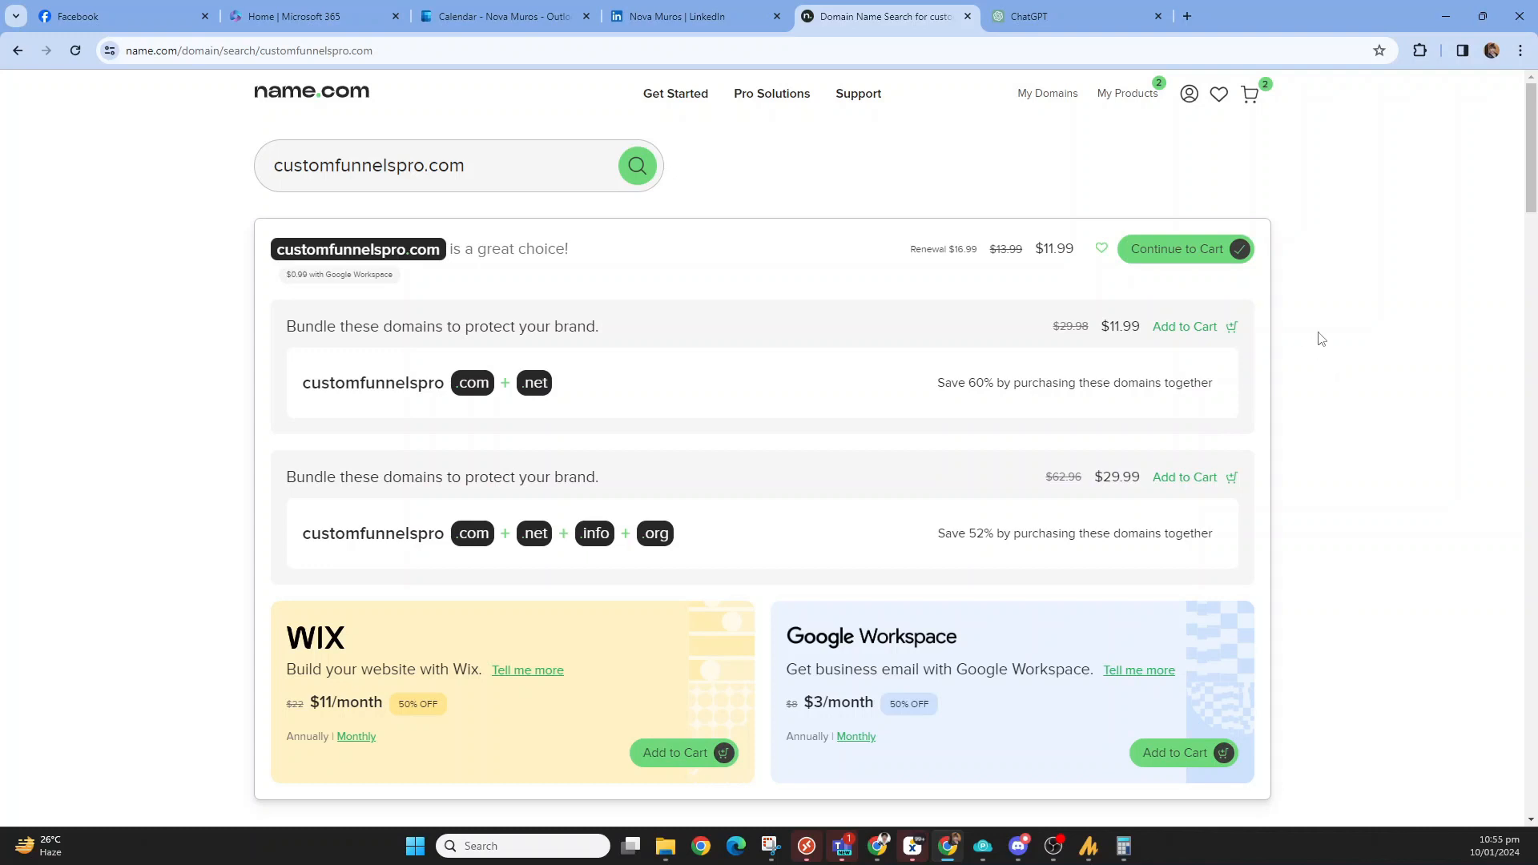
Set the registration term for customfunnelspro.com to 1 year and continue toward the cart.
click(1159, 251)
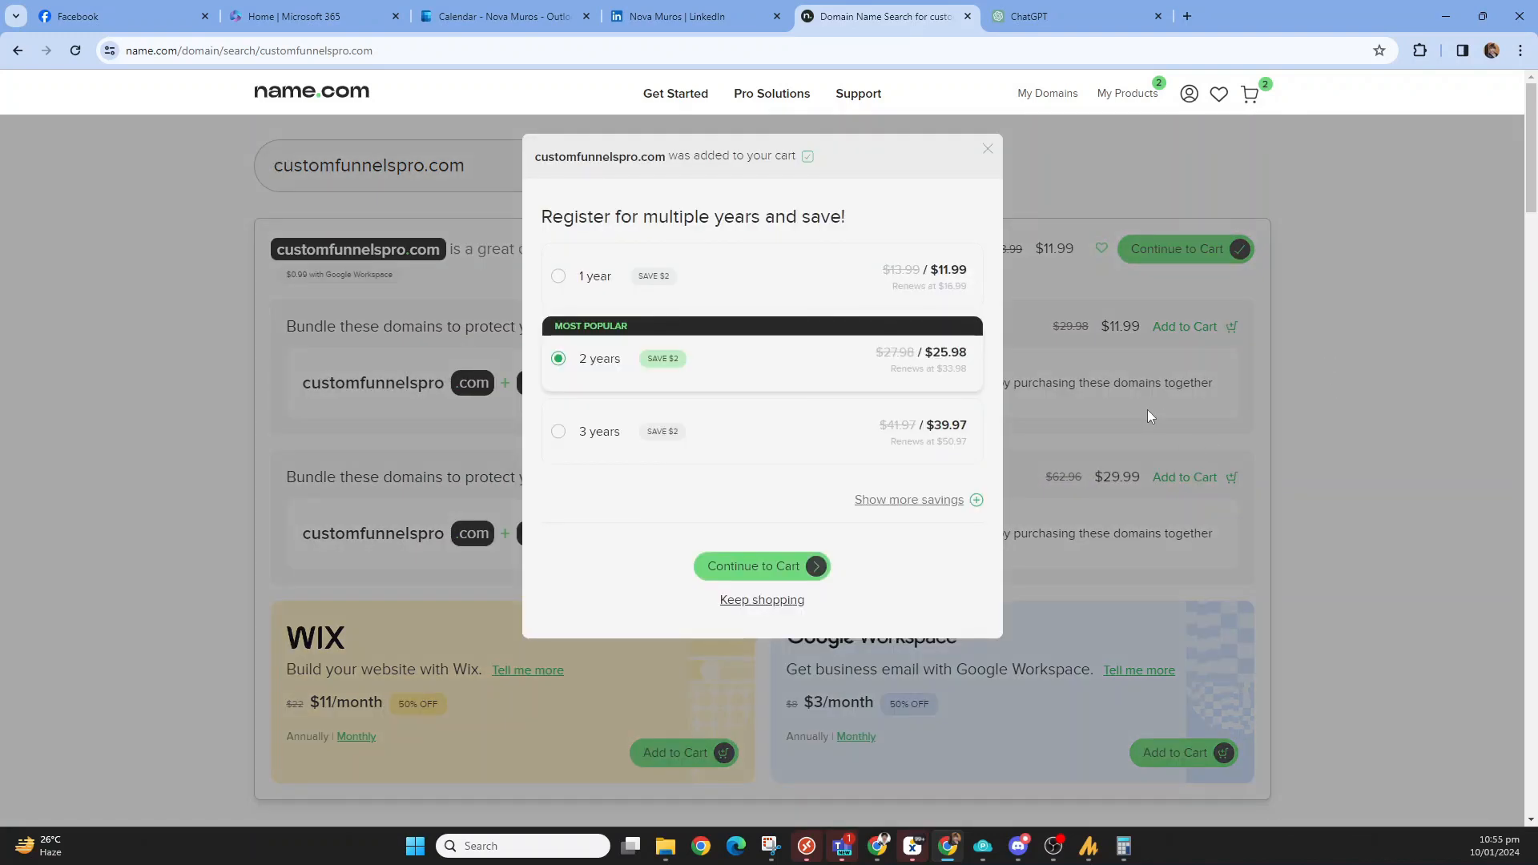
click(559, 277)
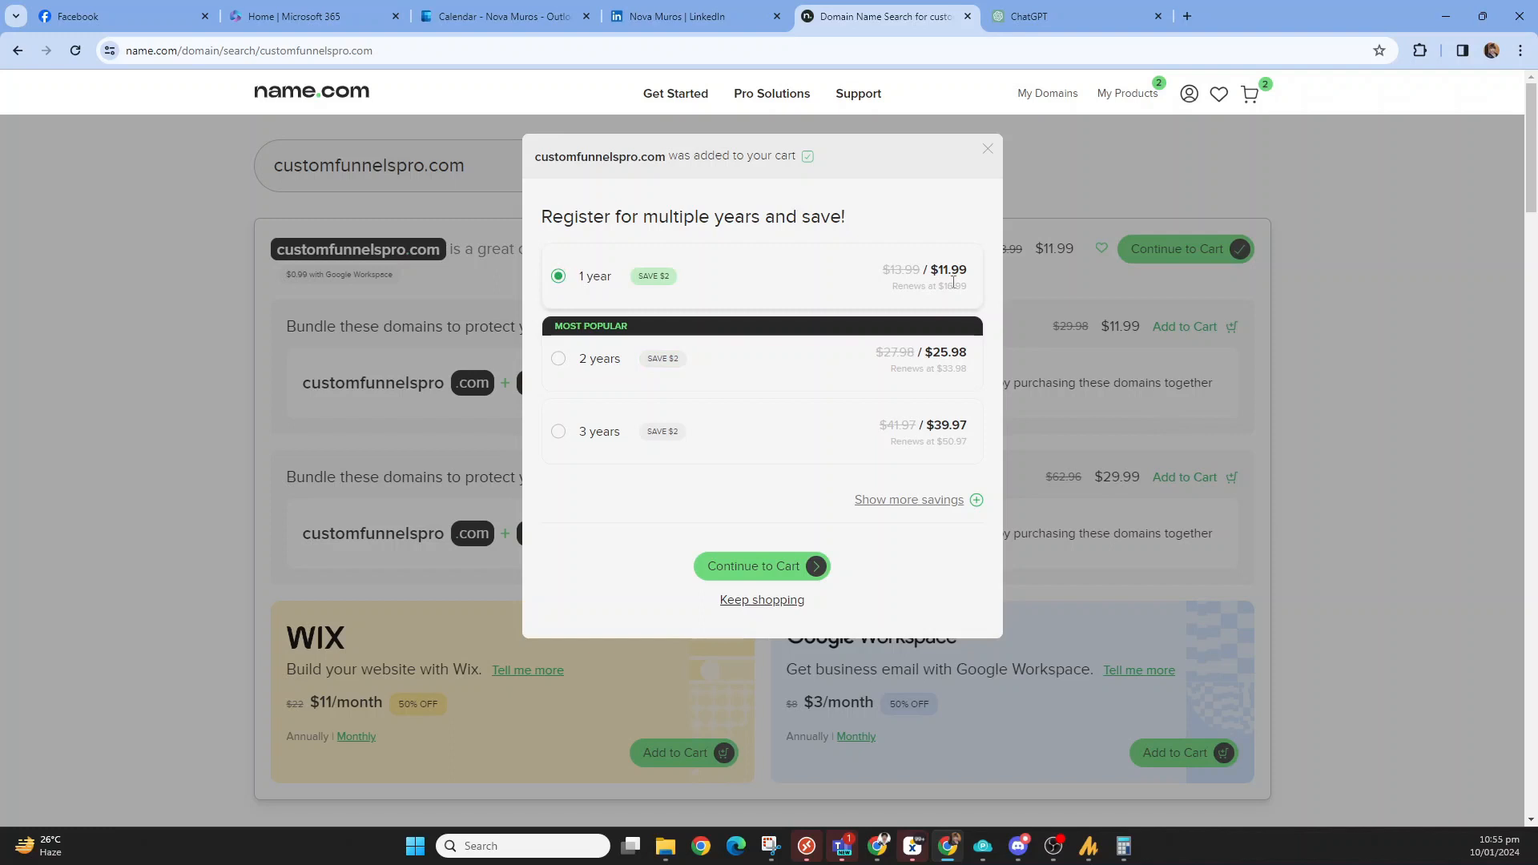
click(771, 572)
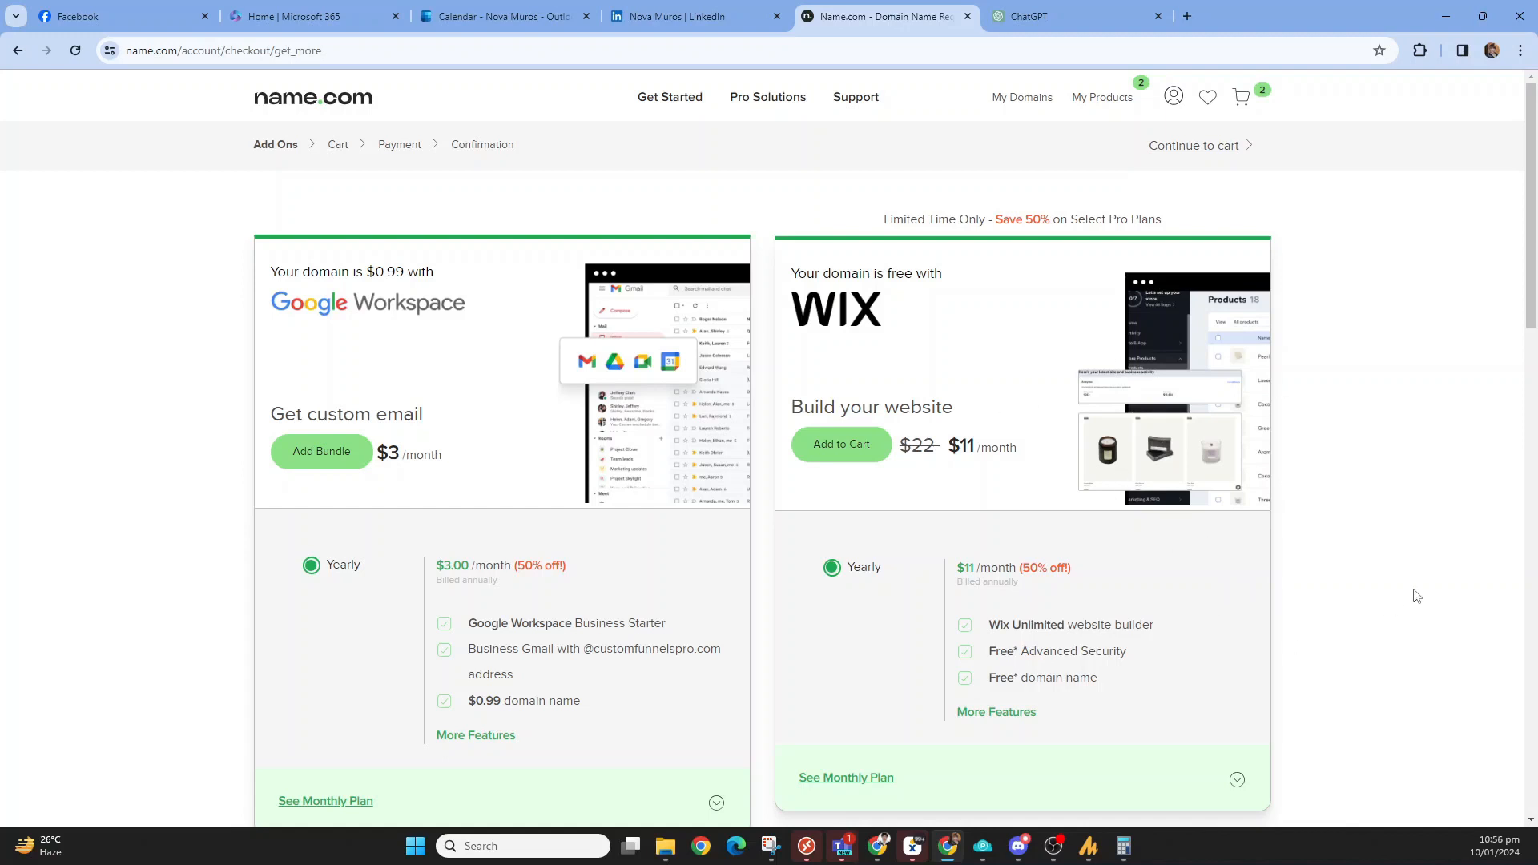
Review the checkout add-on offers, including the Google Workspace and Wix bundles, hosting plans, SSL Security and Titan Email.
scroll(1290, 497, down, 3)
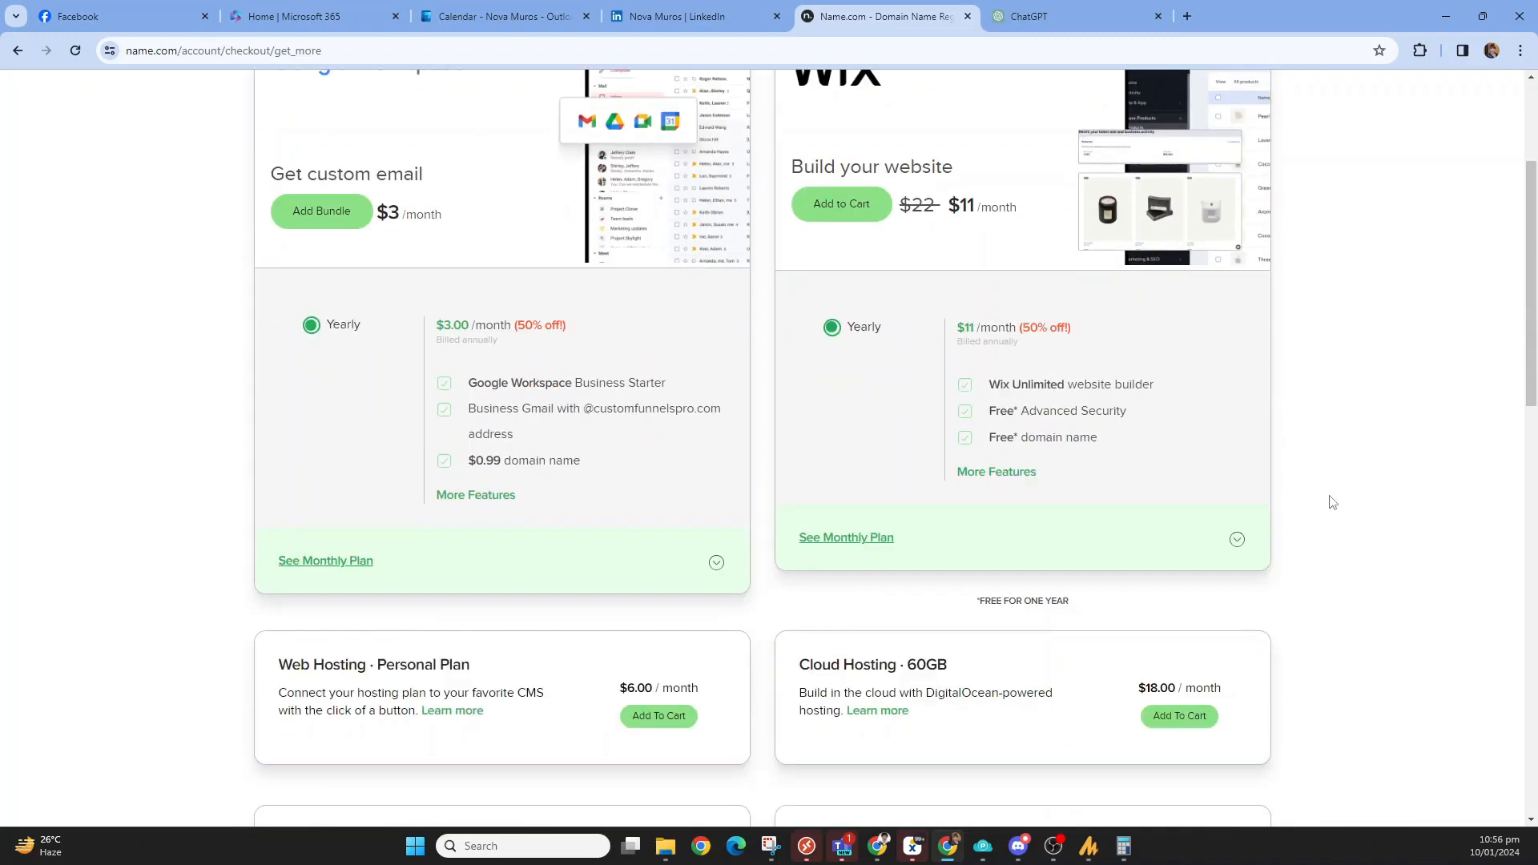
scroll(1332, 503, down, 1)
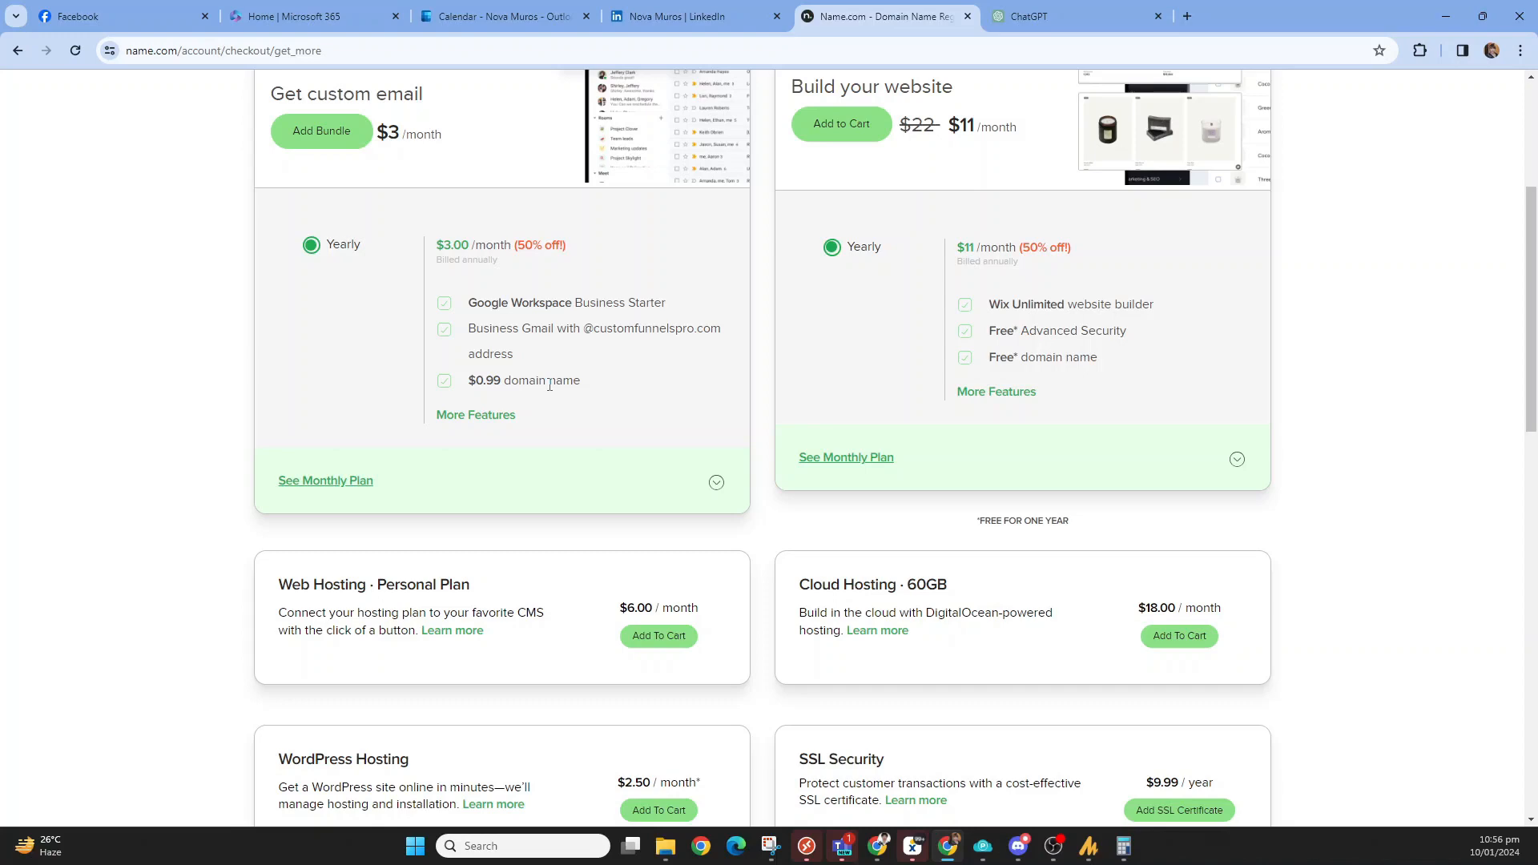
scroll(1368, 489, down, 2)
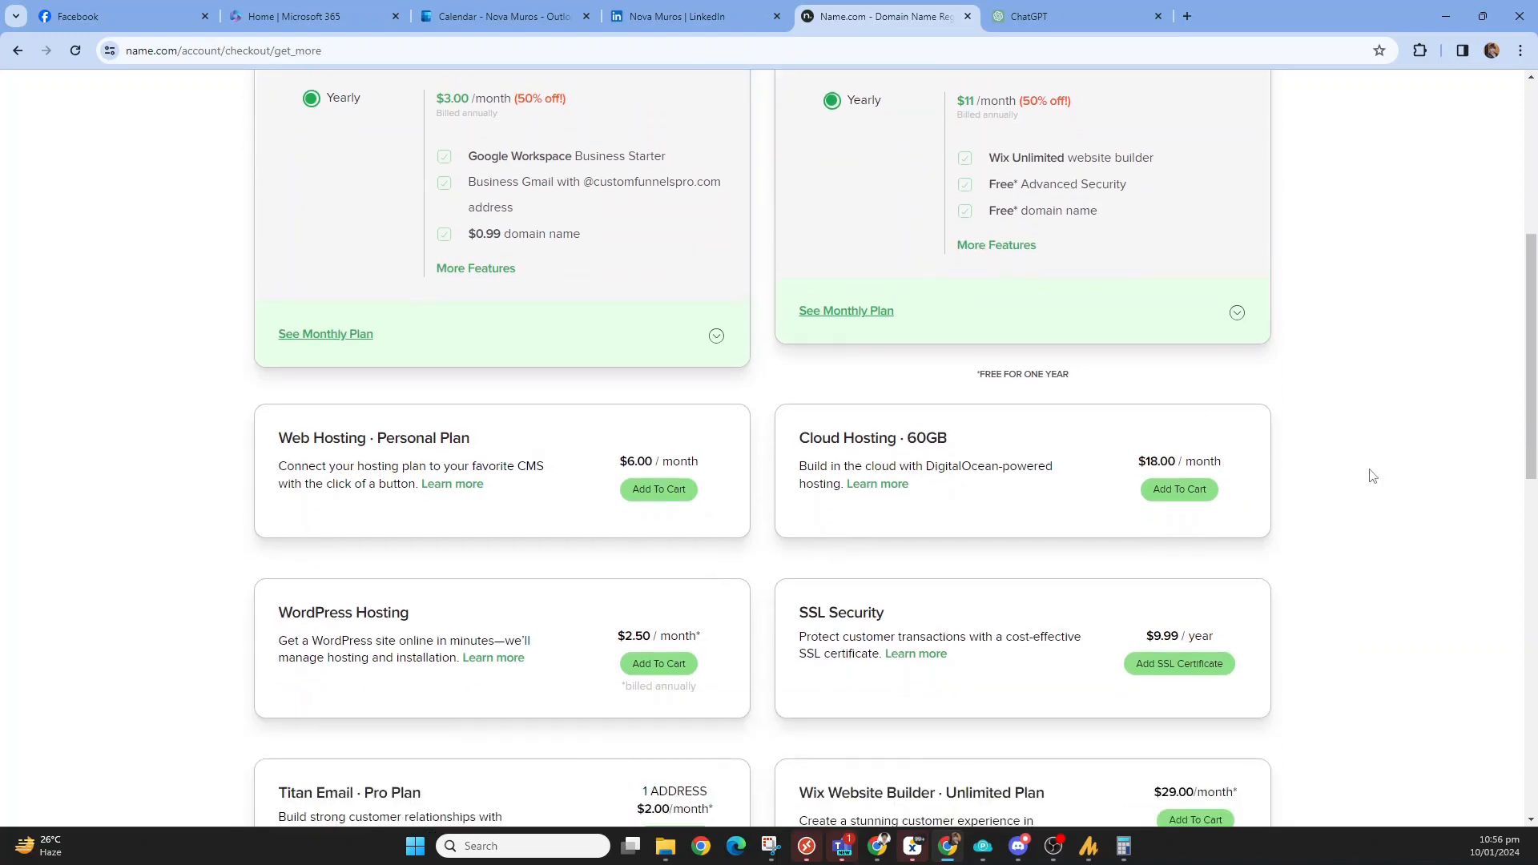
scroll(1372, 476, up, 5)
scroll(1373, 476, down, 3)
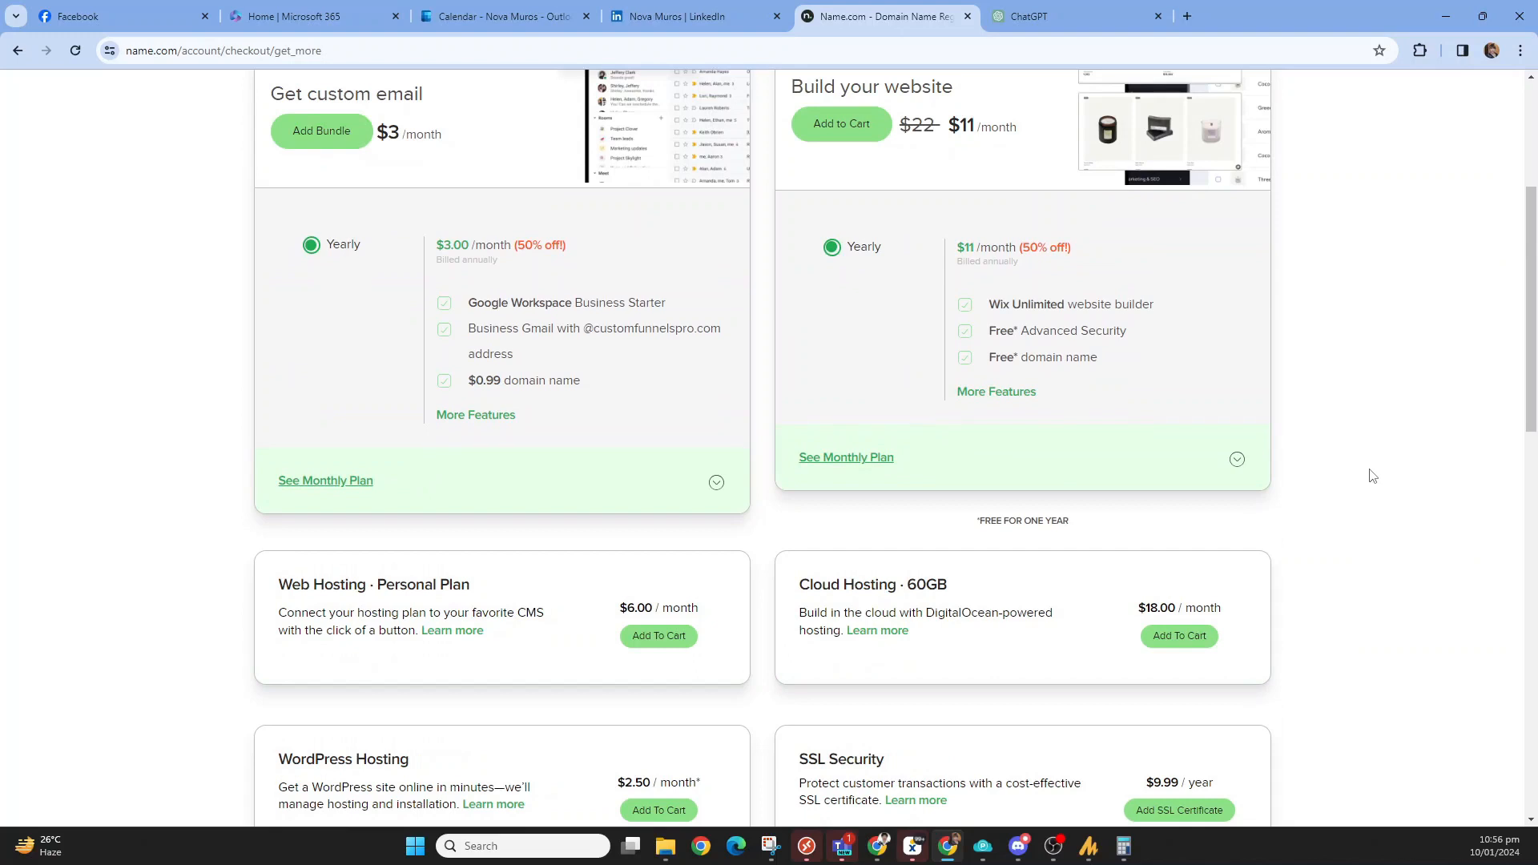
scroll(1372, 476, down, 2)
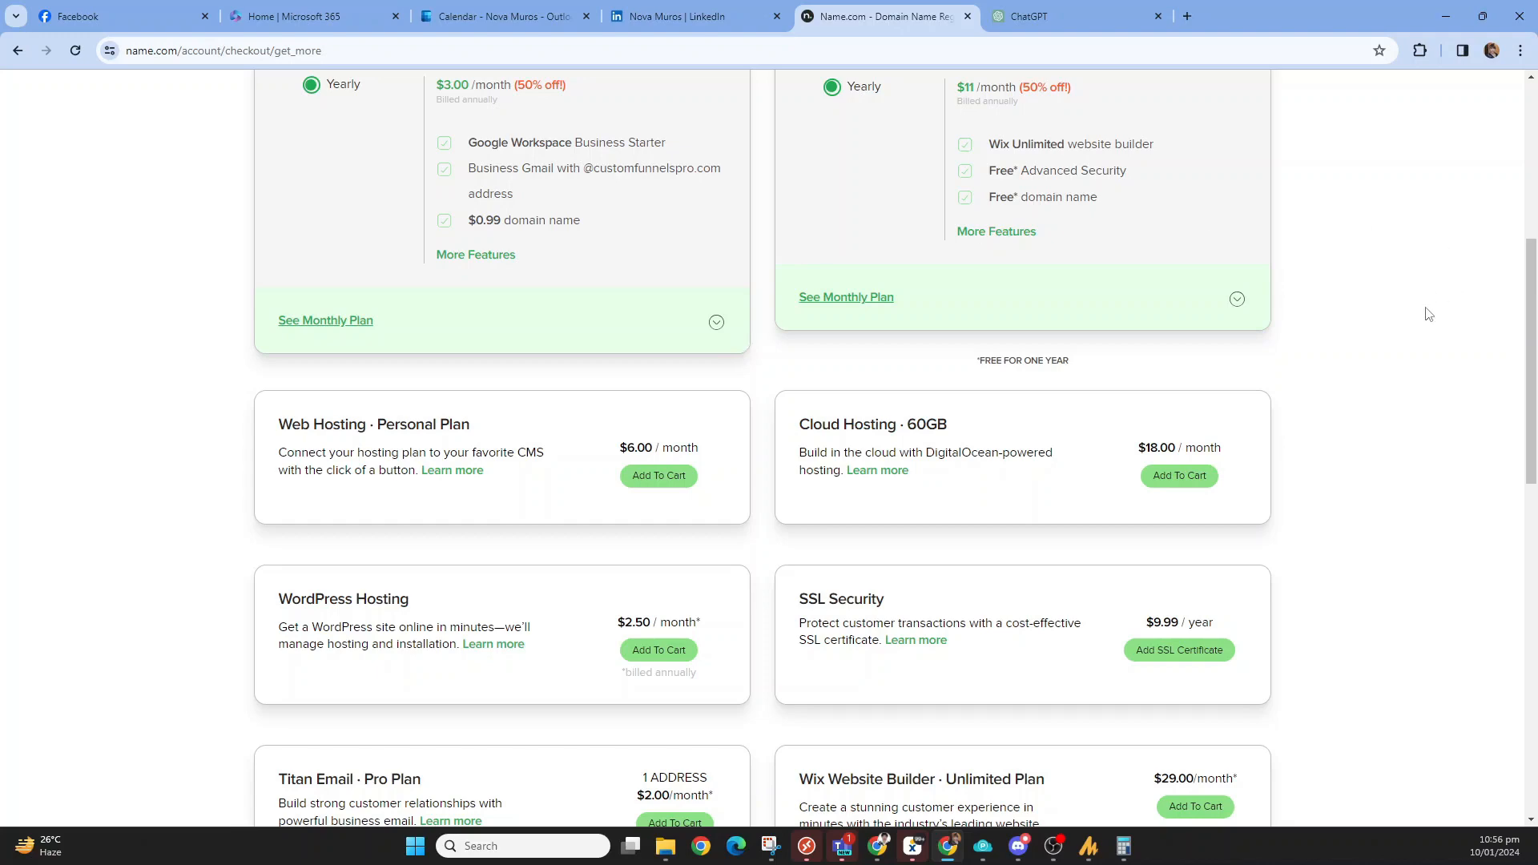
scroll(1427, 313, down, 1)
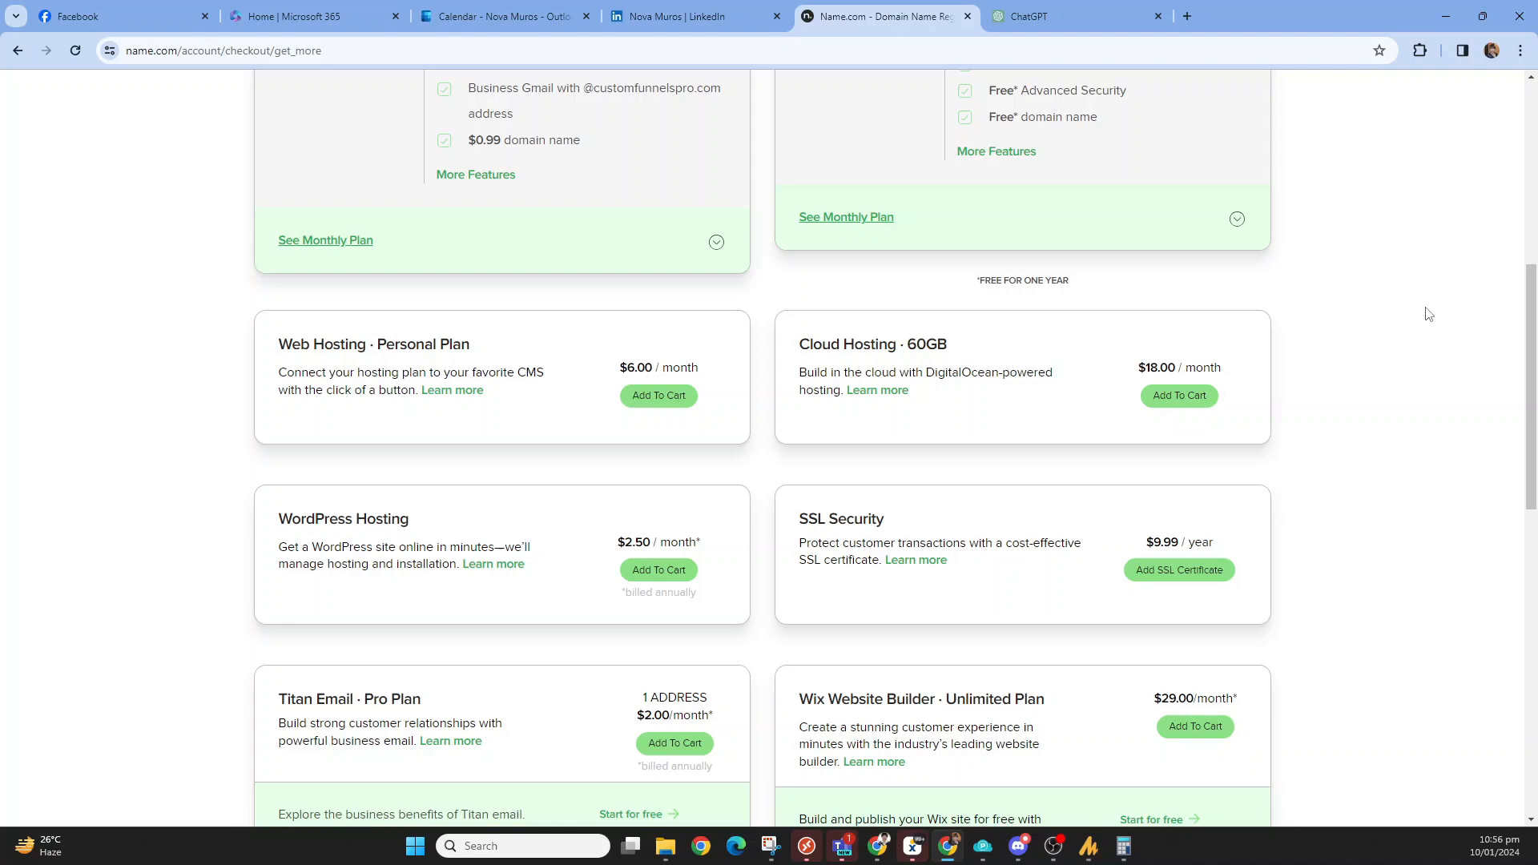
scroll(1429, 315, up, 7)
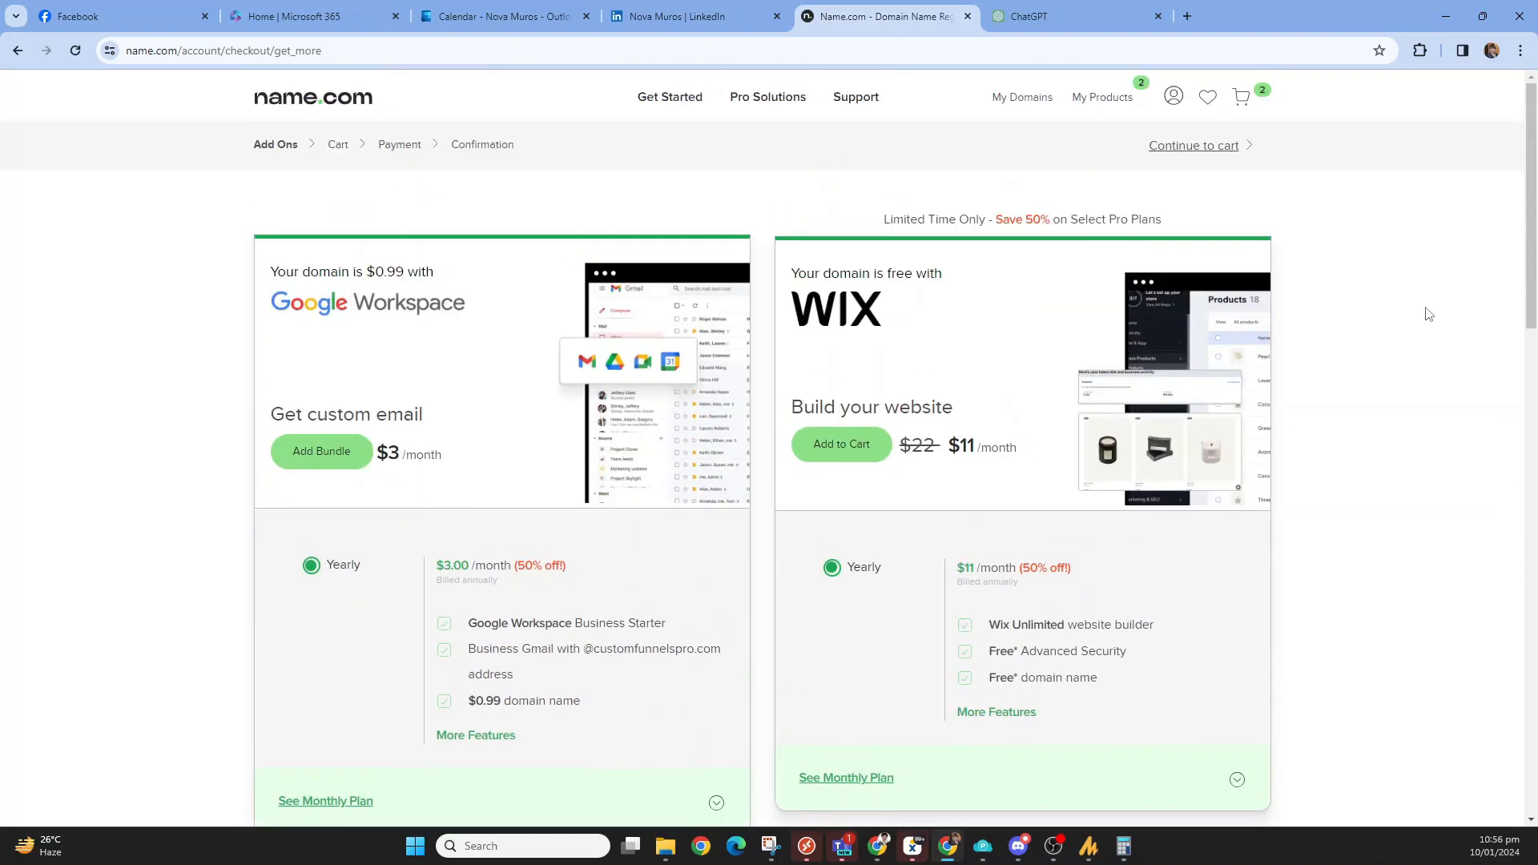
scroll(1428, 314, down, 5)
scroll(1428, 314, down, 7)
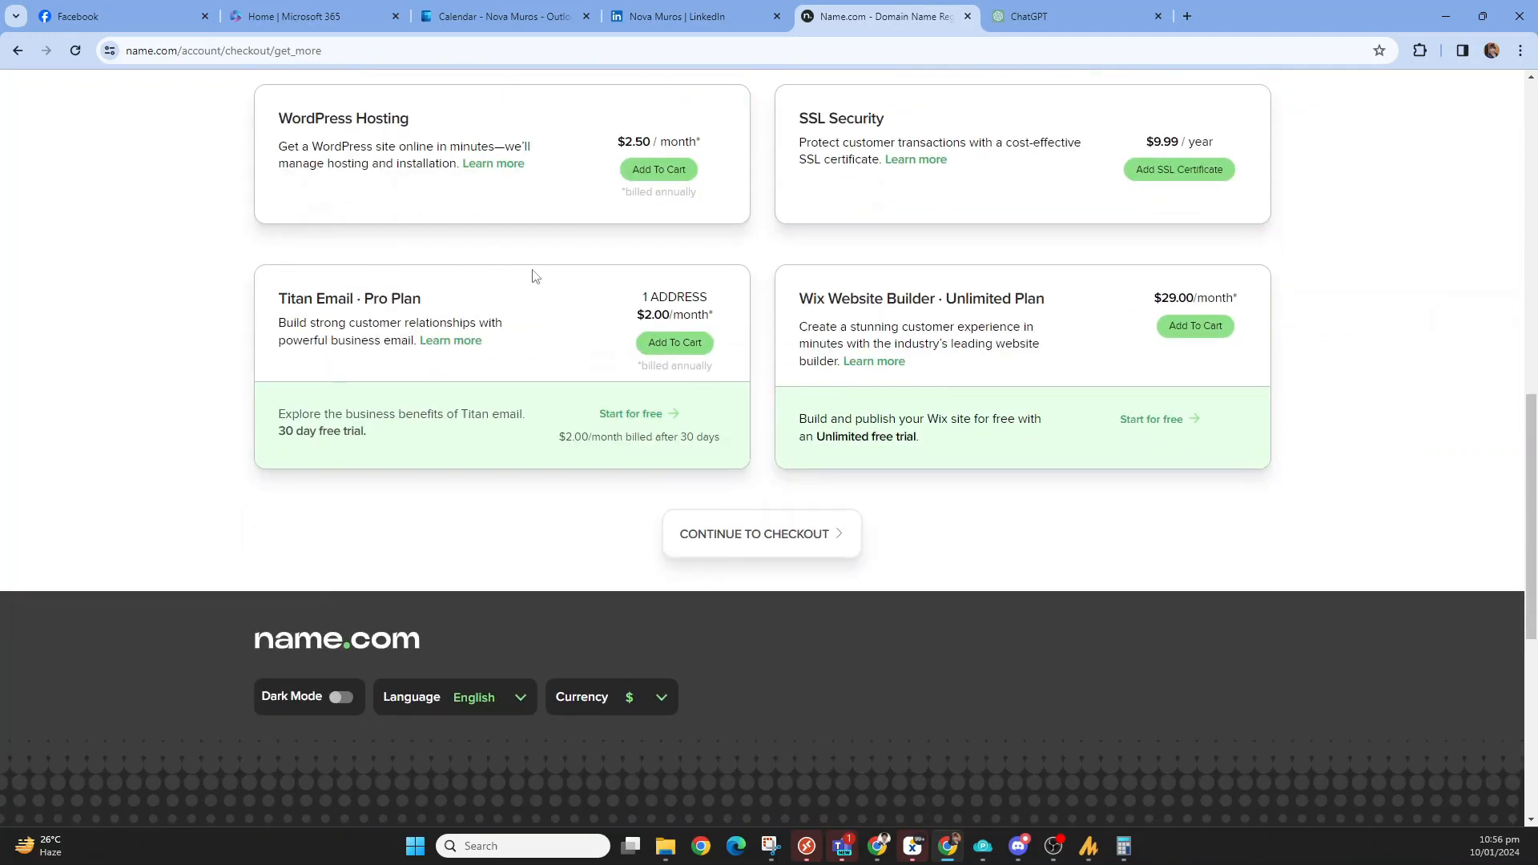
scroll(565, 398, up, 1)
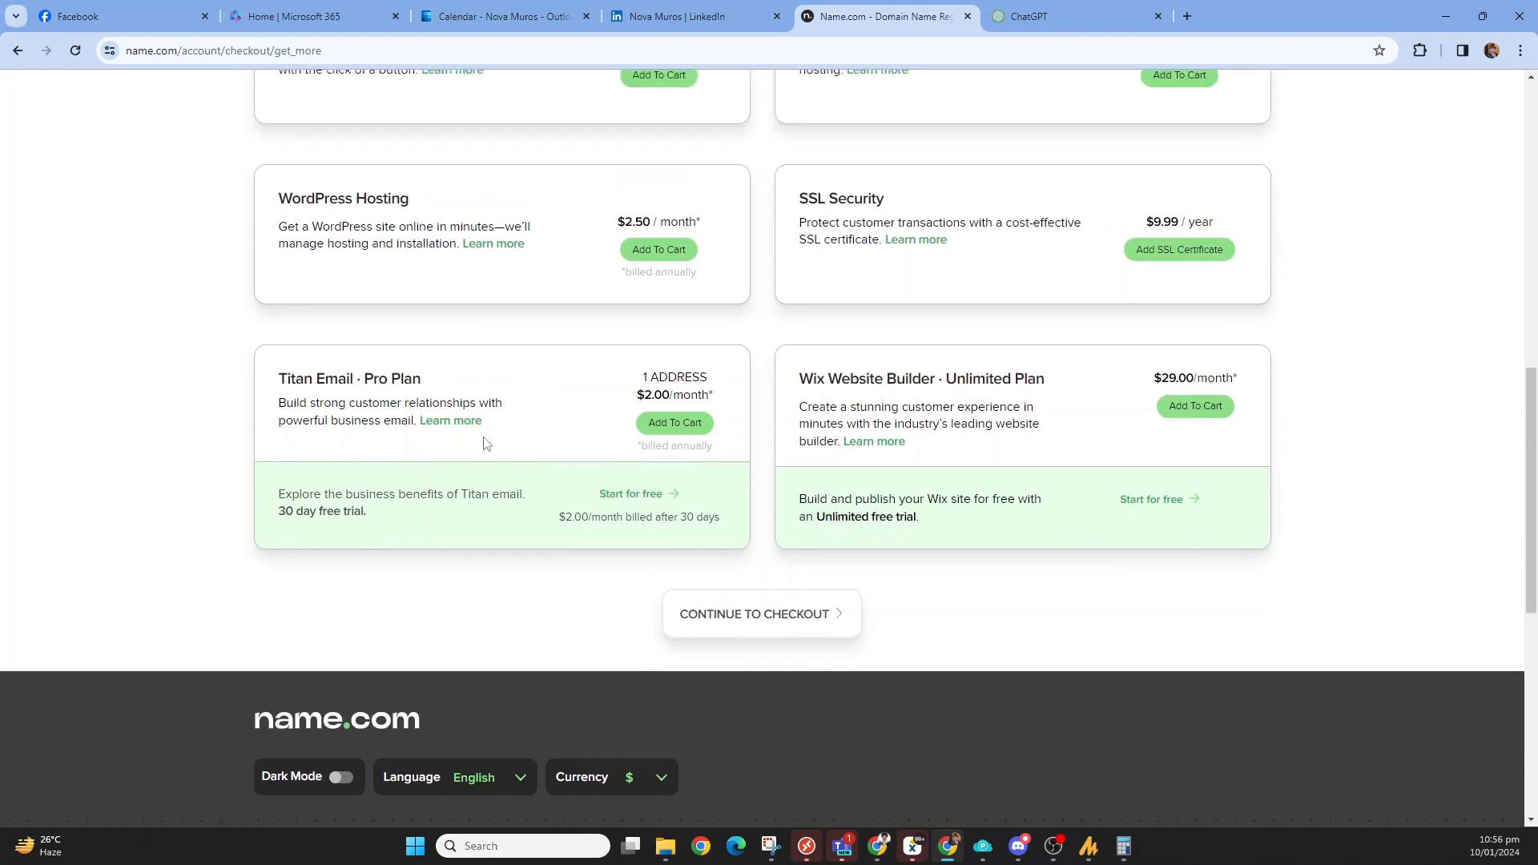
scroll(484, 440, up, 4)
scroll(490, 443, up, 7)
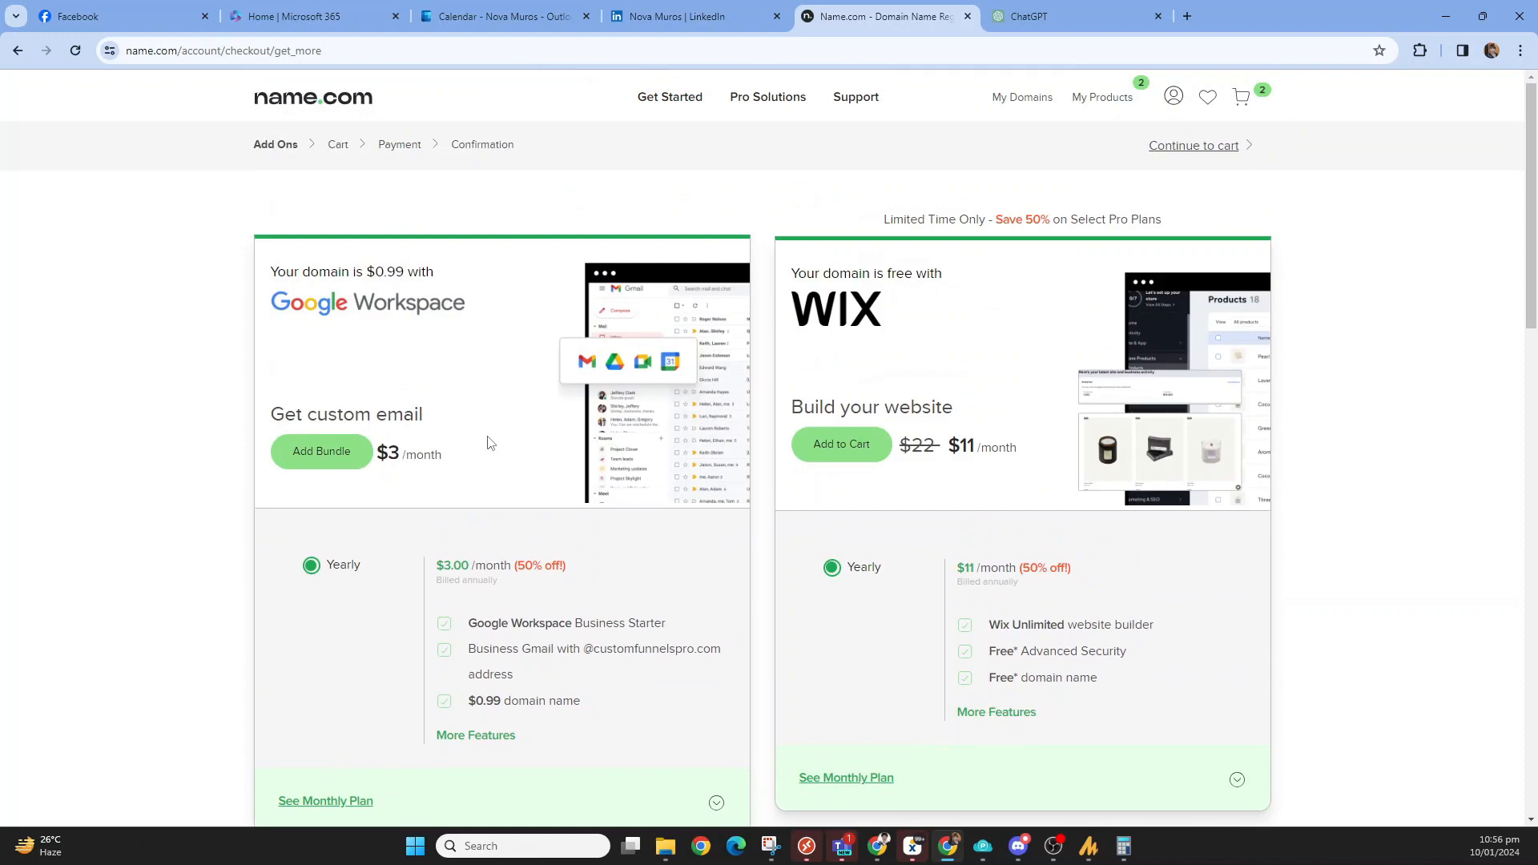
scroll(490, 443, down, 5)
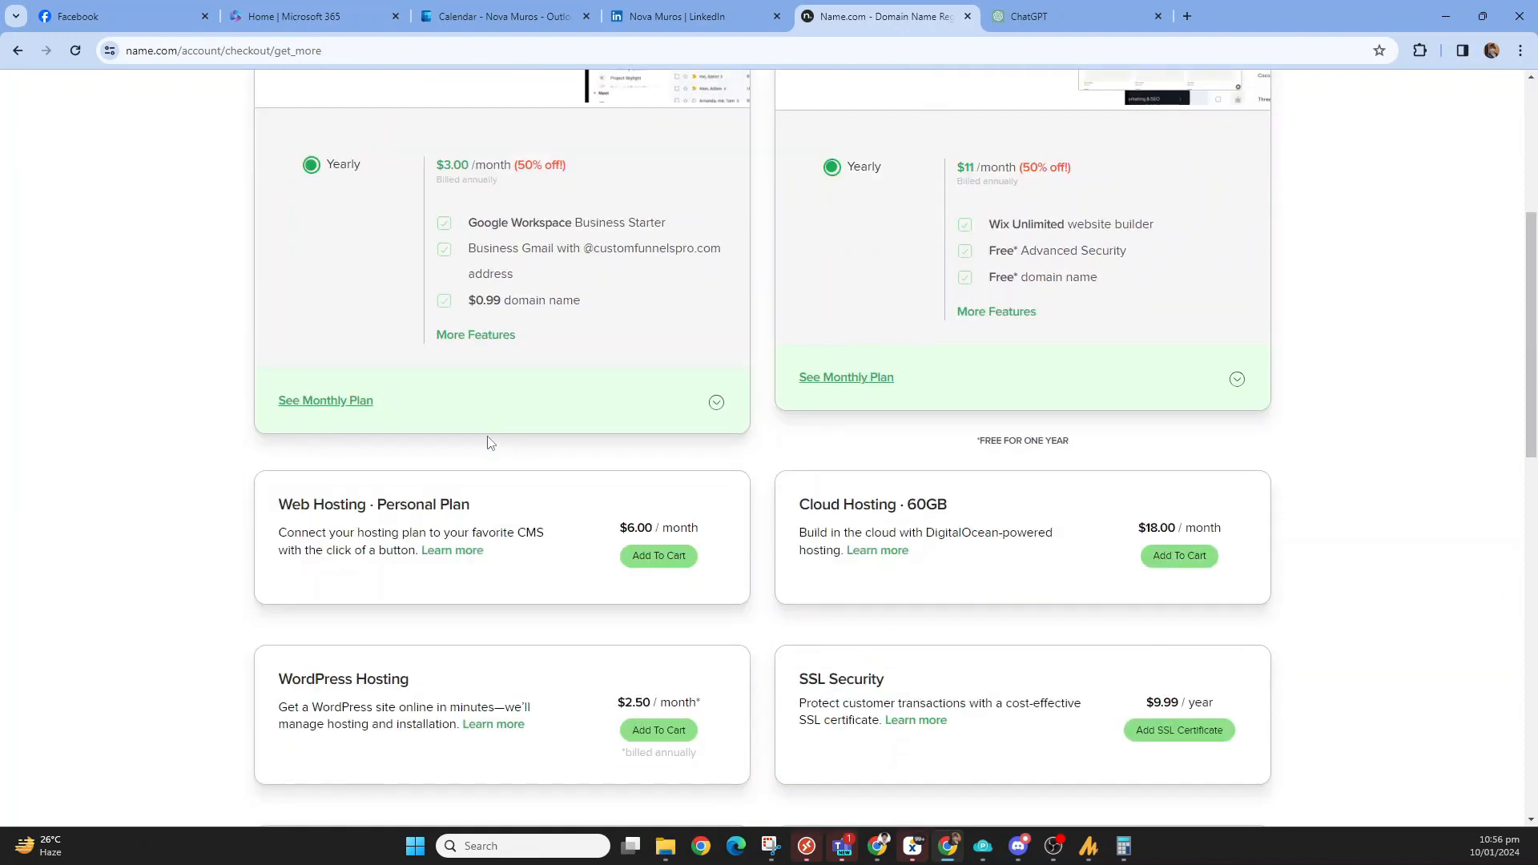
Add the Titan Email Pro Plan 30-day free trial to the cart and check its trial and pricing terms.
scroll(491, 444, down, 5)
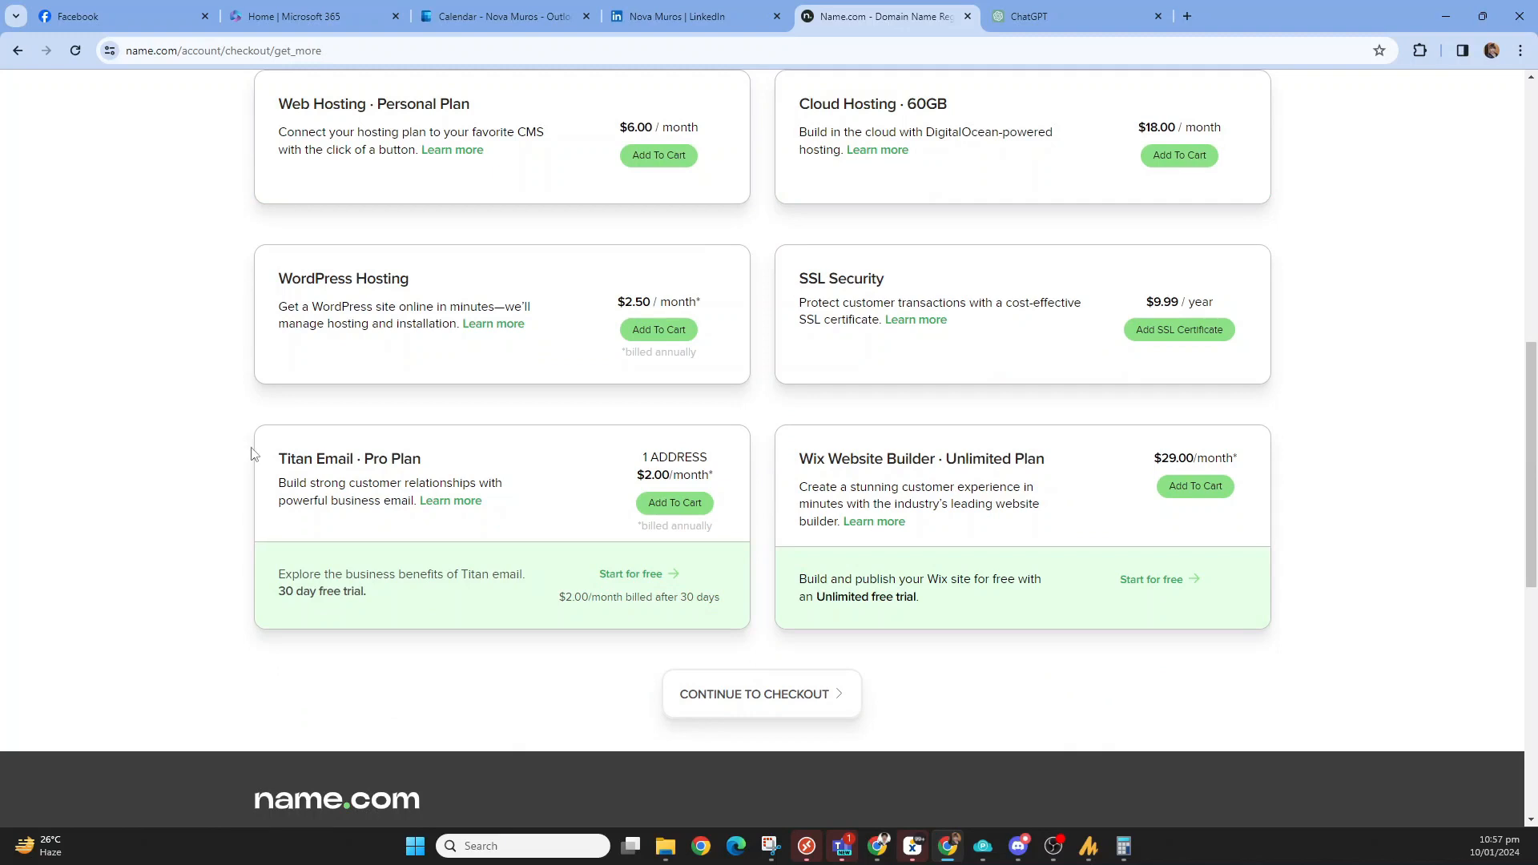
click(613, 575)
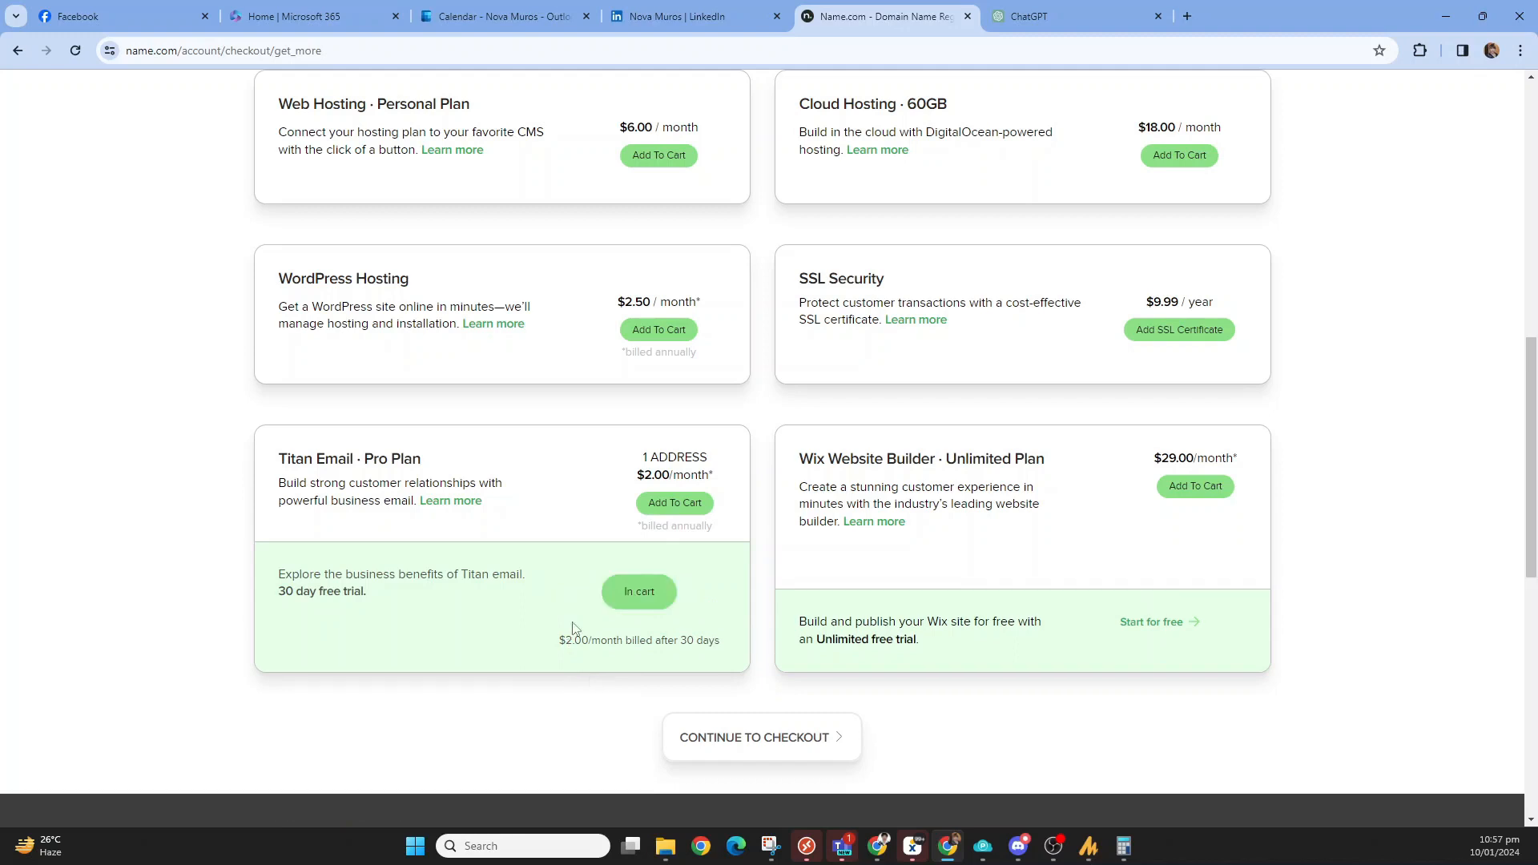
drag(368, 596, 276, 591)
click(332, 606)
click(421, 624)
drag(392, 589, 264, 584)
click(392, 604)
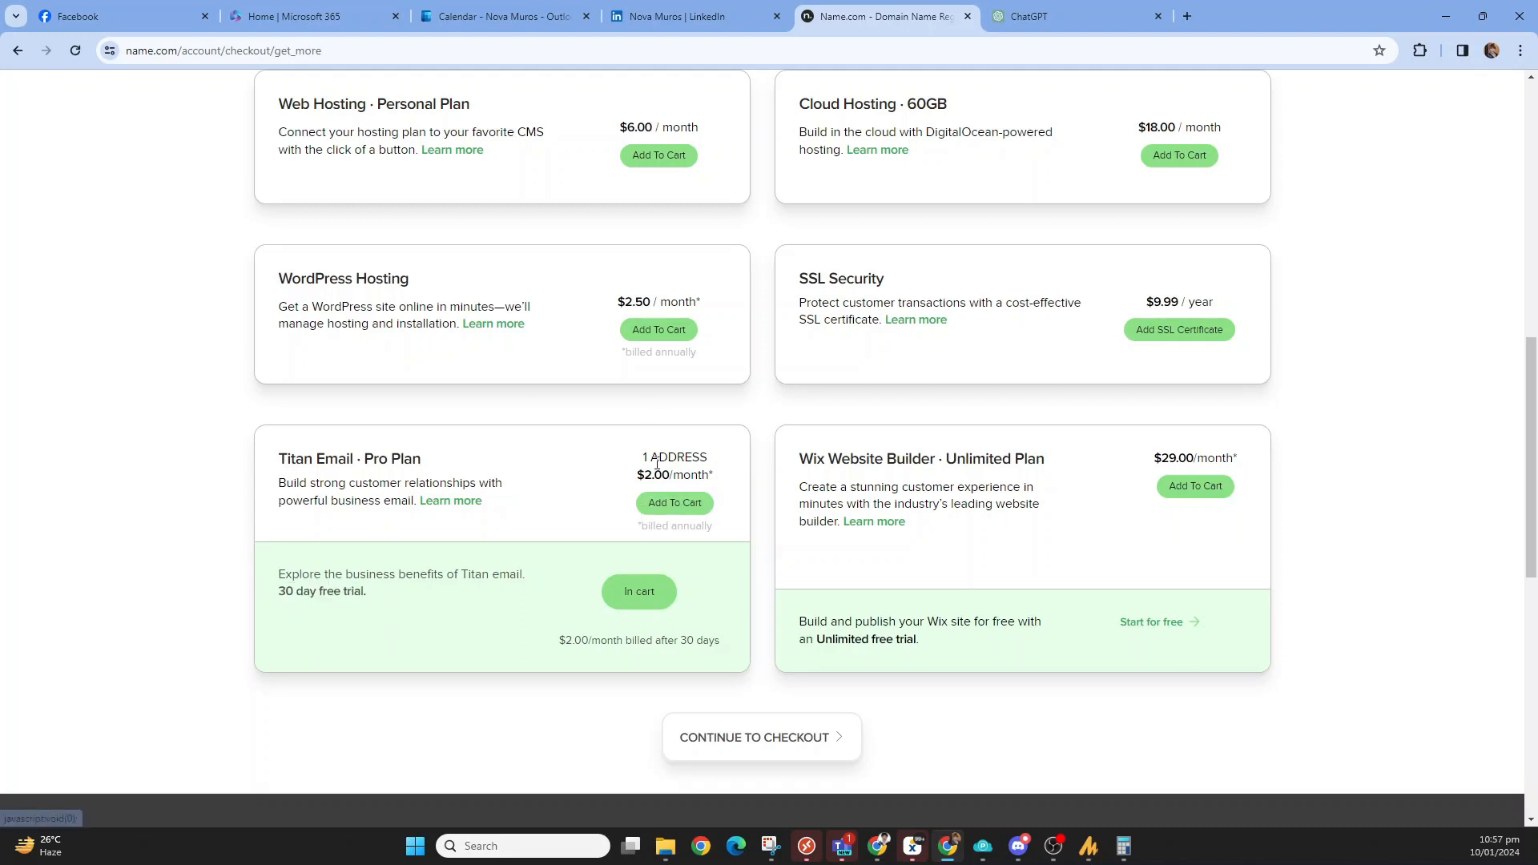
drag(721, 475, 633, 481)
click(566, 500)
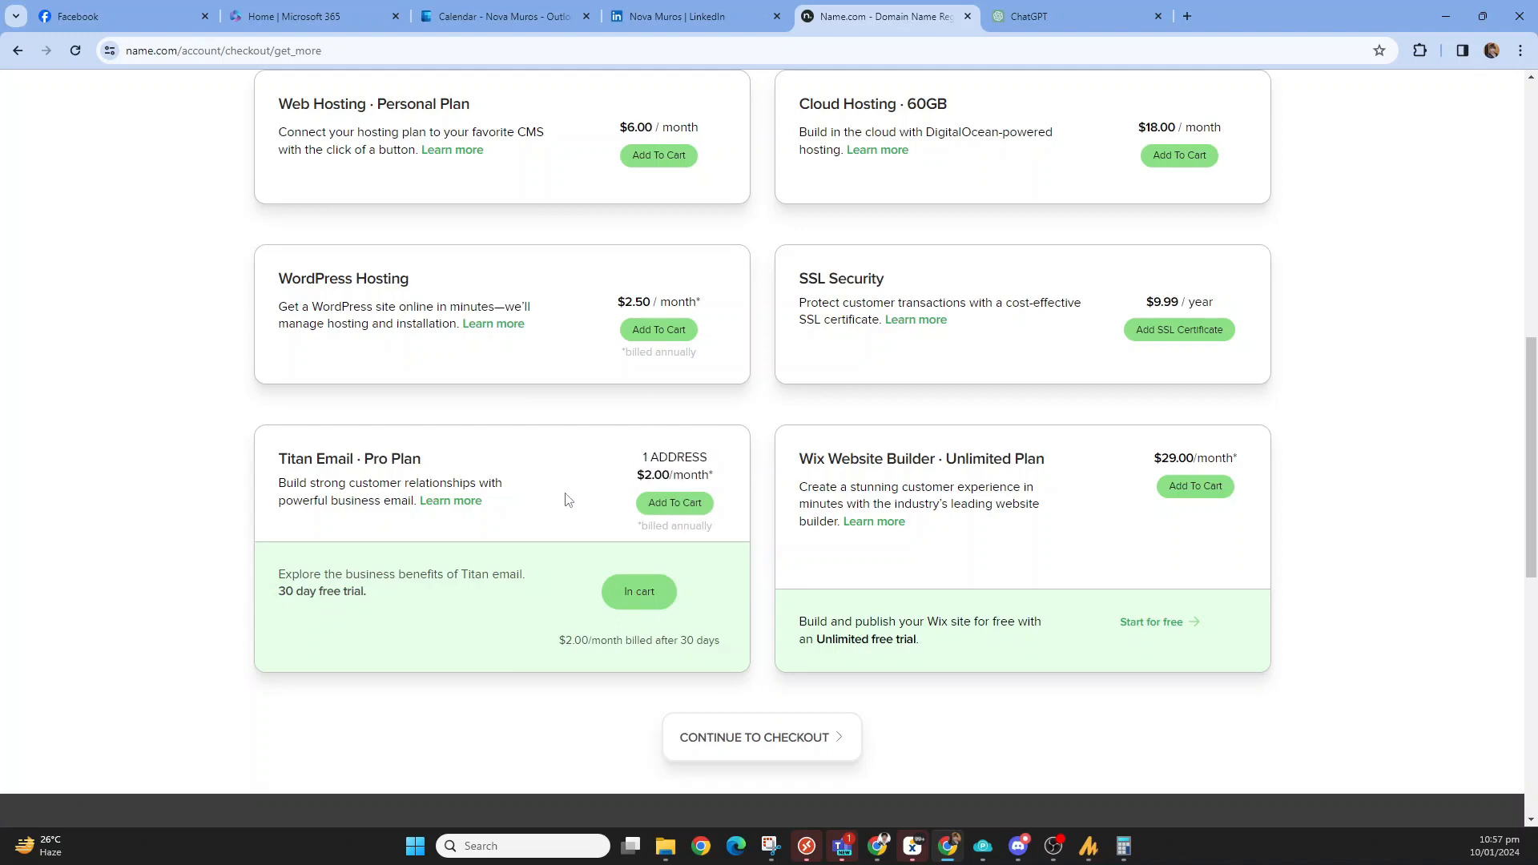
Continue to checkout and check the customfunnelspro.com registration entry in the cart.
scroll(567, 500, down, 3)
scroll(566, 500, up, 2)
scroll(566, 500, up, 1)
click(747, 733)
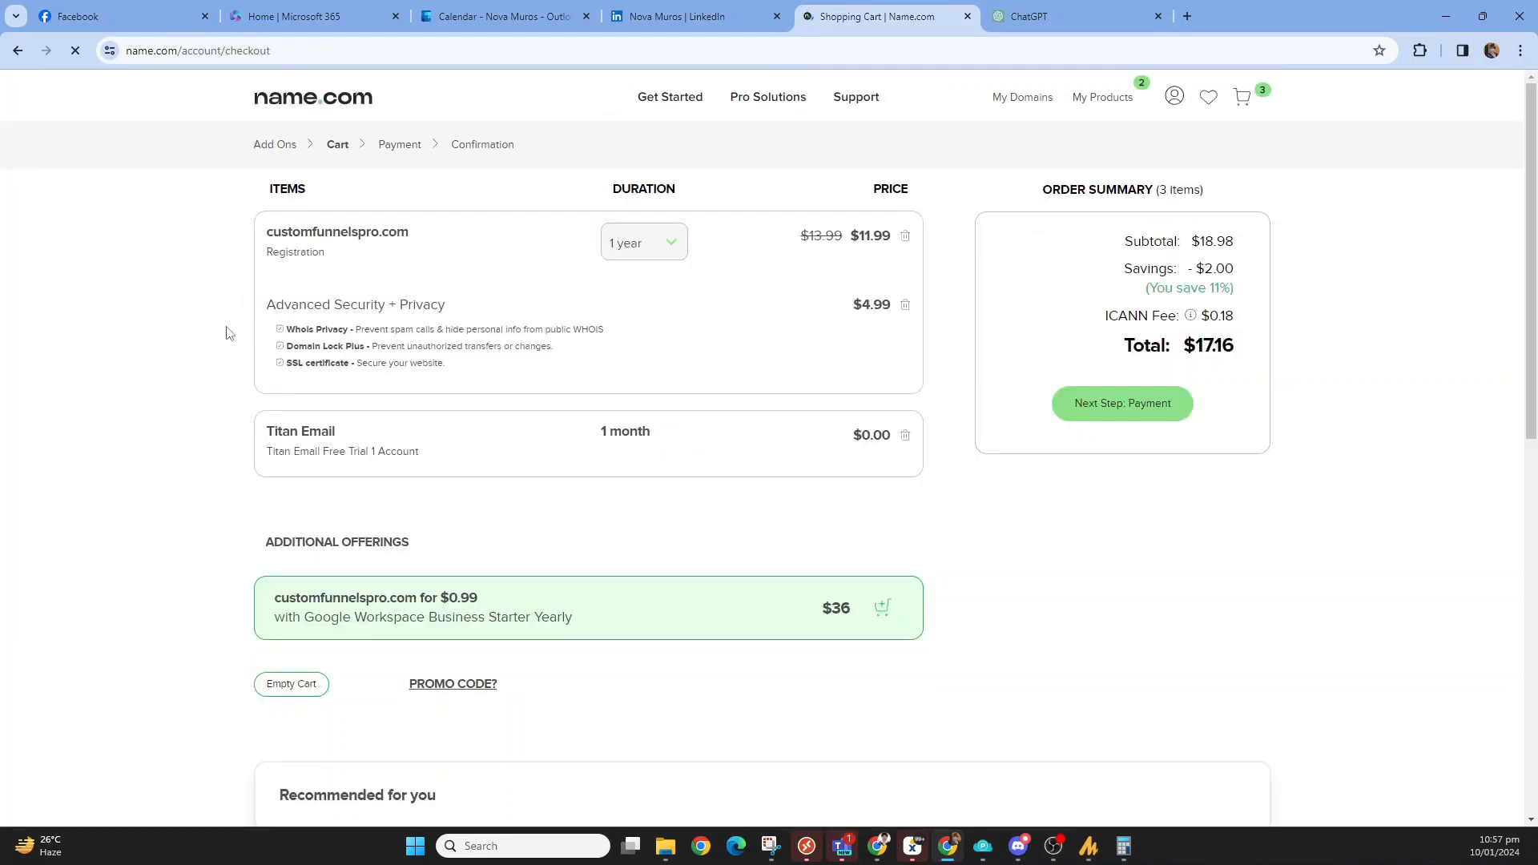
mouse_move(425, 239)
mouse_down()
mouse_move(348, 222)
mouse_move(418, 239)
mouse_move(398, 234)
mouse_up()
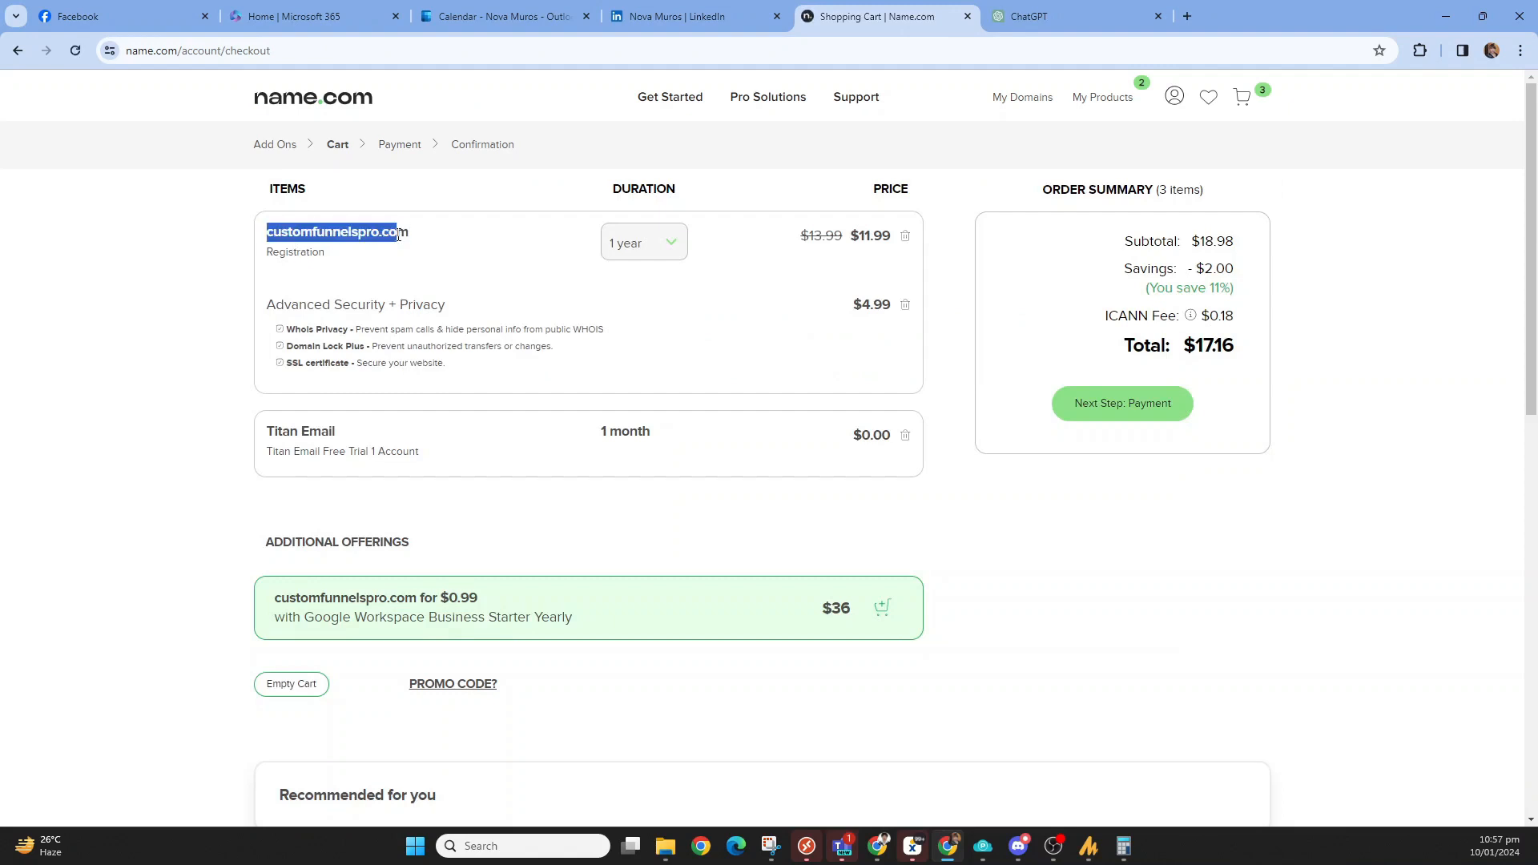
click(410, 235)
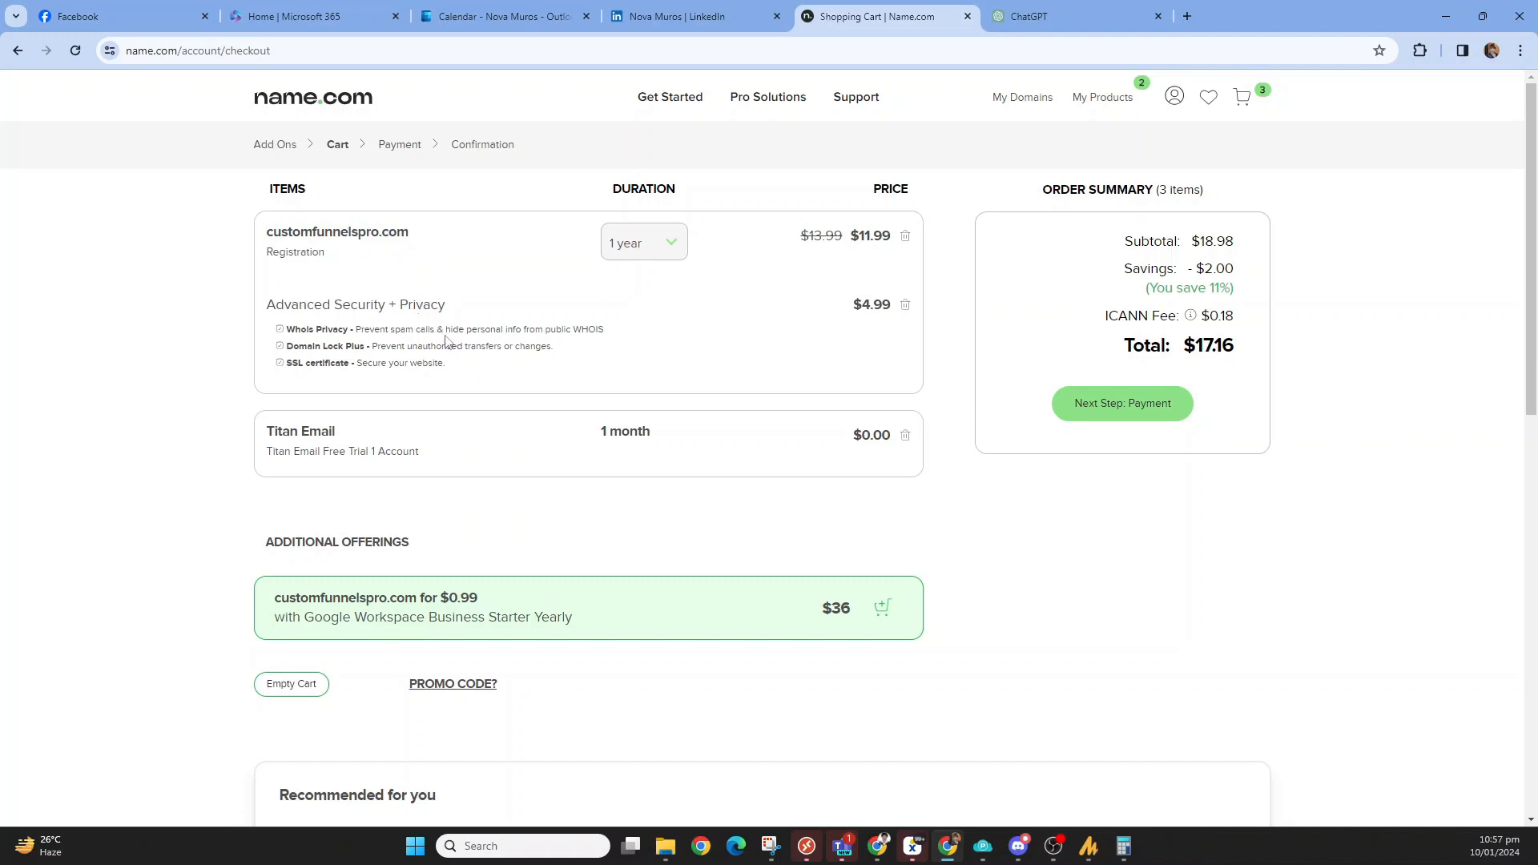
Remove Advanced Security + Privacy from the cart and check the remaining items and offers.
click(905, 306)
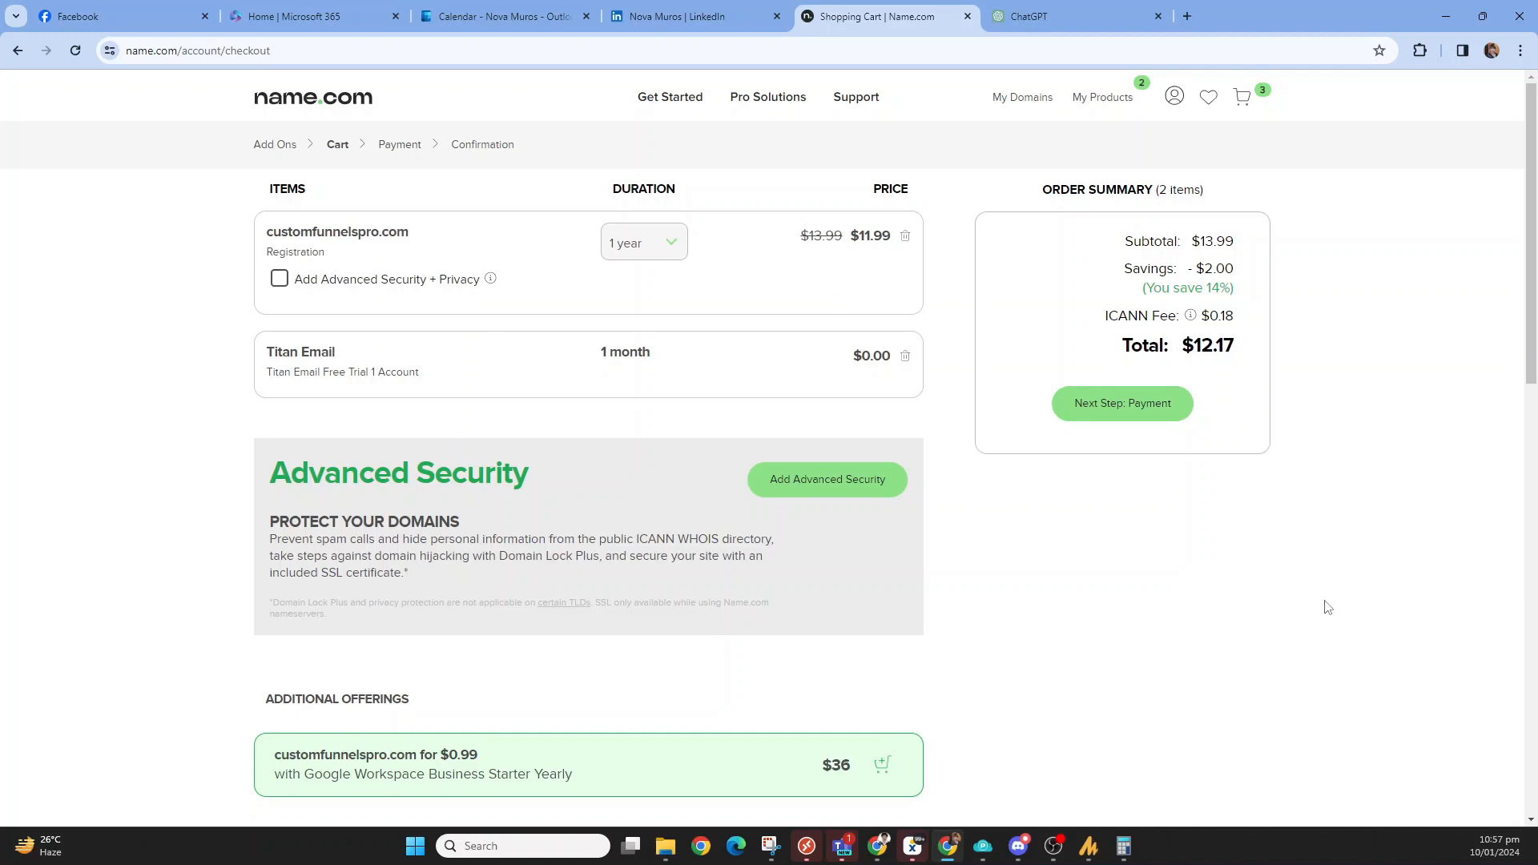
scroll(1328, 608, down, 1)
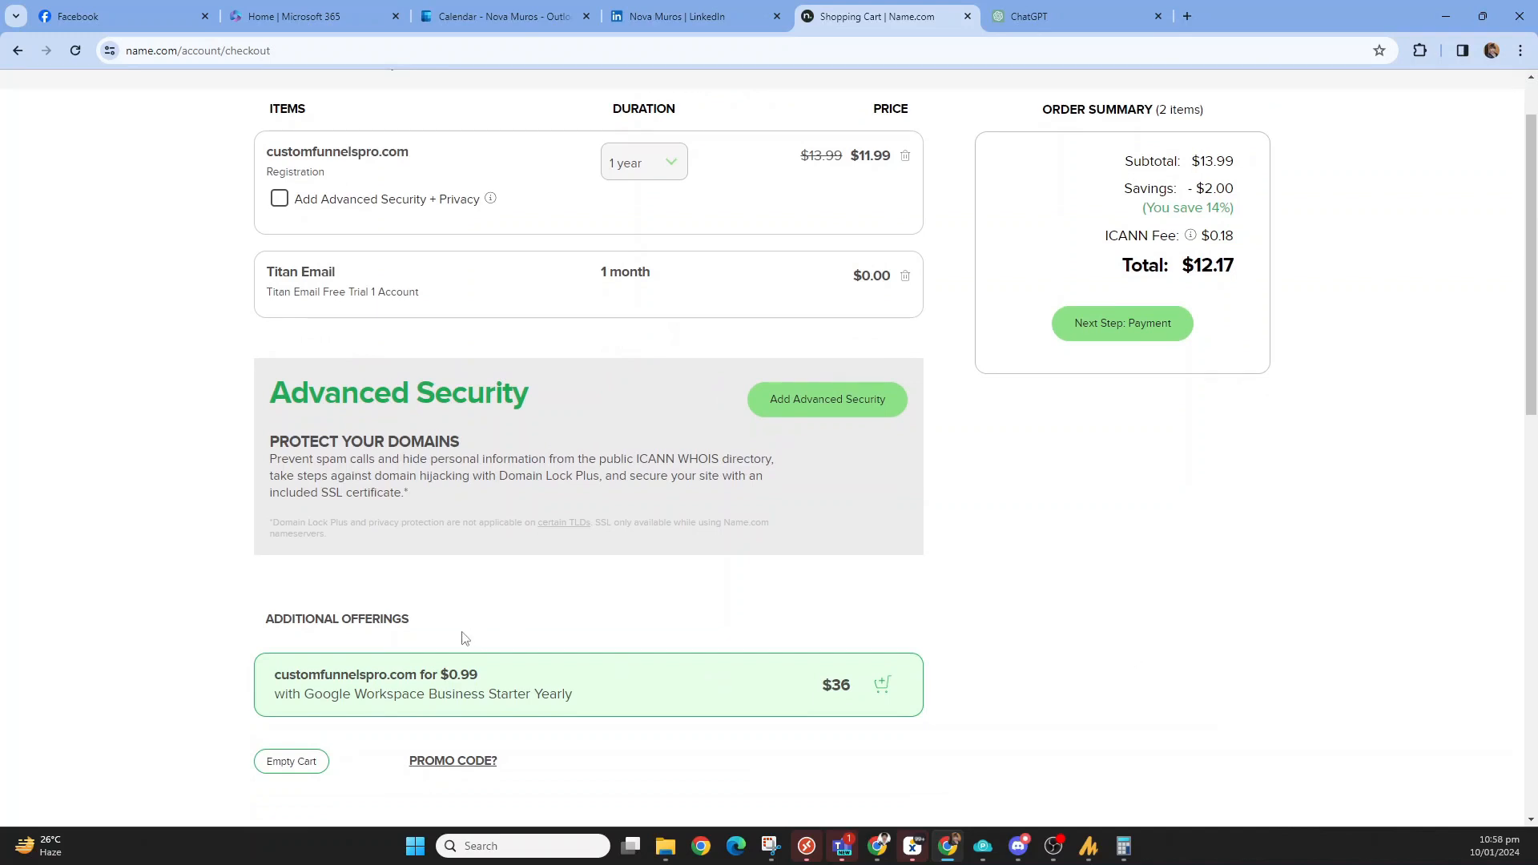
scroll(1299, 577, up, 1)
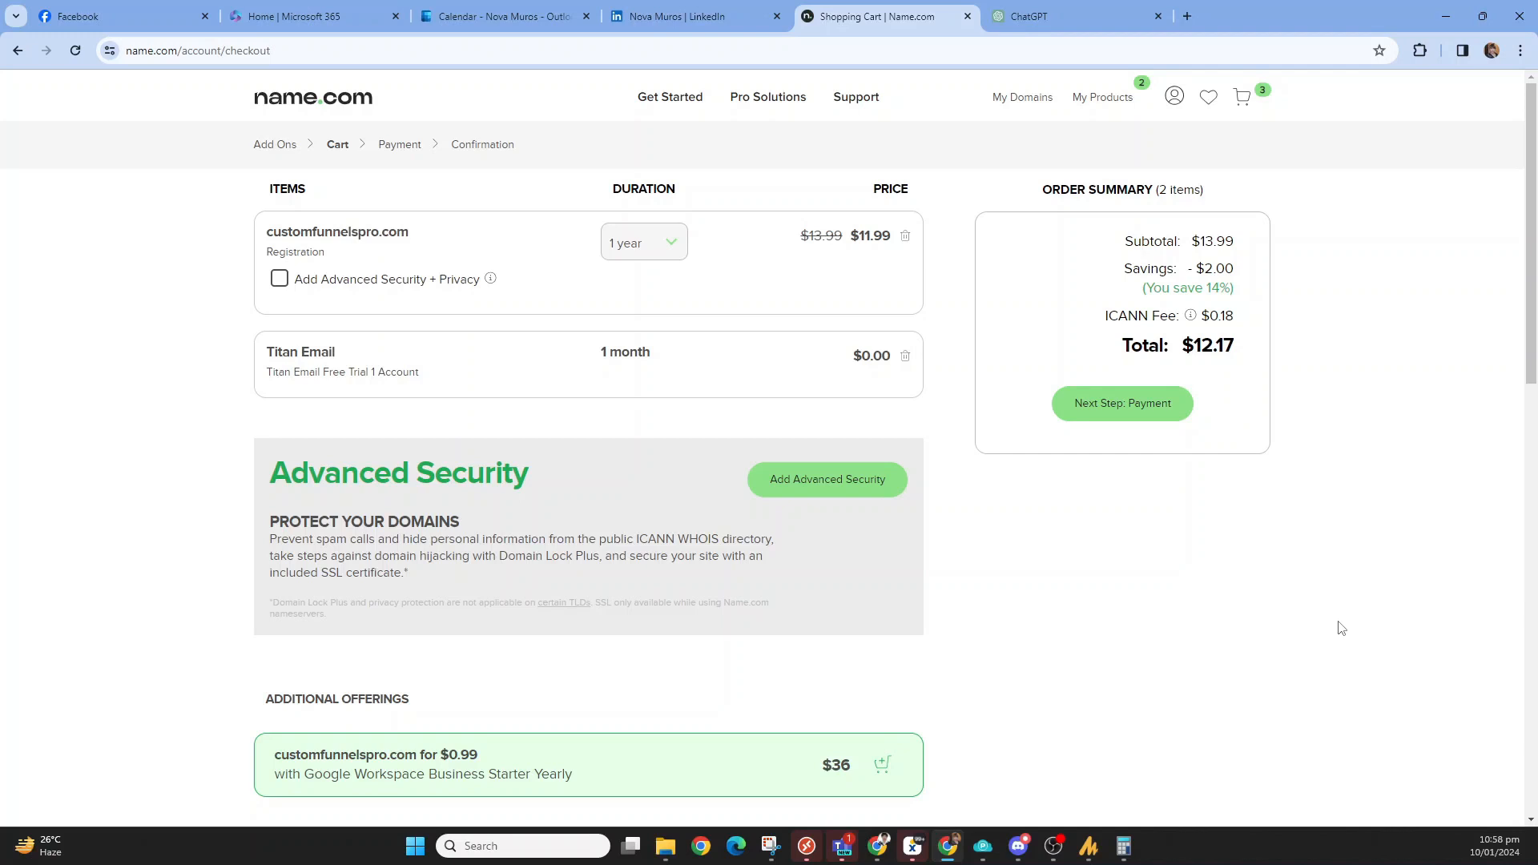
Proceed to payment, choose the second saved MasterCard, accept the registration agreement and additional registry requirements, and complete the order.
click(1138, 420)
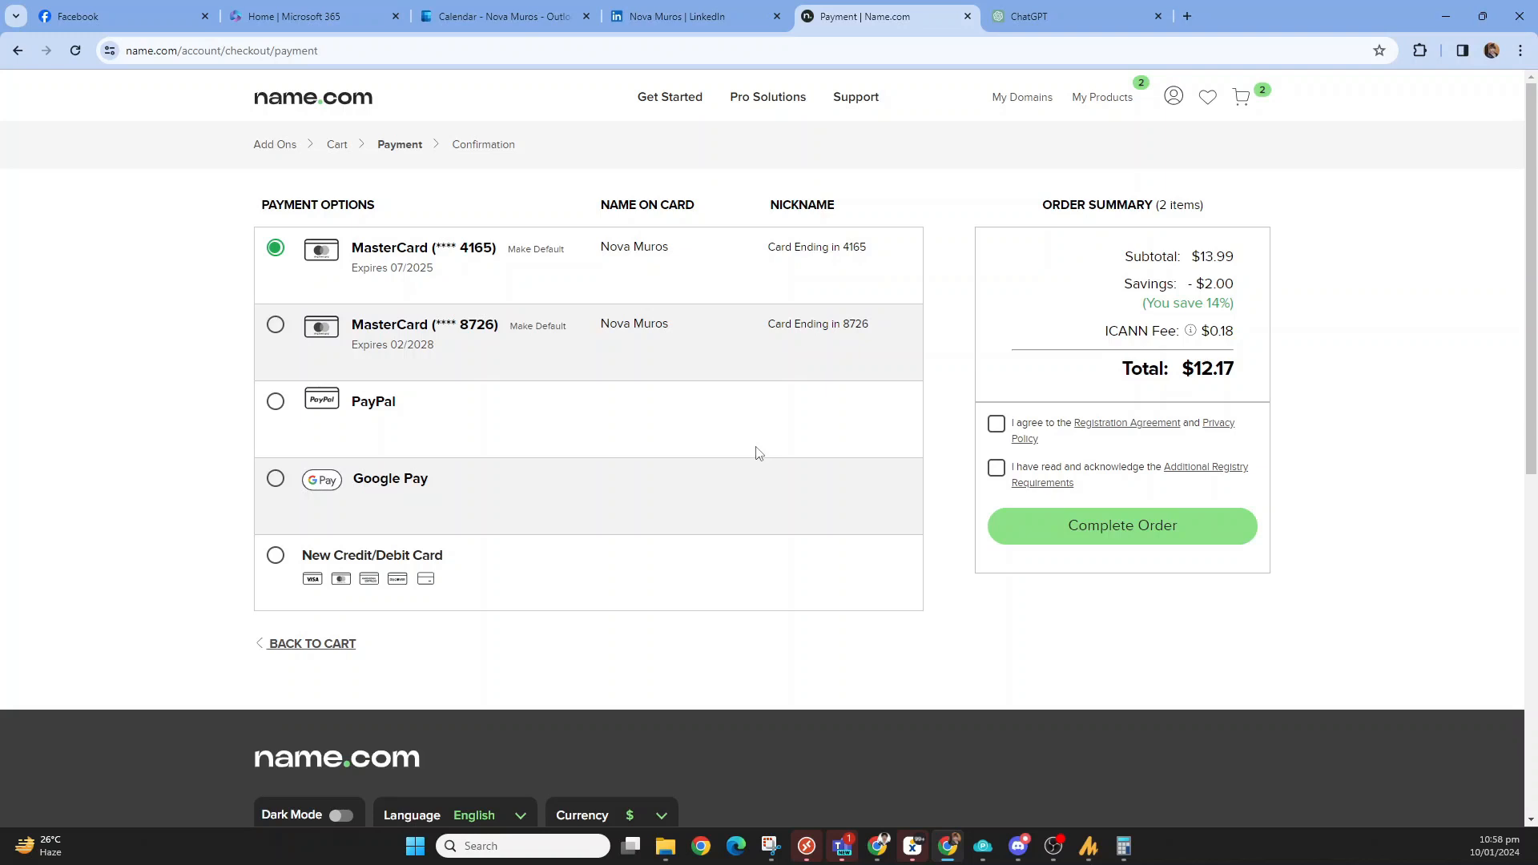
click(276, 326)
click(996, 423)
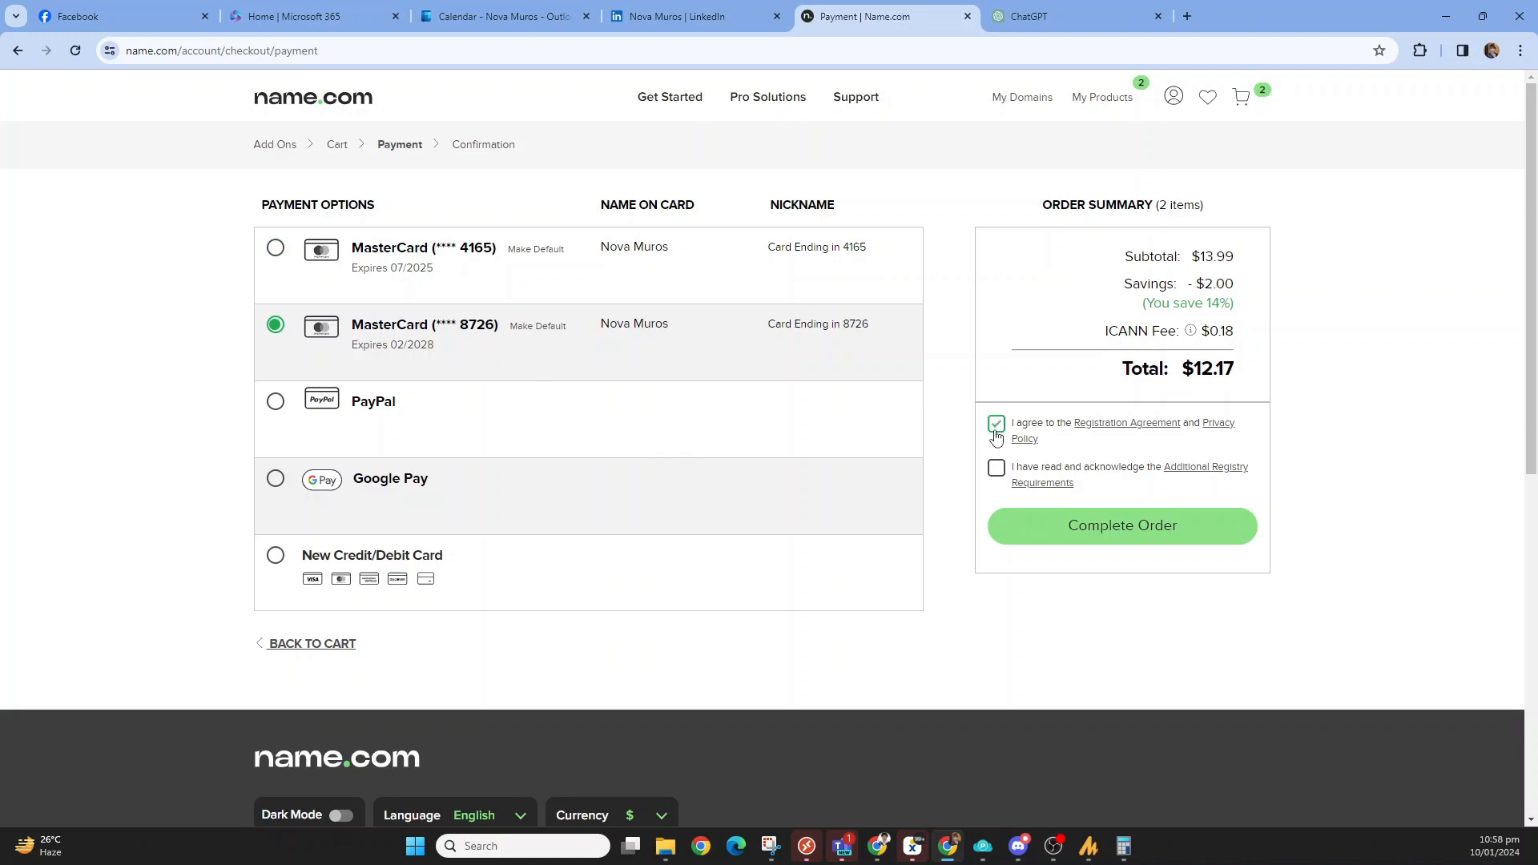
click(997, 473)
click(1156, 533)
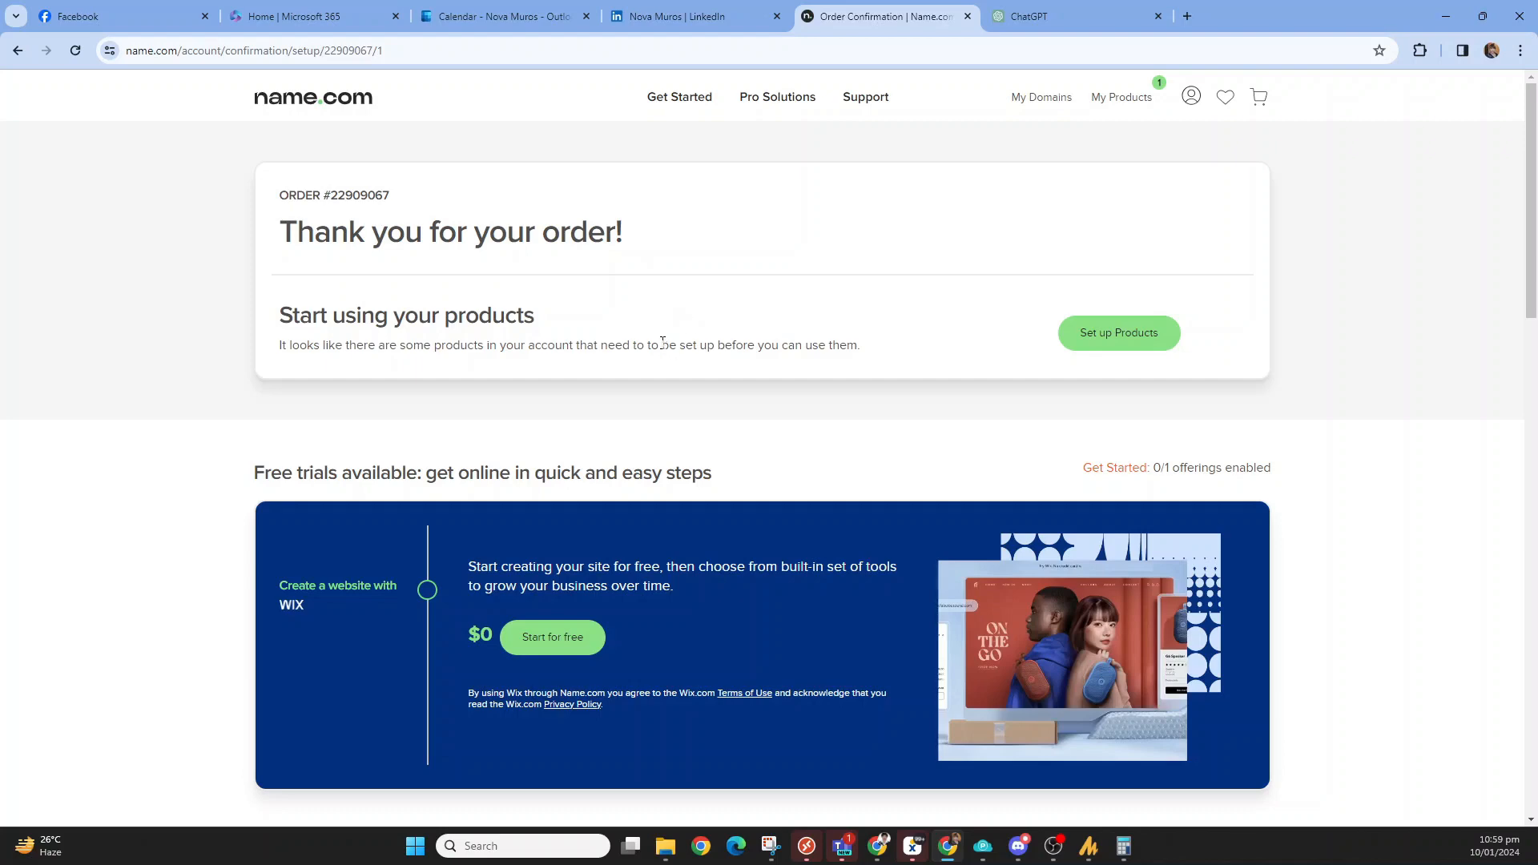
Review the order summary and payment details on the order confirmation page.
scroll(790, 649, down, 1)
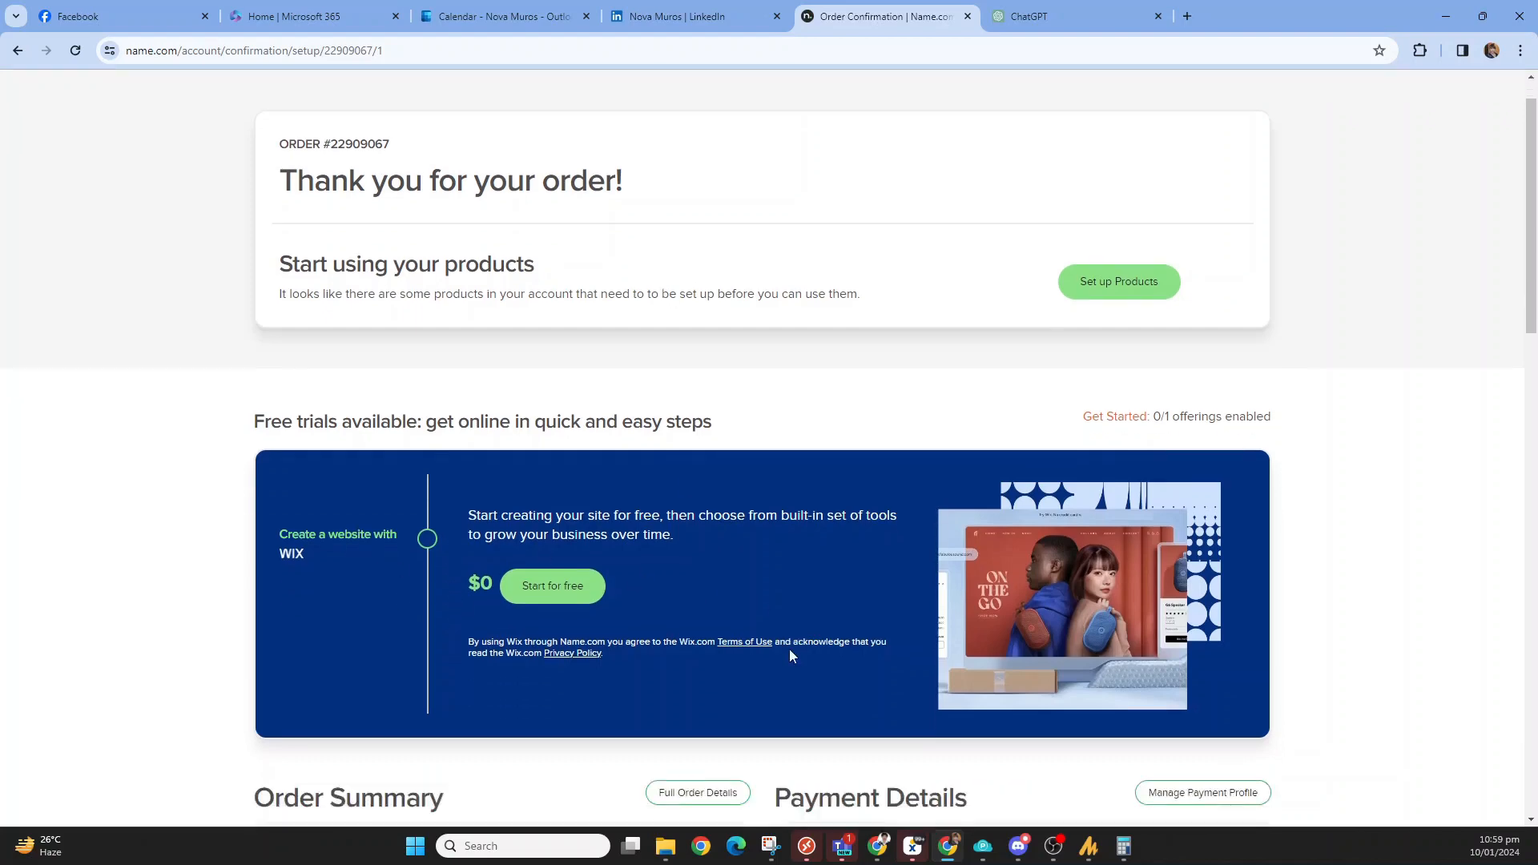
scroll(857, 549, down, 7)
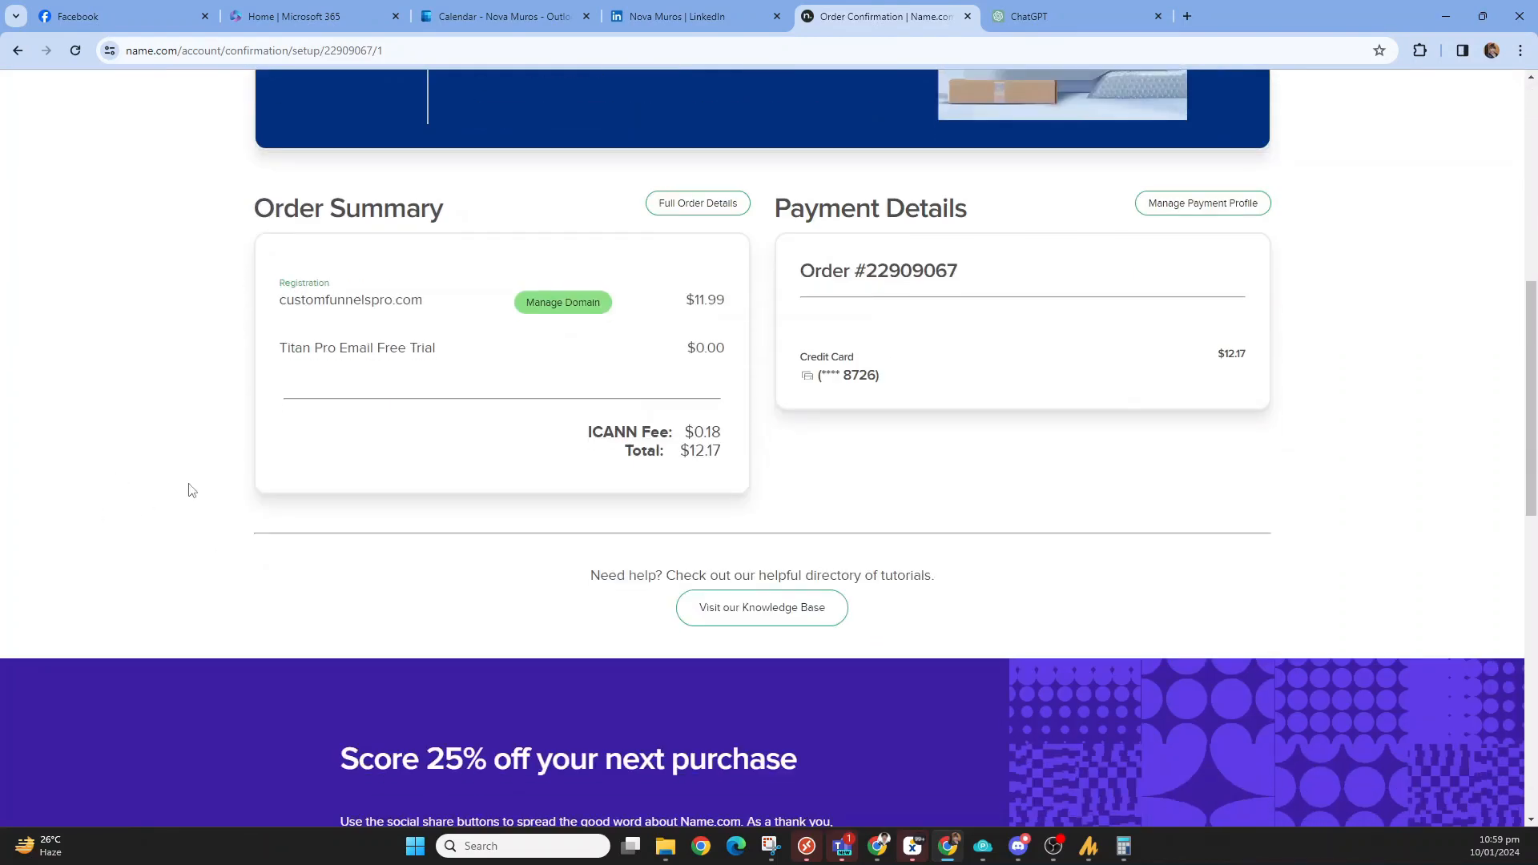
scroll(192, 490, up, 3)
scroll(193, 490, up, 5)
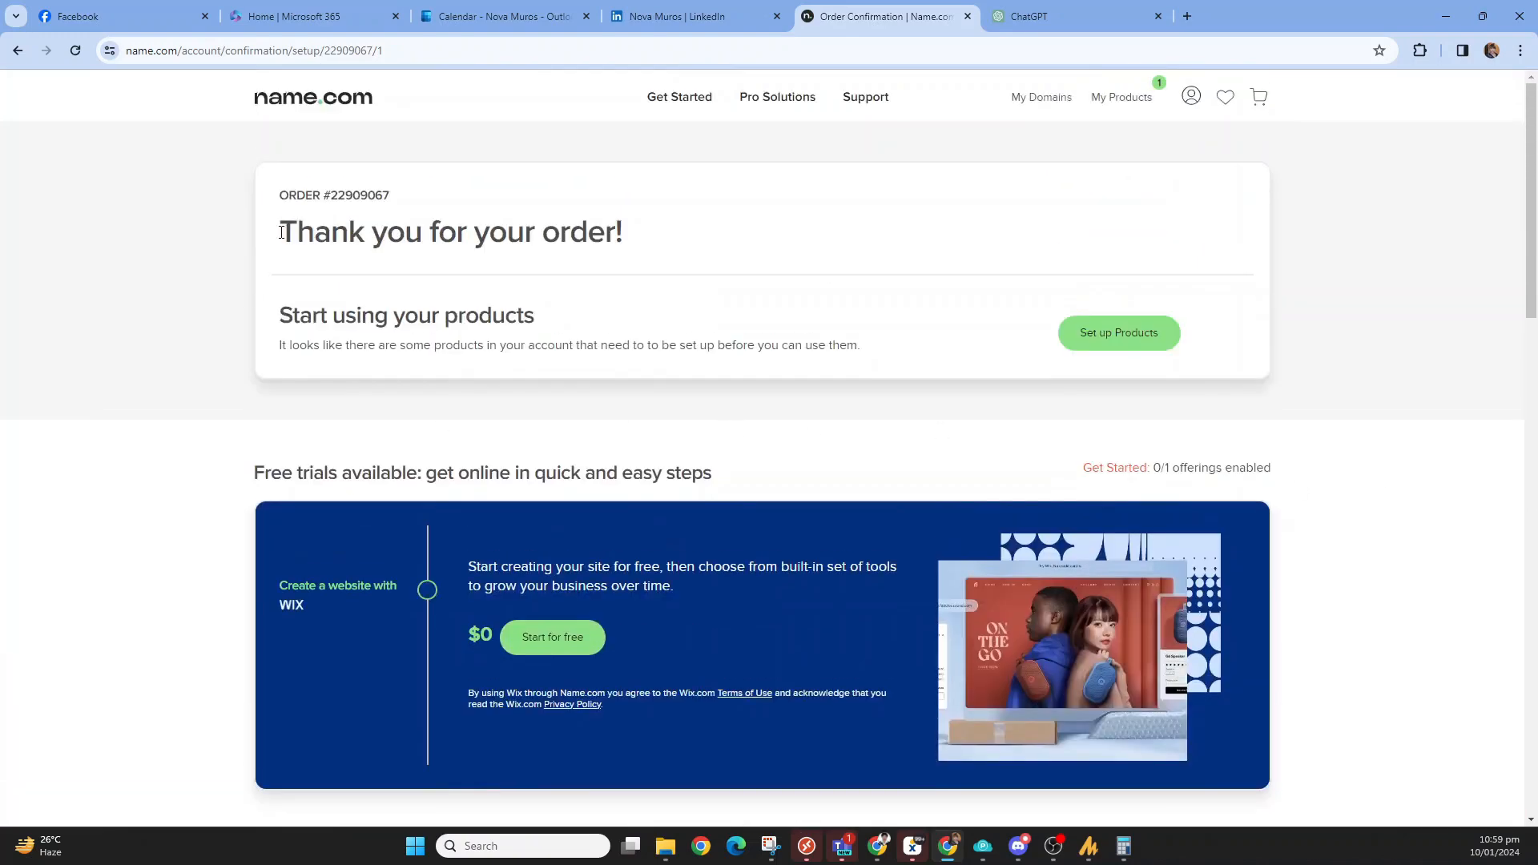
Check the account's product list, and open the details of customfunnelspro.com from the domain list.
mouse_move(778, 97)
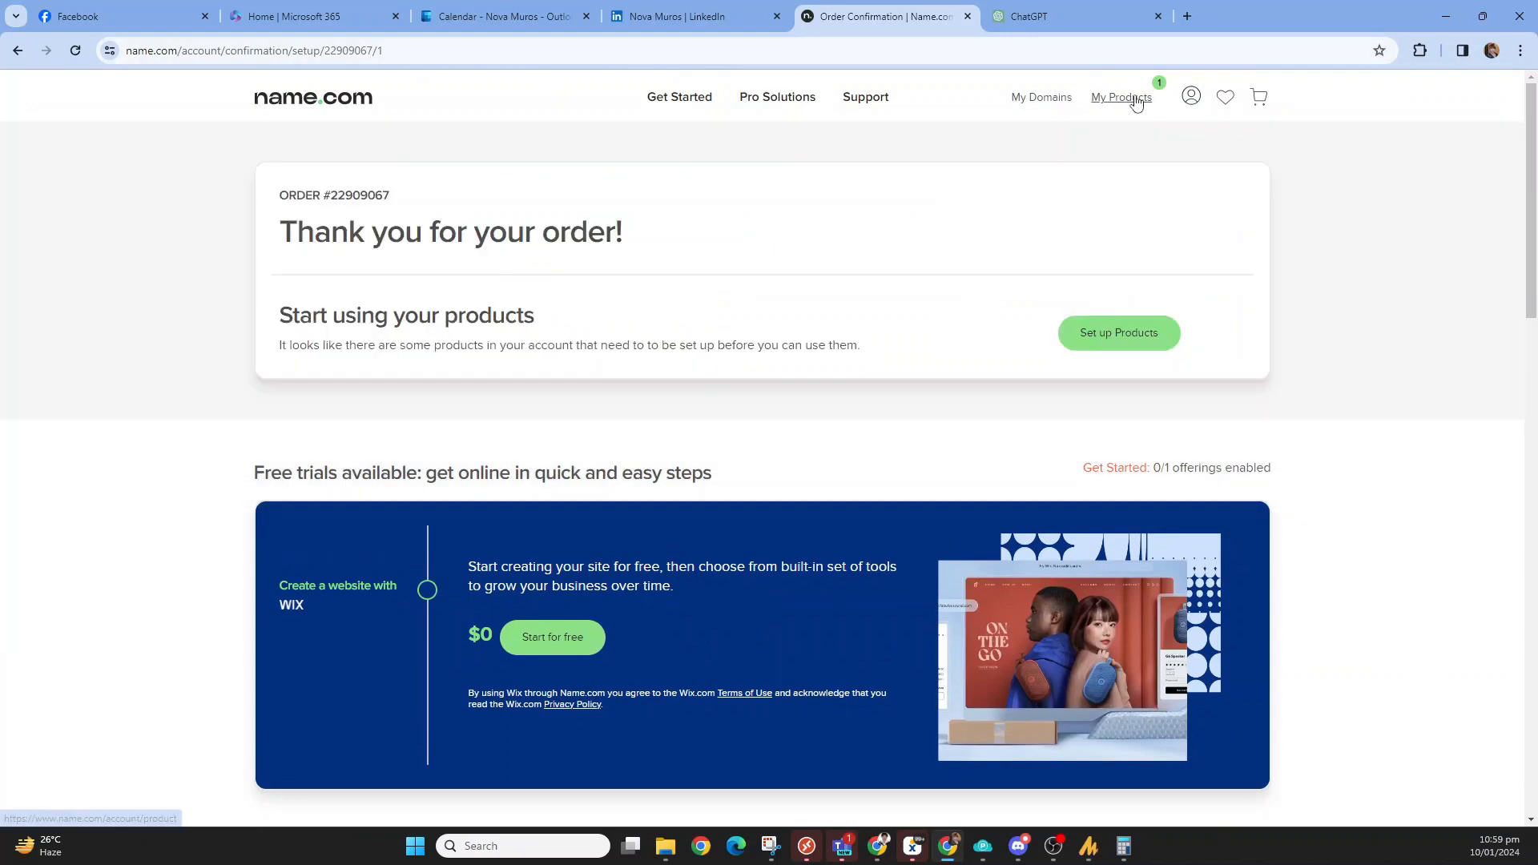
click(1133, 97)
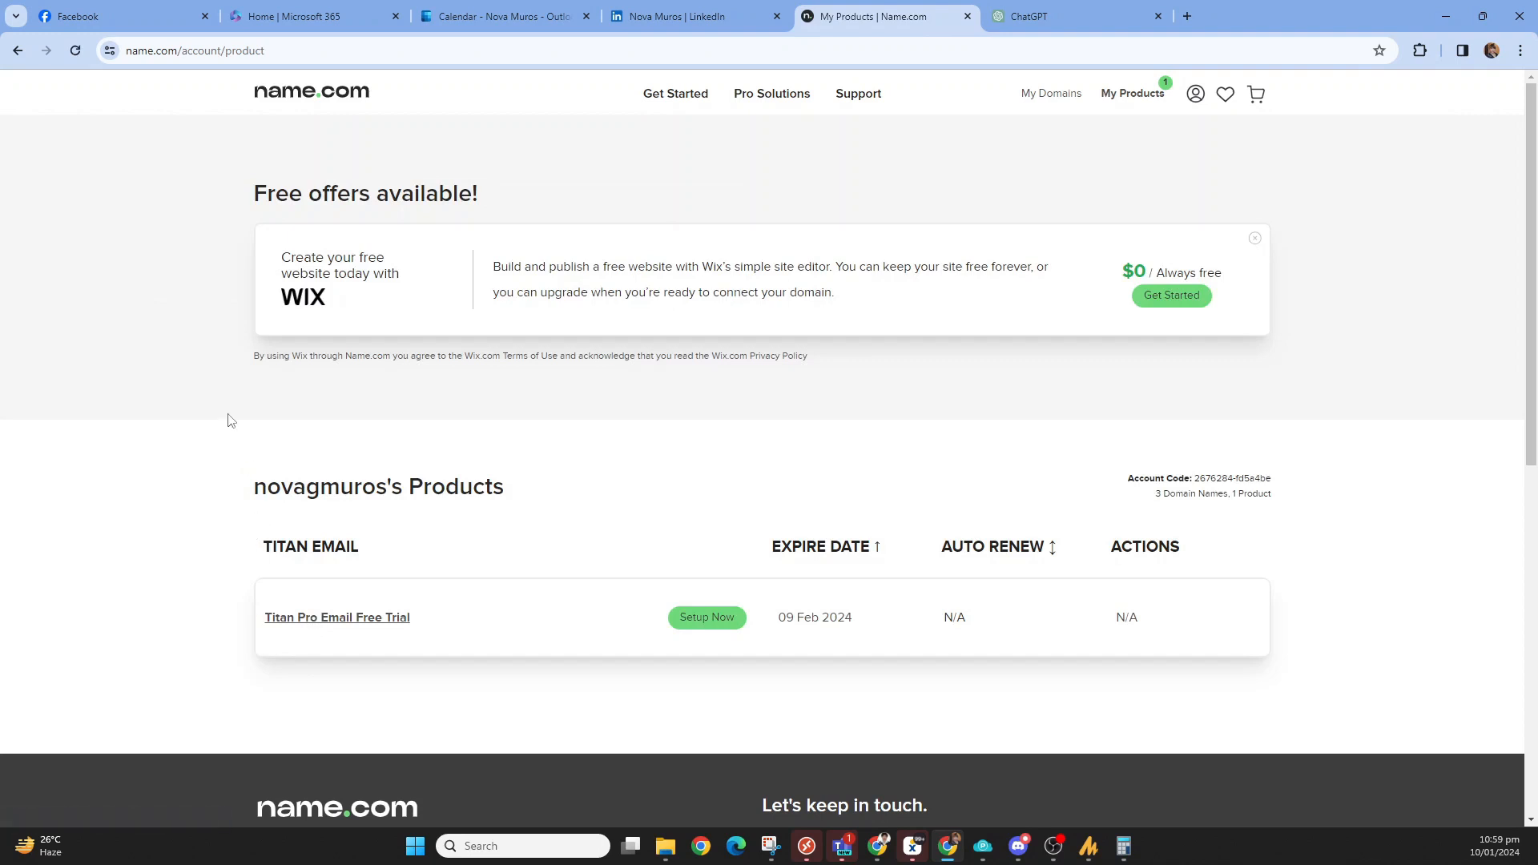
click(1045, 94)
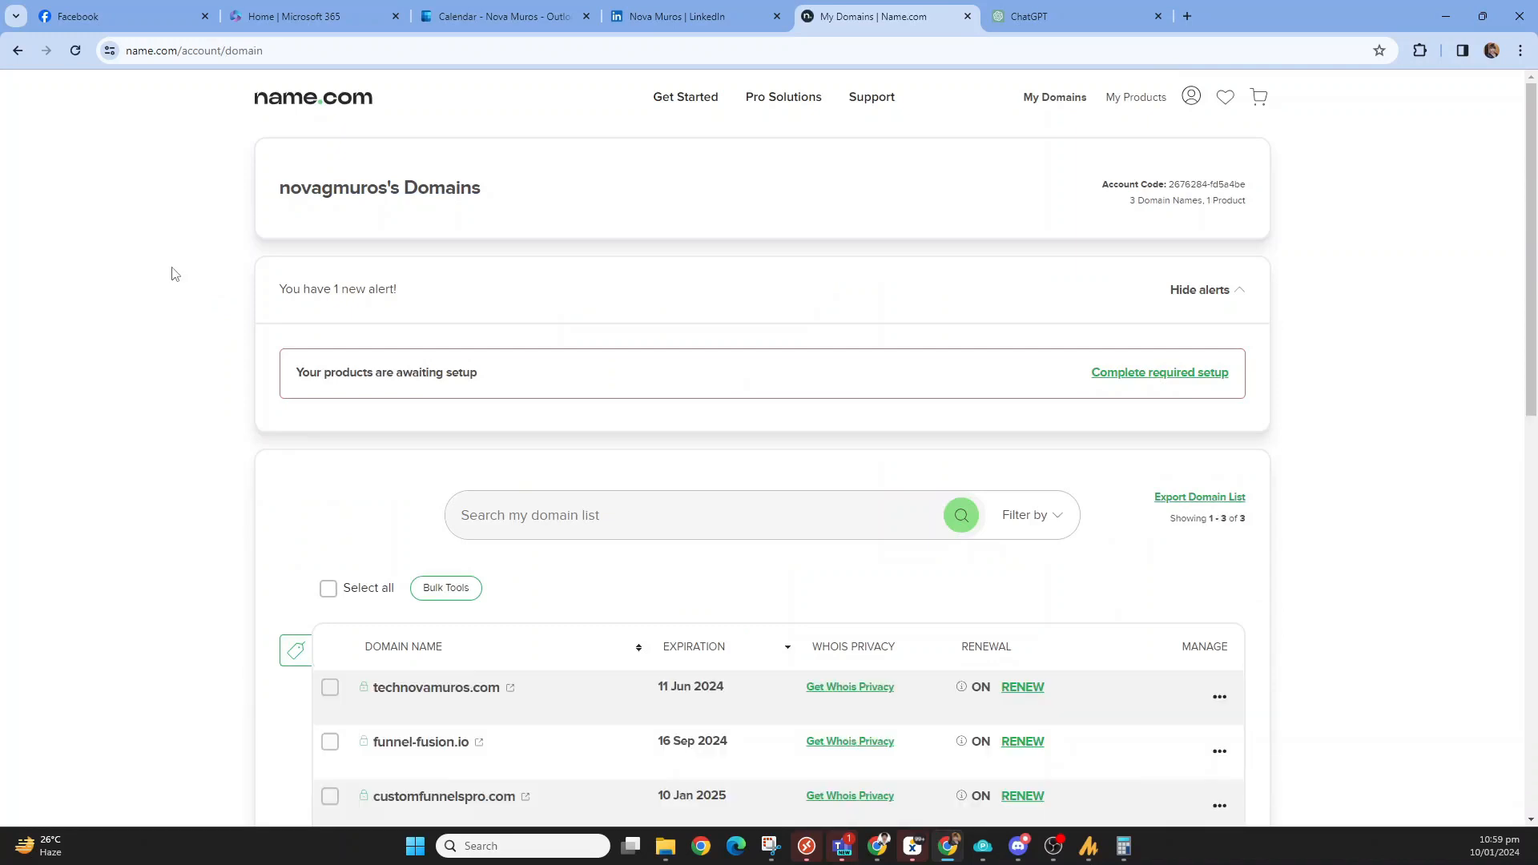
scroll(174, 274, down, 2)
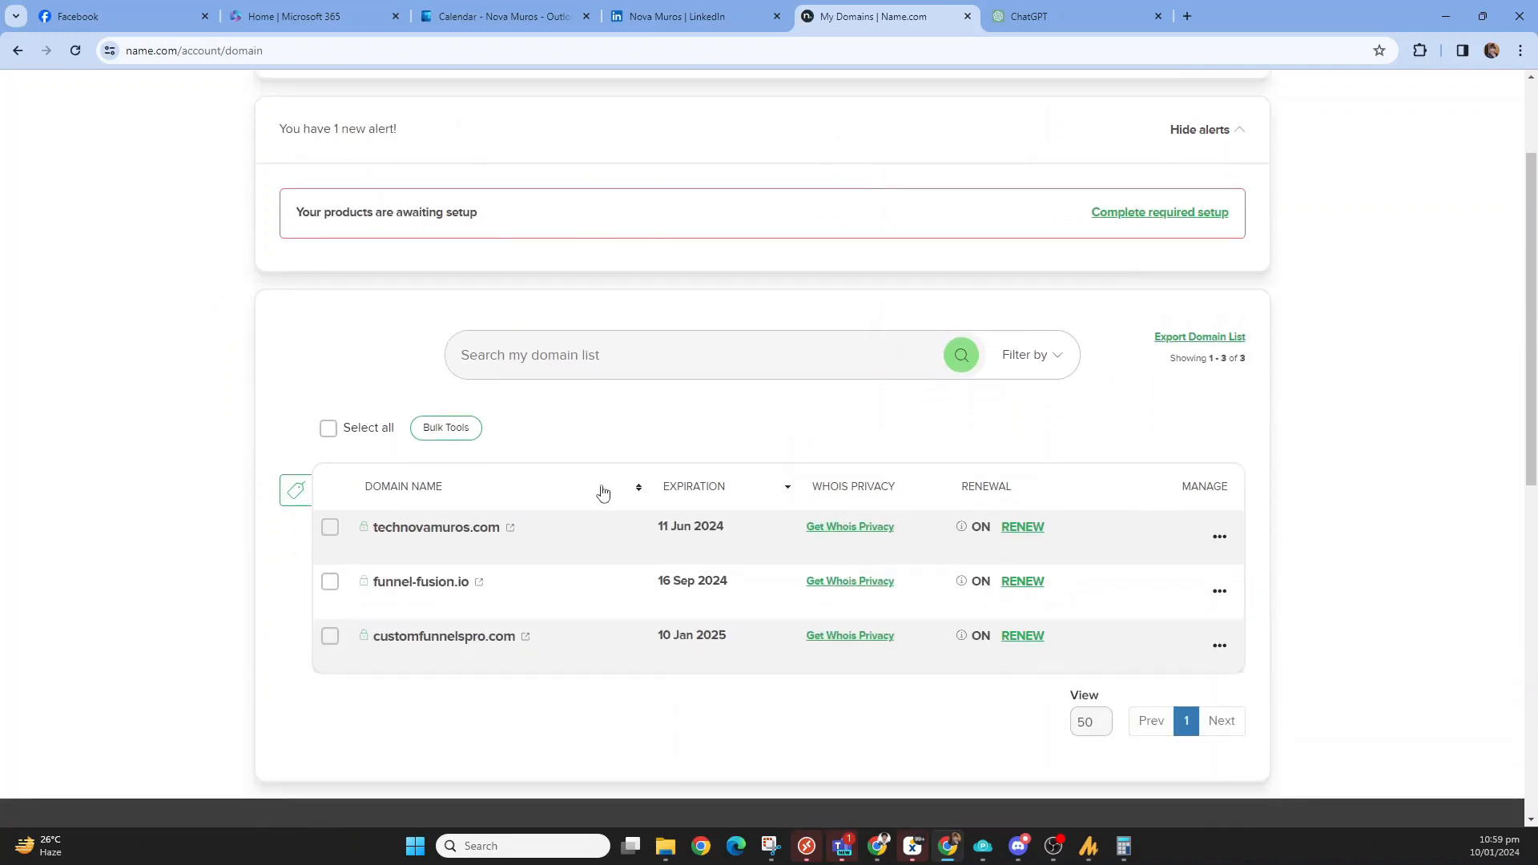
click(444, 638)
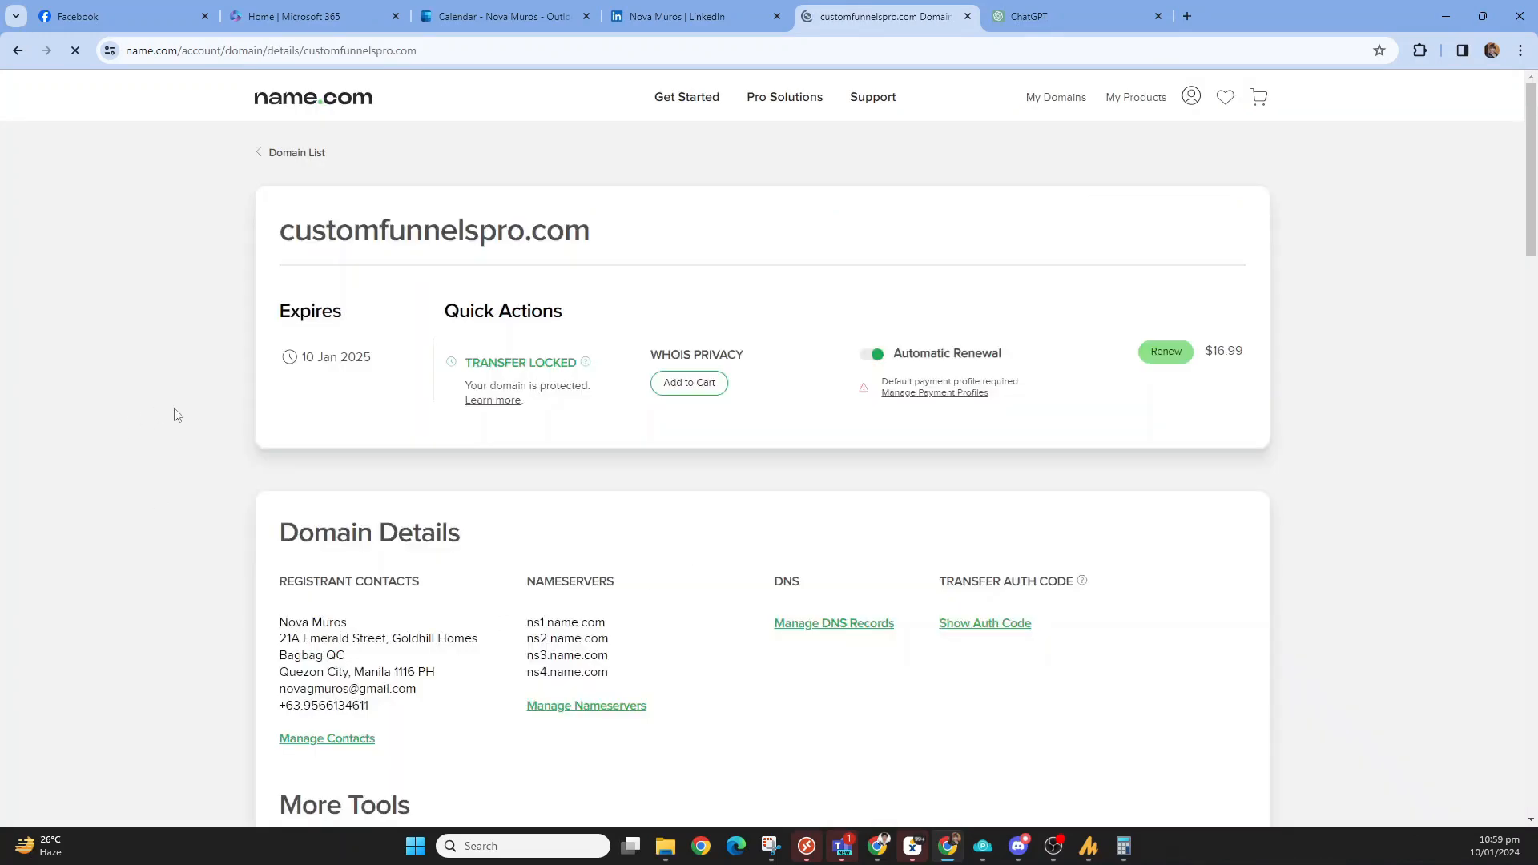
Look over the customfunnelspro.com details page, including its quick actions, nameservers and DNS options, and highlight the domain name.
scroll(177, 415, down, 2)
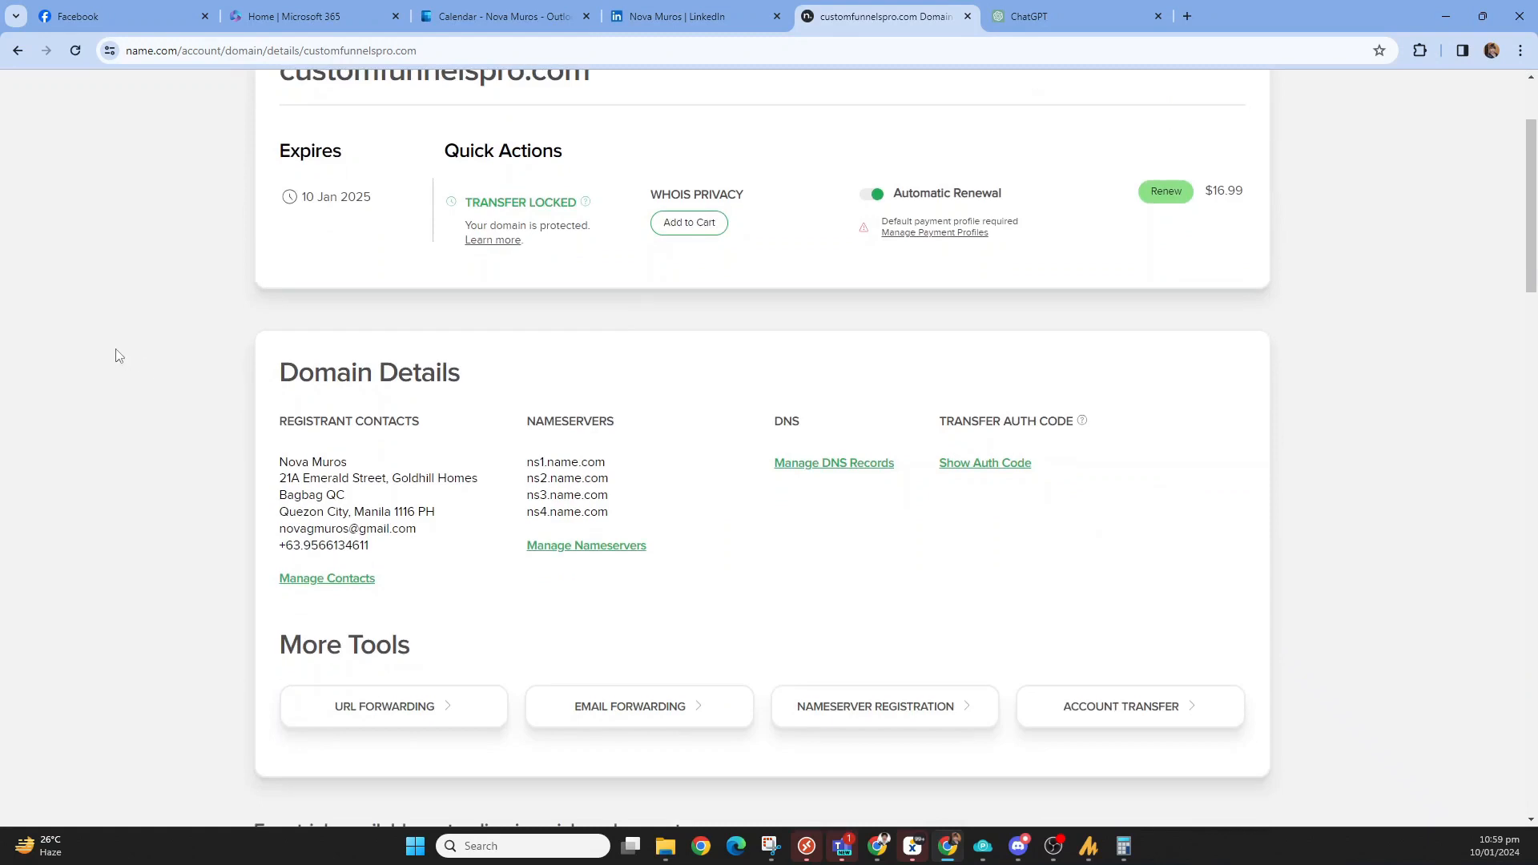
scroll(114, 354, up, 1)
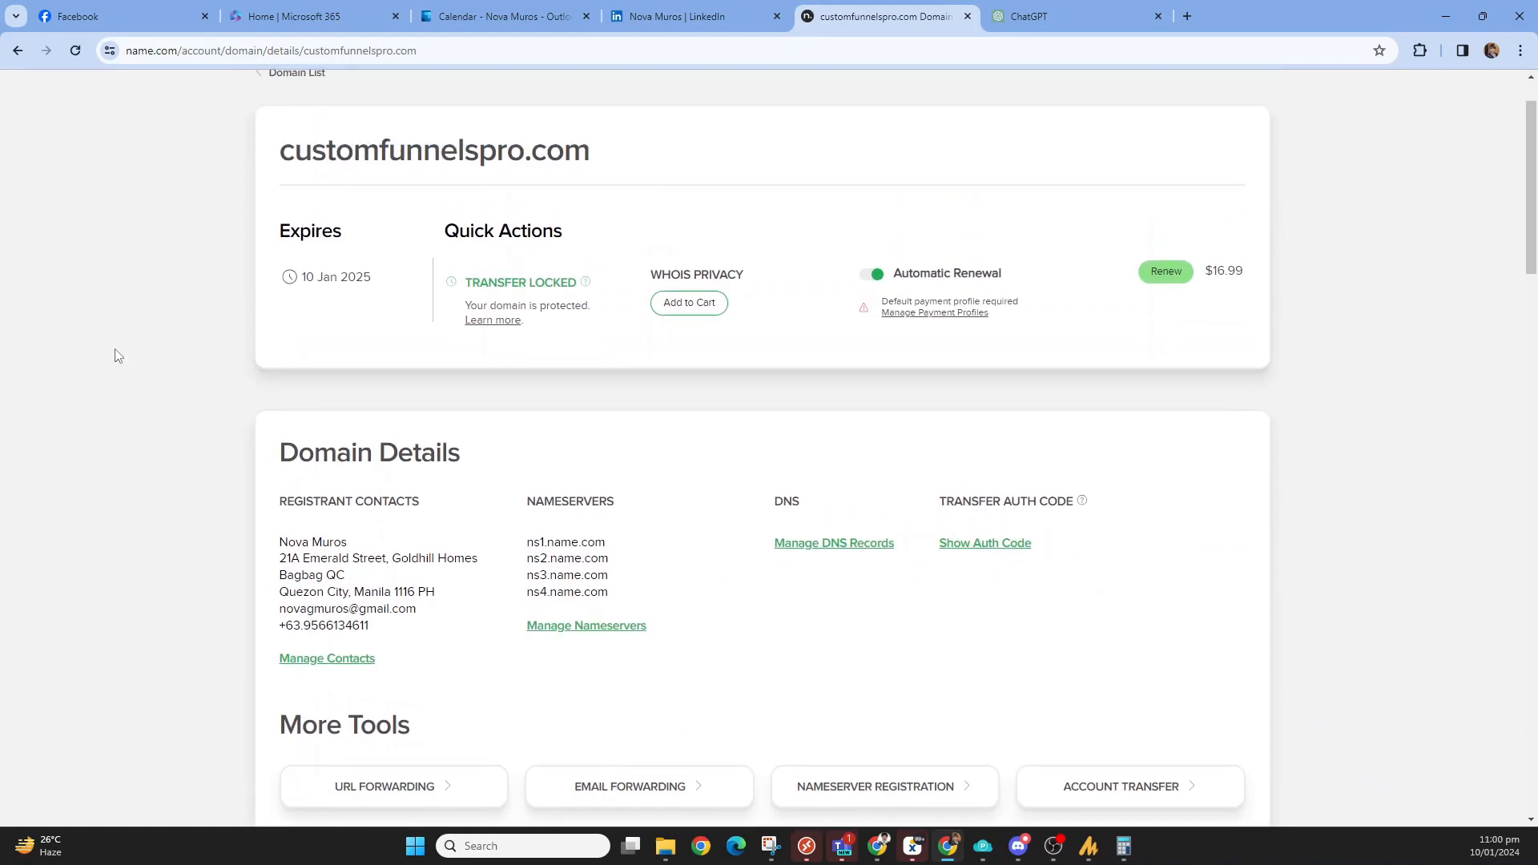
drag(587, 156, 275, 157)
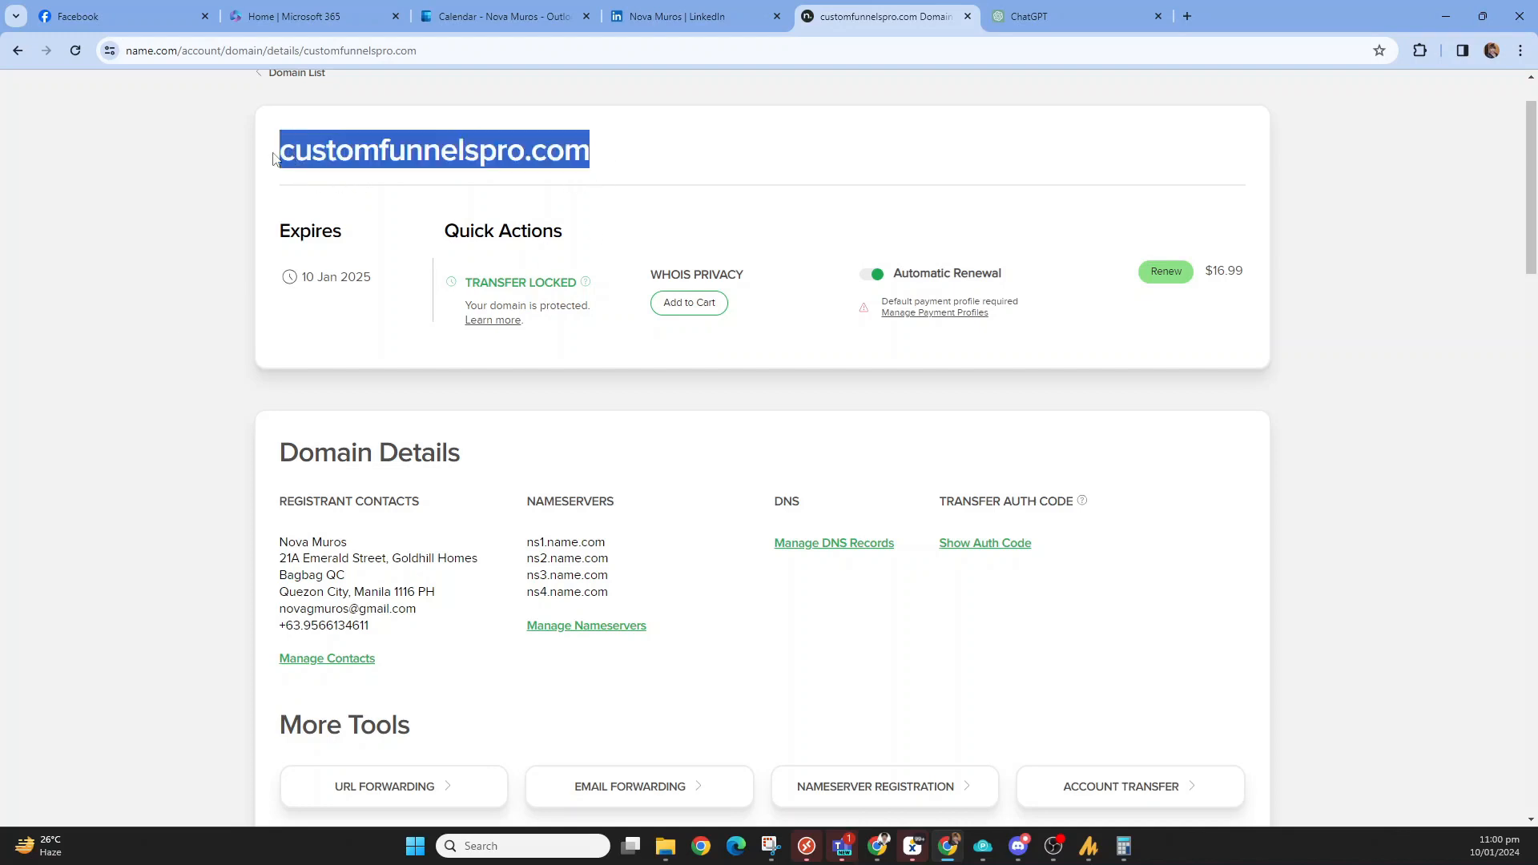
Highlight the domain name at the head of the customfunnelspro.com details and glance over the rest of the page.
triple_click(386, 145)
triple_click(386, 145)
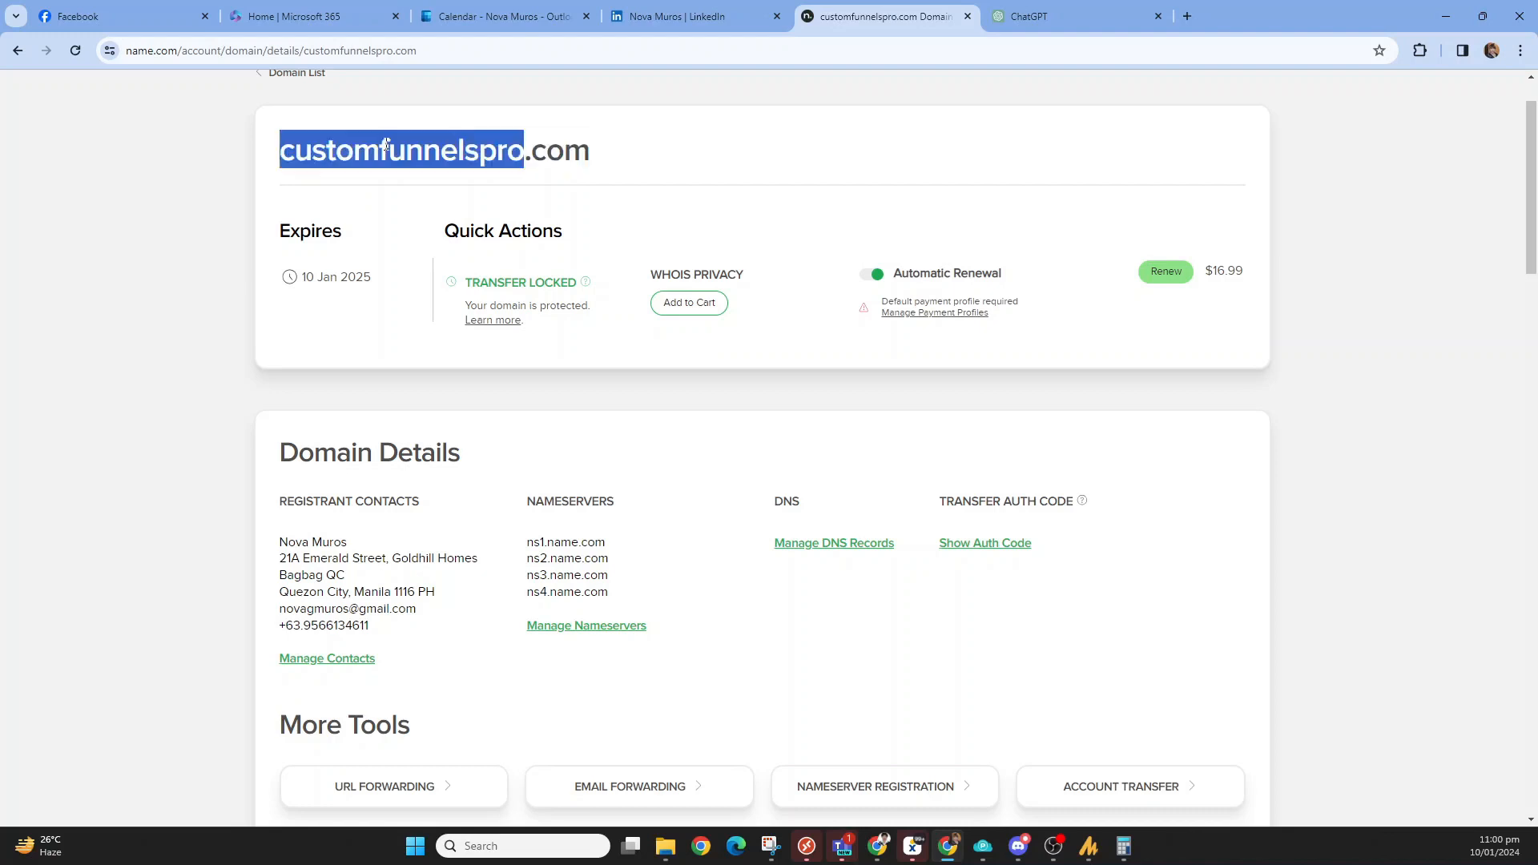
click(160, 419)
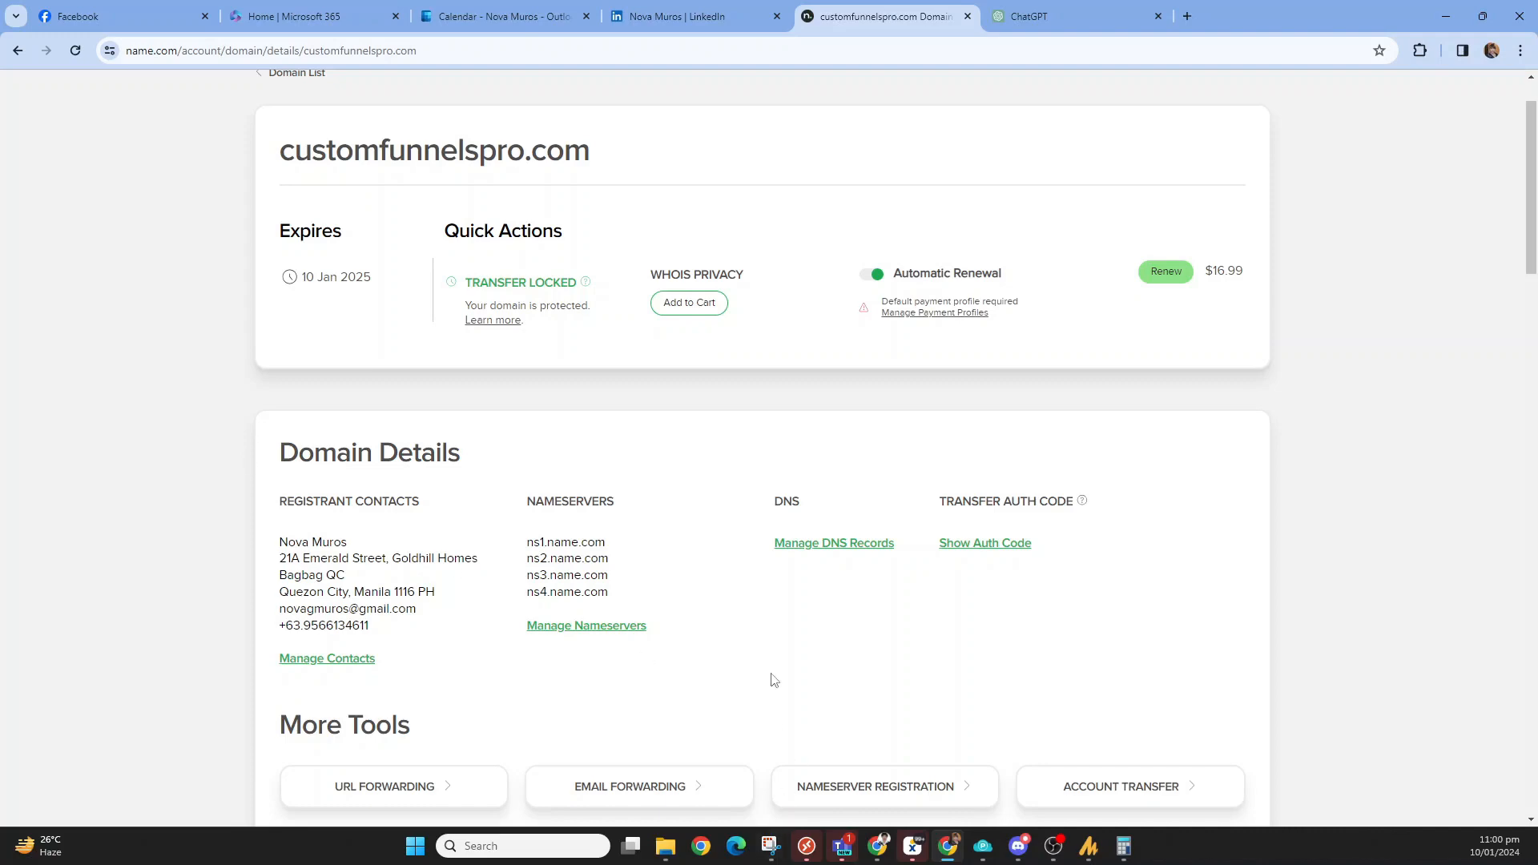
scroll(773, 677, down, 3)
scroll(770, 616, up, 3)
double_click(438, 152)
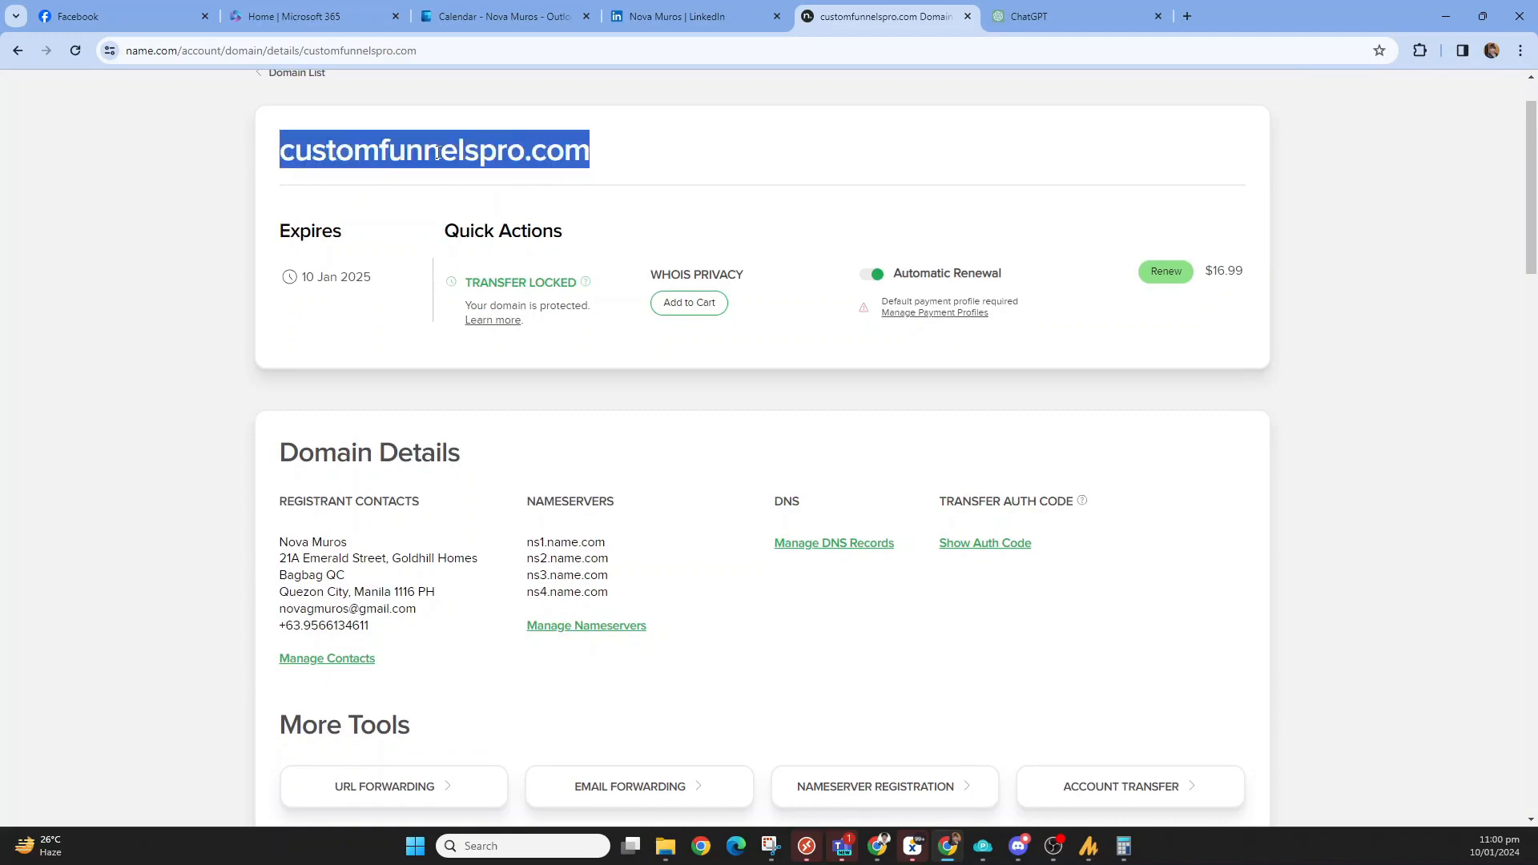
Open the DNS record management for customfunnelspro.com and examine the host entry and the domain suffix below it.
click(806, 548)
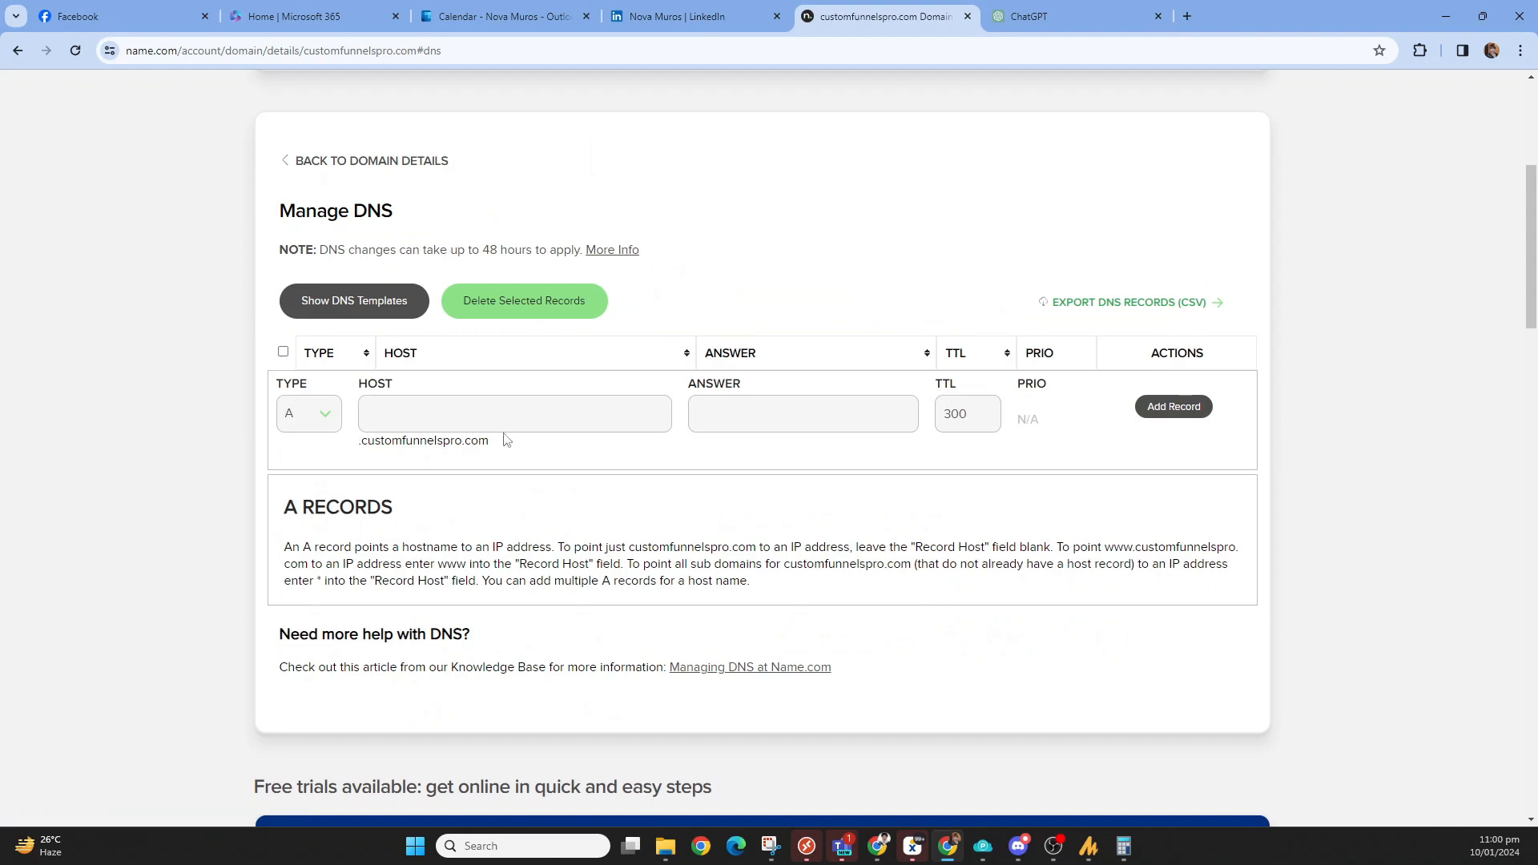
click(533, 417)
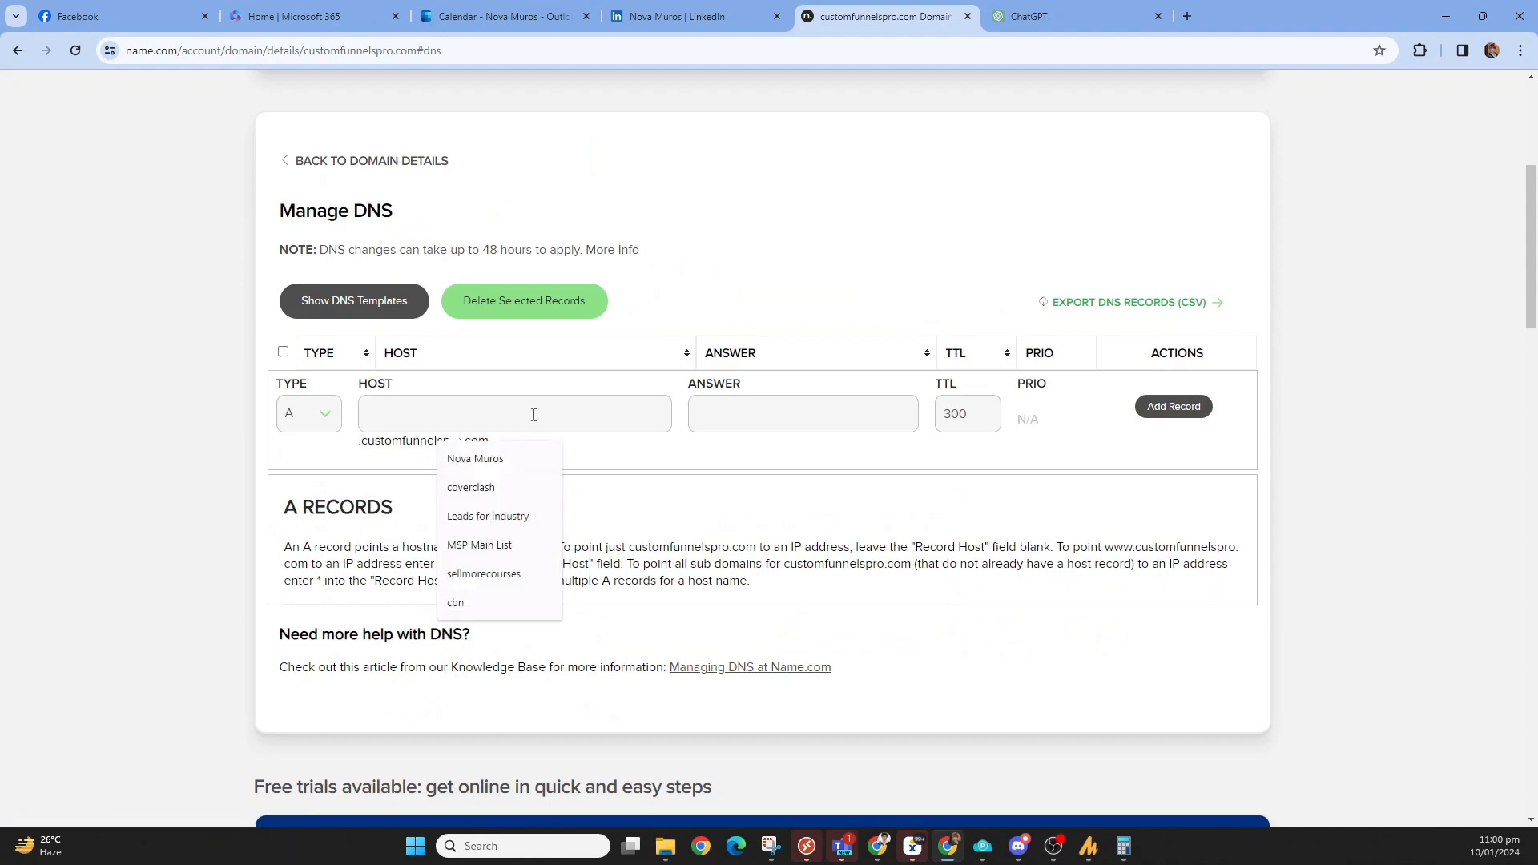
click(719, 555)
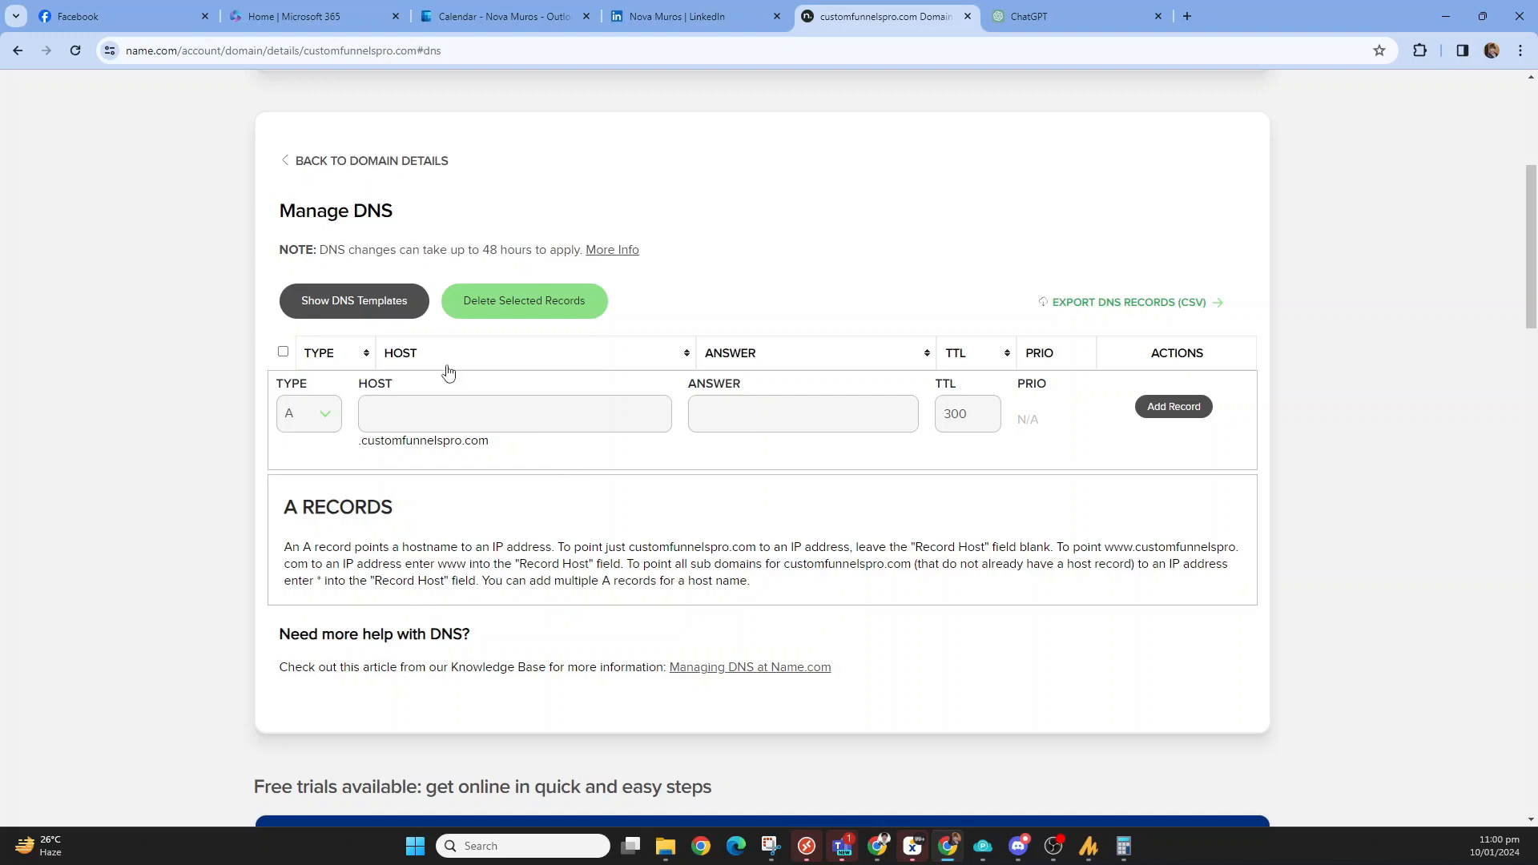
drag(369, 442, 493, 446)
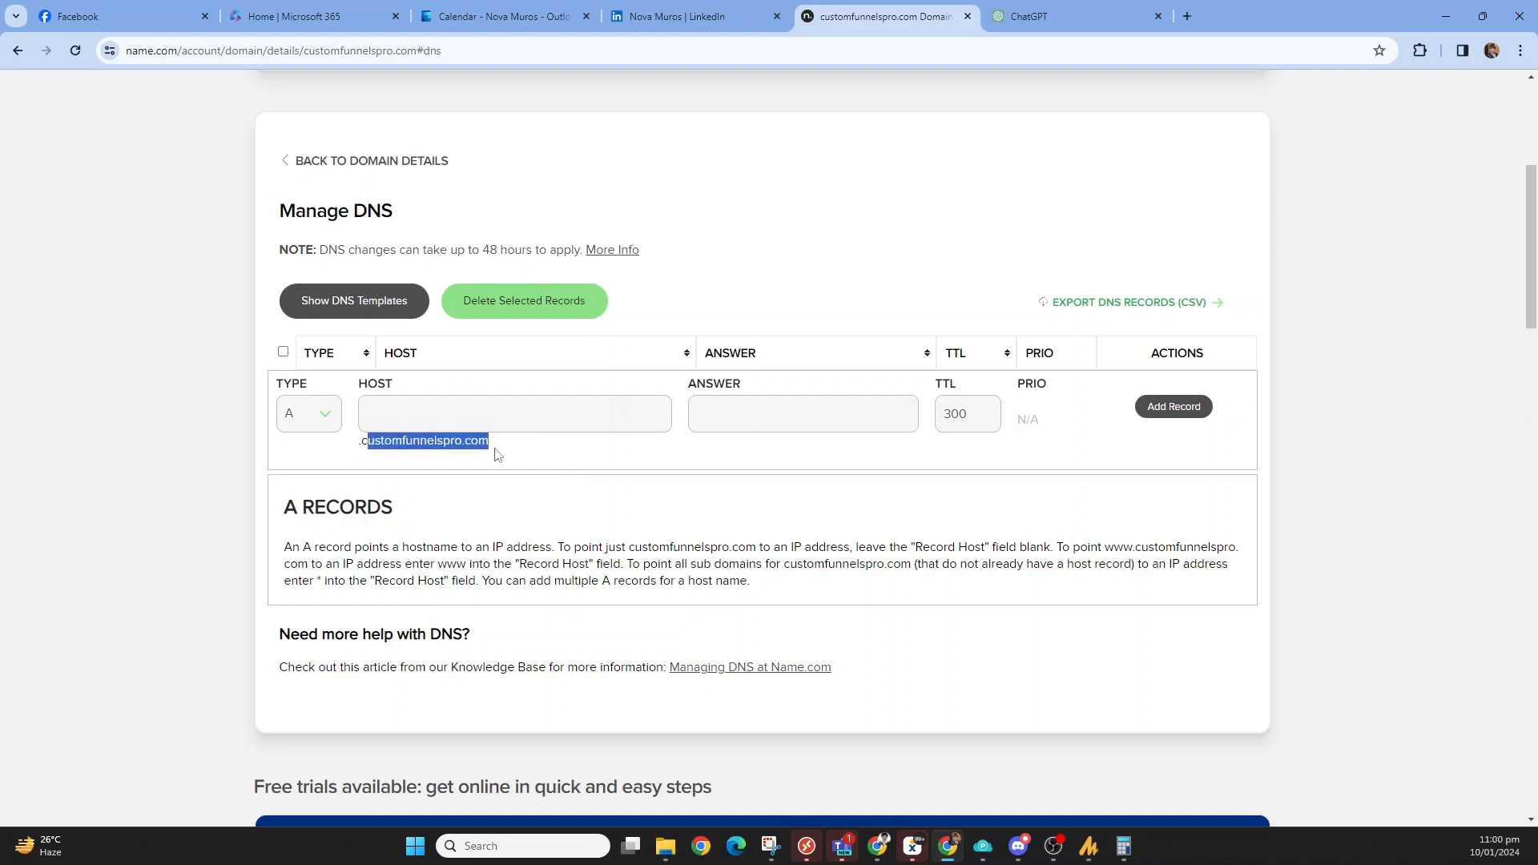
click(542, 469)
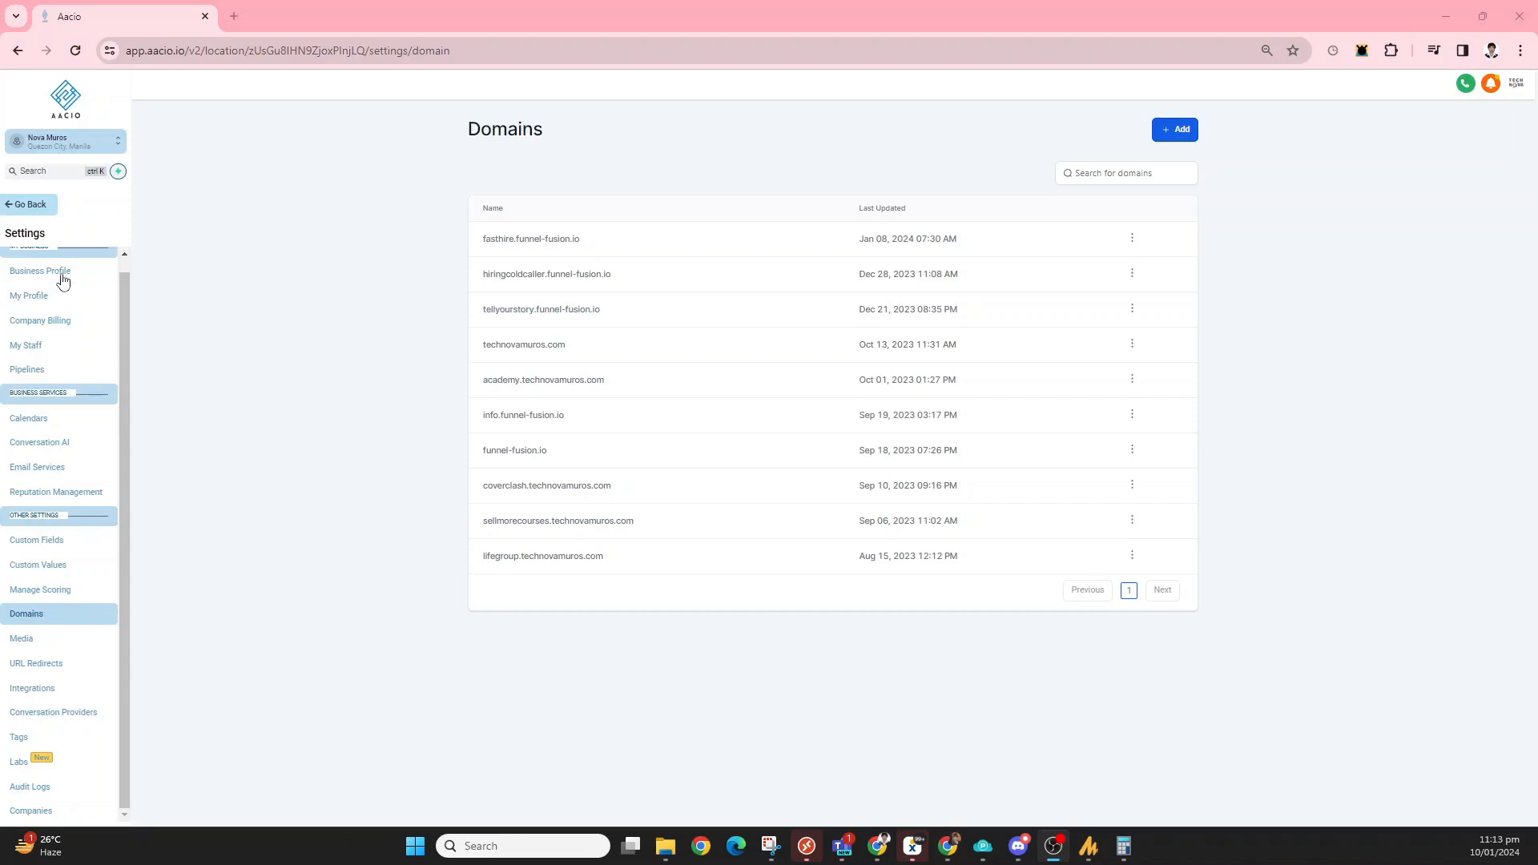
In Aacio, leave the settings, then reopen them and go to the Domains list.
click(27, 204)
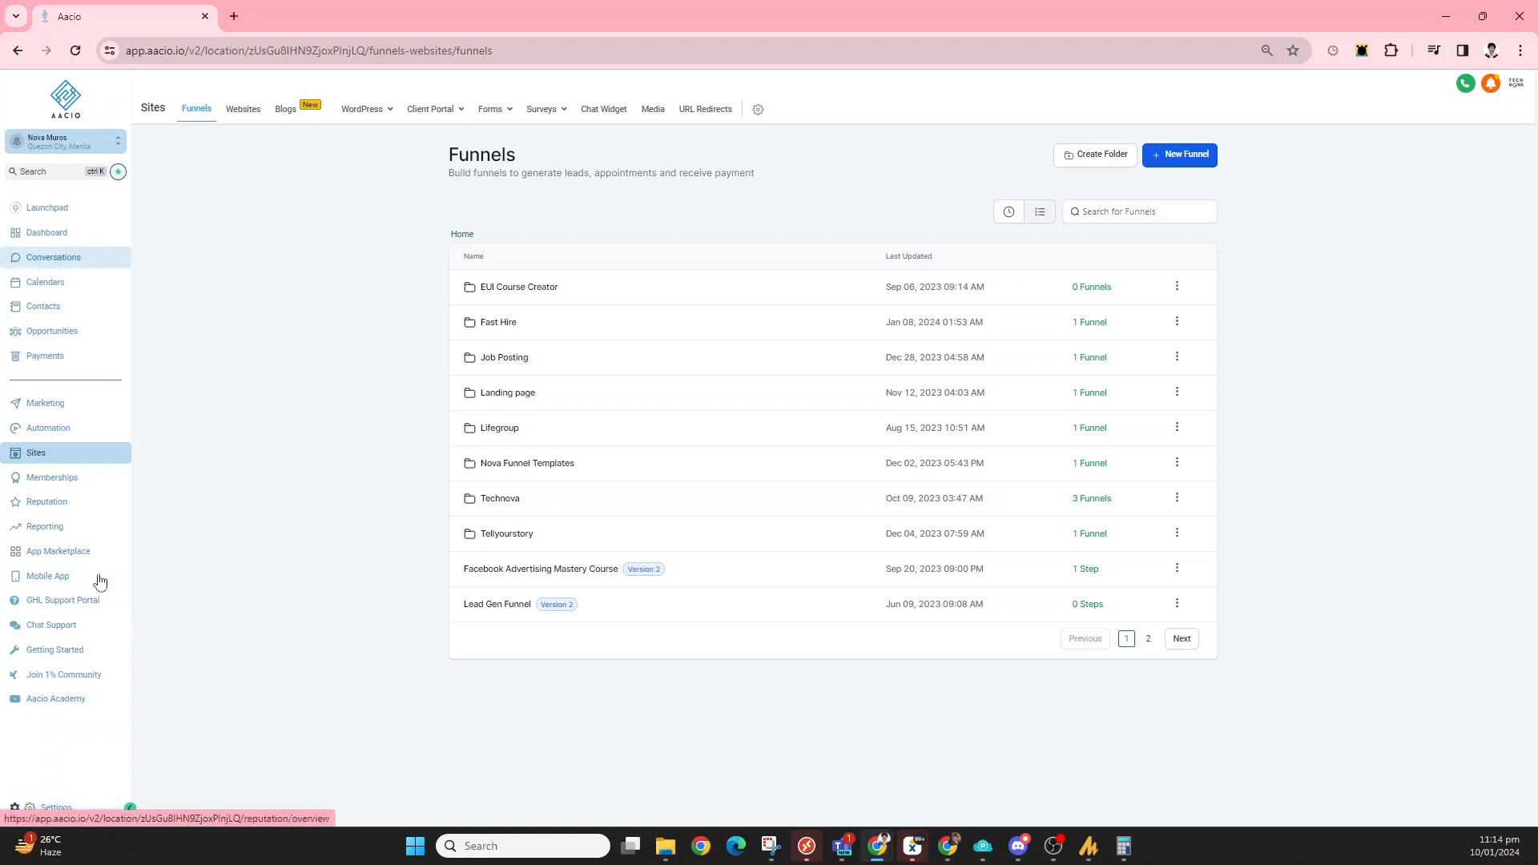
click(56, 808)
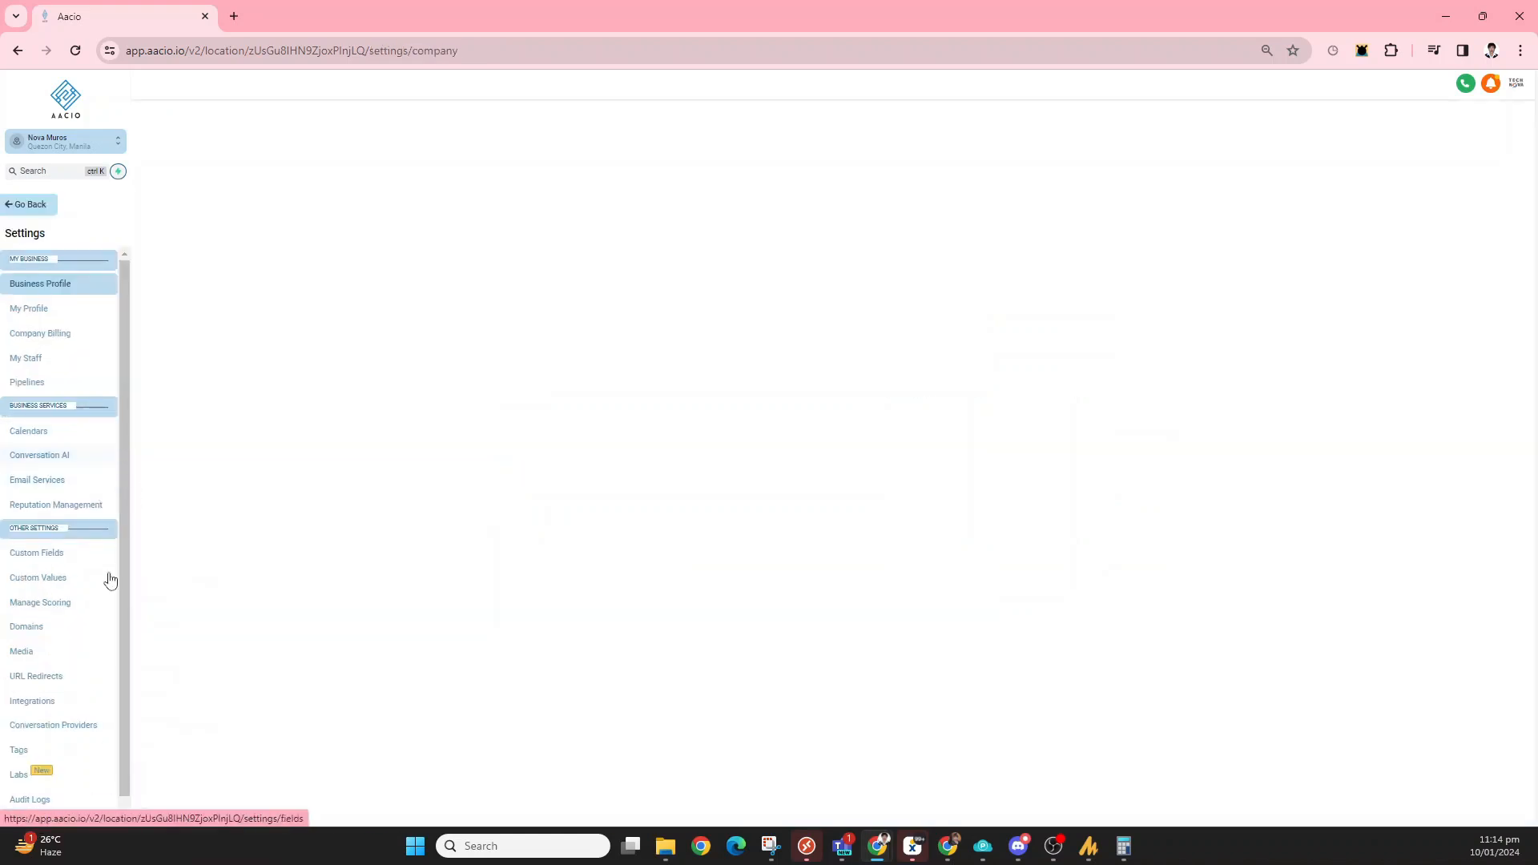
click(51, 628)
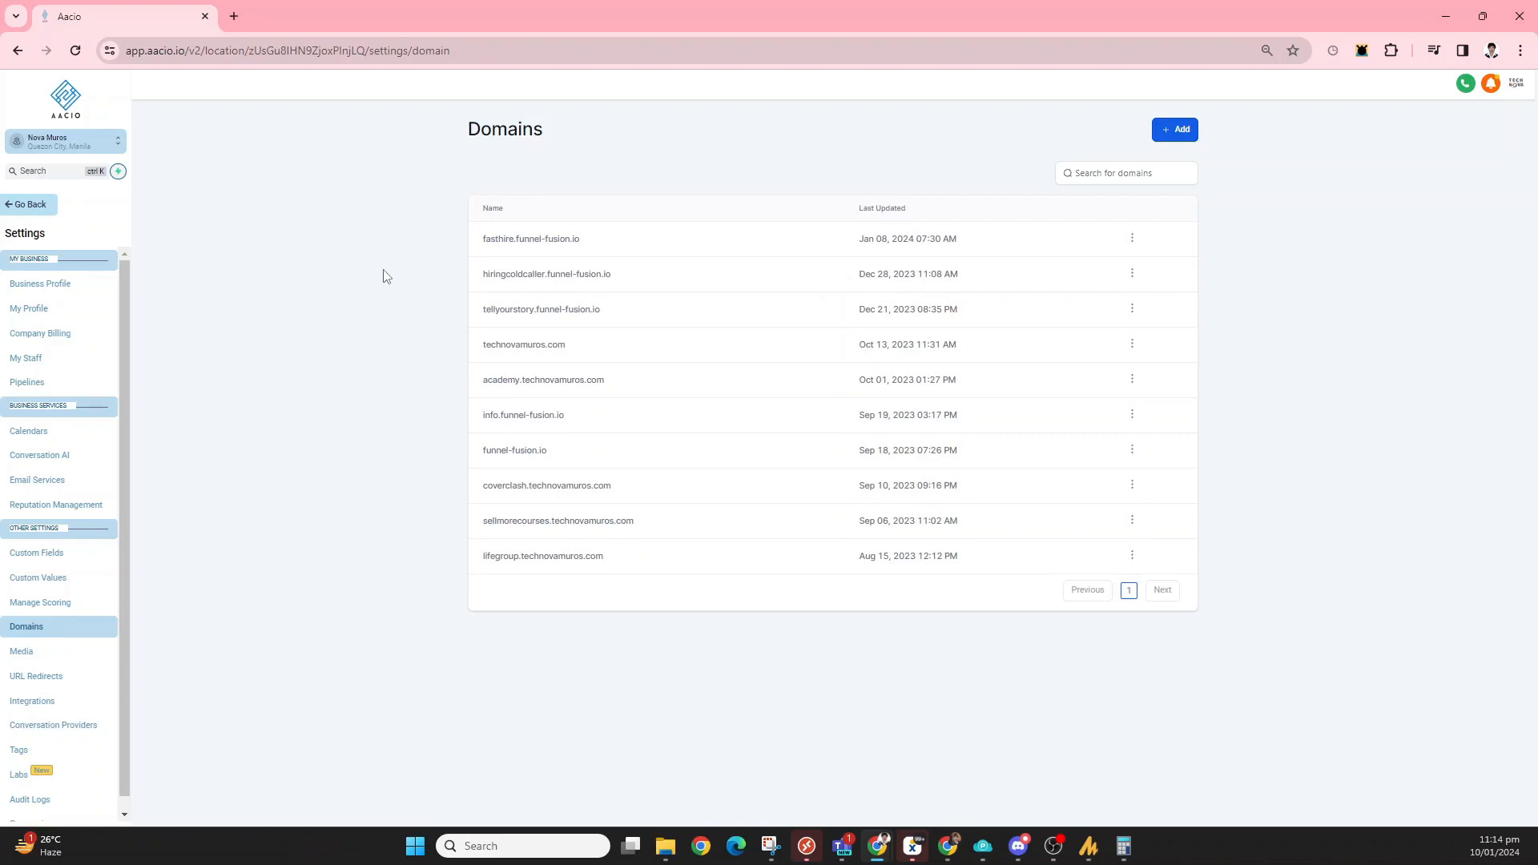
Add customfunnelspro.com as a new domain, including its www version, and continue to the required DNS records.
click(1176, 129)
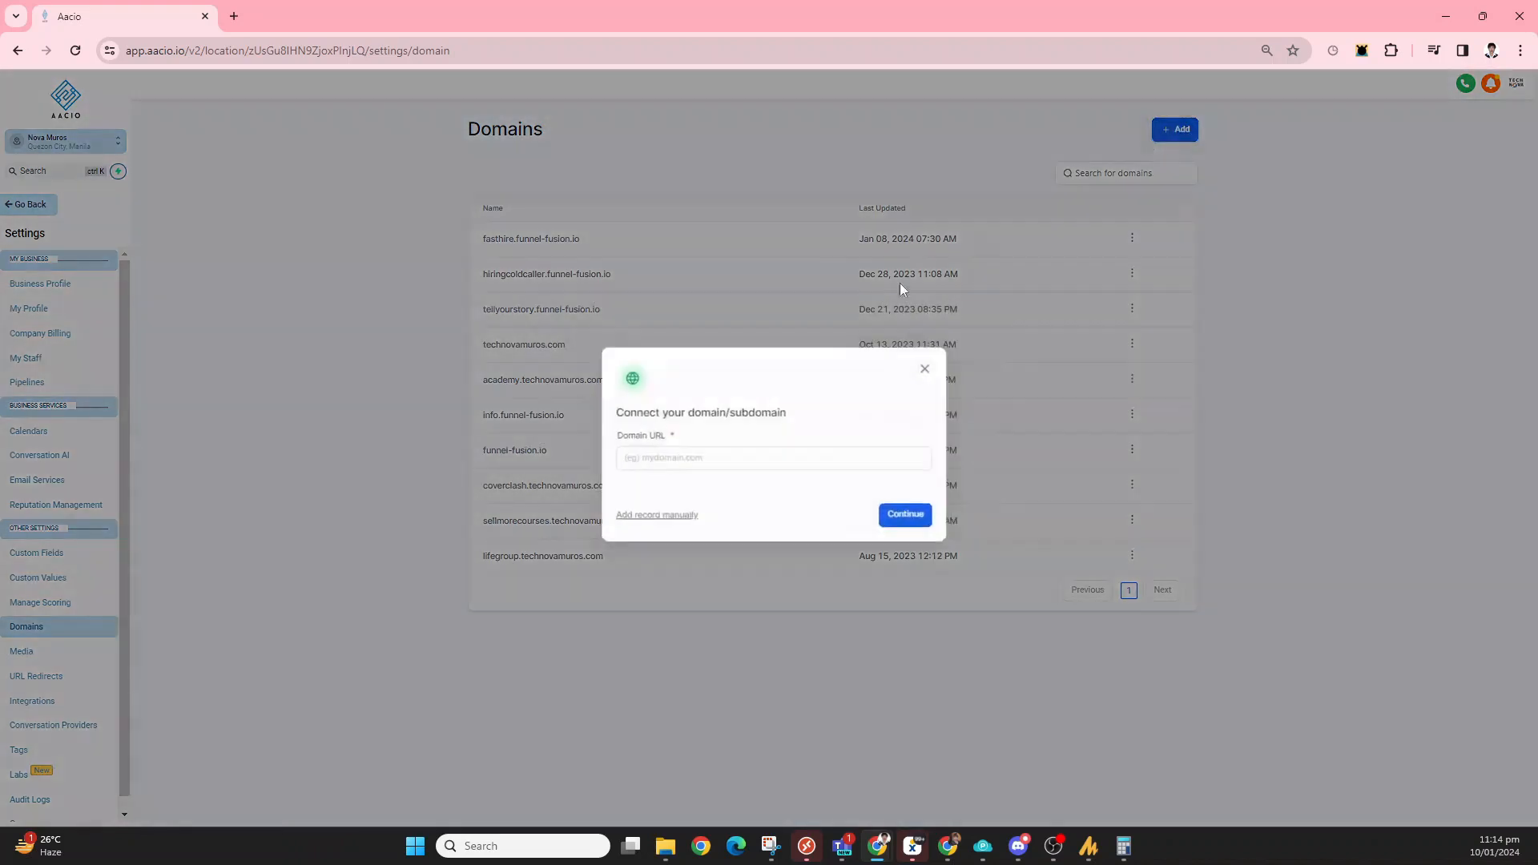
click(730, 461)
text(c)
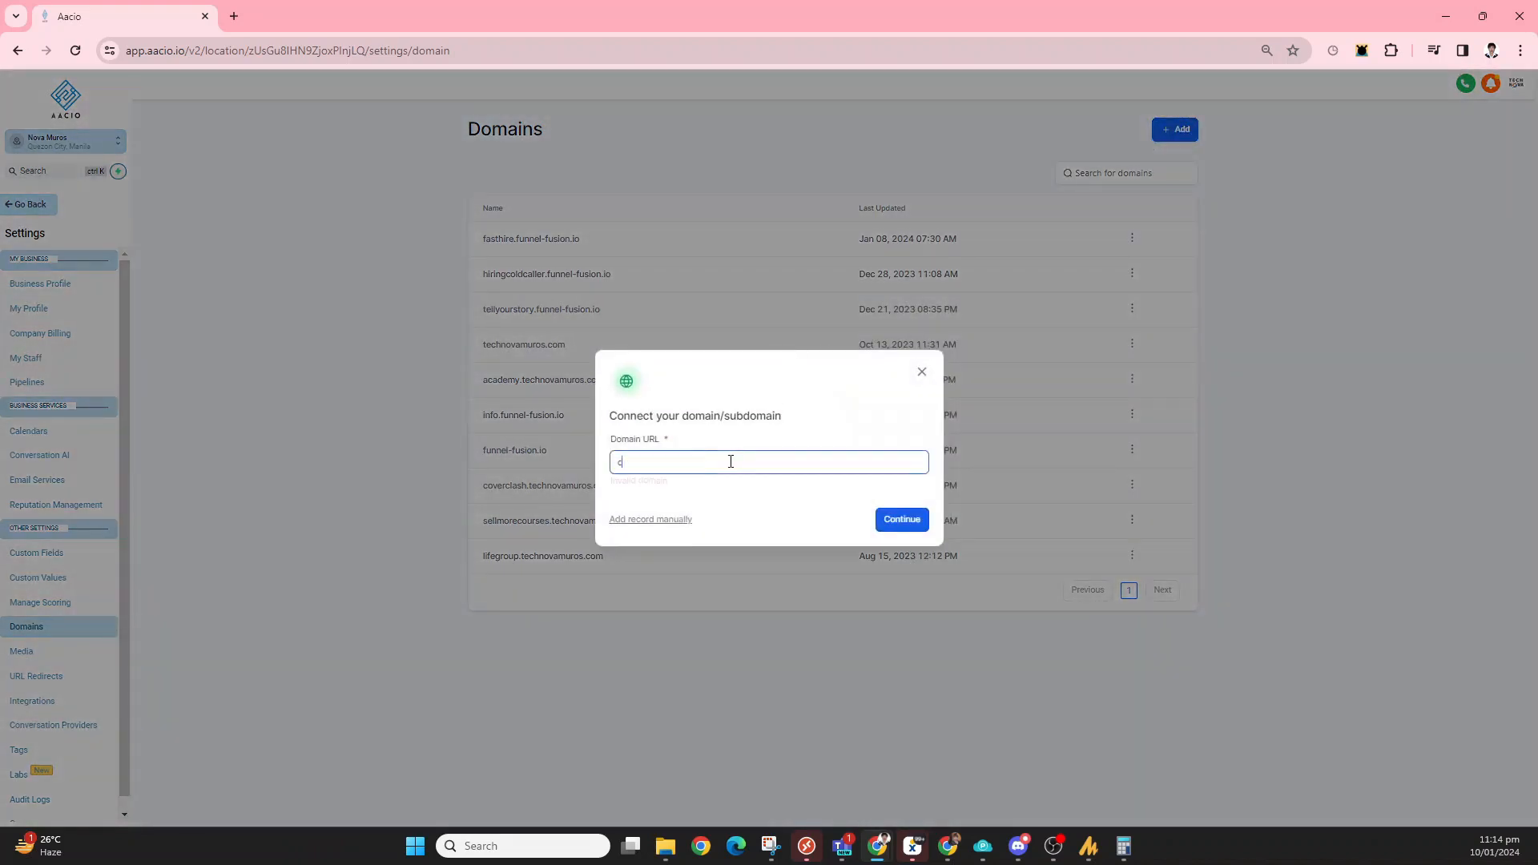
text(ustomfunnelspro.com)
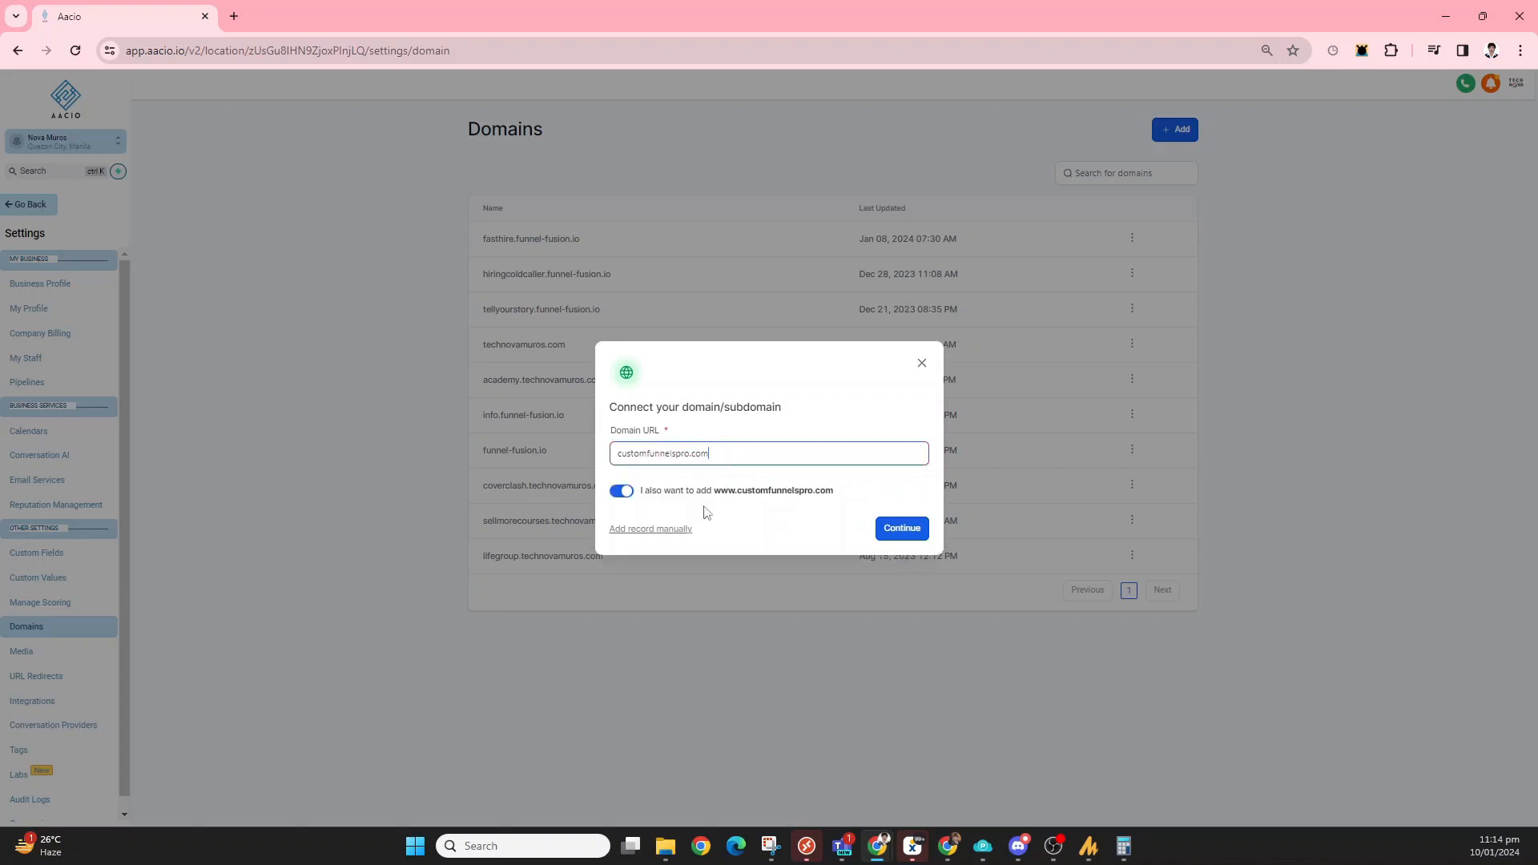
drag(761, 457, 611, 455)
click(736, 453)
drag(742, 453, 524, 437)
click(754, 430)
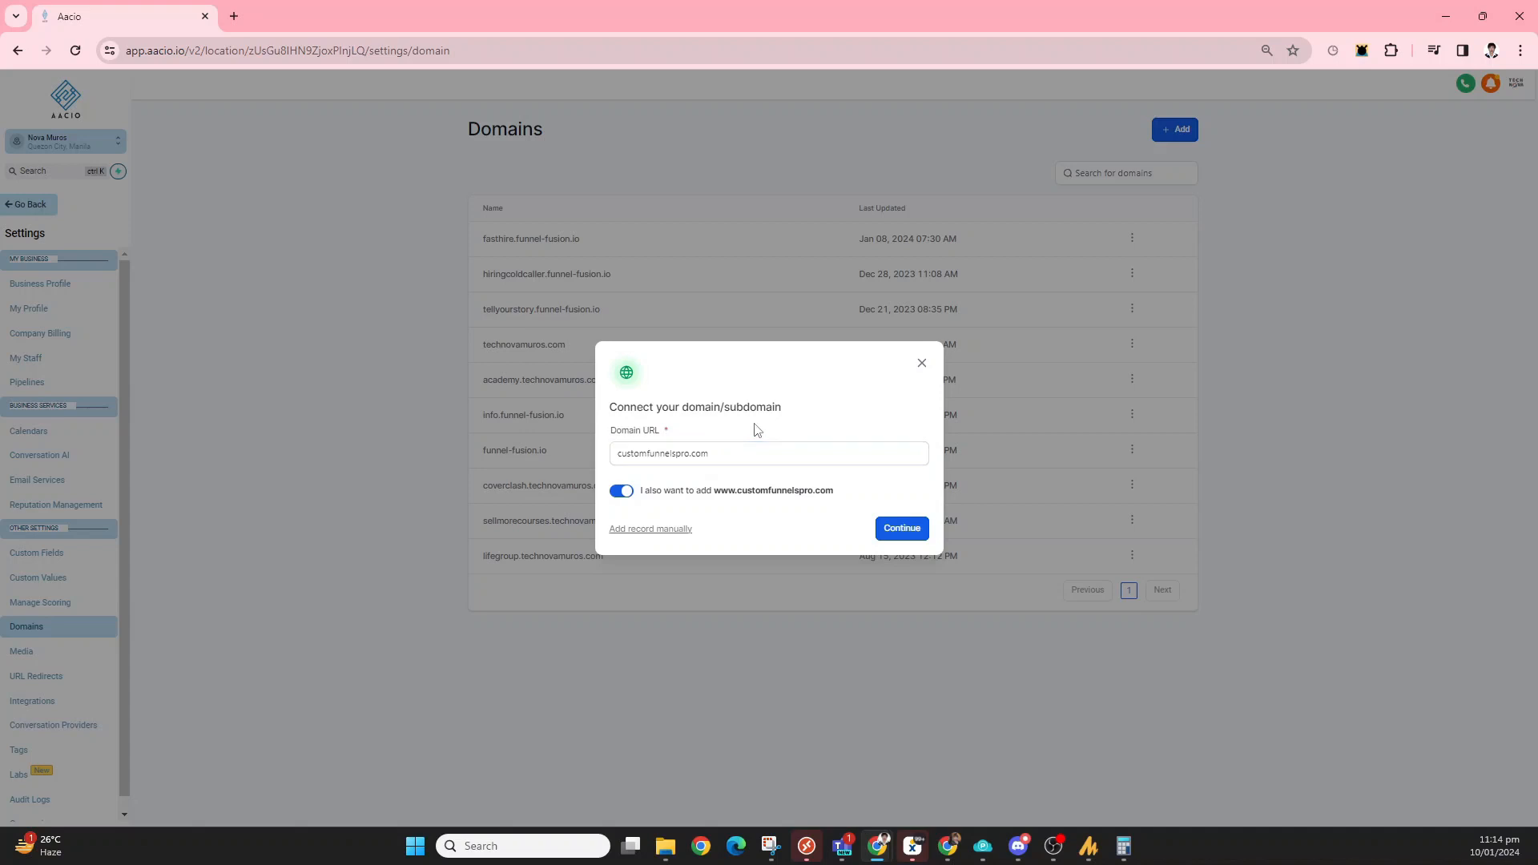
click(898, 532)
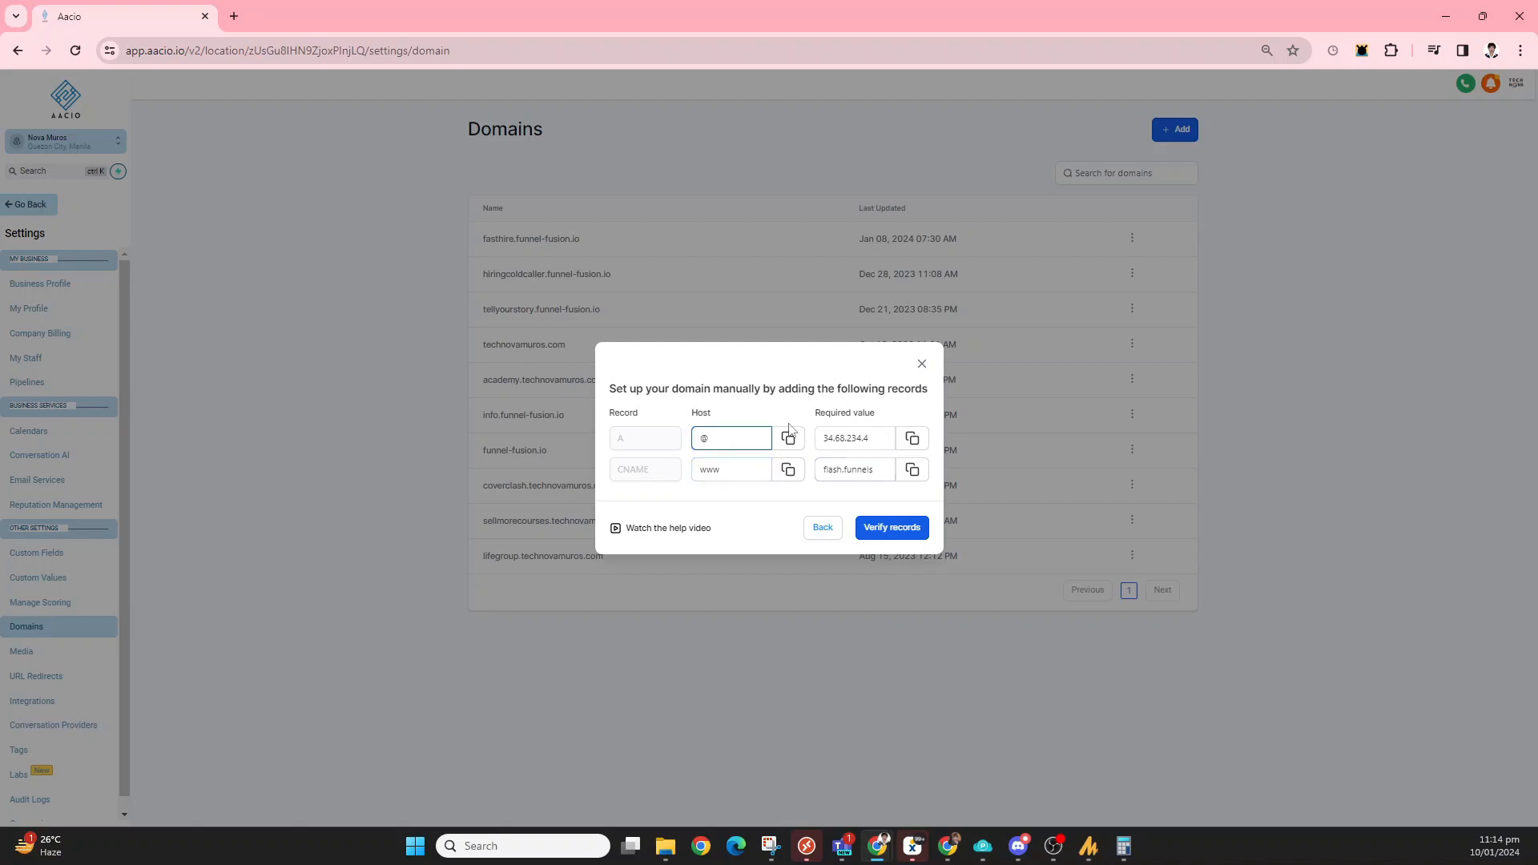
Switch to the Name.com DNS page and examine the existing A record's host and answer.
mouse_move(1123, 846)
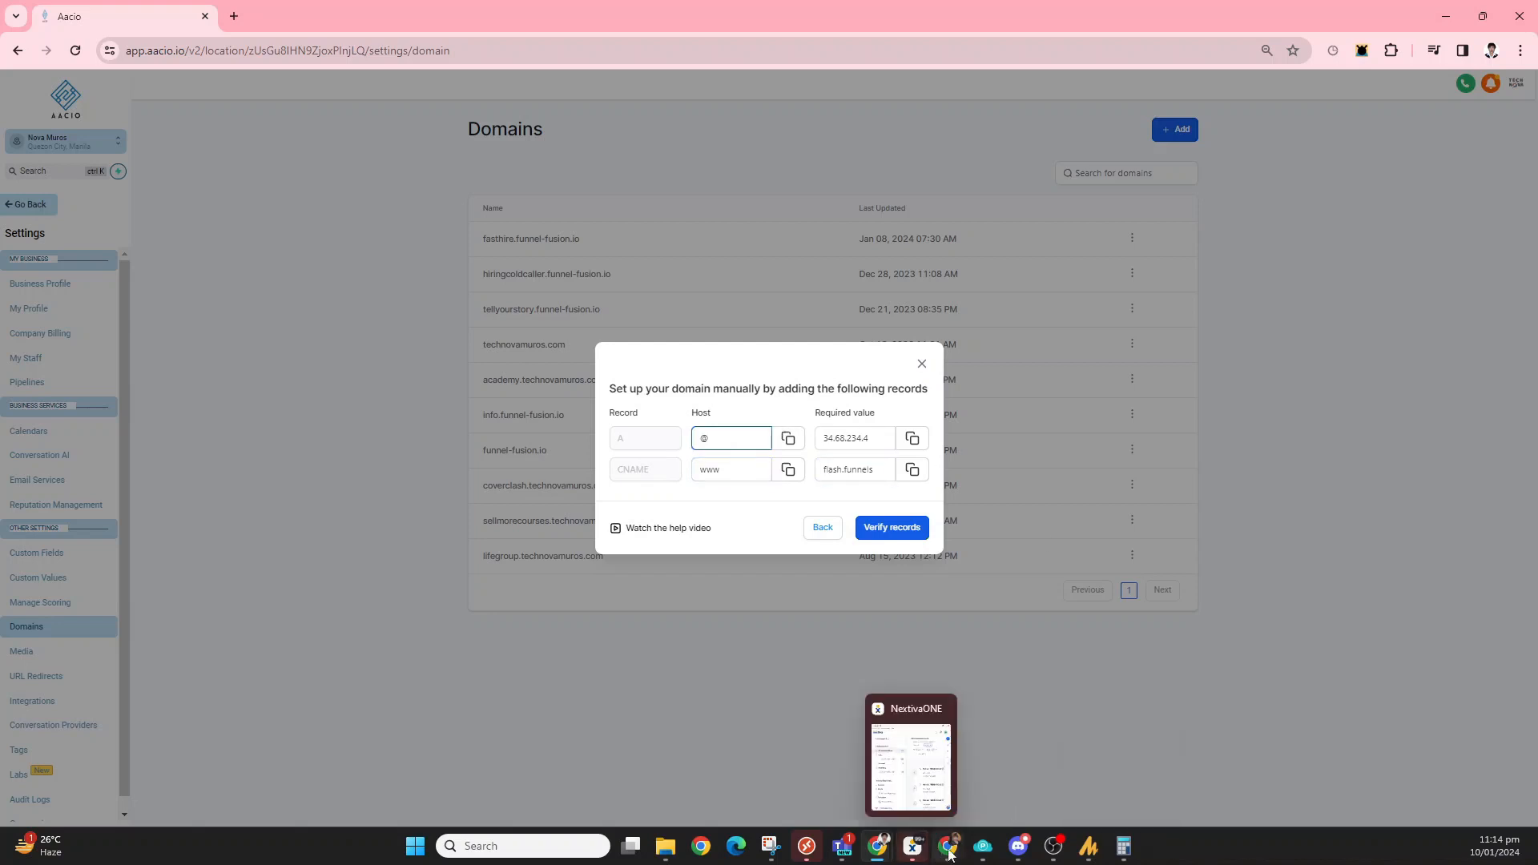
mouse_move(948, 846)
click(1030, 745)
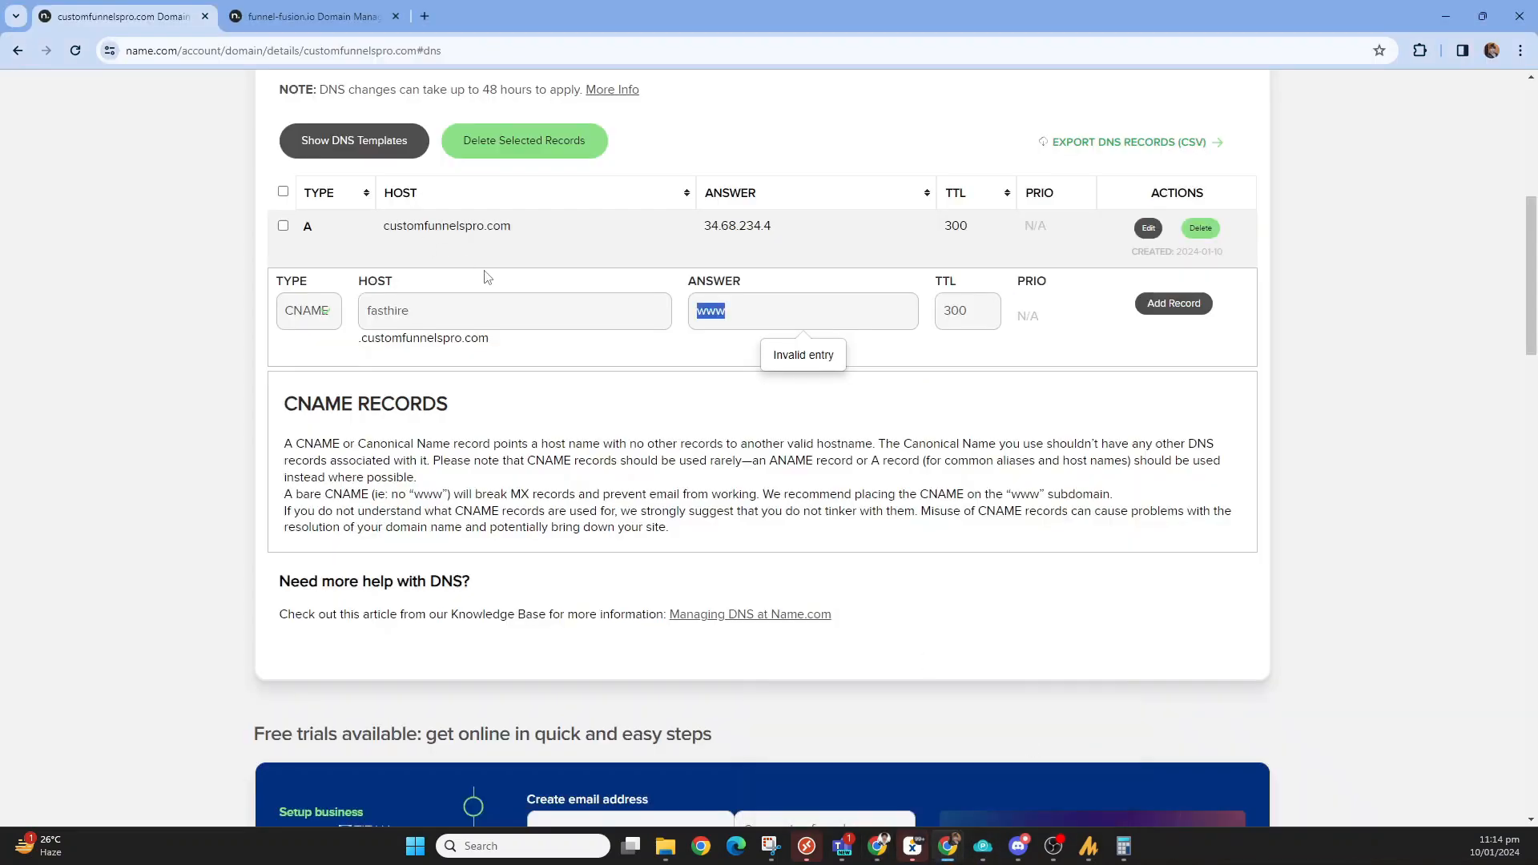
click(525, 248)
scroll(506, 248, up, 3)
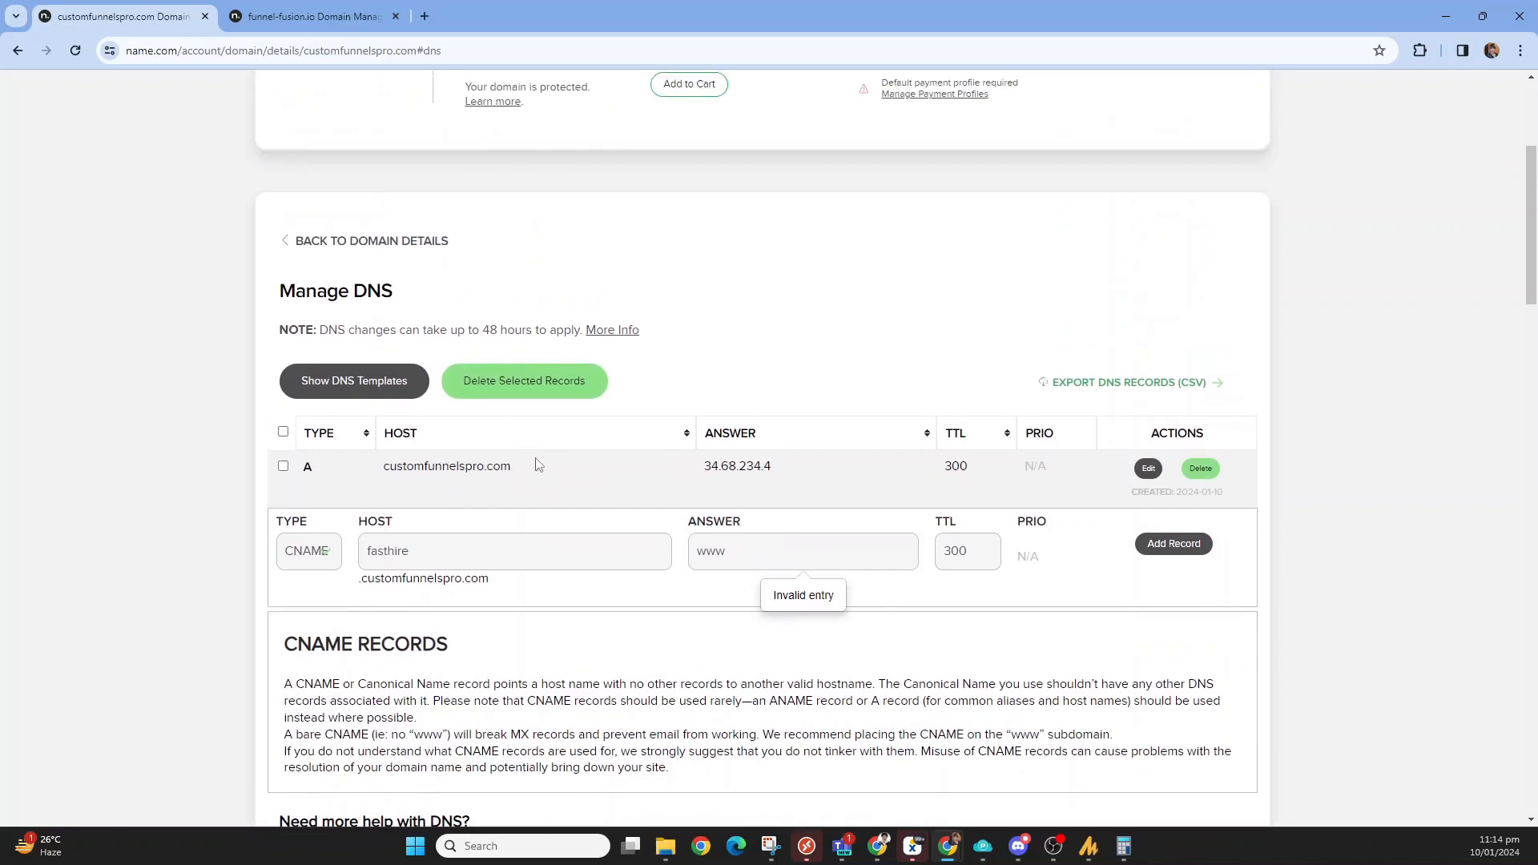
drag(535, 467, 308, 466)
click(412, 500)
drag(517, 496, 402, 468)
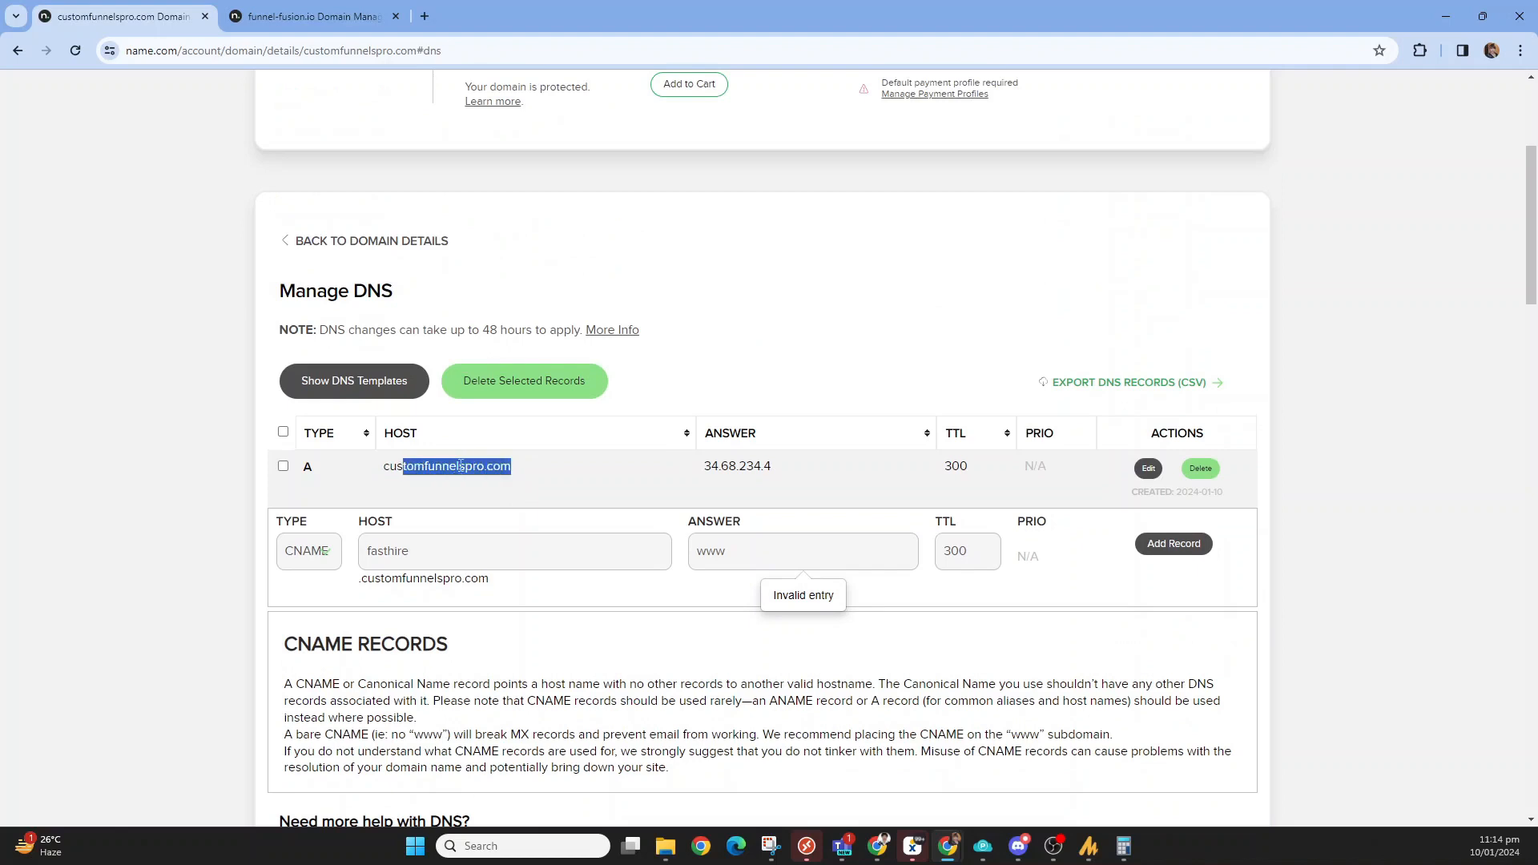
drag(771, 467, 704, 467)
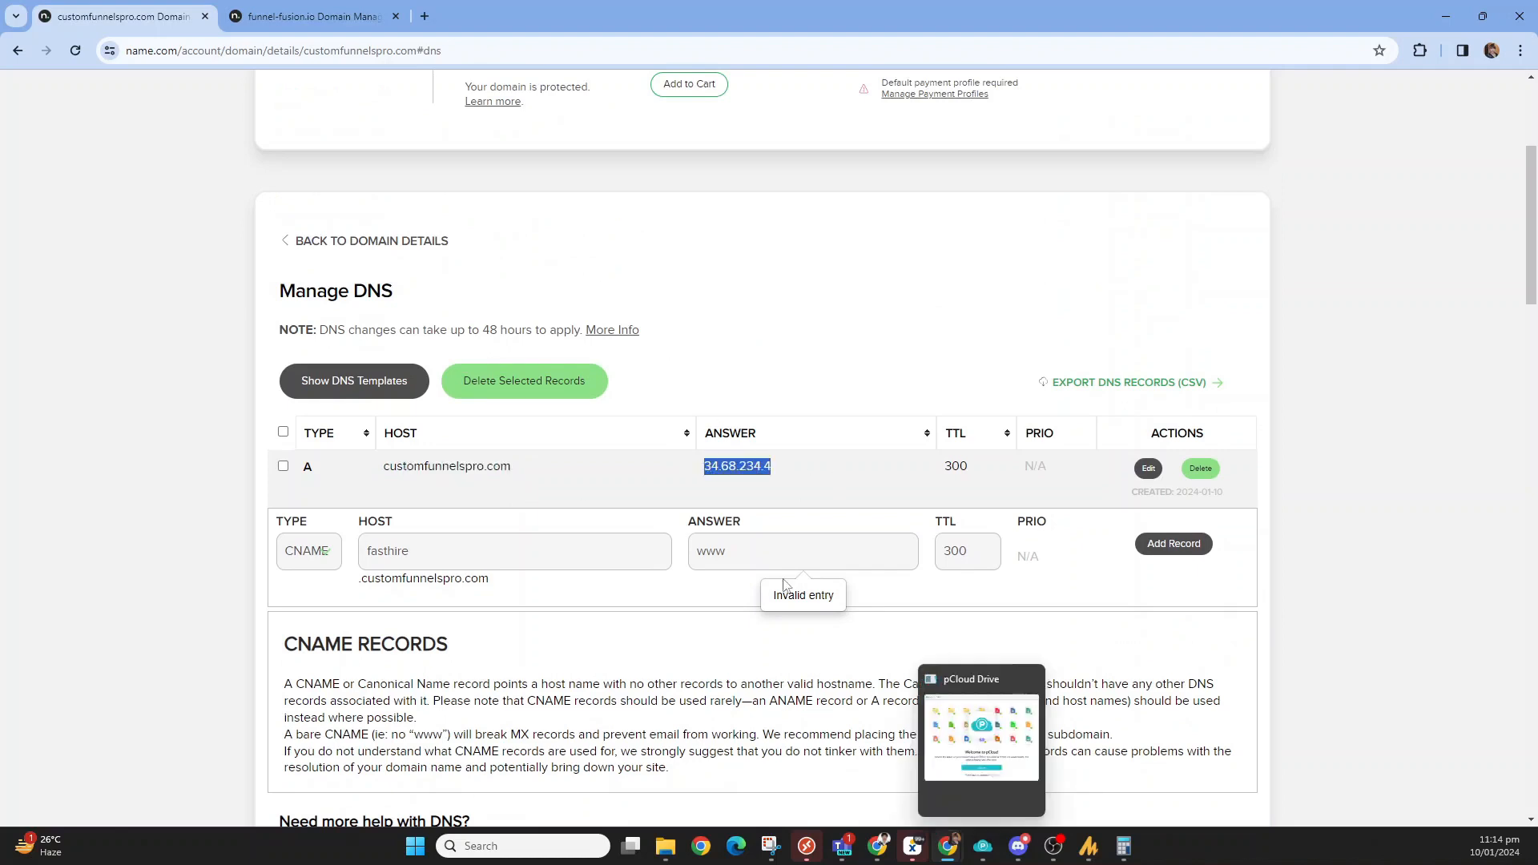
click(790, 479)
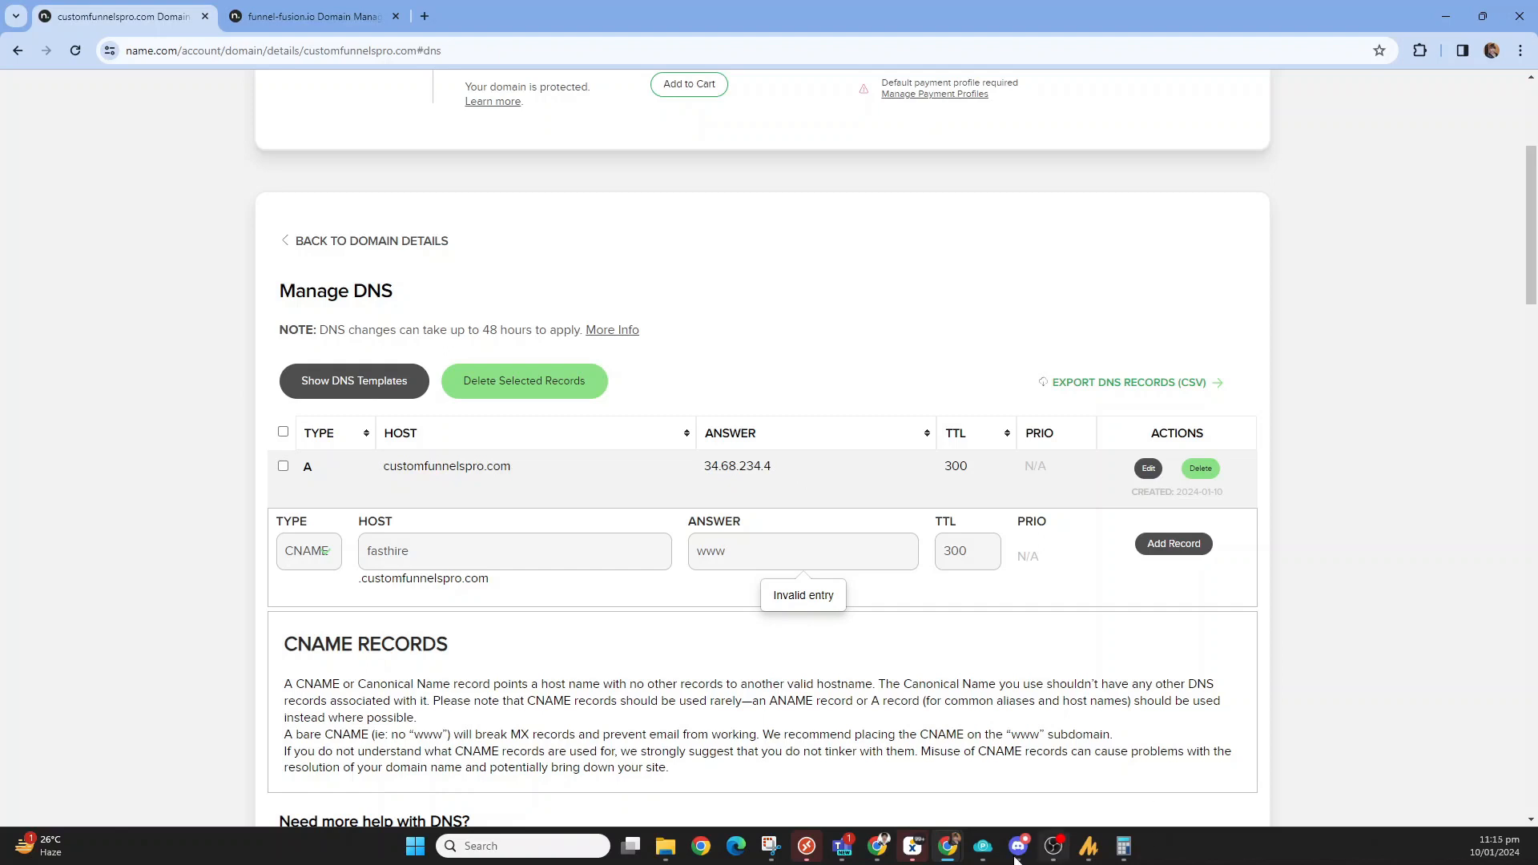
Compare the required A record value in Aacio with the A record on the Name.com DNS page.
mouse_move(950, 861)
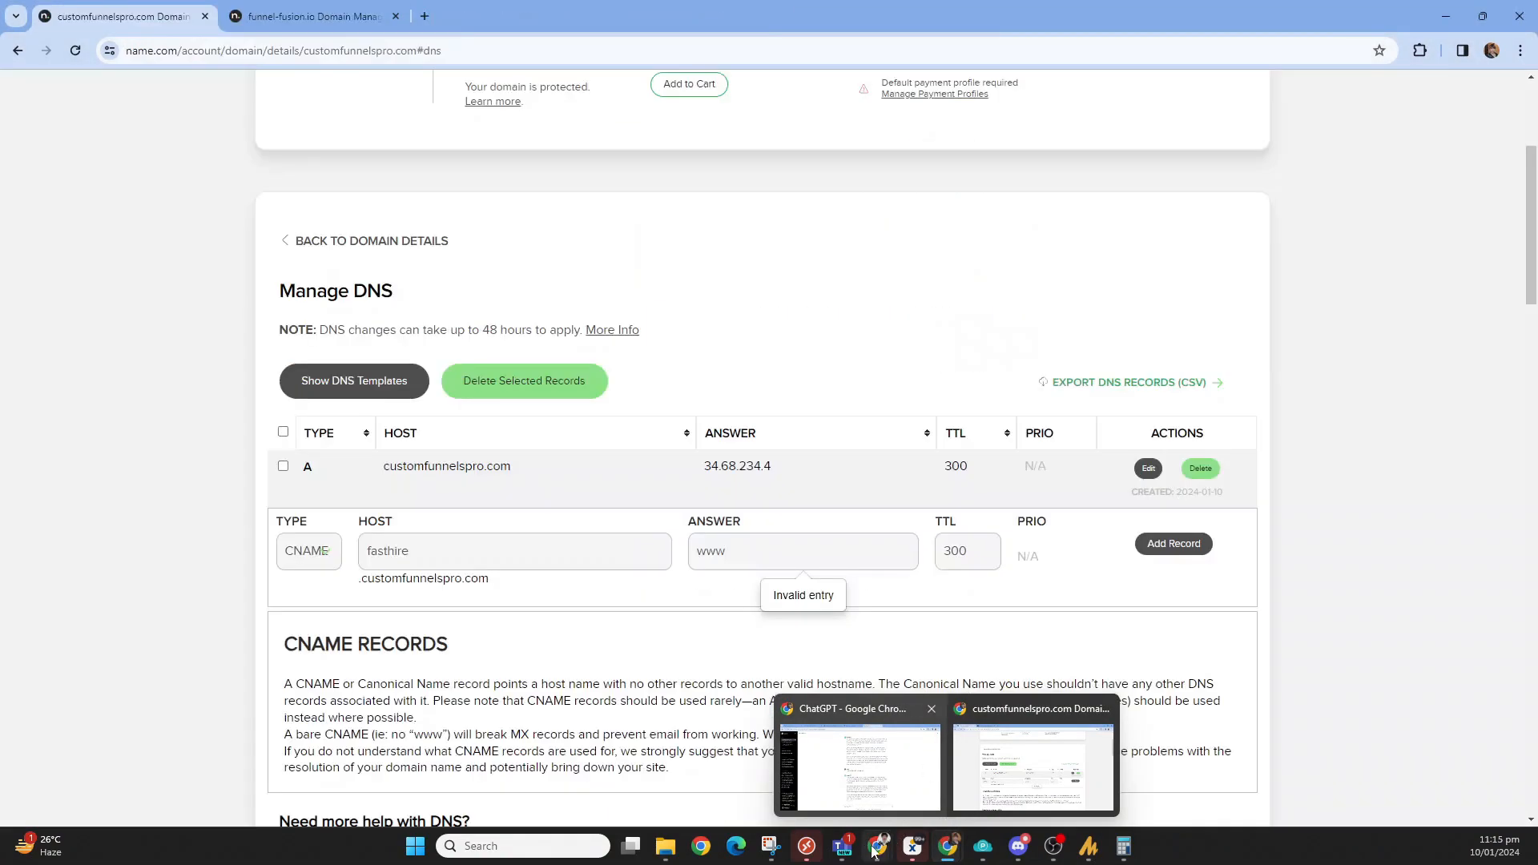
click(879, 846)
click(1017, 779)
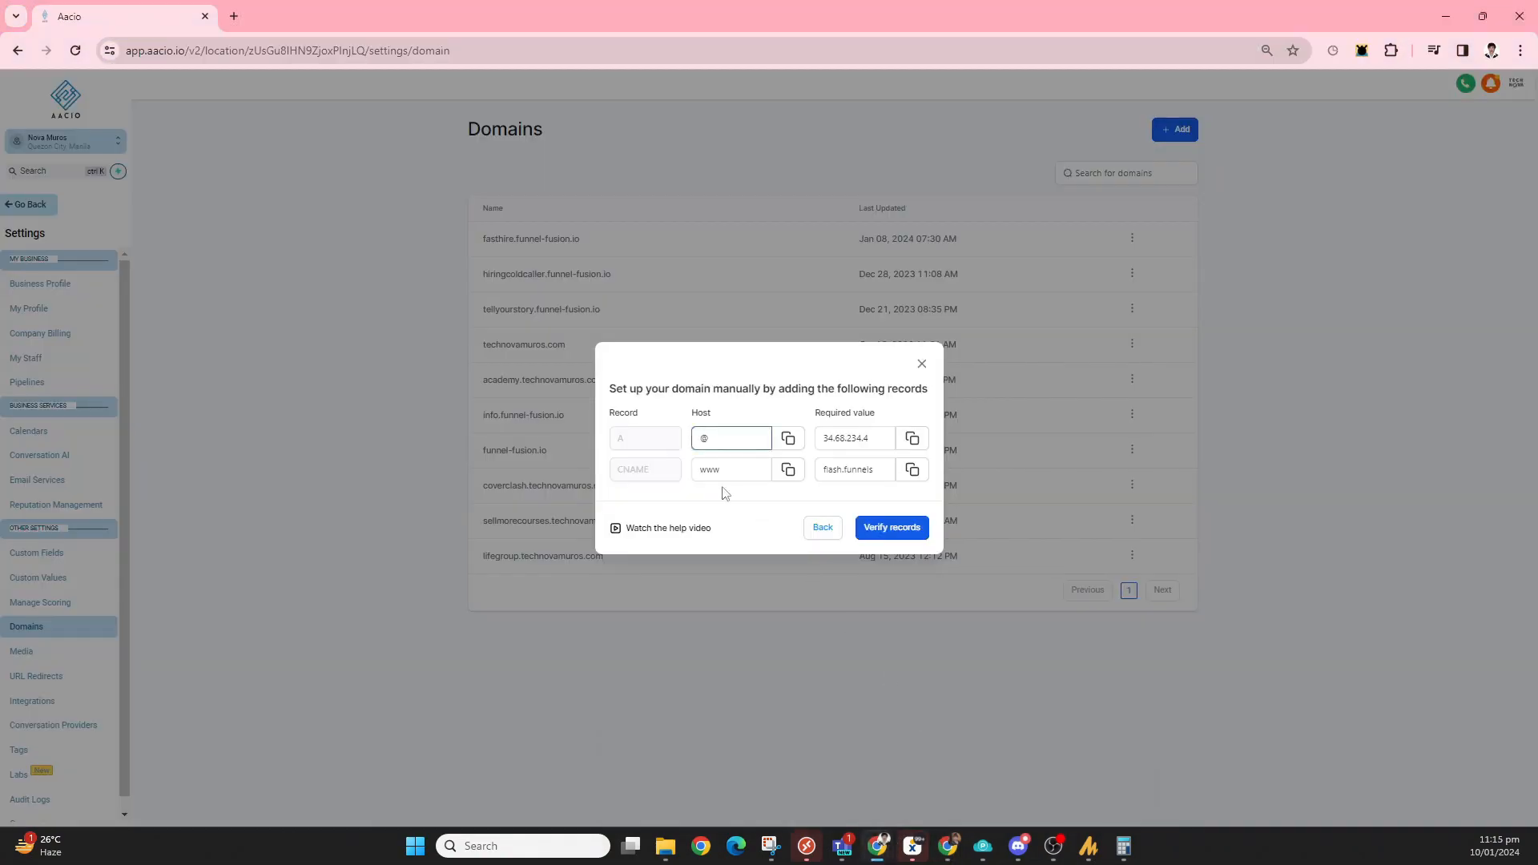
double_click(834, 443)
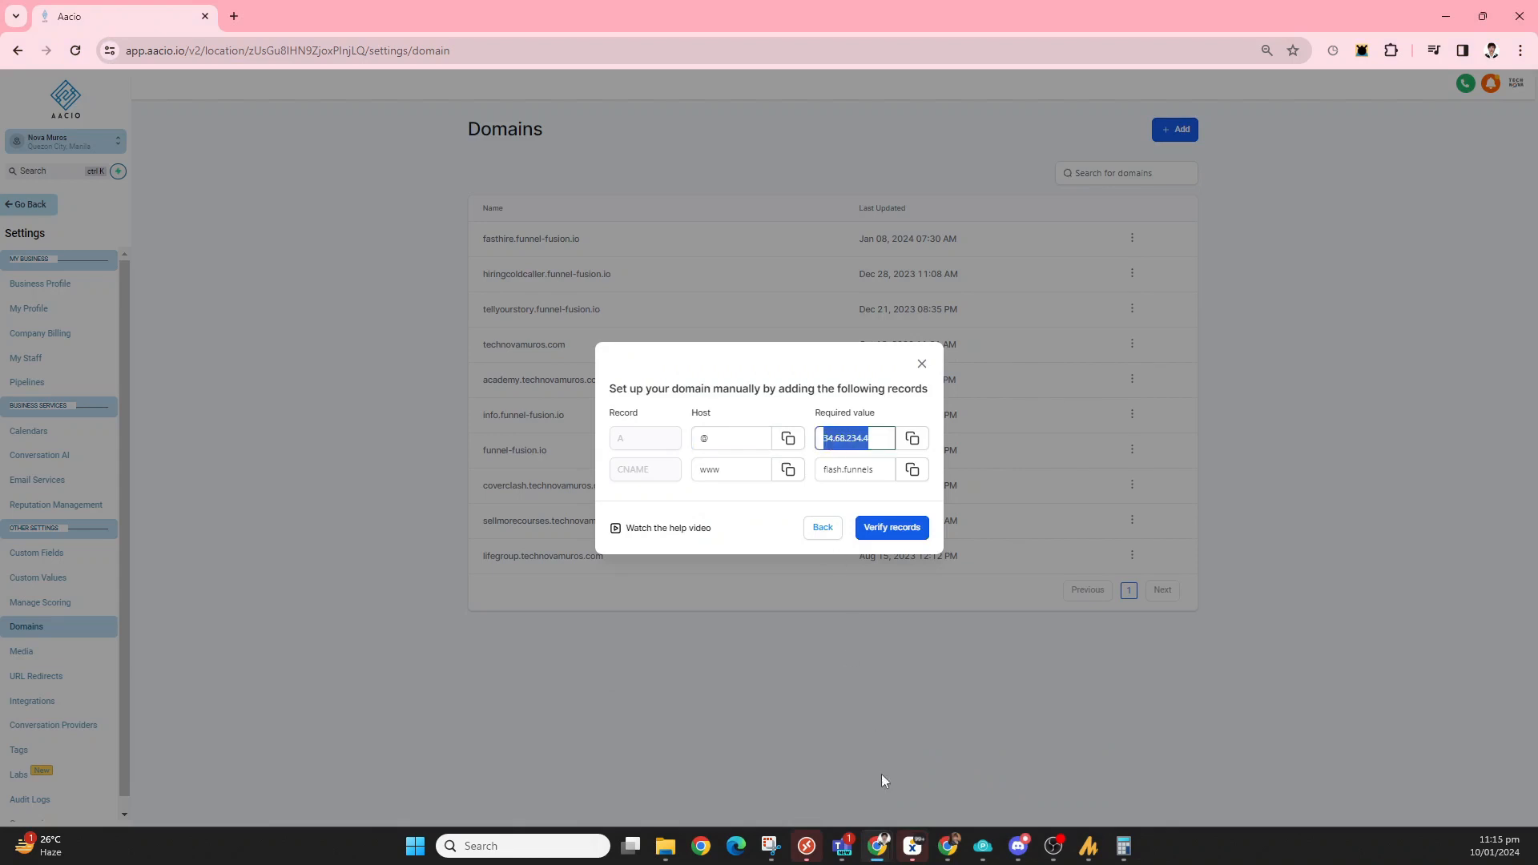
click(948, 846)
click(1029, 751)
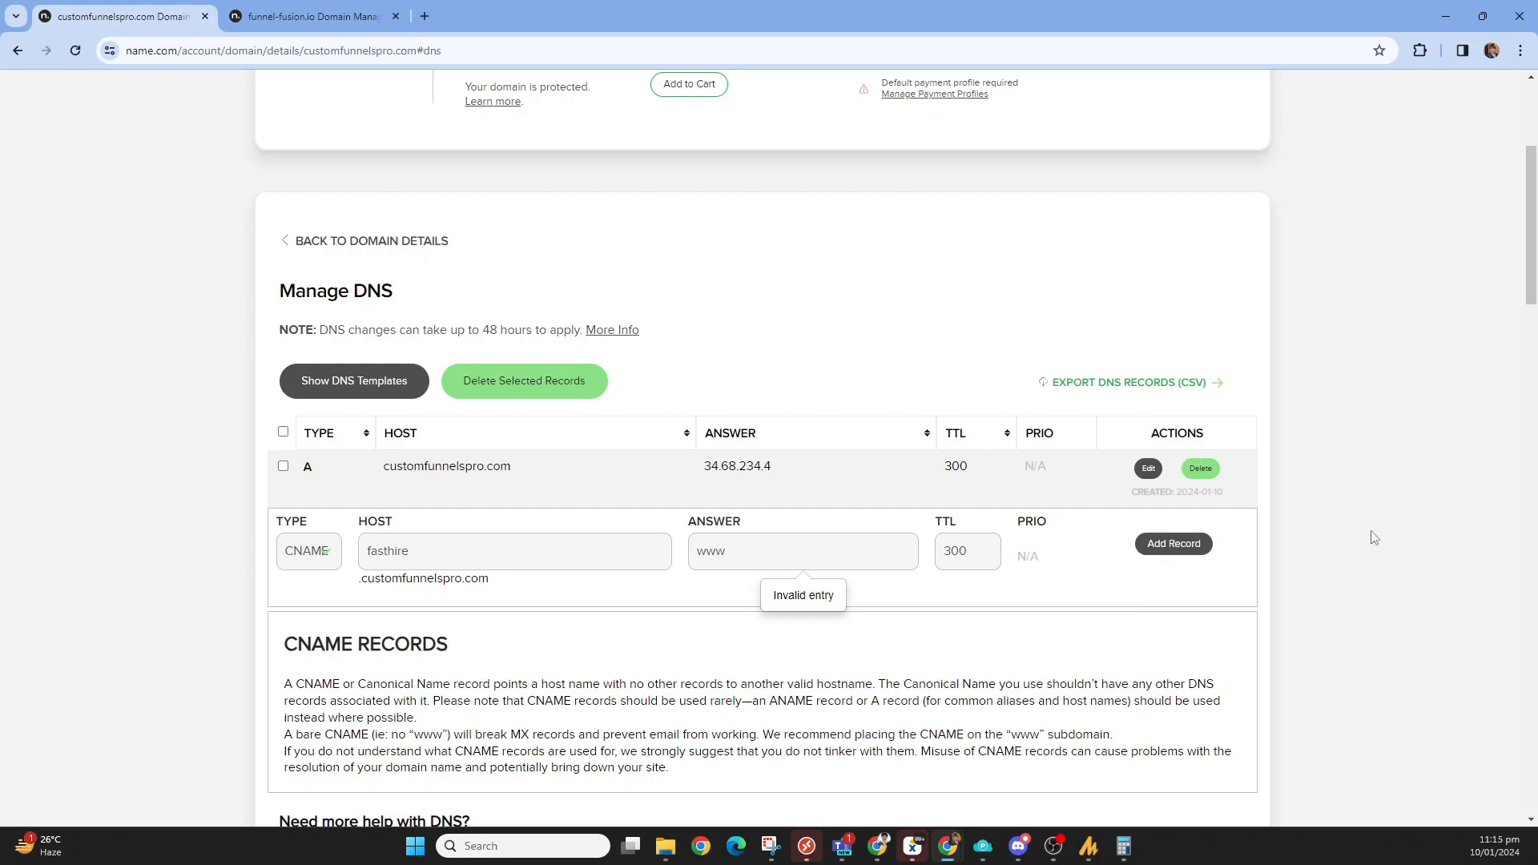
Copy the required CNAME value from Aacio and enter flash.funnels.msgsndr.com as the new CNAME record's answer in Name.com.
scroll(677, 532, down, 1)
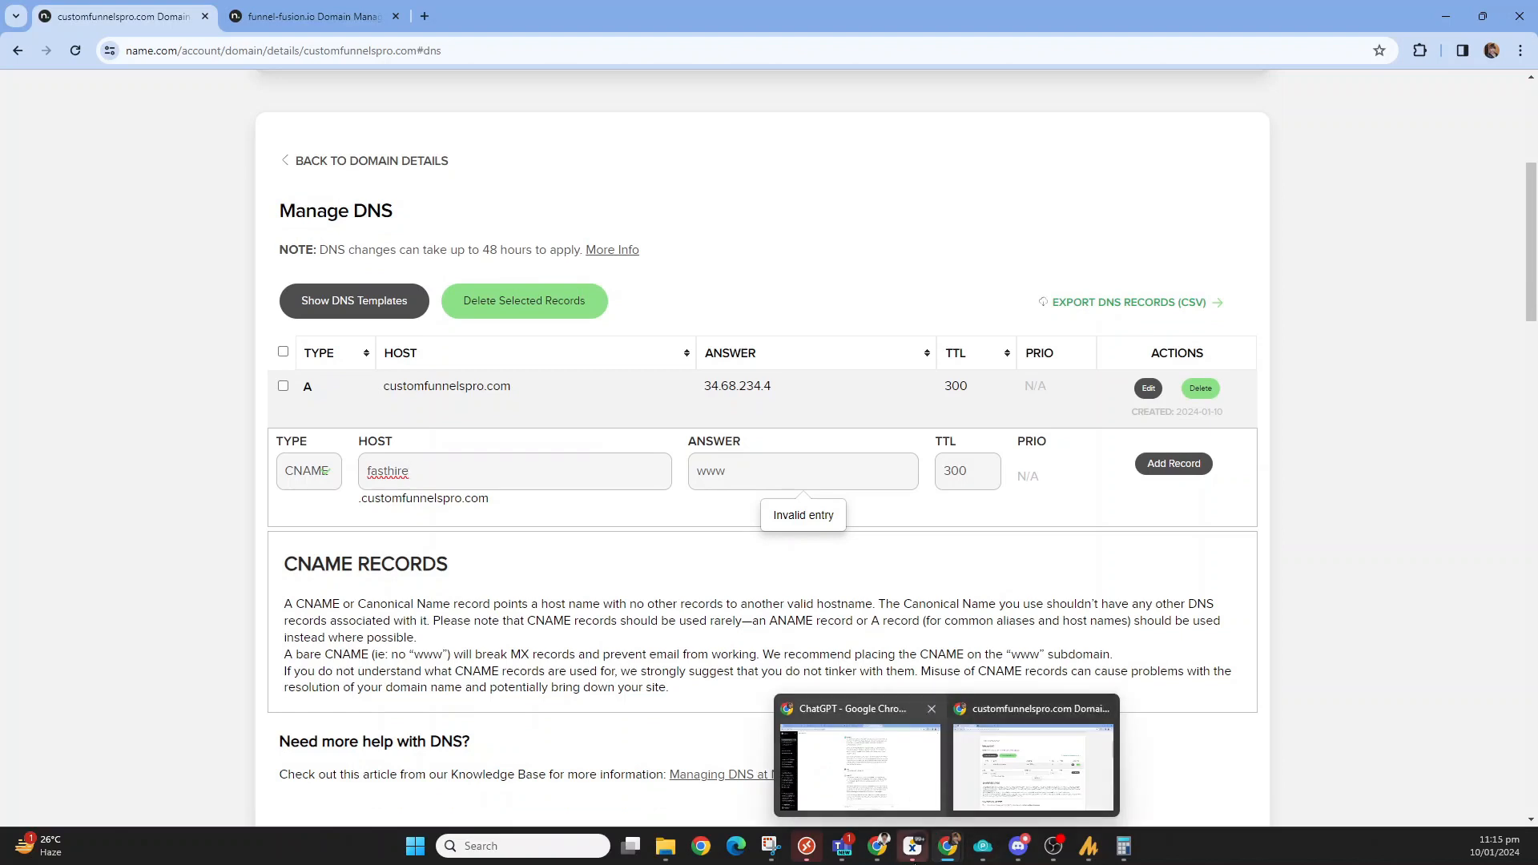
mouse_move(956, 857)
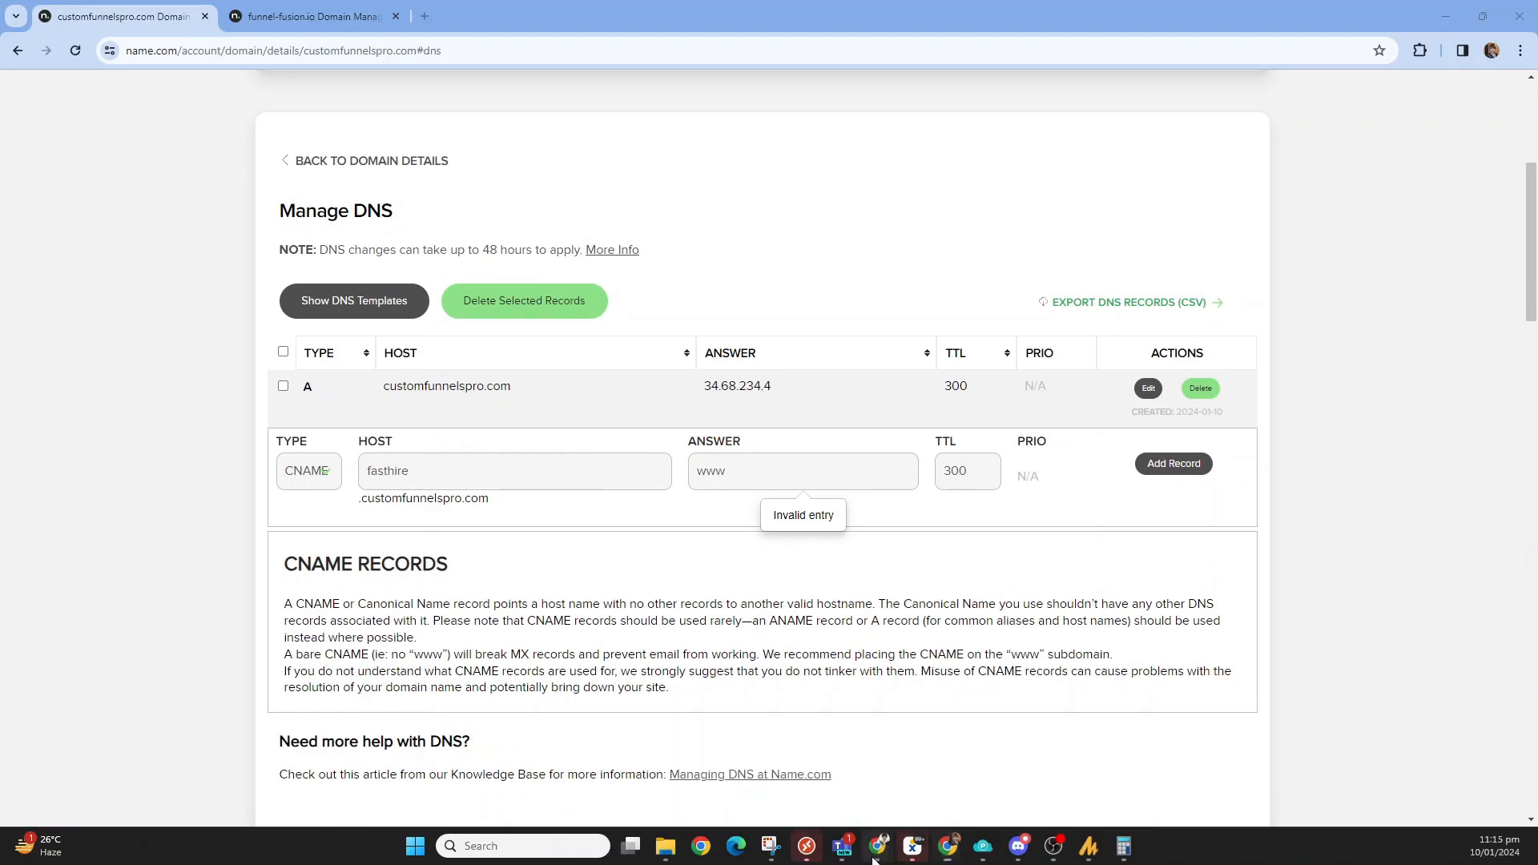
click(1000, 790)
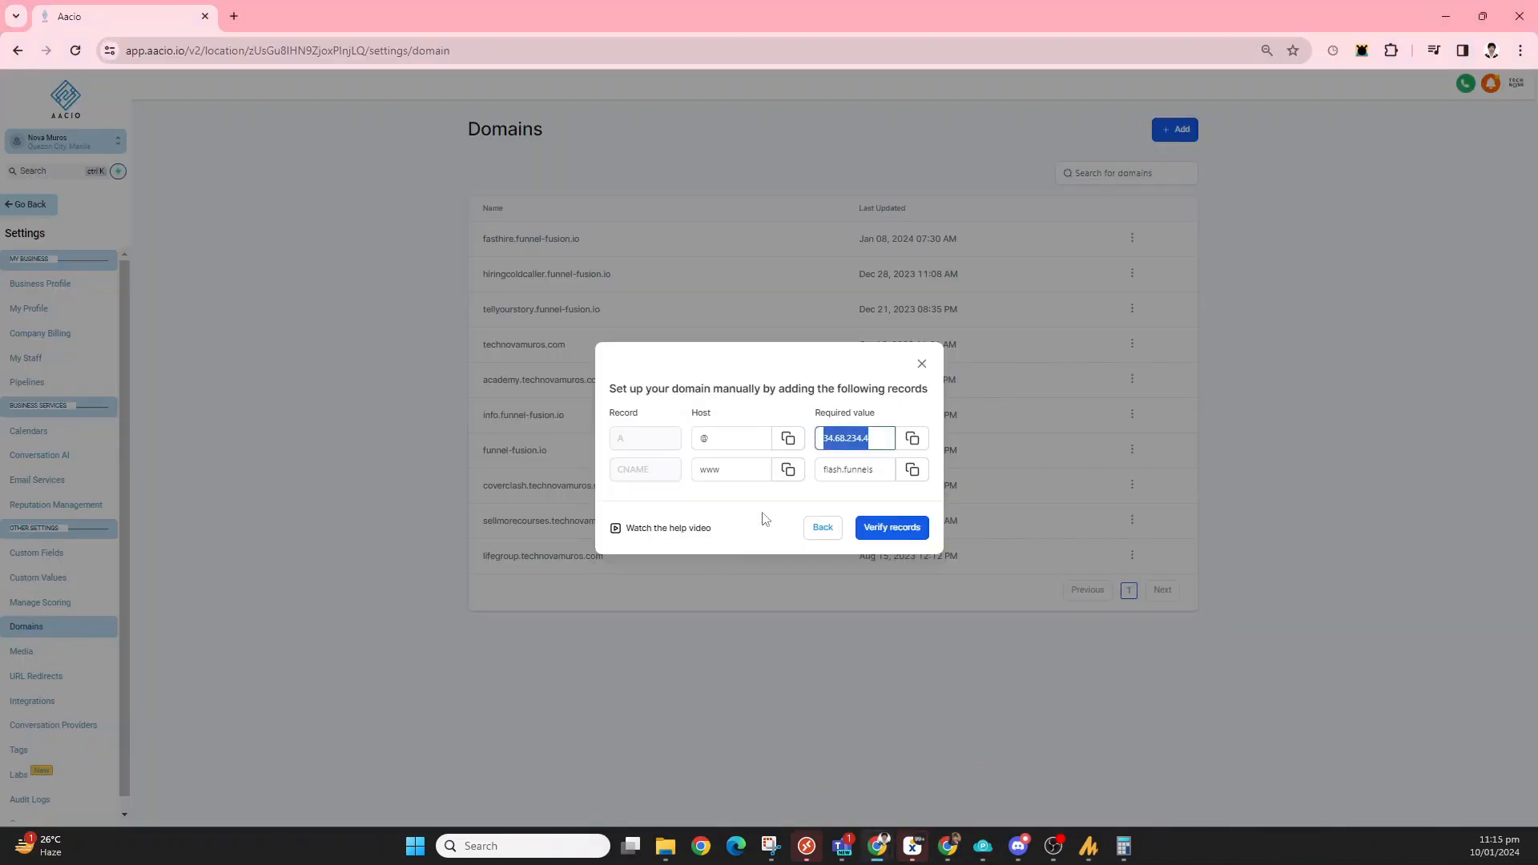
click(915, 471)
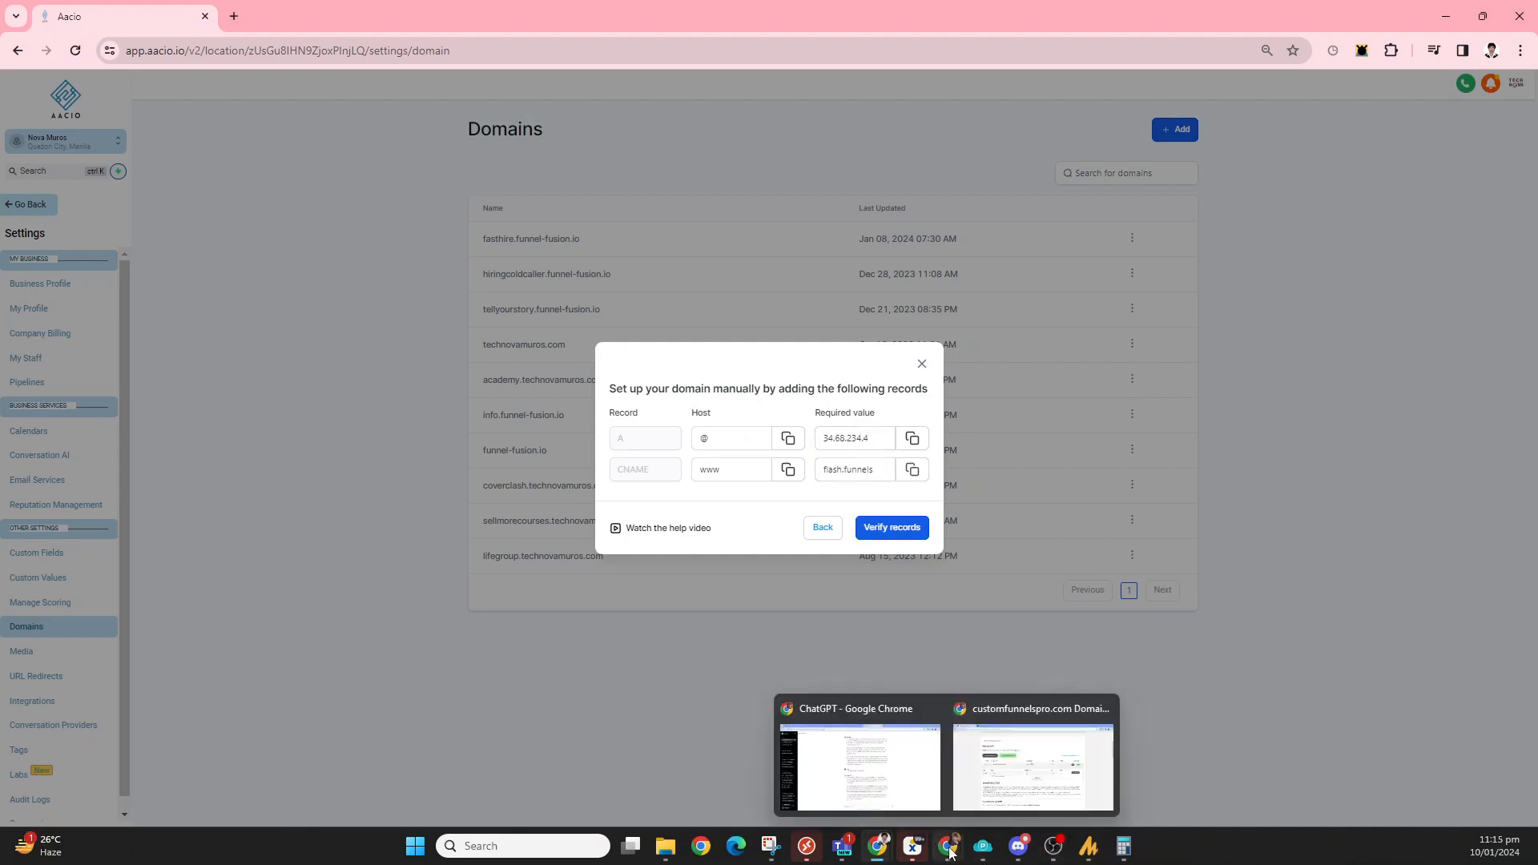
click(1032, 773)
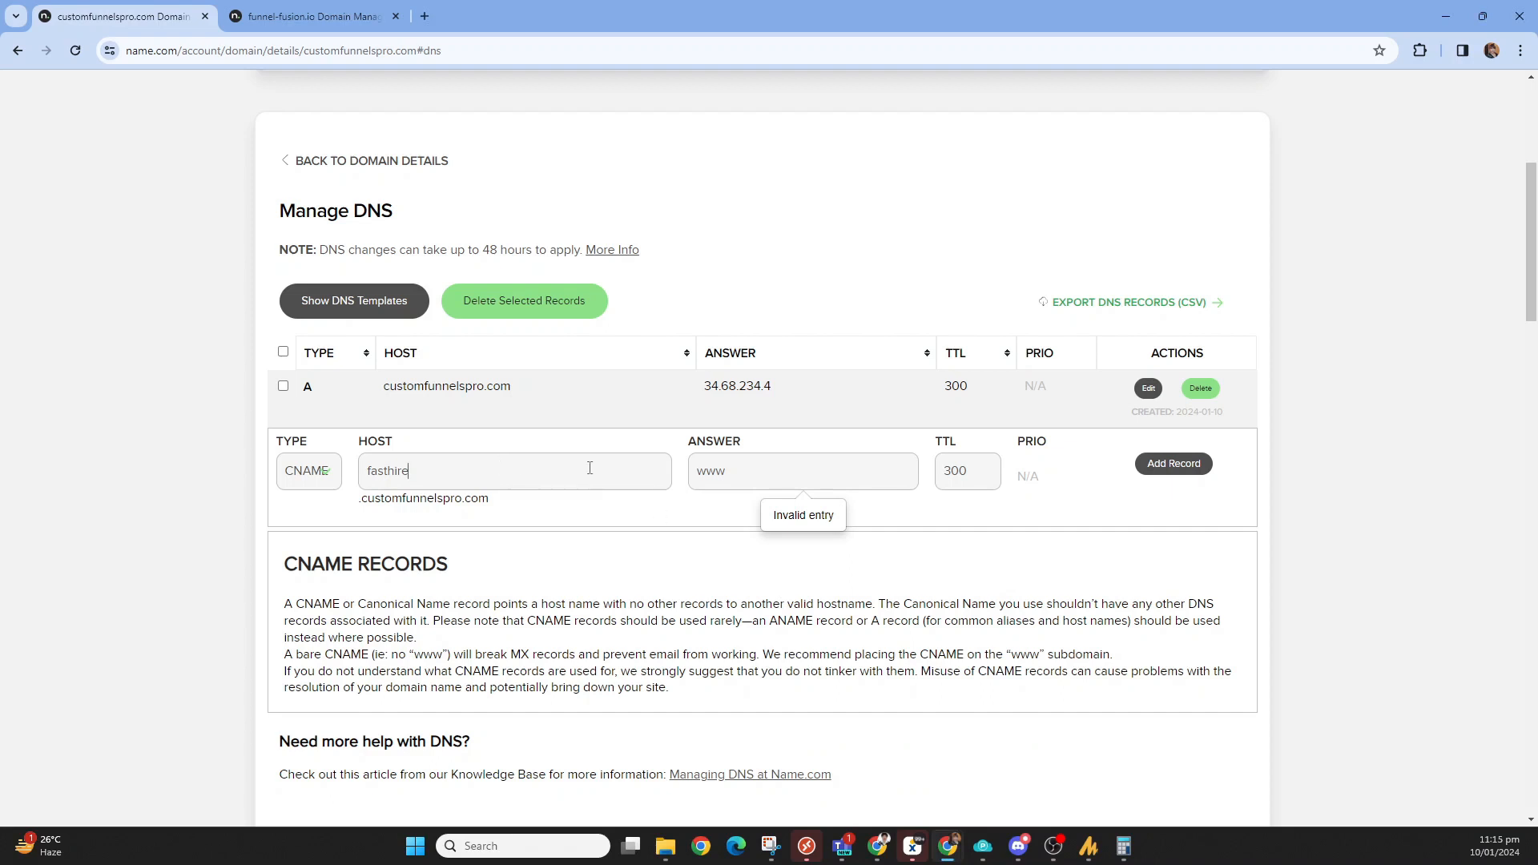
double_click(699, 468)
key(ctrl+v)
Review the fasthire host against the root domain and add the CNAME record to customfunnelspro.com.
drag(413, 479, 360, 472)
drag(375, 386, 475, 393)
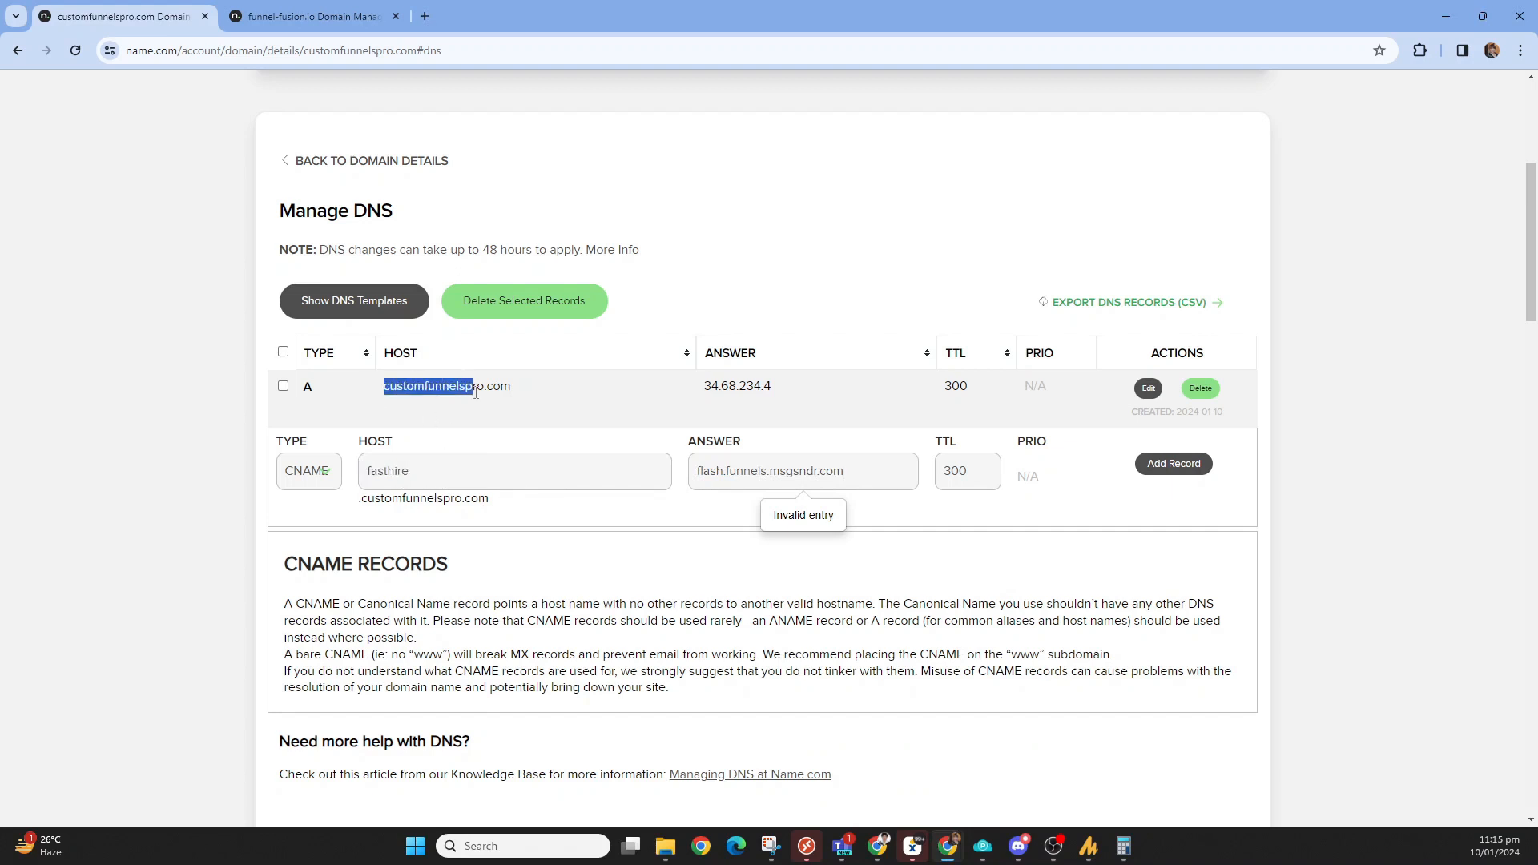
click(532, 415)
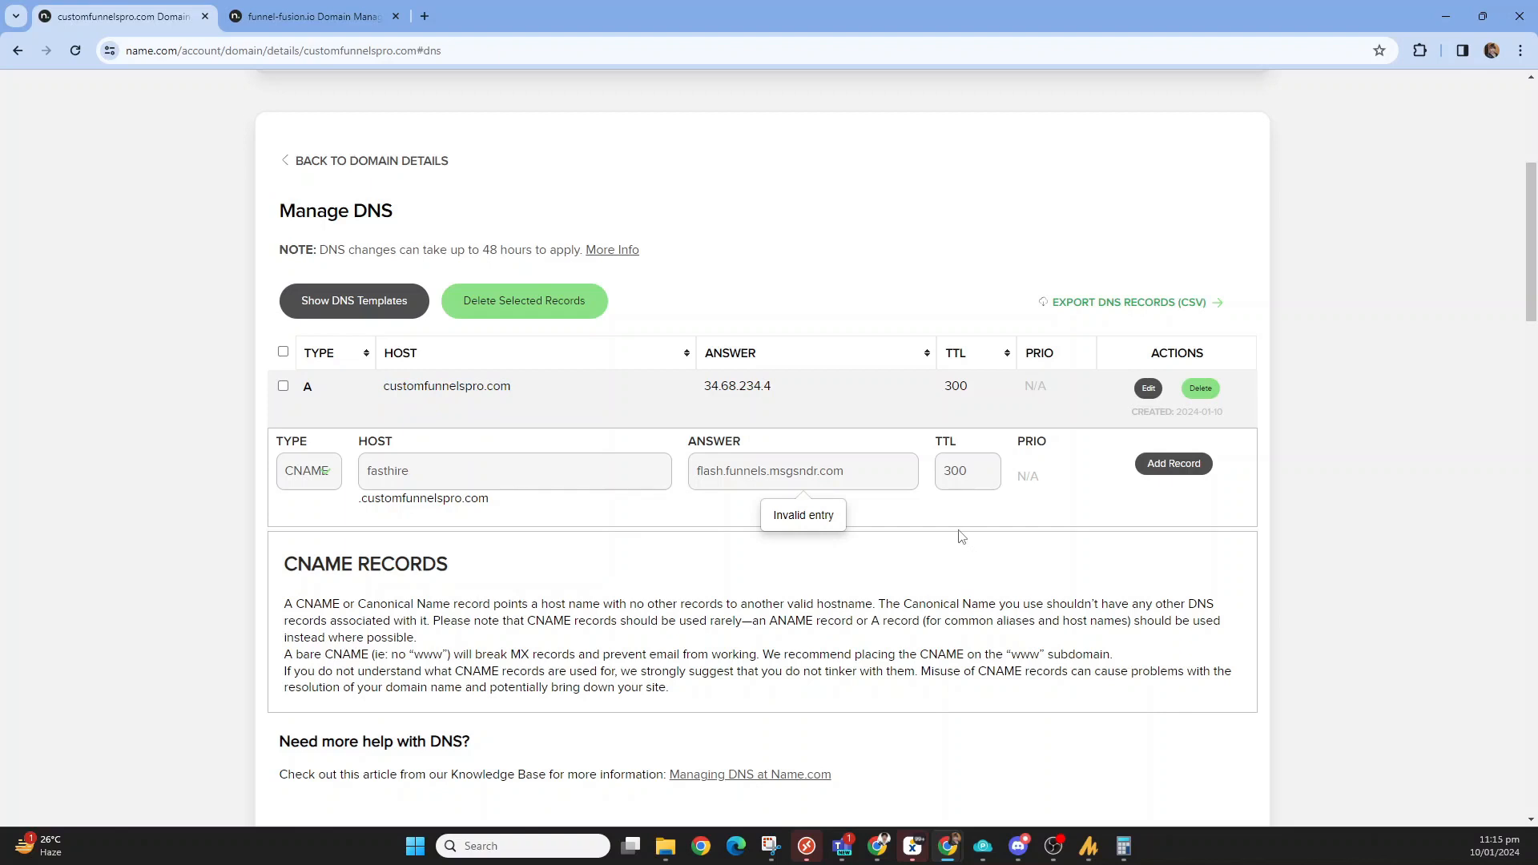
click(800, 471)
click(1171, 466)
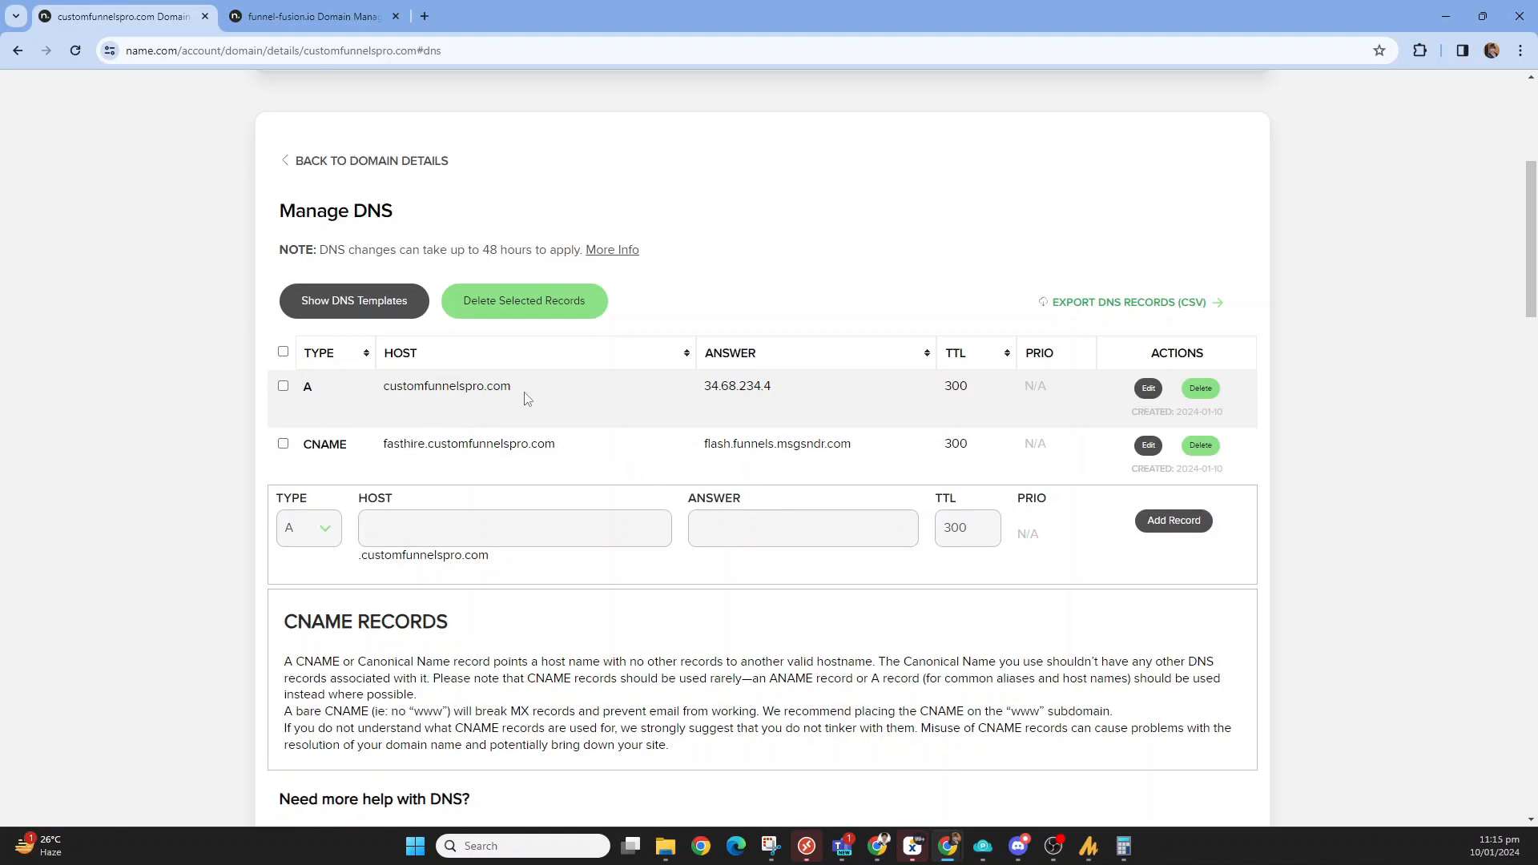
Compare the hosts of the A record and the CNAME record in the DNS list by highlighting them.
drag(528, 399, 380, 403)
drag(563, 450, 368, 446)
click(445, 426)
double_click(439, 462)
triple_click(439, 462)
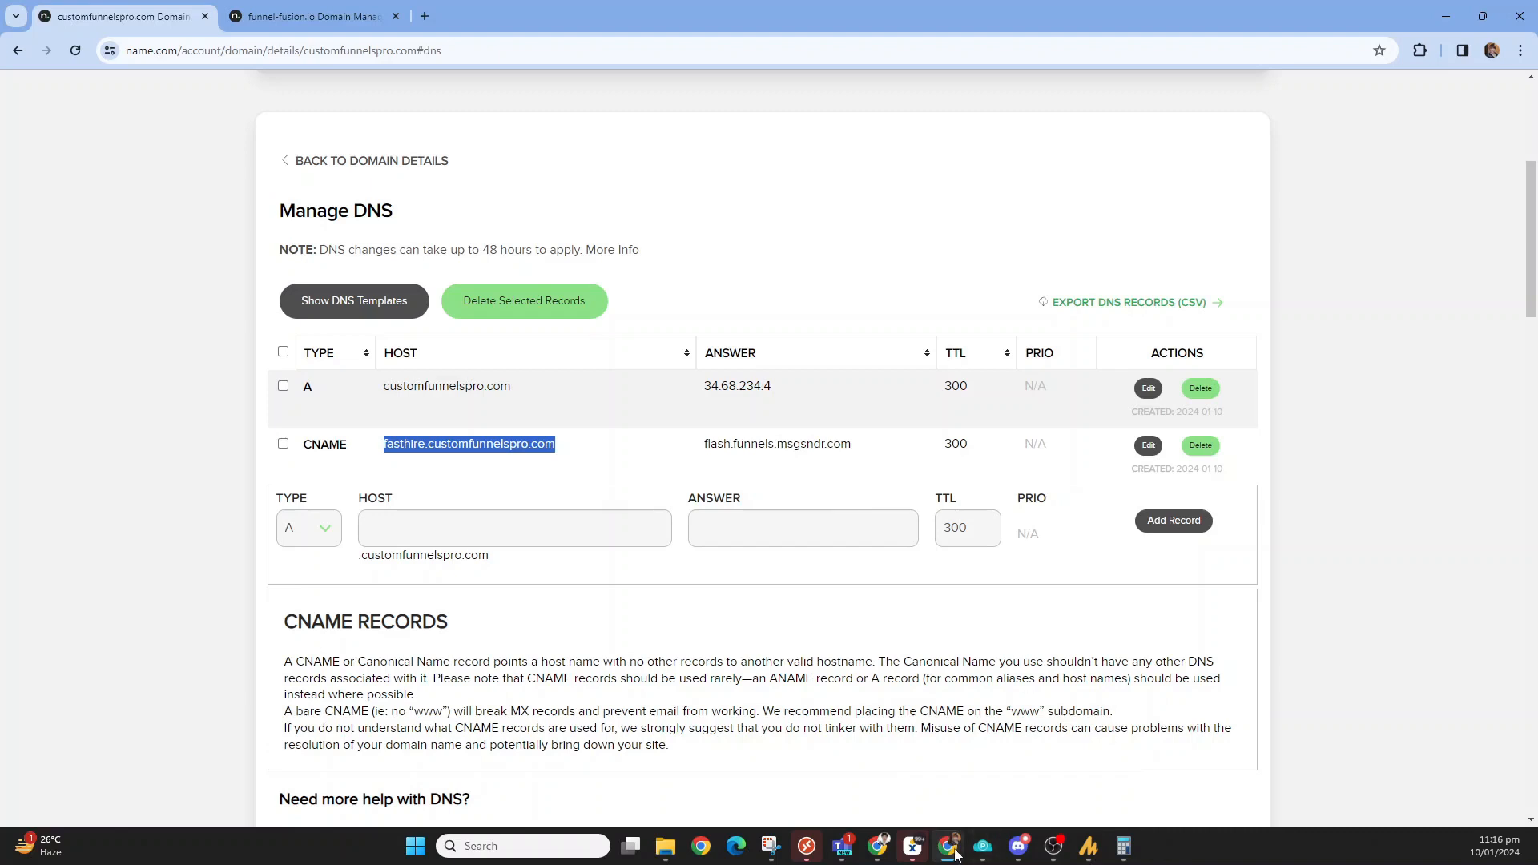
Switch to Aacio, try to verify the domain's A and CNAME records, and check the required hosts.
mouse_move(955, 856)
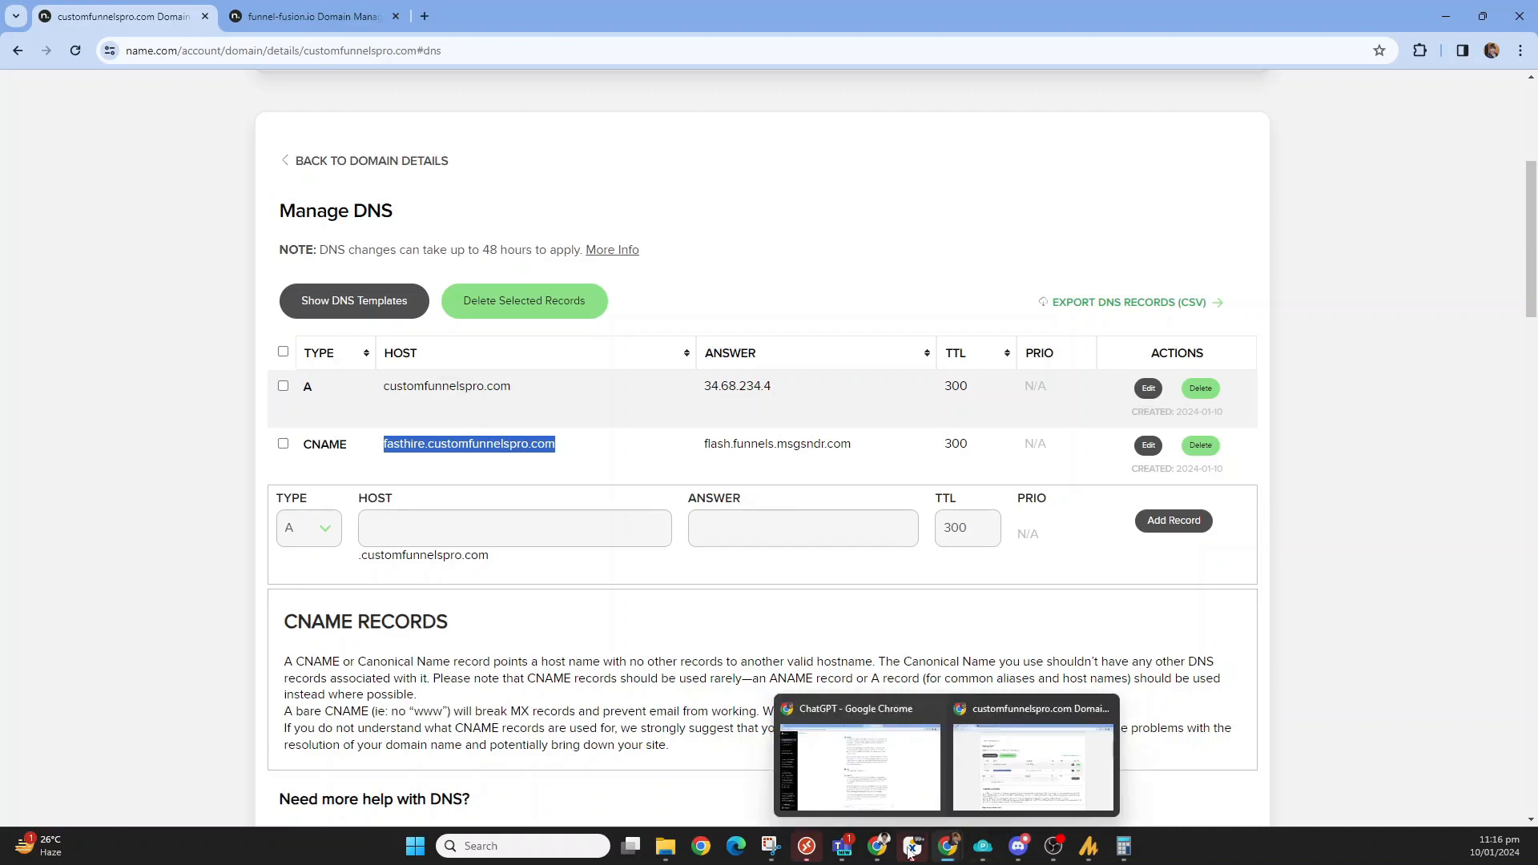
click(880, 851)
click(992, 793)
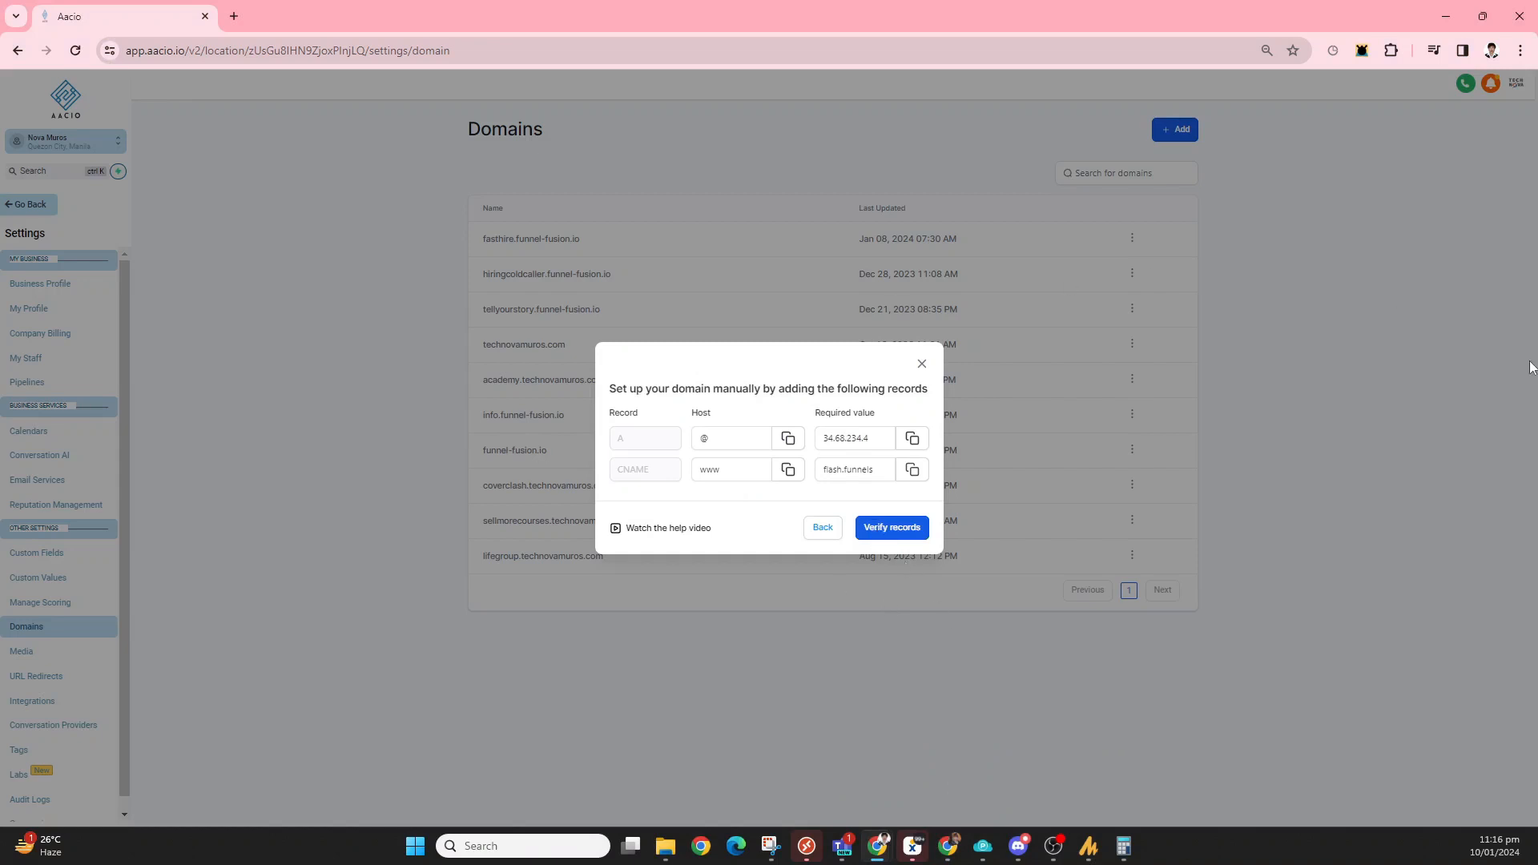
click(877, 530)
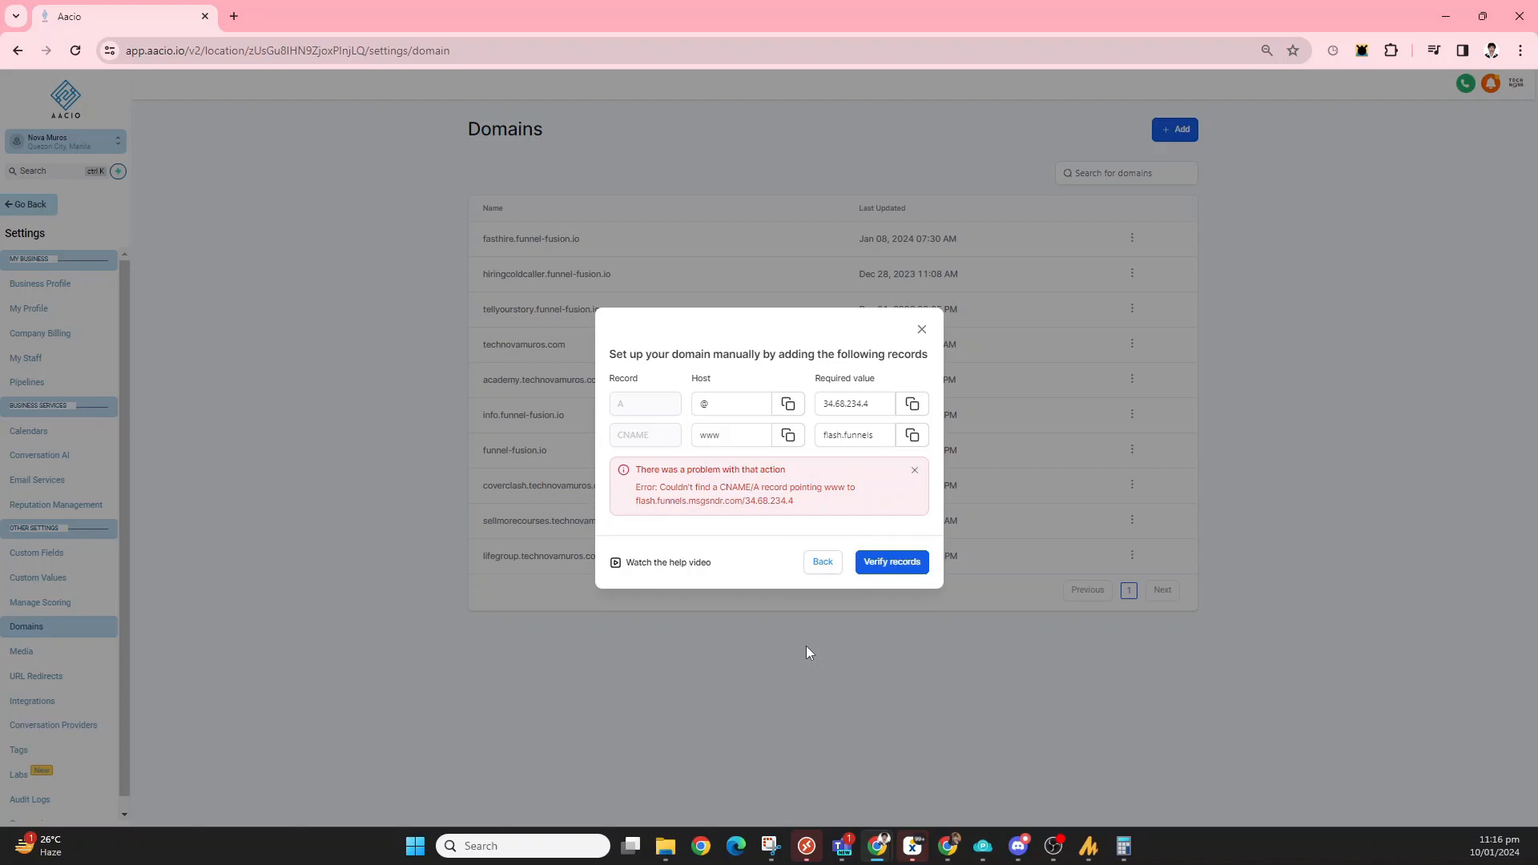
click(873, 565)
click(729, 437)
click(914, 470)
click(723, 468)
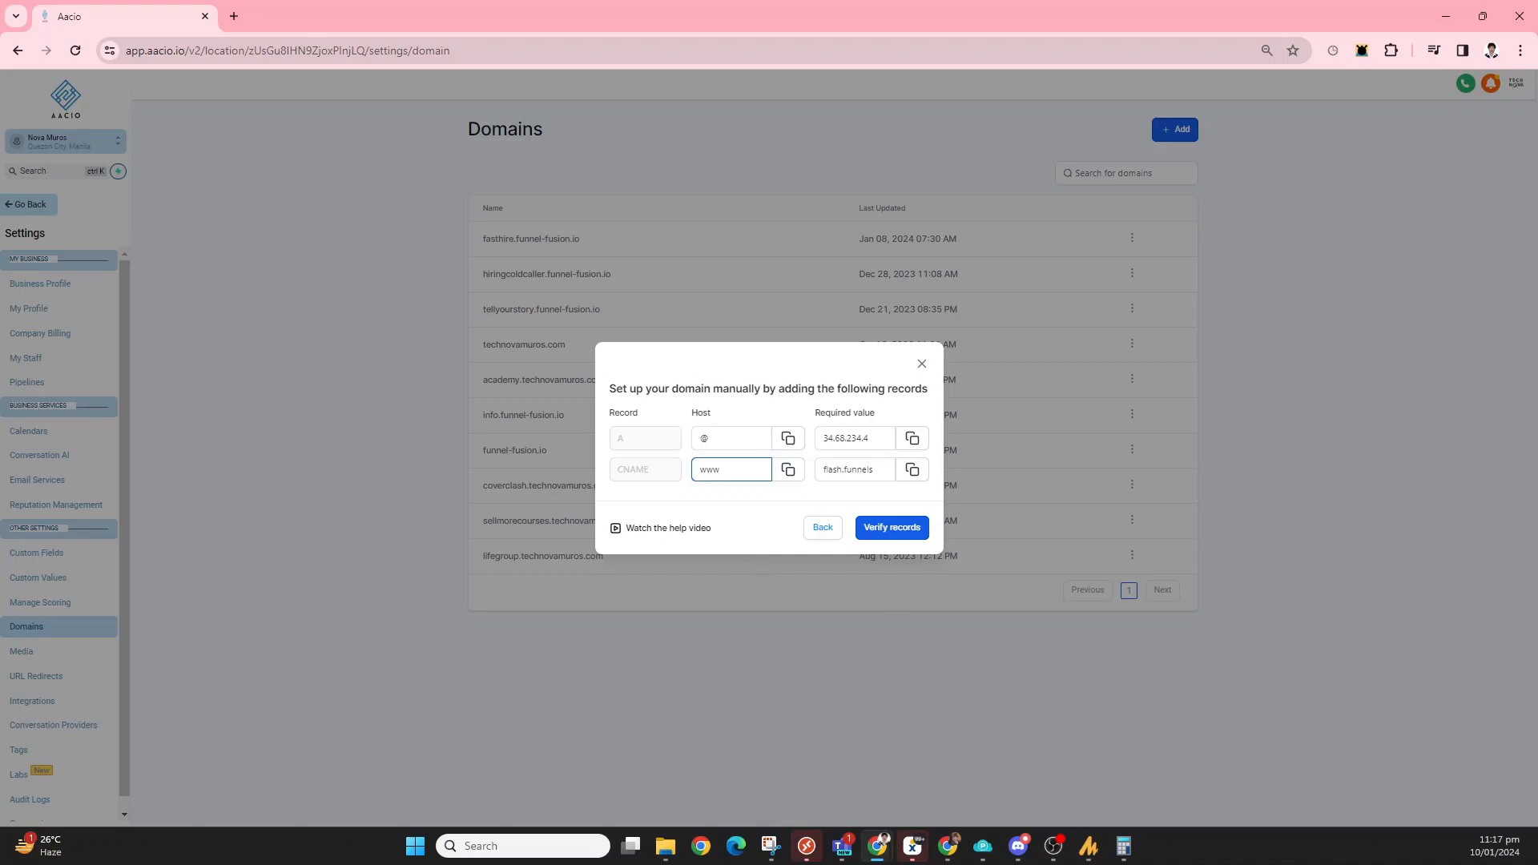
In Name.com, change the host of the customfunnelspro.com CNAME record to www and update the record.
mouse_move(953, 860)
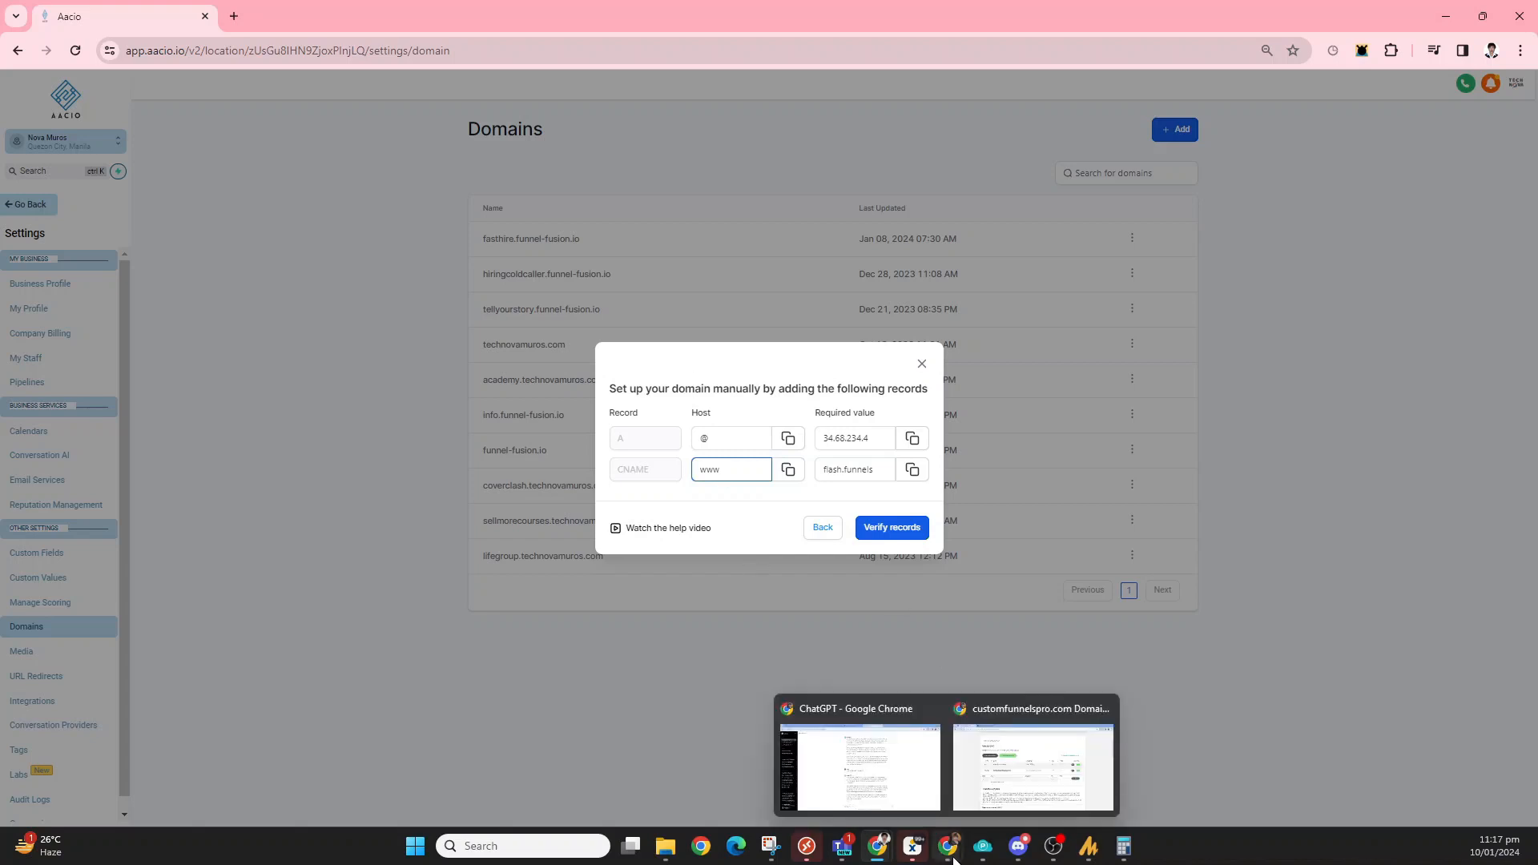
click(954, 861)
click(1040, 797)
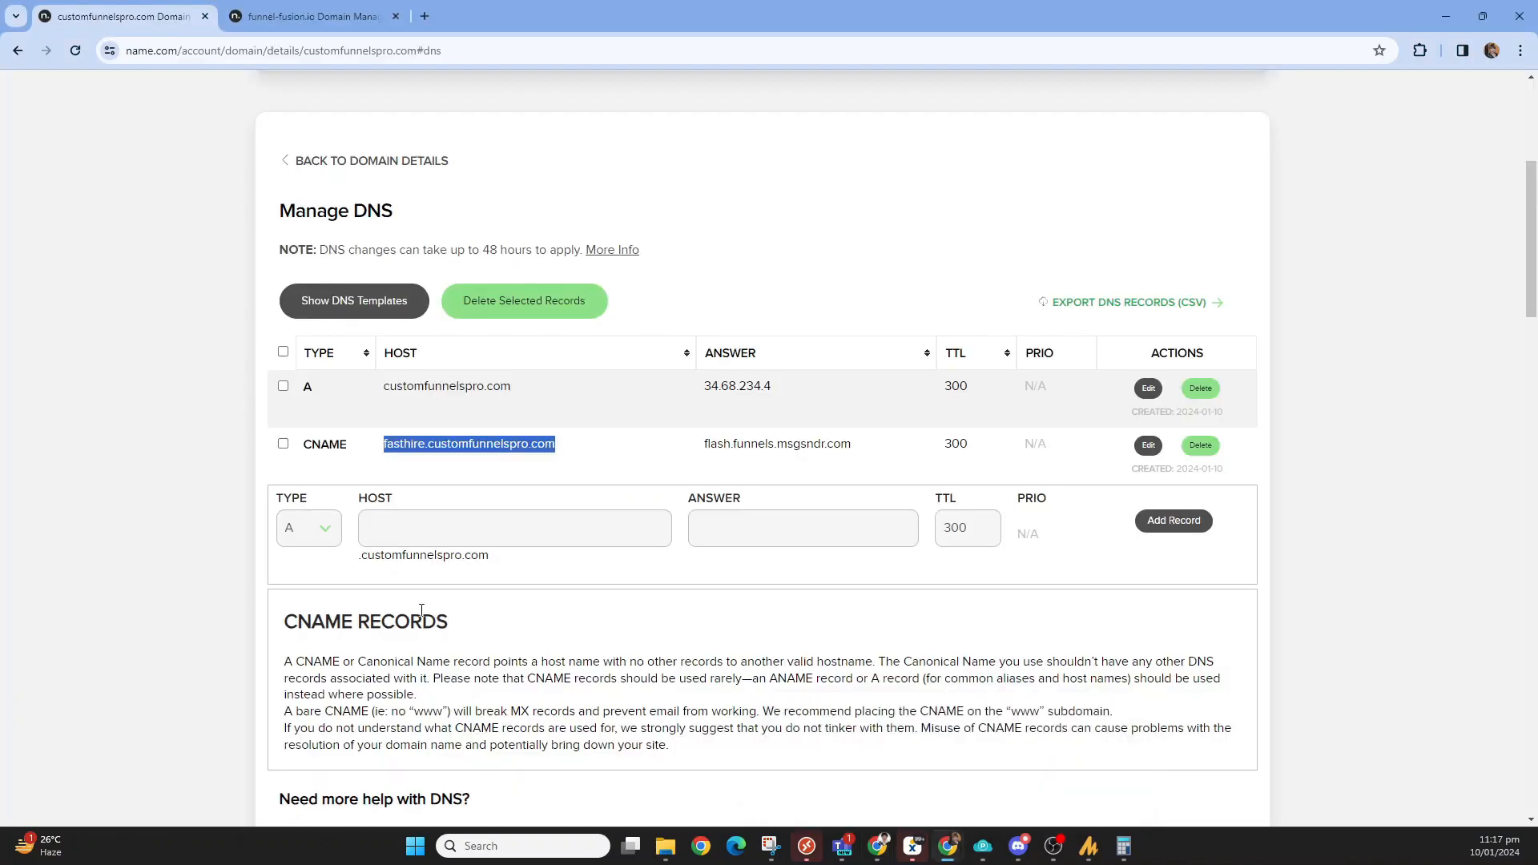
click(584, 482)
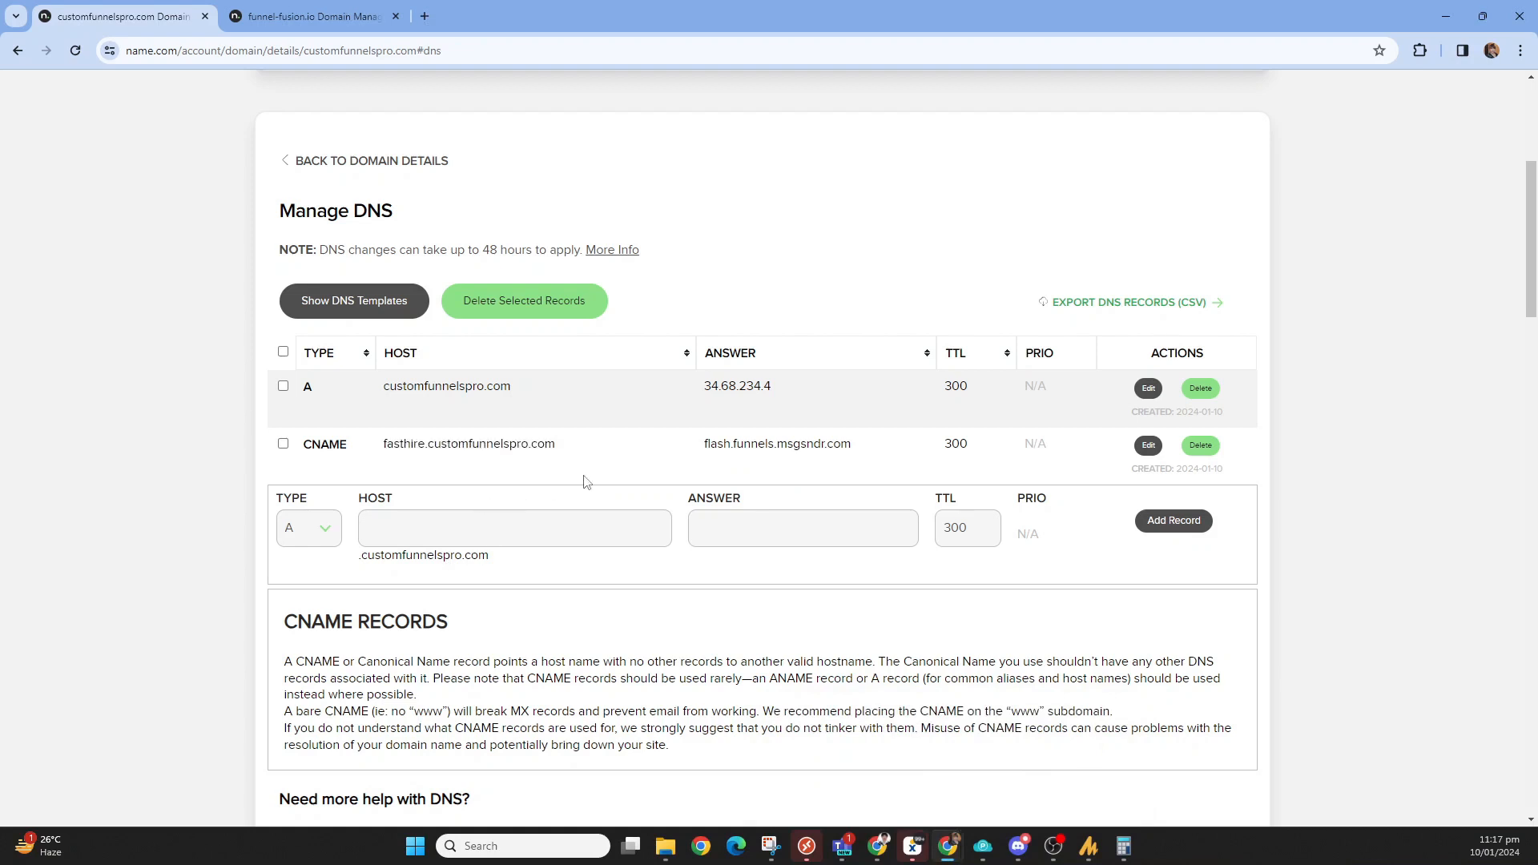
click(1148, 445)
drag(462, 476, 361, 459)
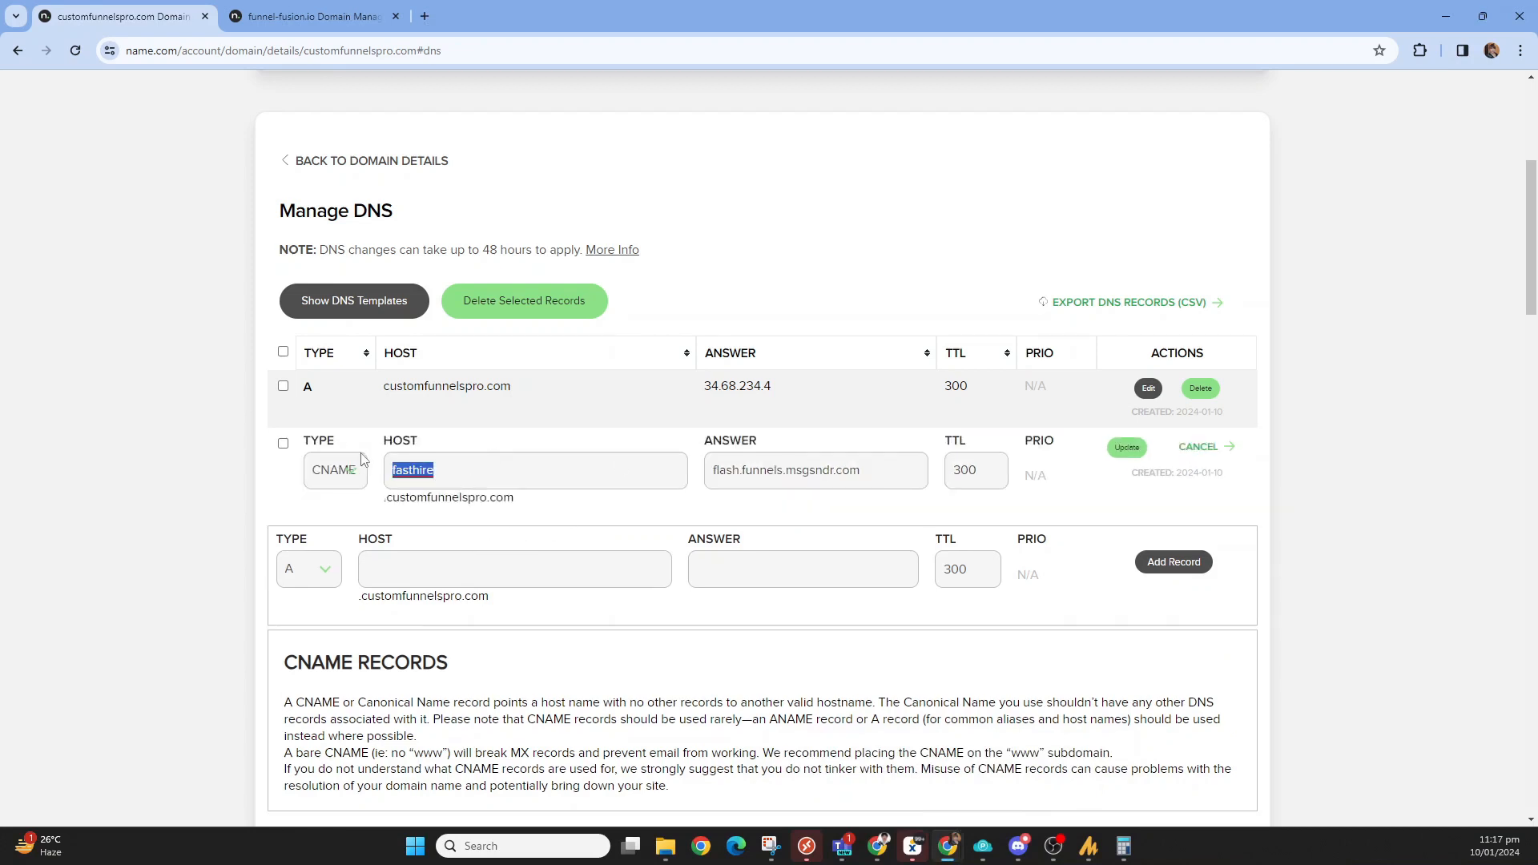
text(www)
click(1126, 448)
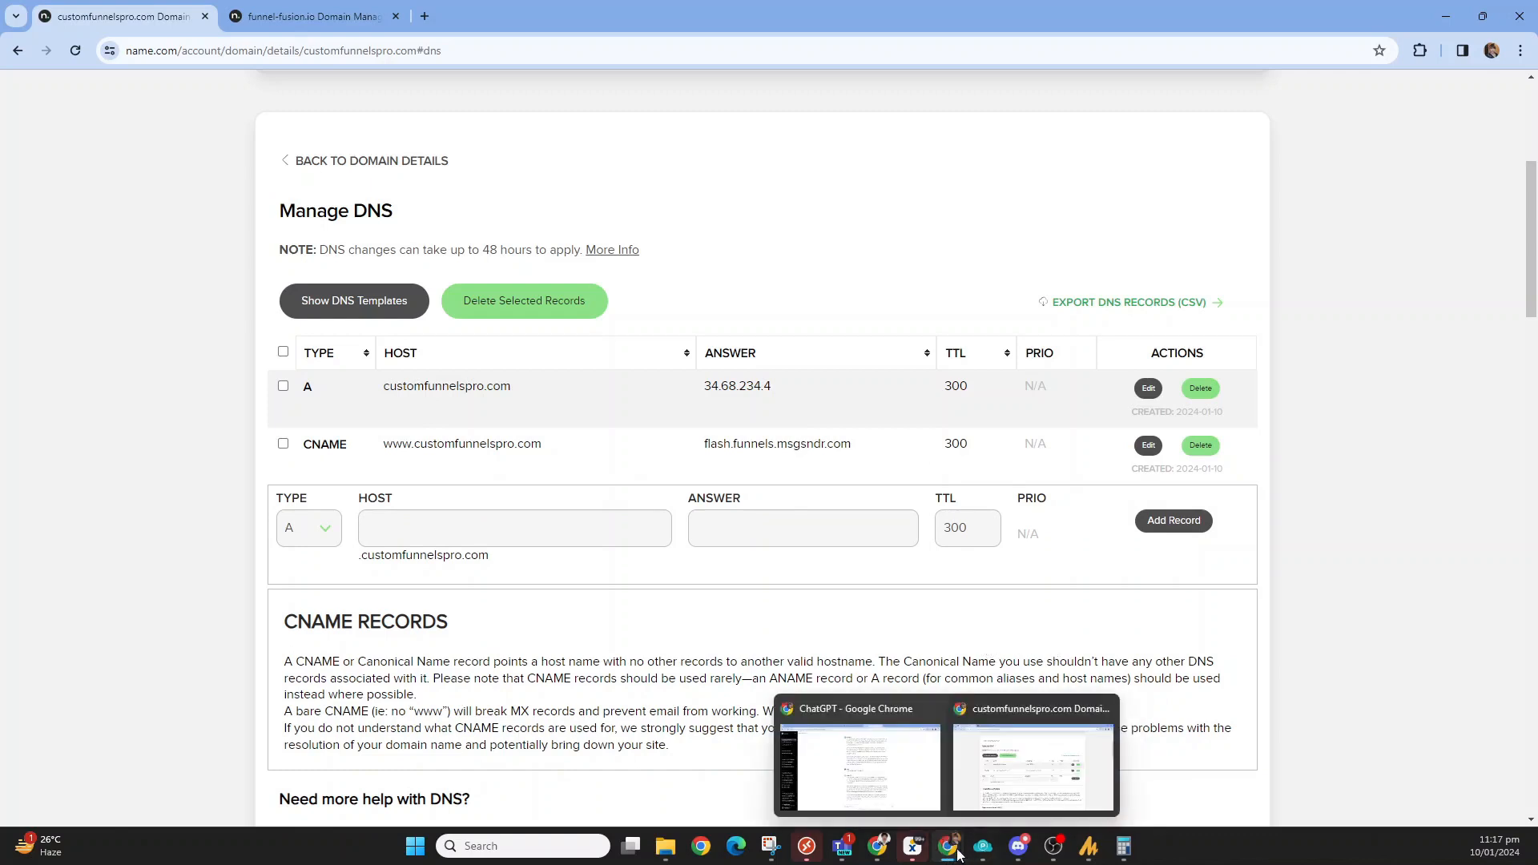
Return to Aacio and verify the A and CNAME records again.
mouse_move(966, 861)
mouse_move(878, 846)
click(983, 791)
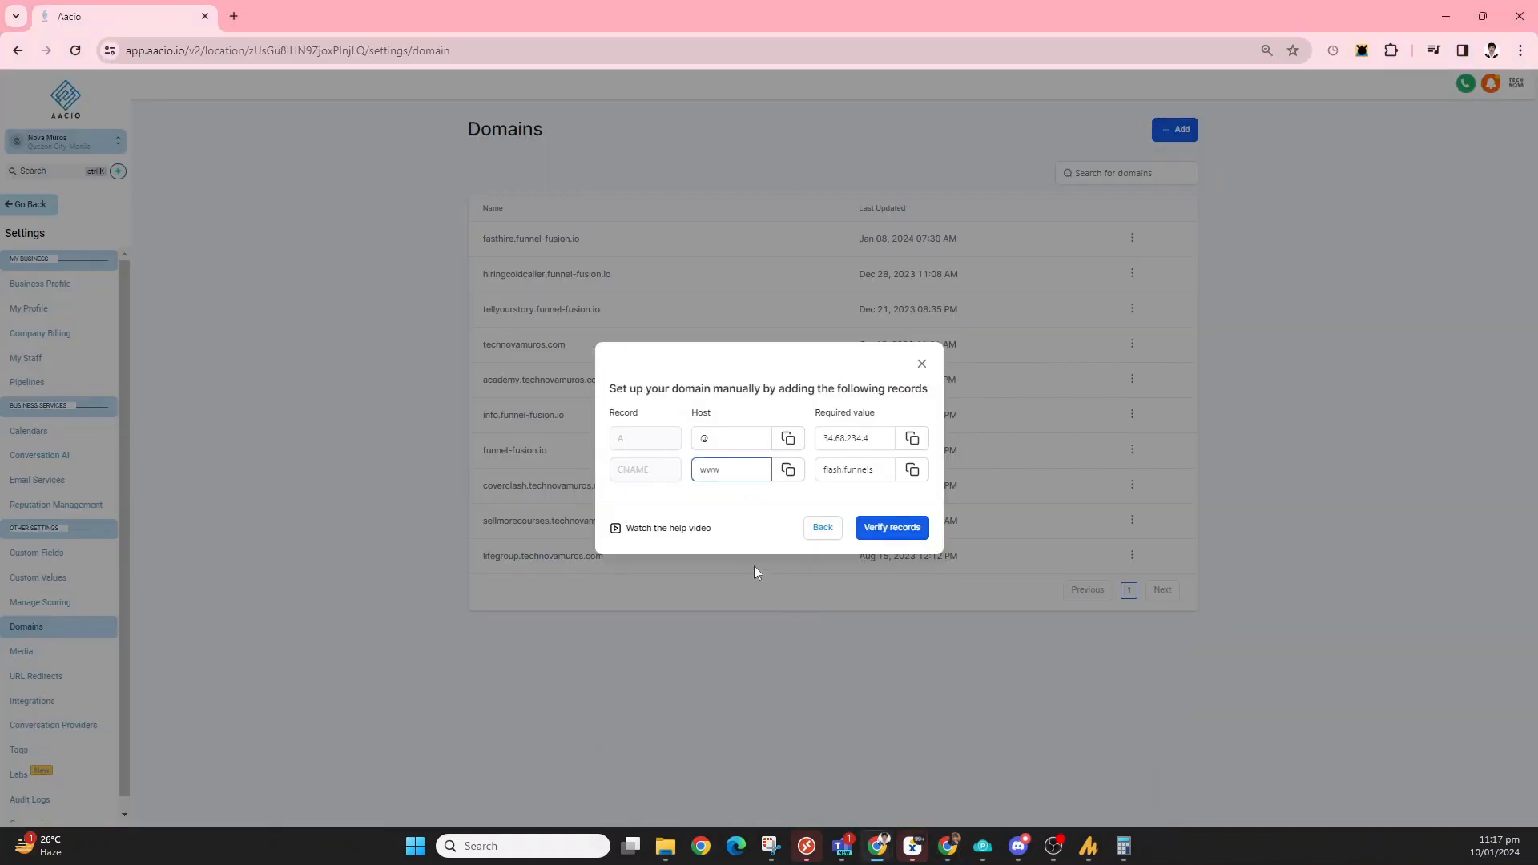
click(877, 528)
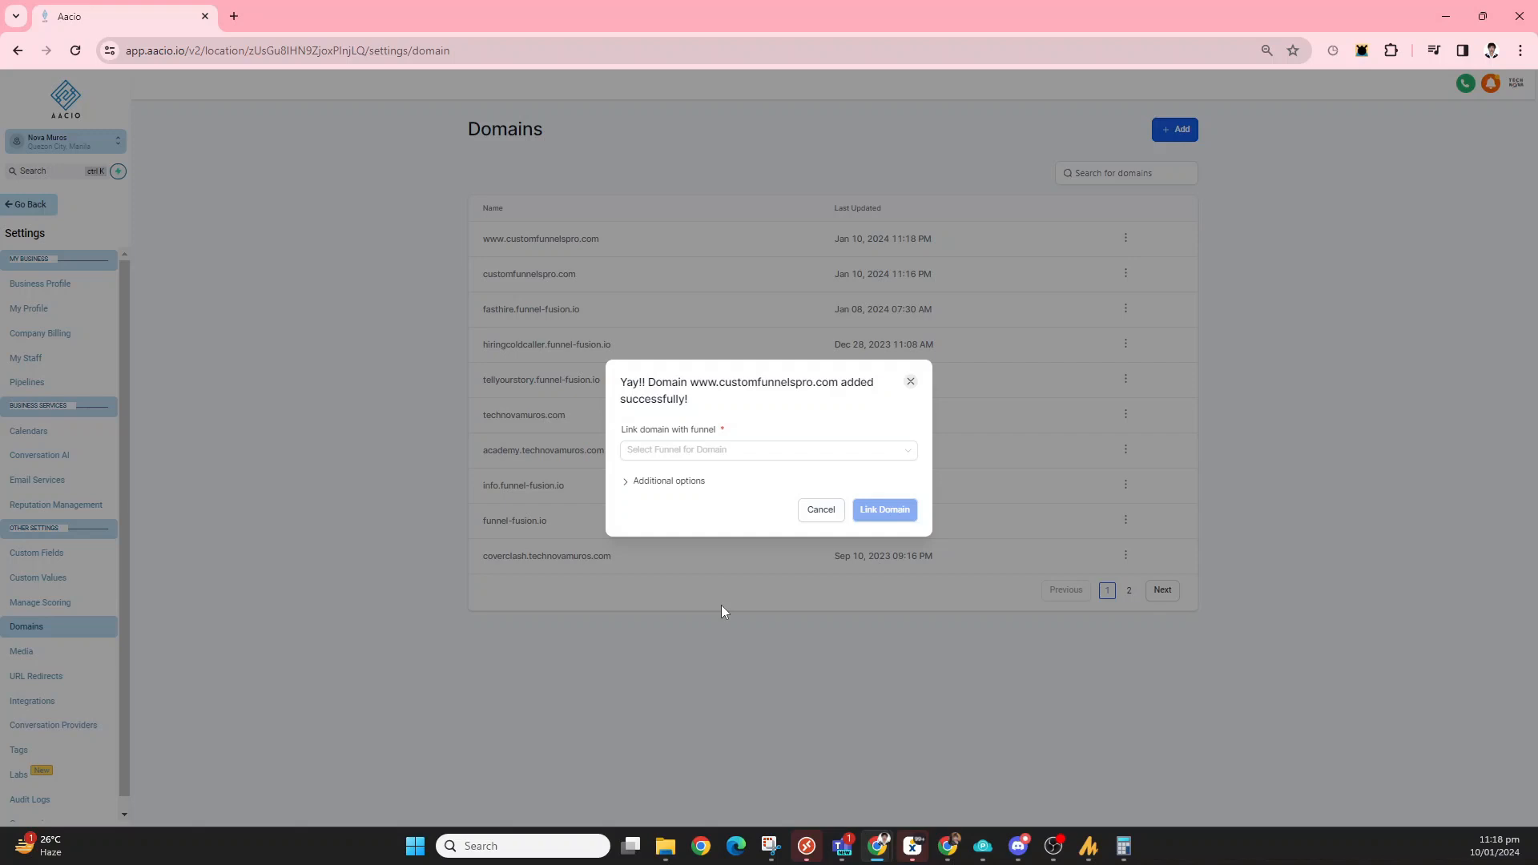
Go back to Name.com and review the A record and the www host of the CNAME record in the DNS list.
mouse_move(947, 846)
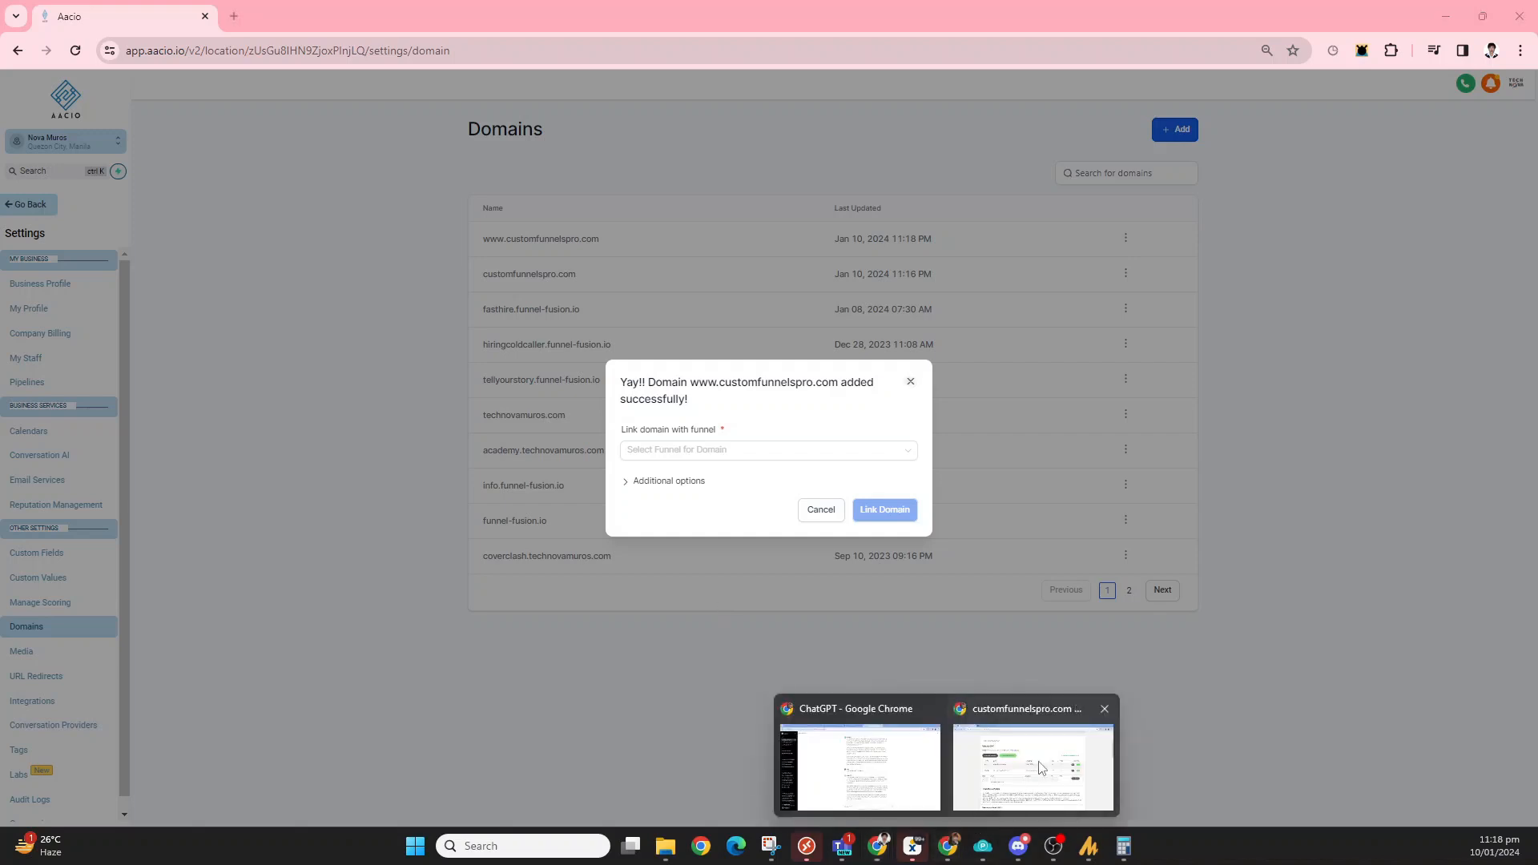
click(1033, 767)
drag(302, 387, 383, 392)
click(447, 401)
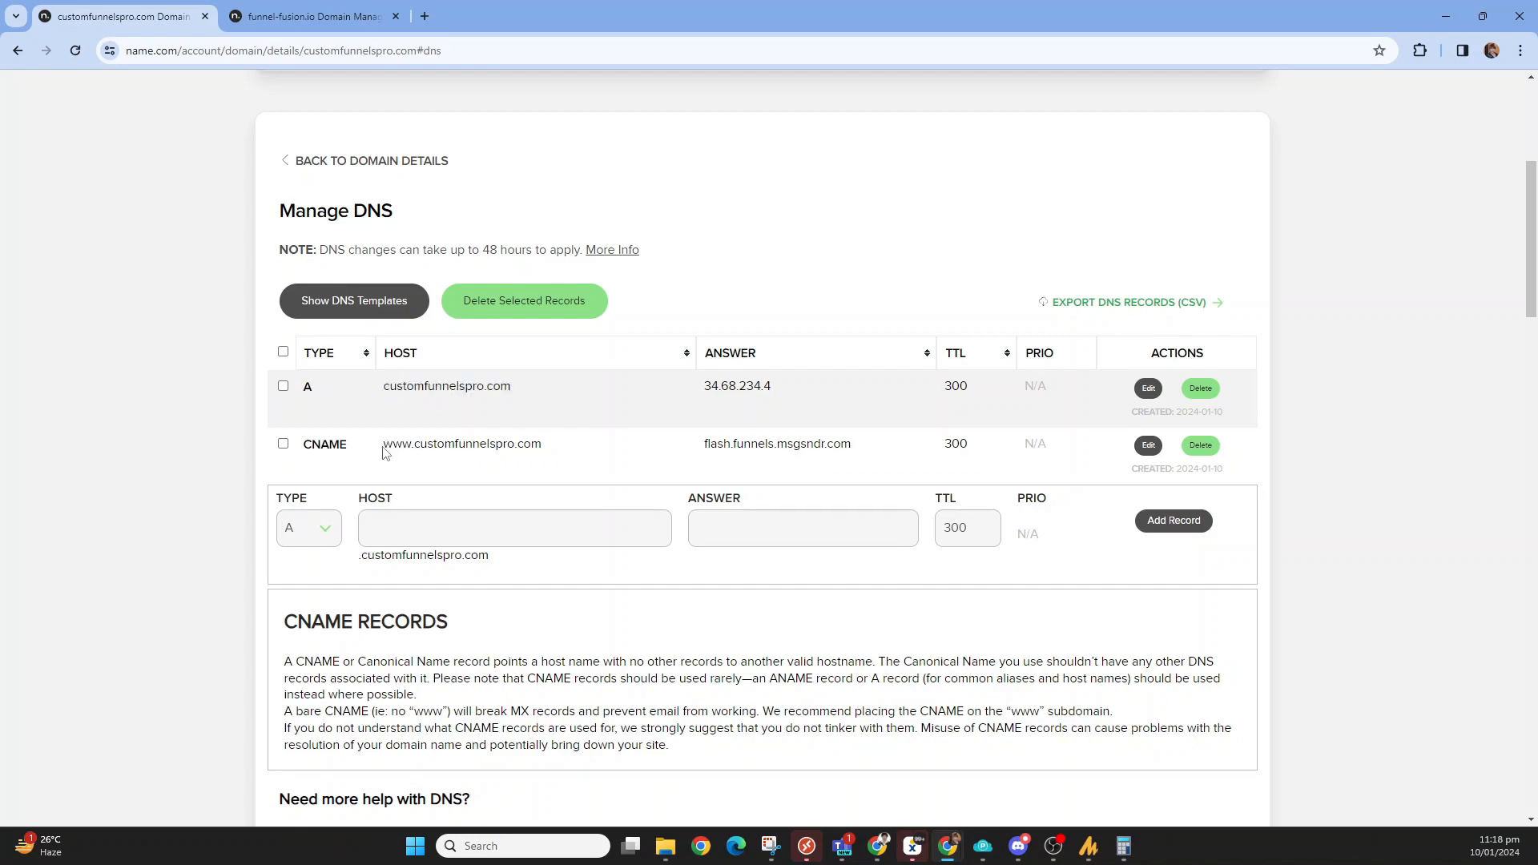
mouse_move(385, 453)
mouse_down()
mouse_move(431, 447)
mouse_move(401, 447)
mouse_move(414, 447)
mouse_up()
click(401, 539)
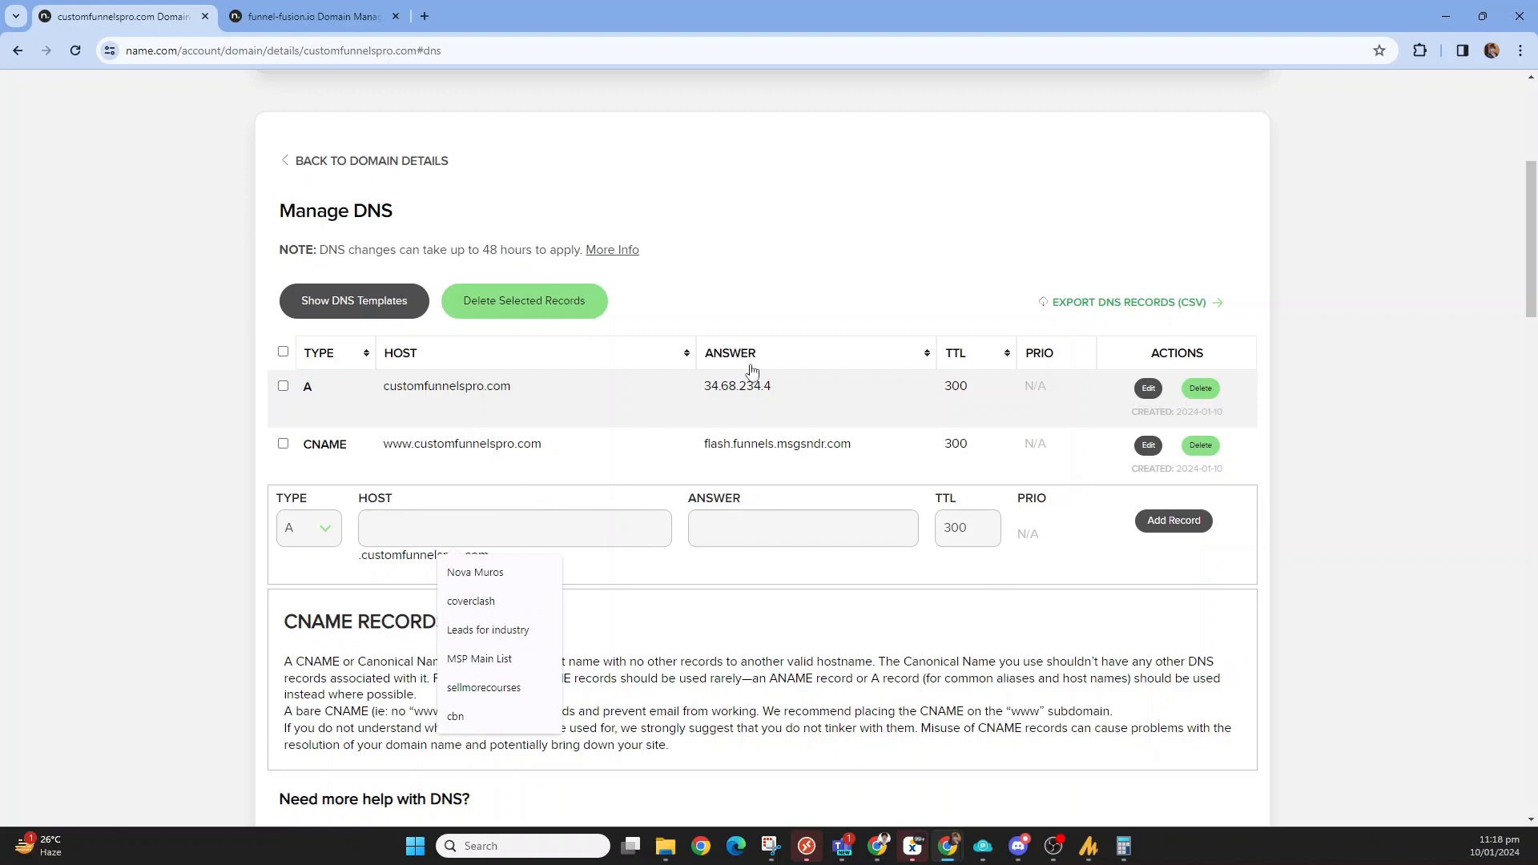
In Aacio, inspect the funnel choices and additional options for linking the domain, and close the dialog without linking.
mouse_move(960, 851)
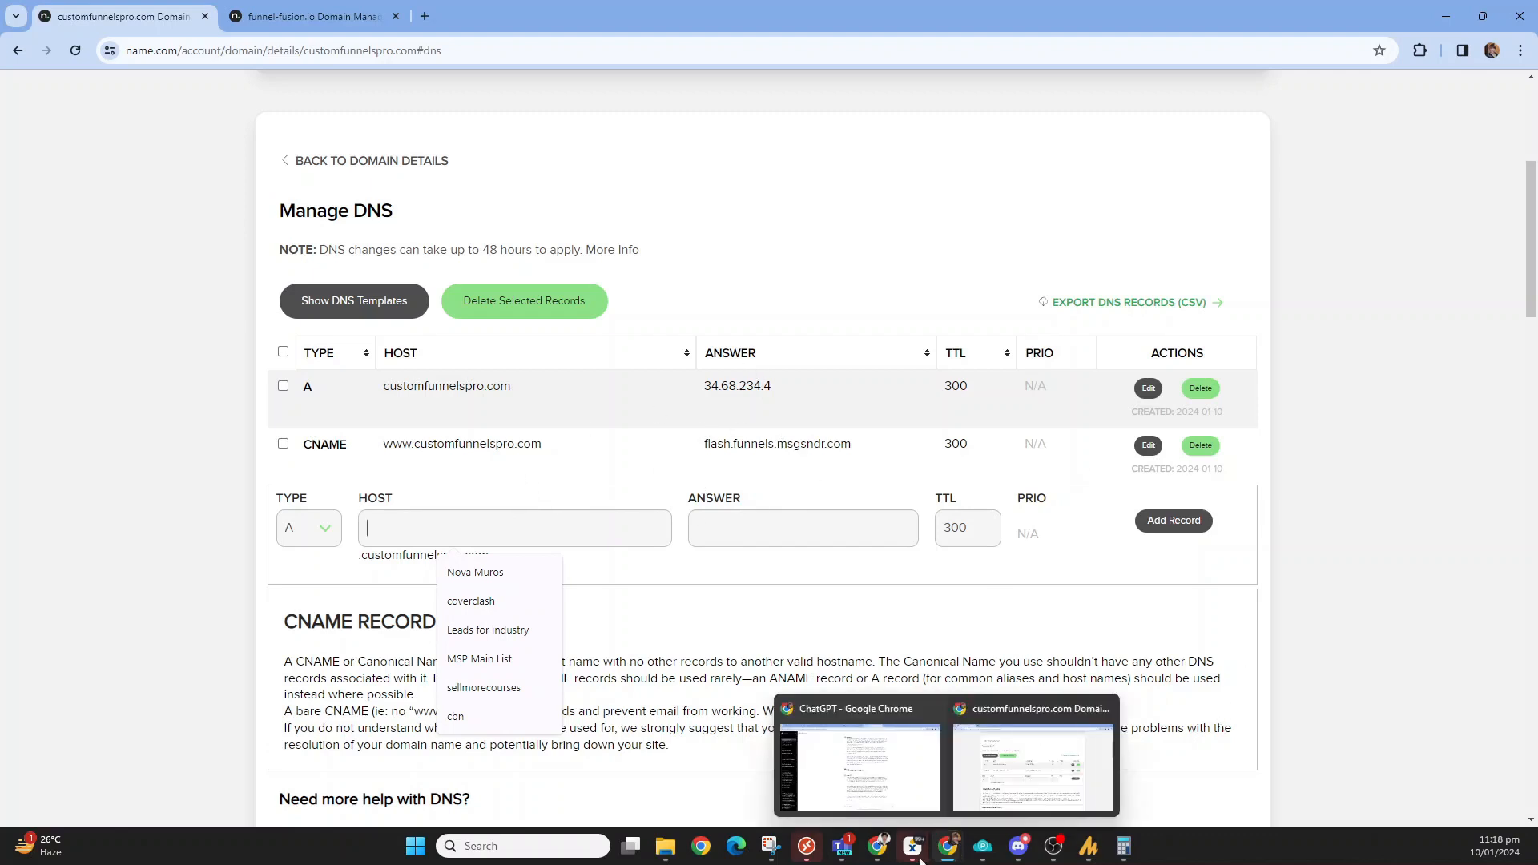
click(879, 847)
click(1031, 782)
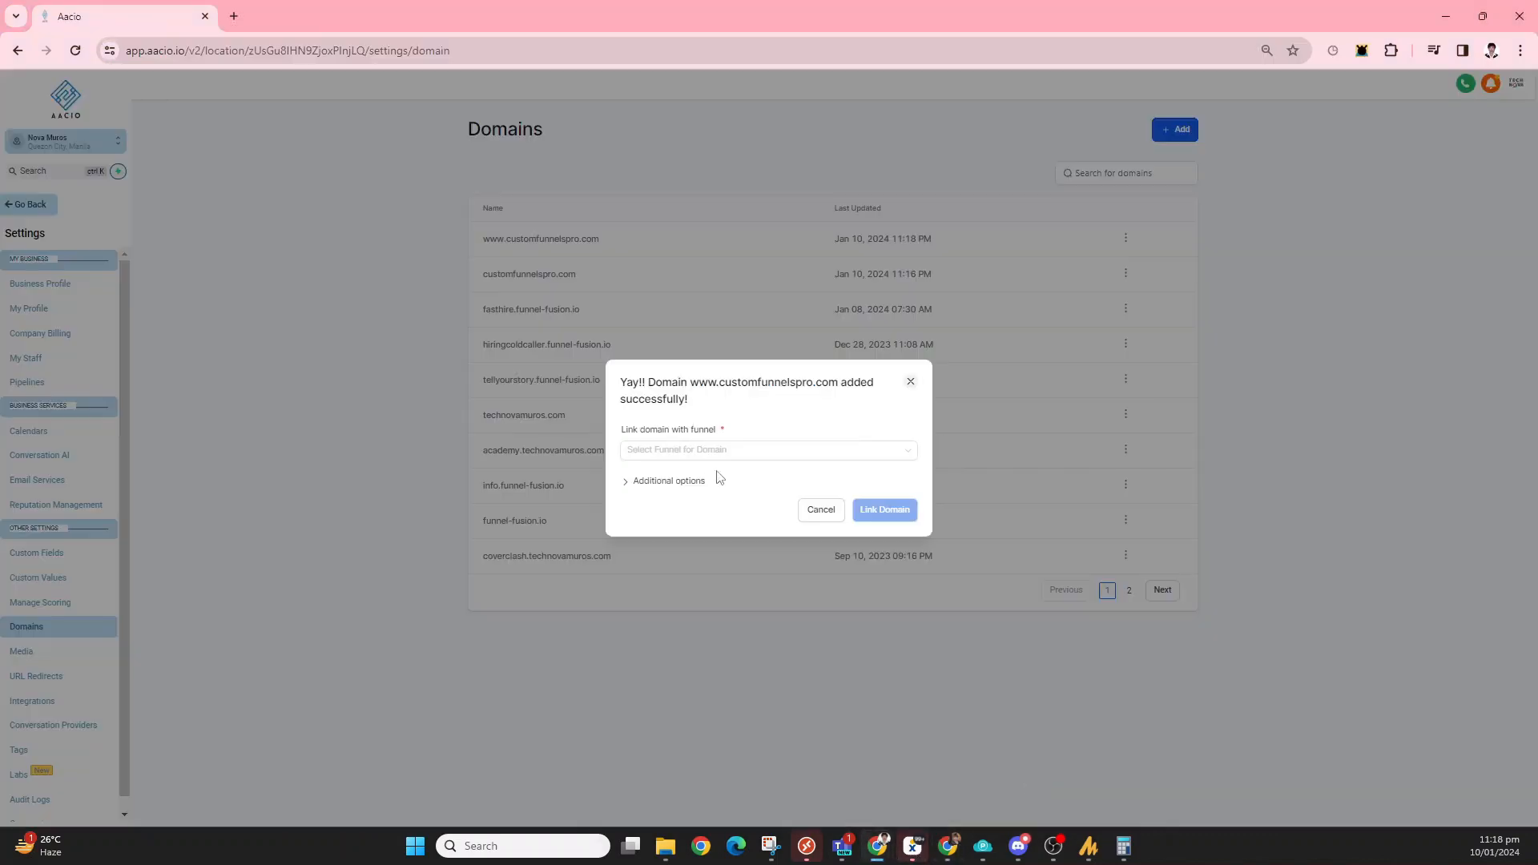
click(783, 449)
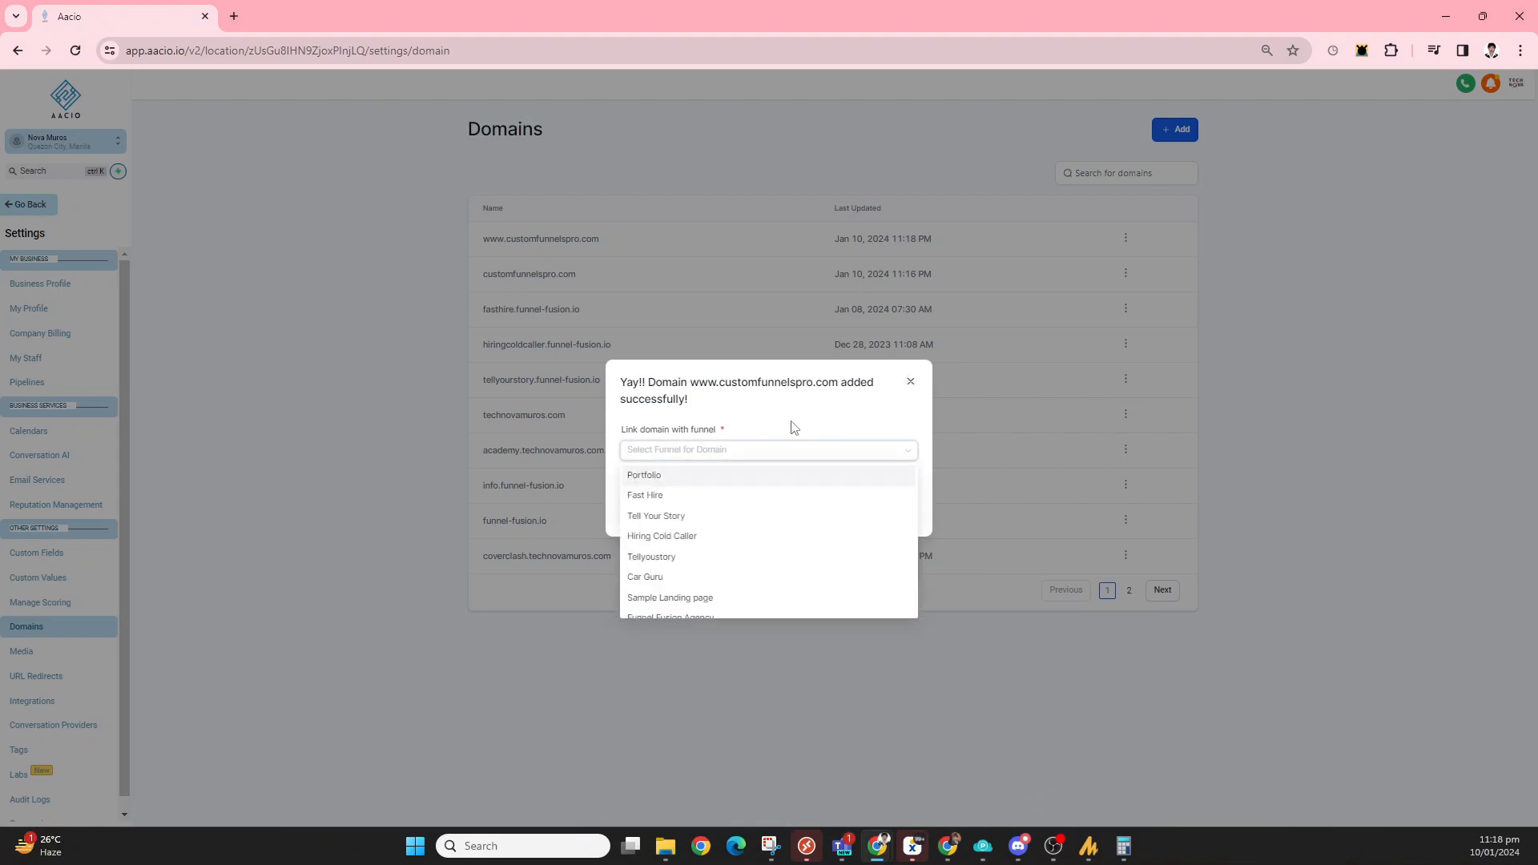
click(793, 427)
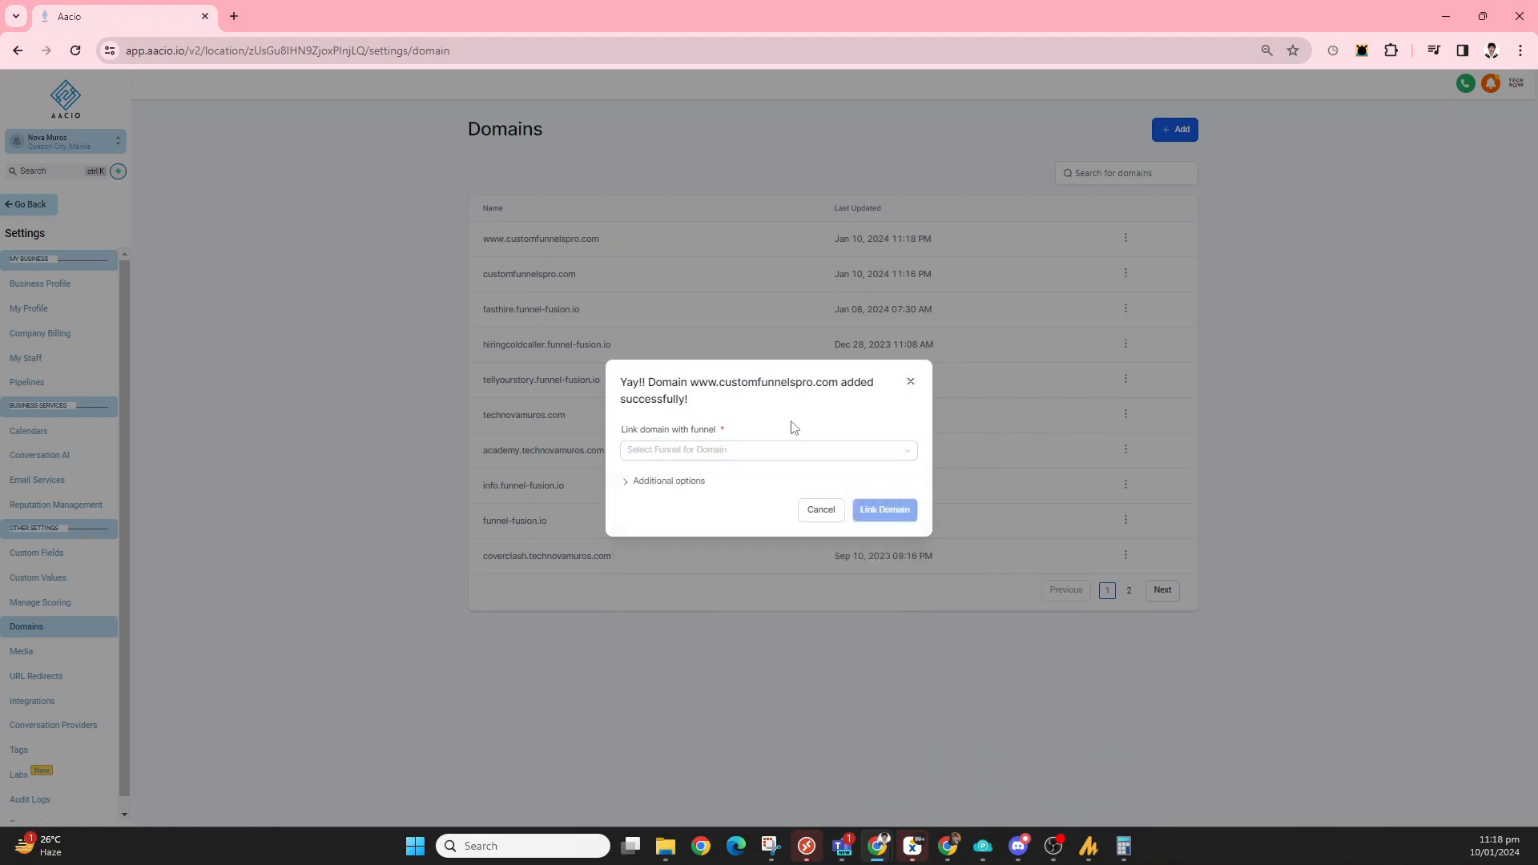
click(625, 483)
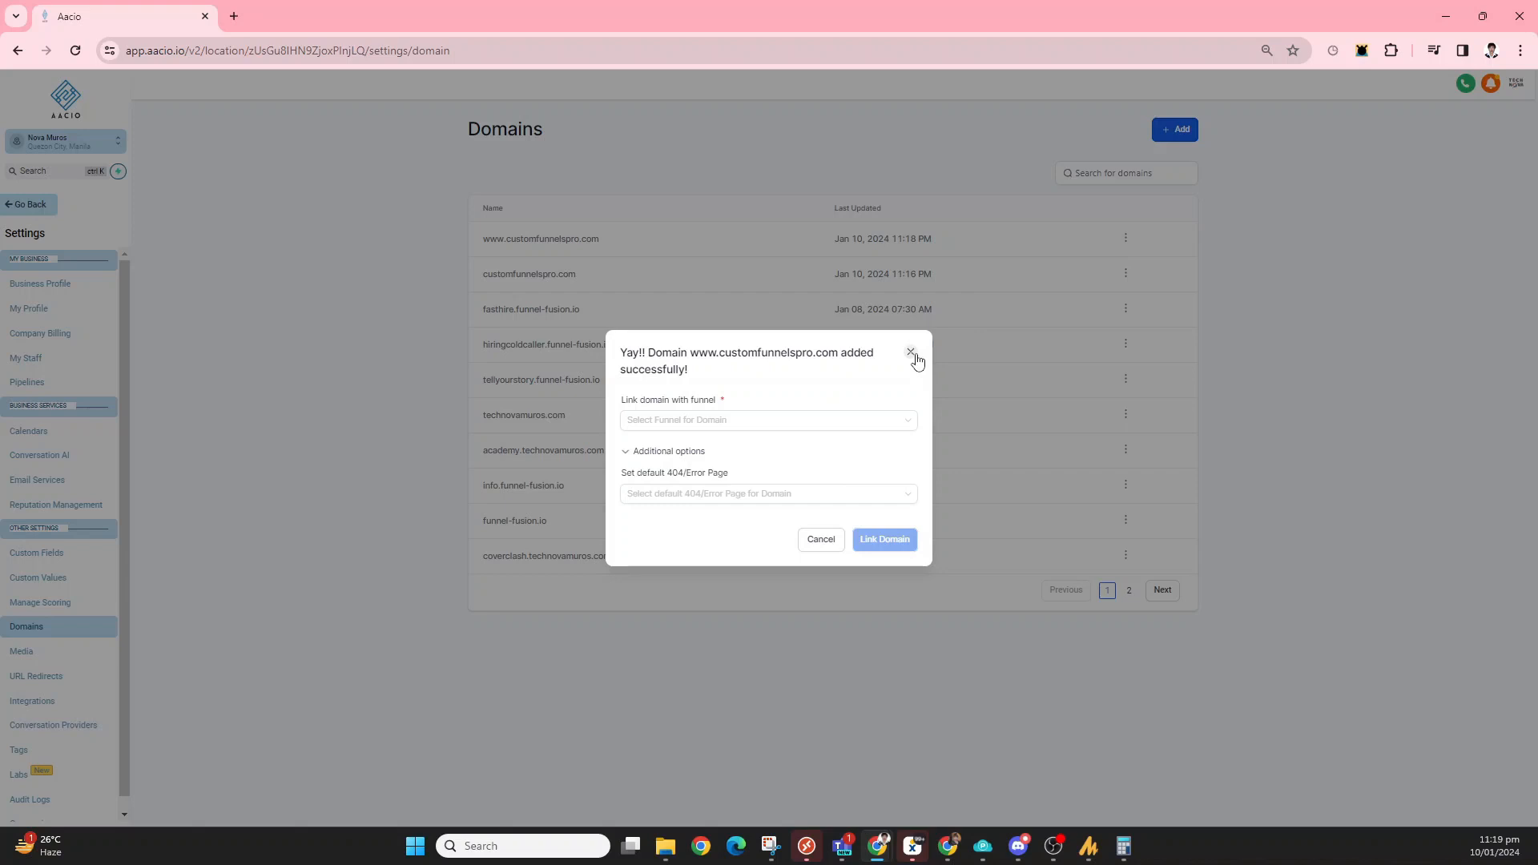
click(911, 353)
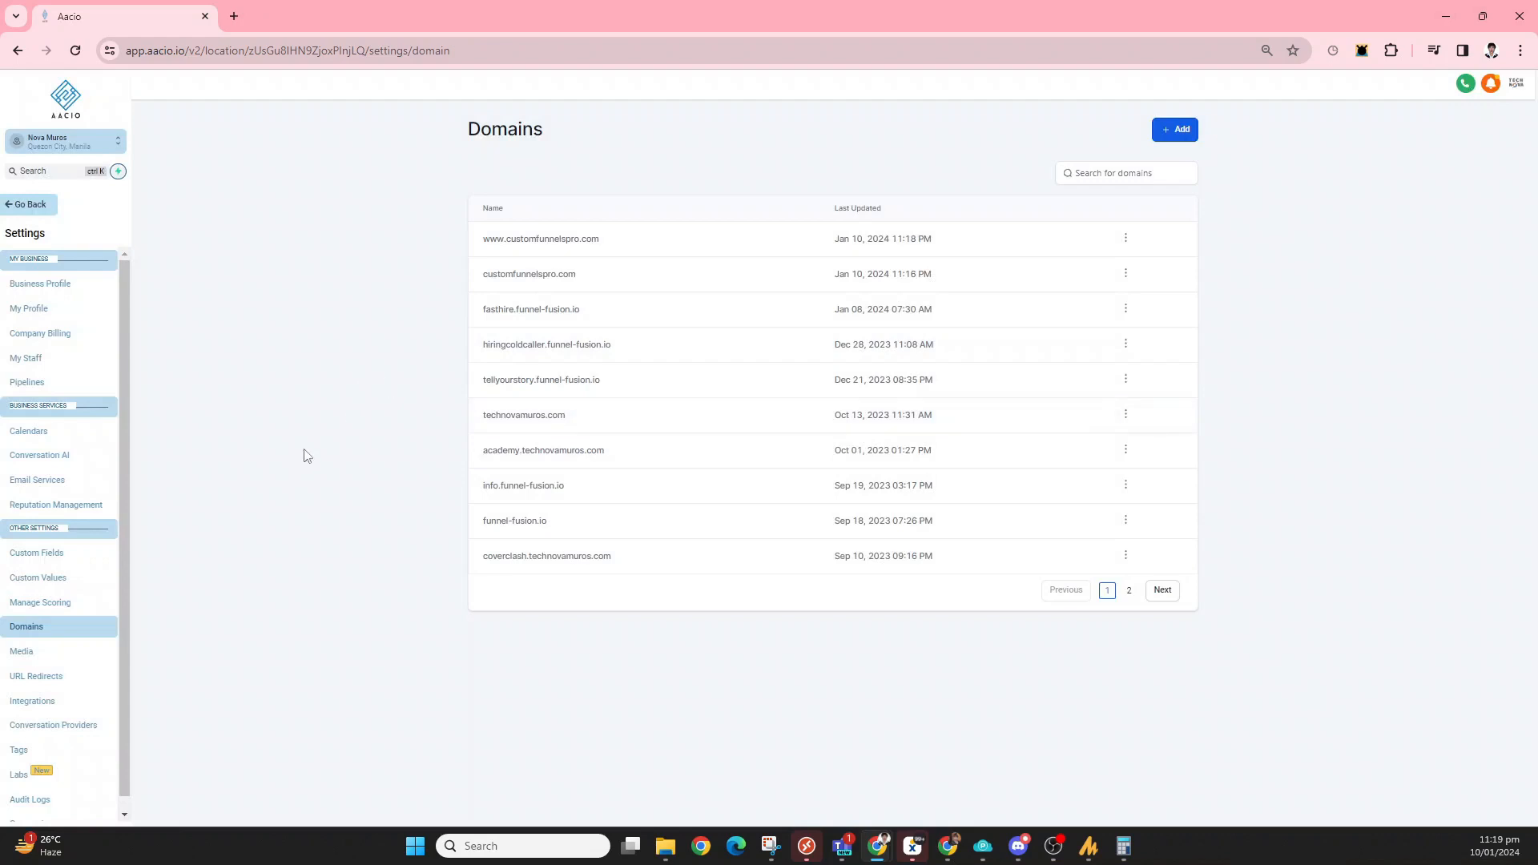
scroll(60, 810, down, 1)
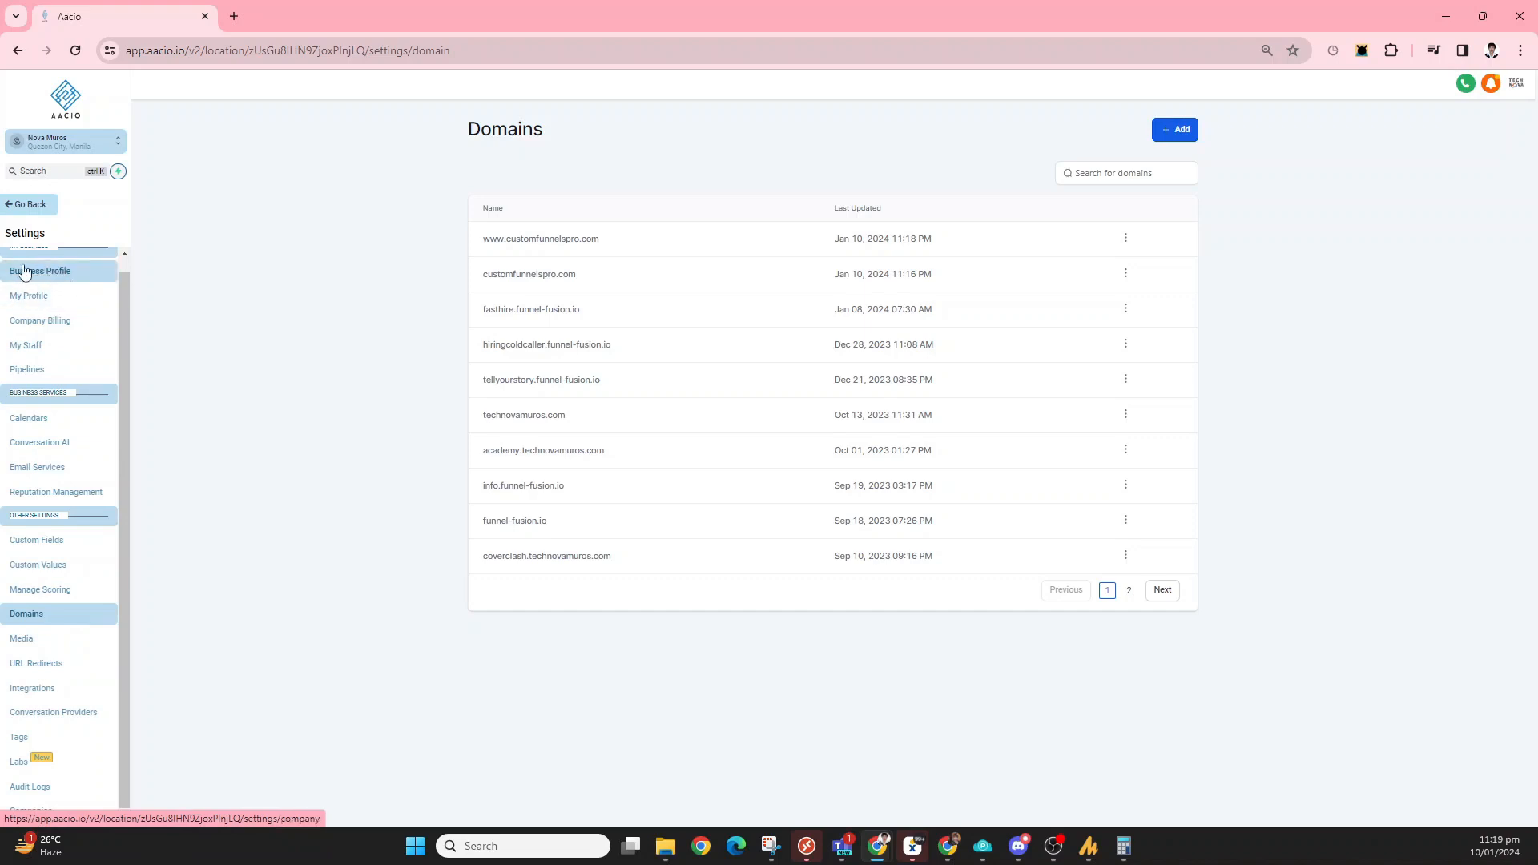
click(1127, 238)
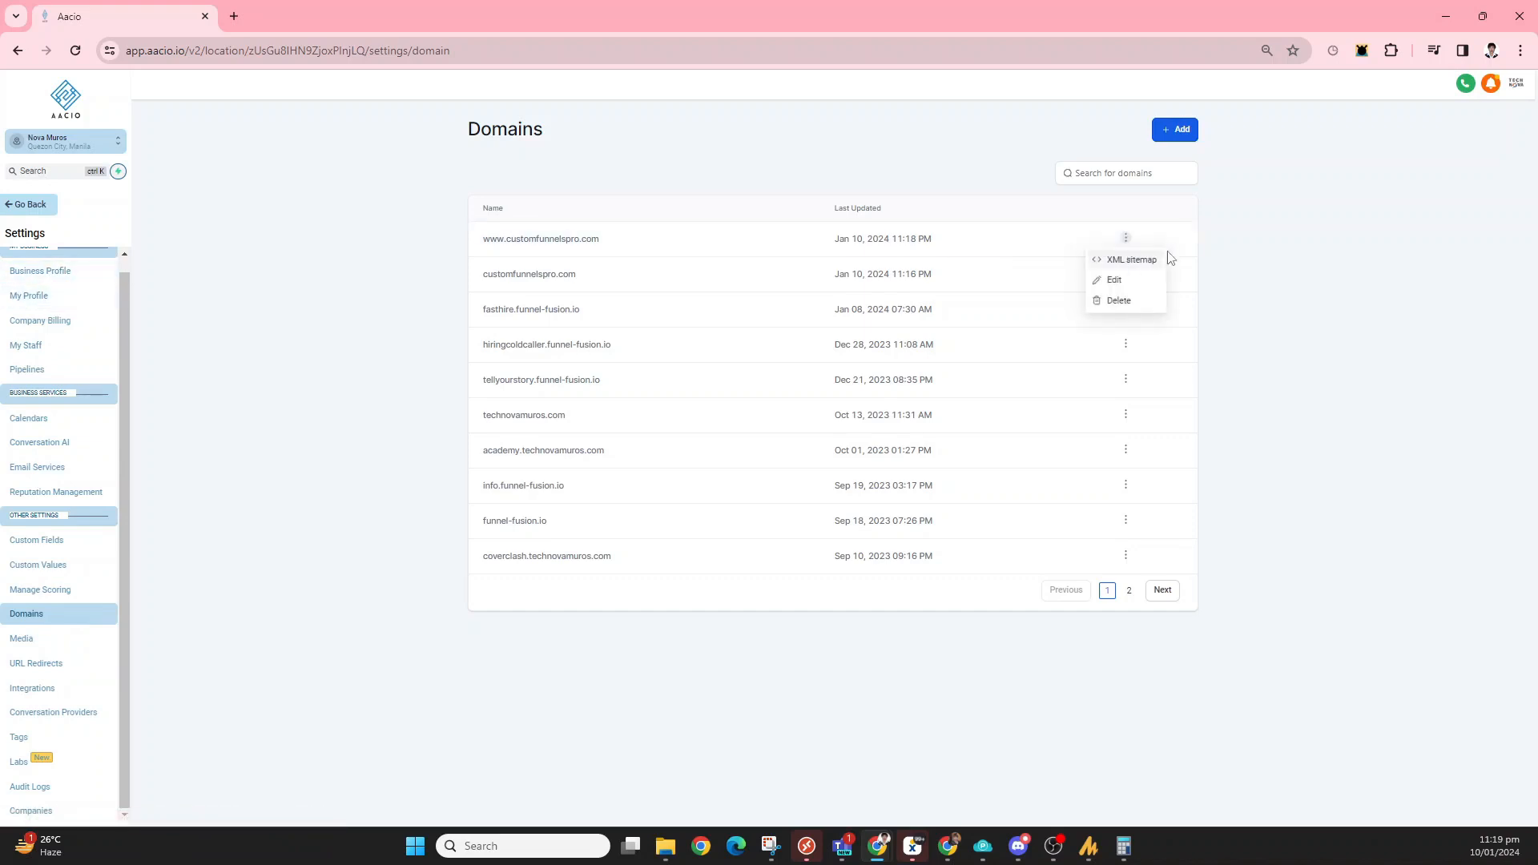
click(1120, 282)
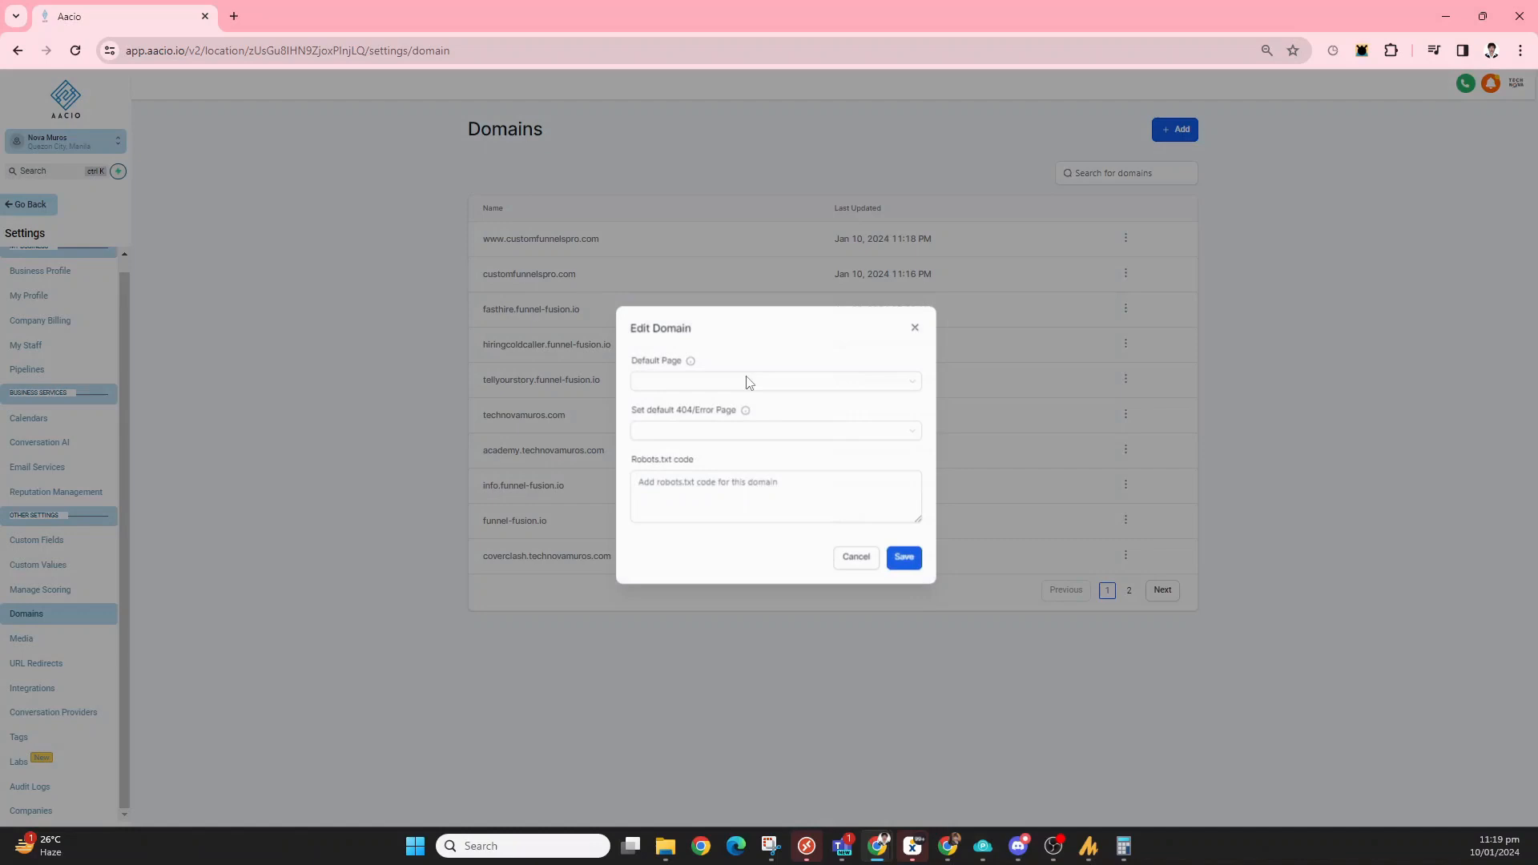
click(667, 382)
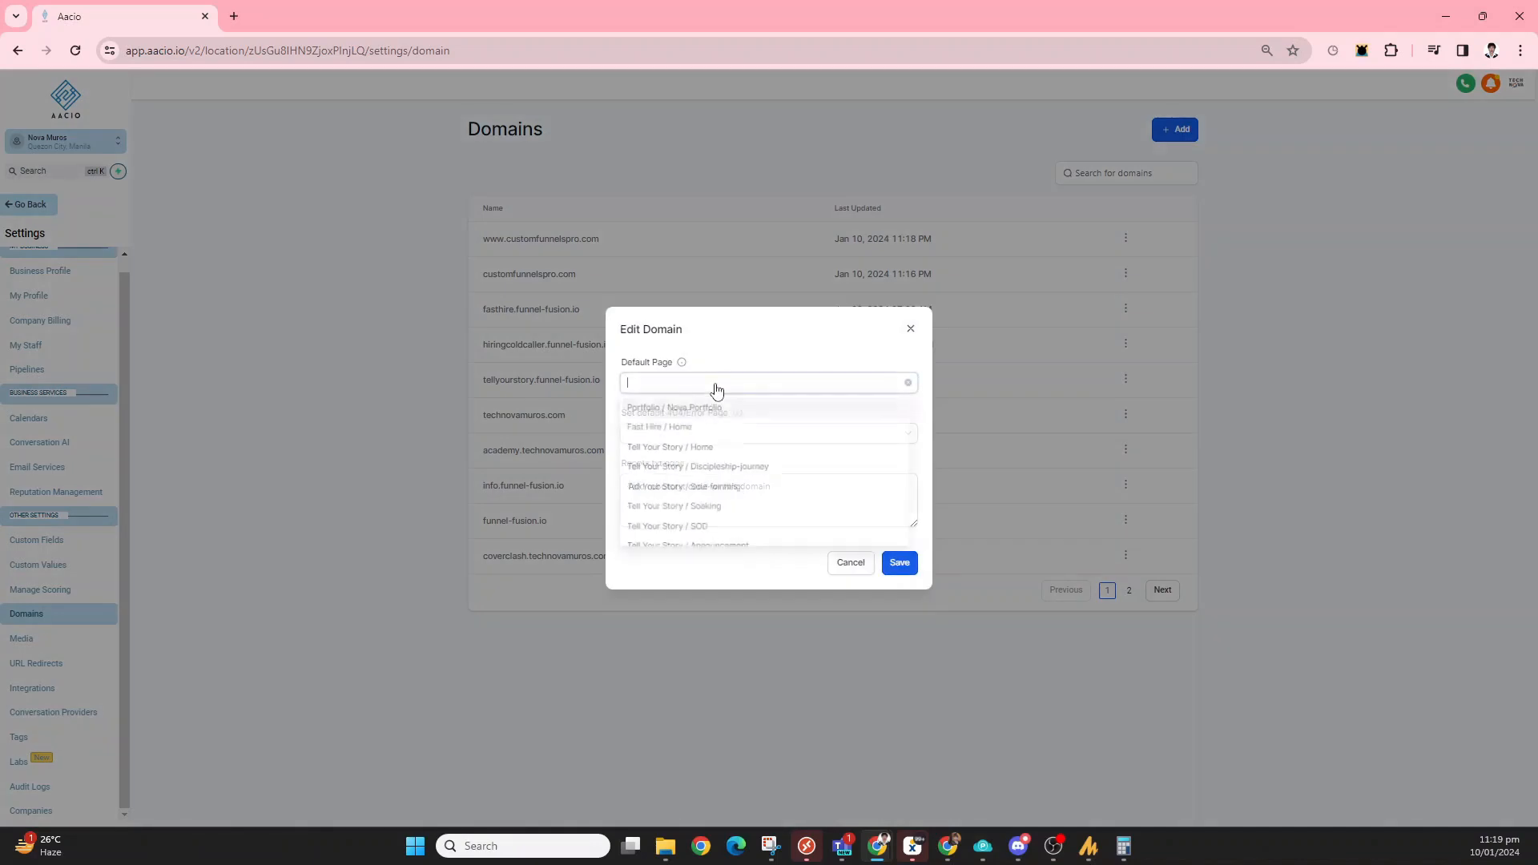
click(705, 429)
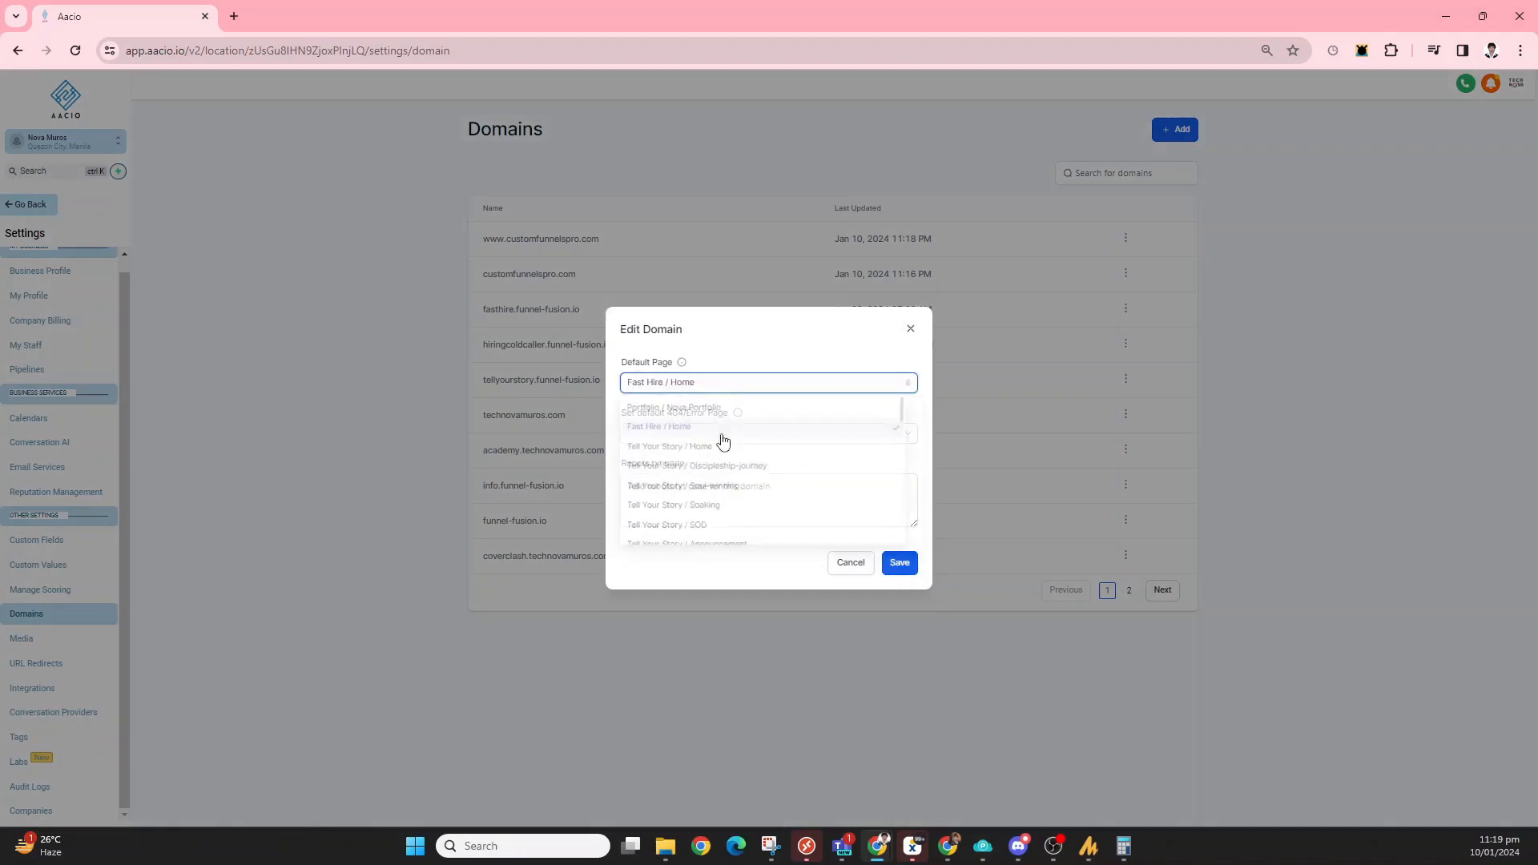
click(744, 328)
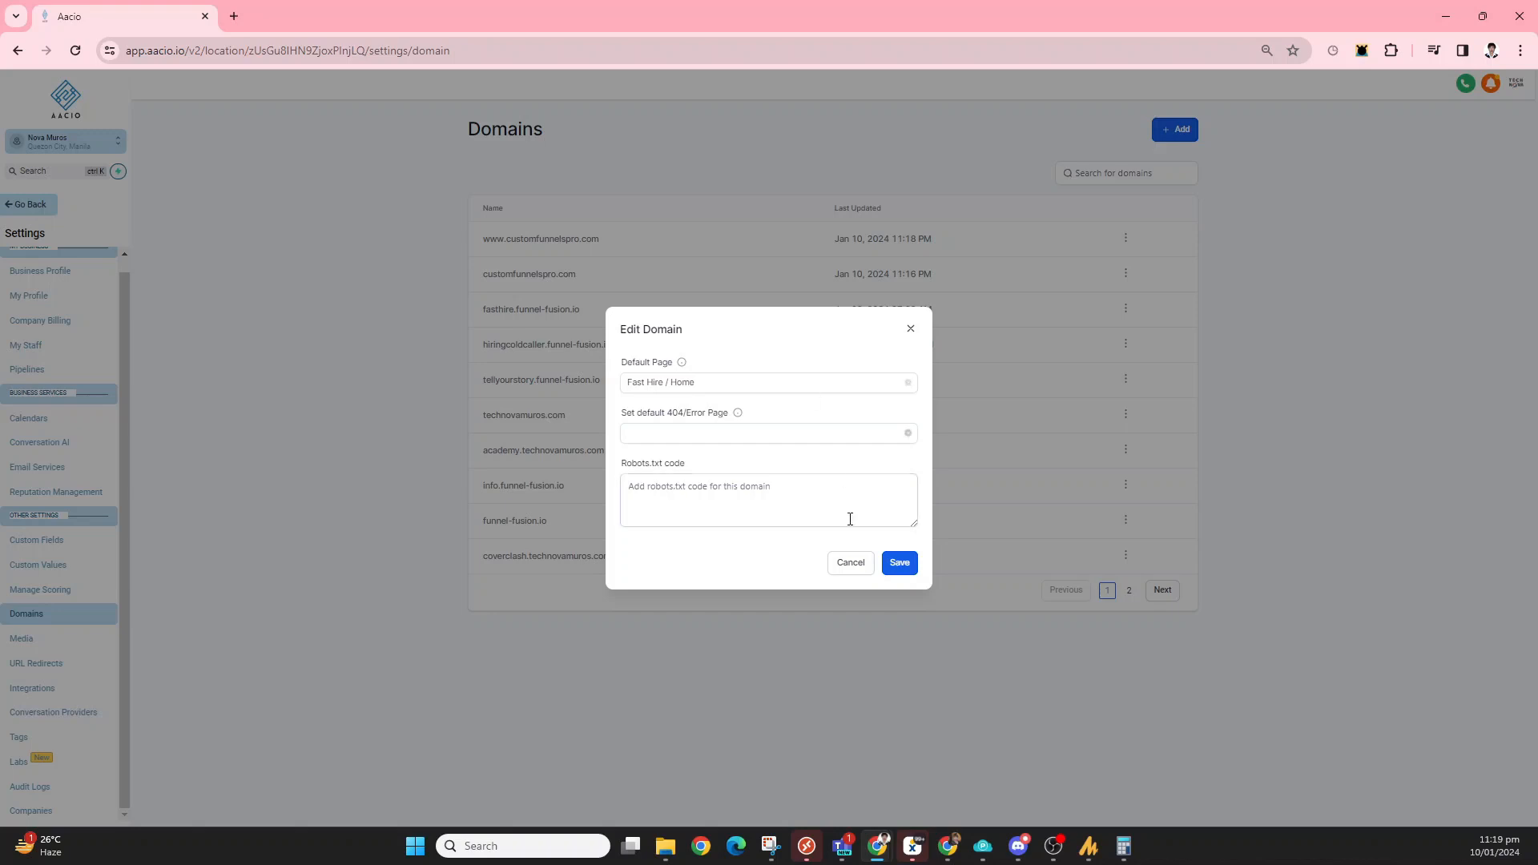
click(899, 566)
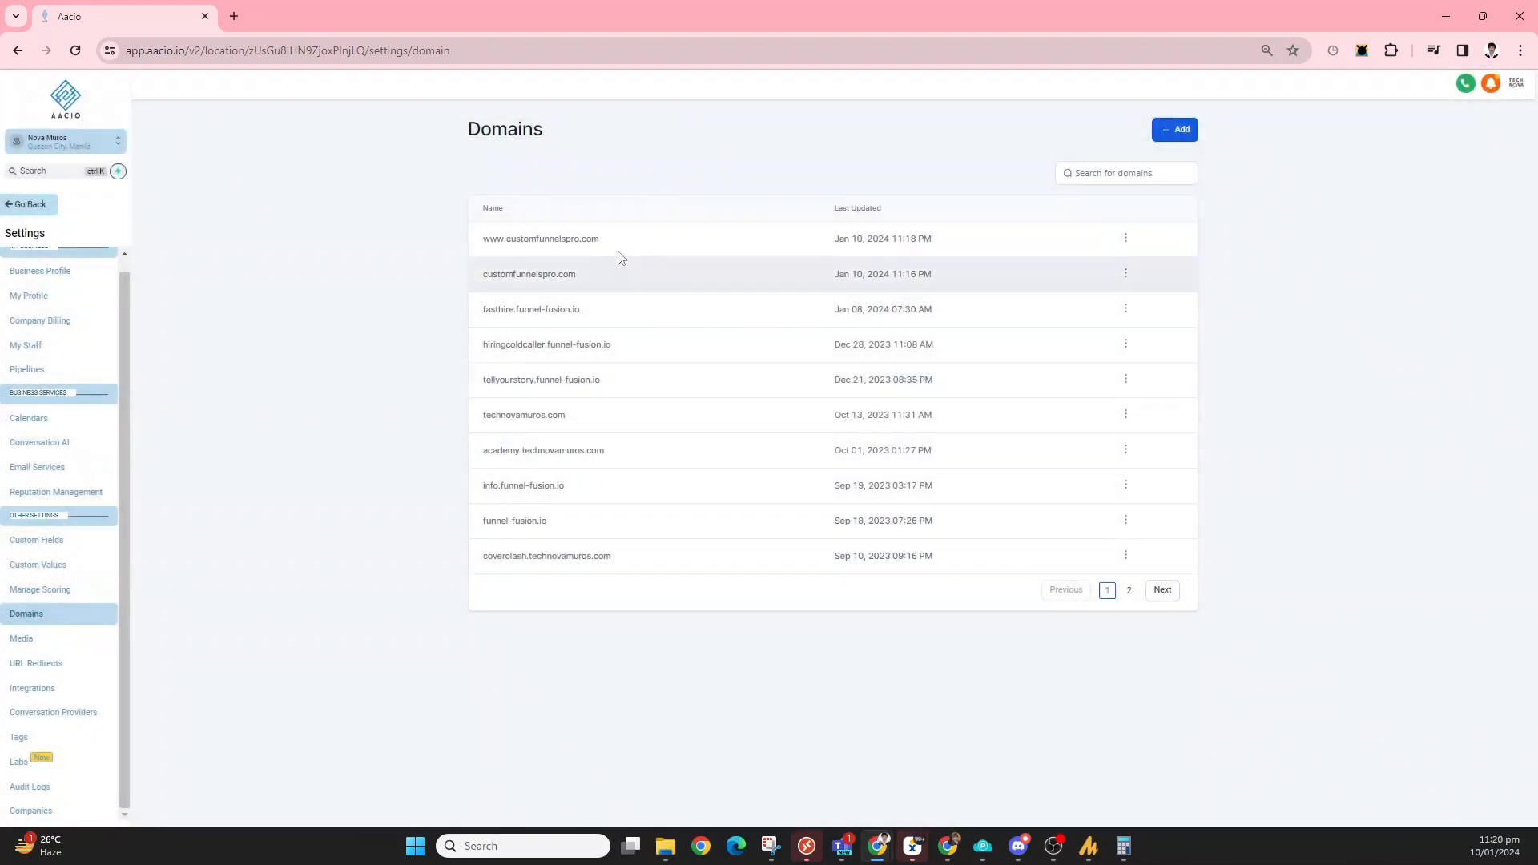
drag(609, 239, 481, 239)
key(ctrl+c)
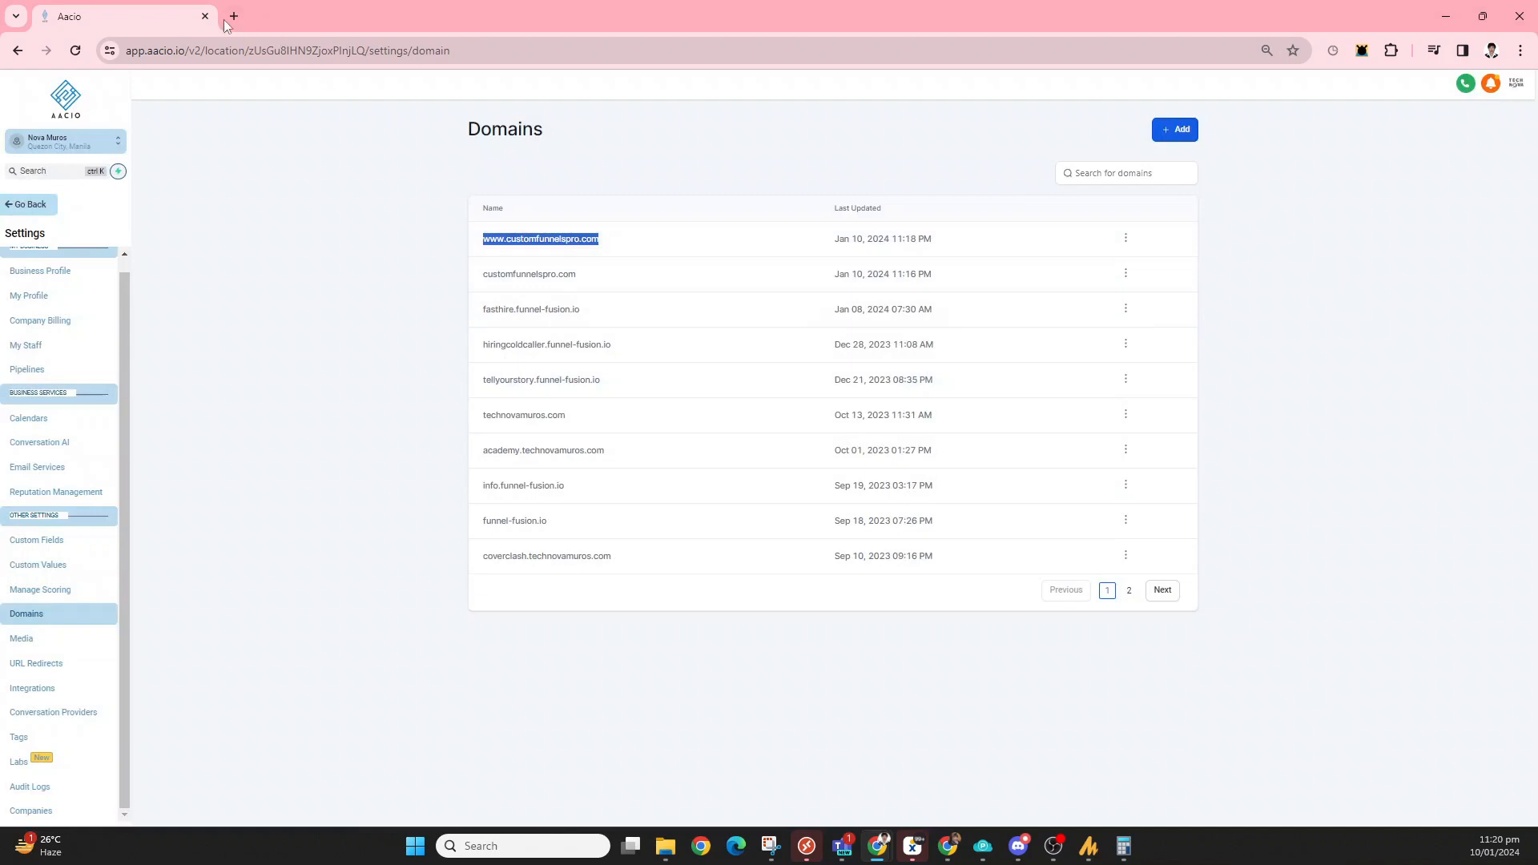
key(ctrl+t)
key(ctrl+v)
key(Return)
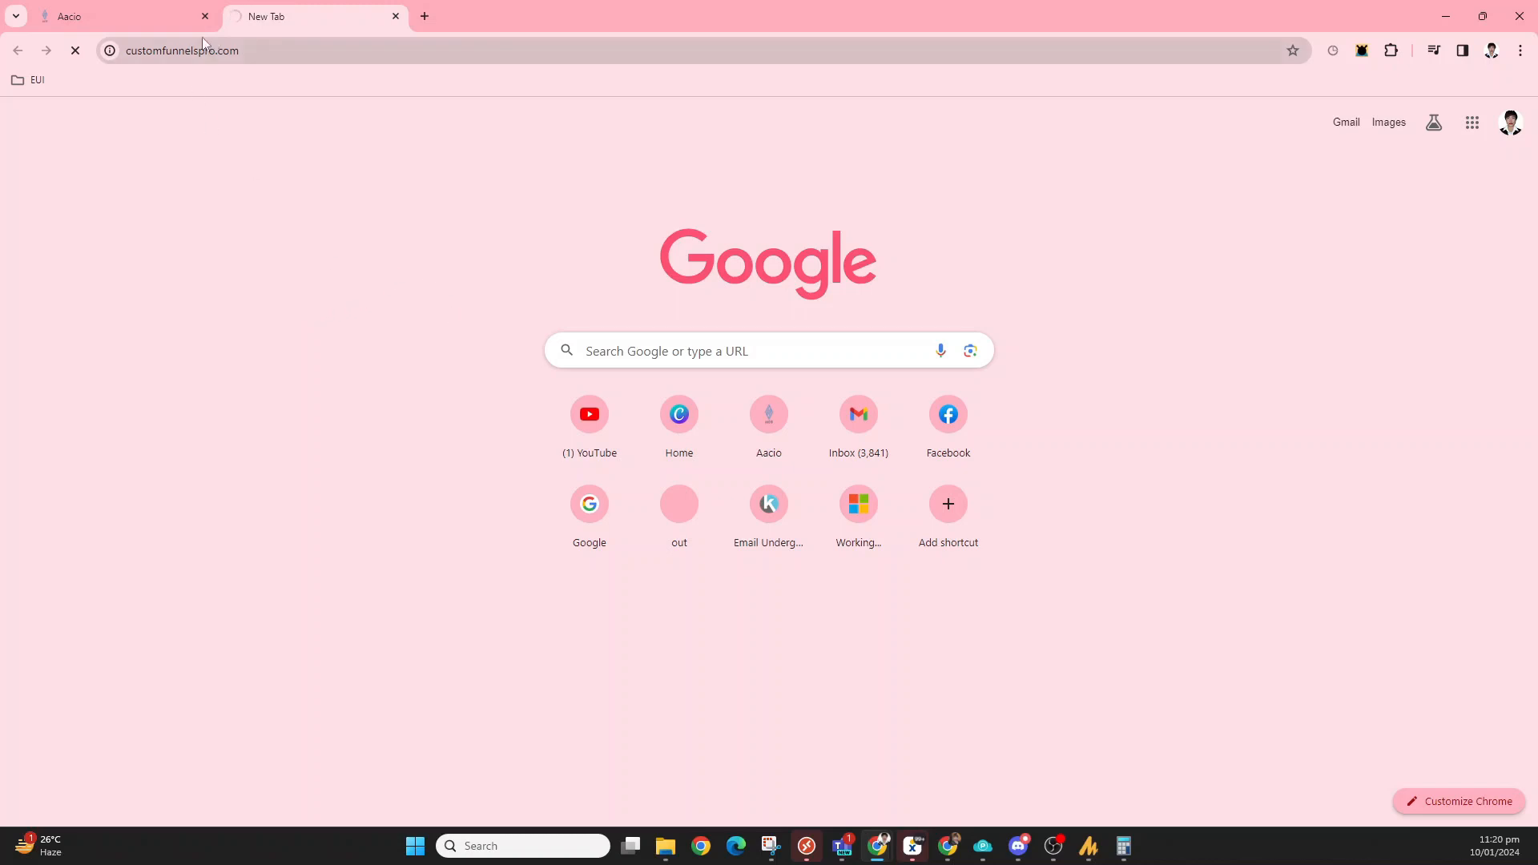
click(160, 16)
click(305, 16)
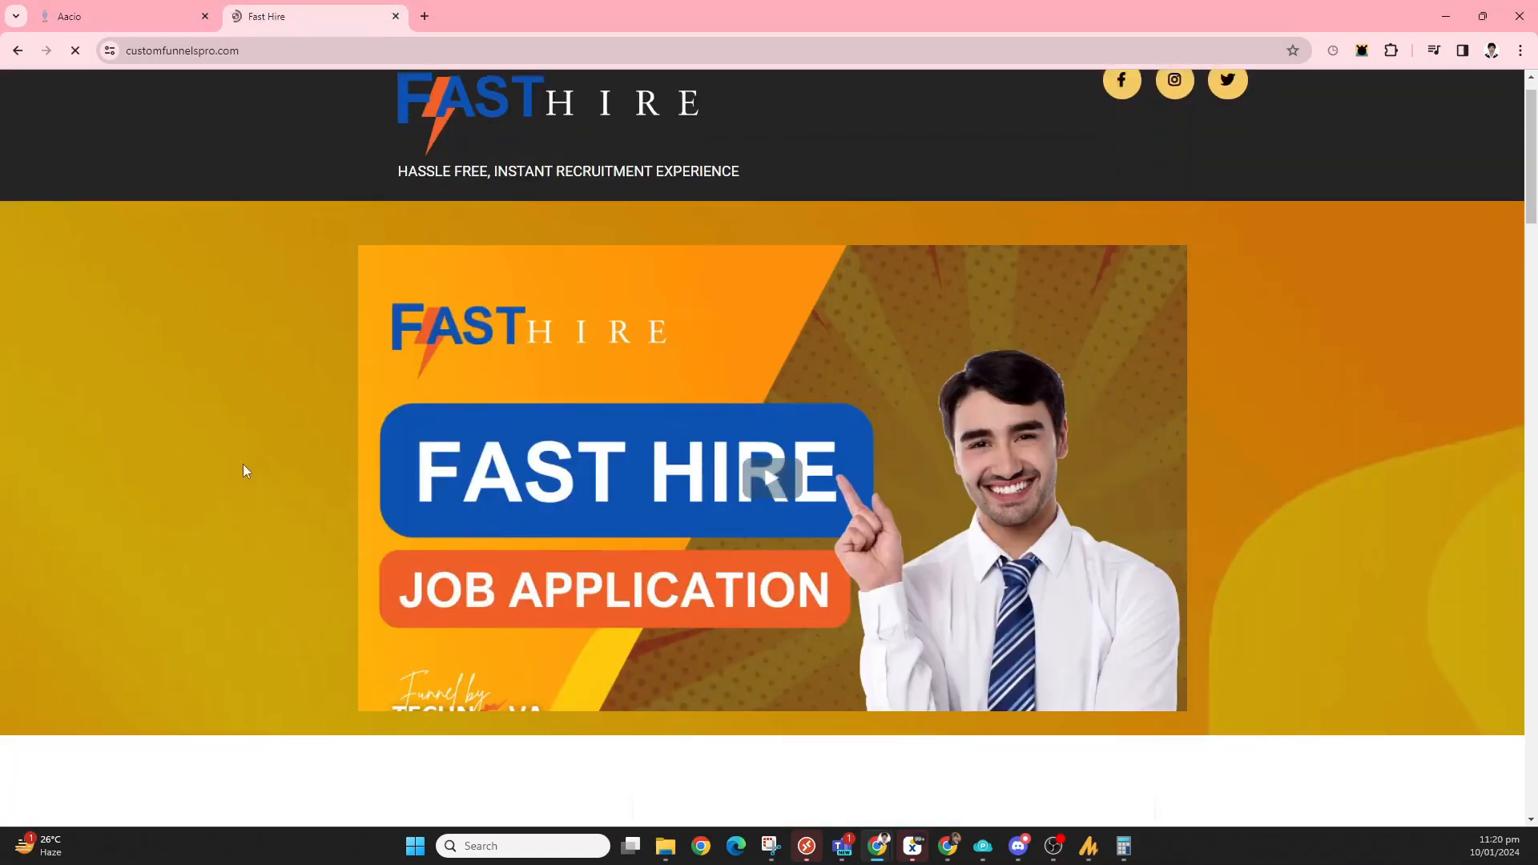
Examine the published Fast Hire page on customfunnelspro.com, including its video, application form and numbered steps.
scroll(243, 470, down, 14)
scroll(244, 469, up, 7)
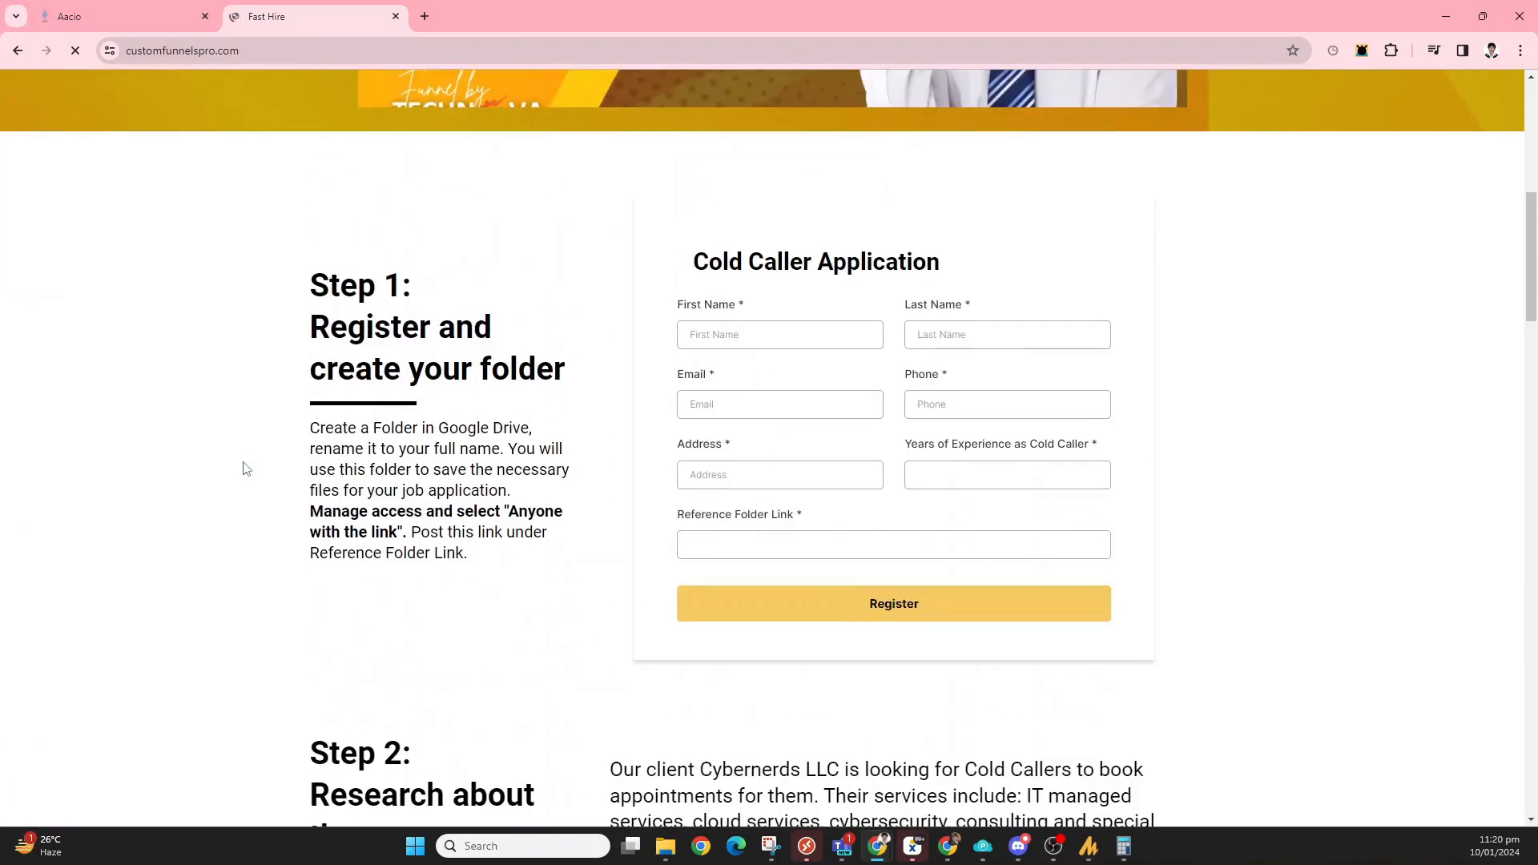
scroll(245, 469, up, 8)
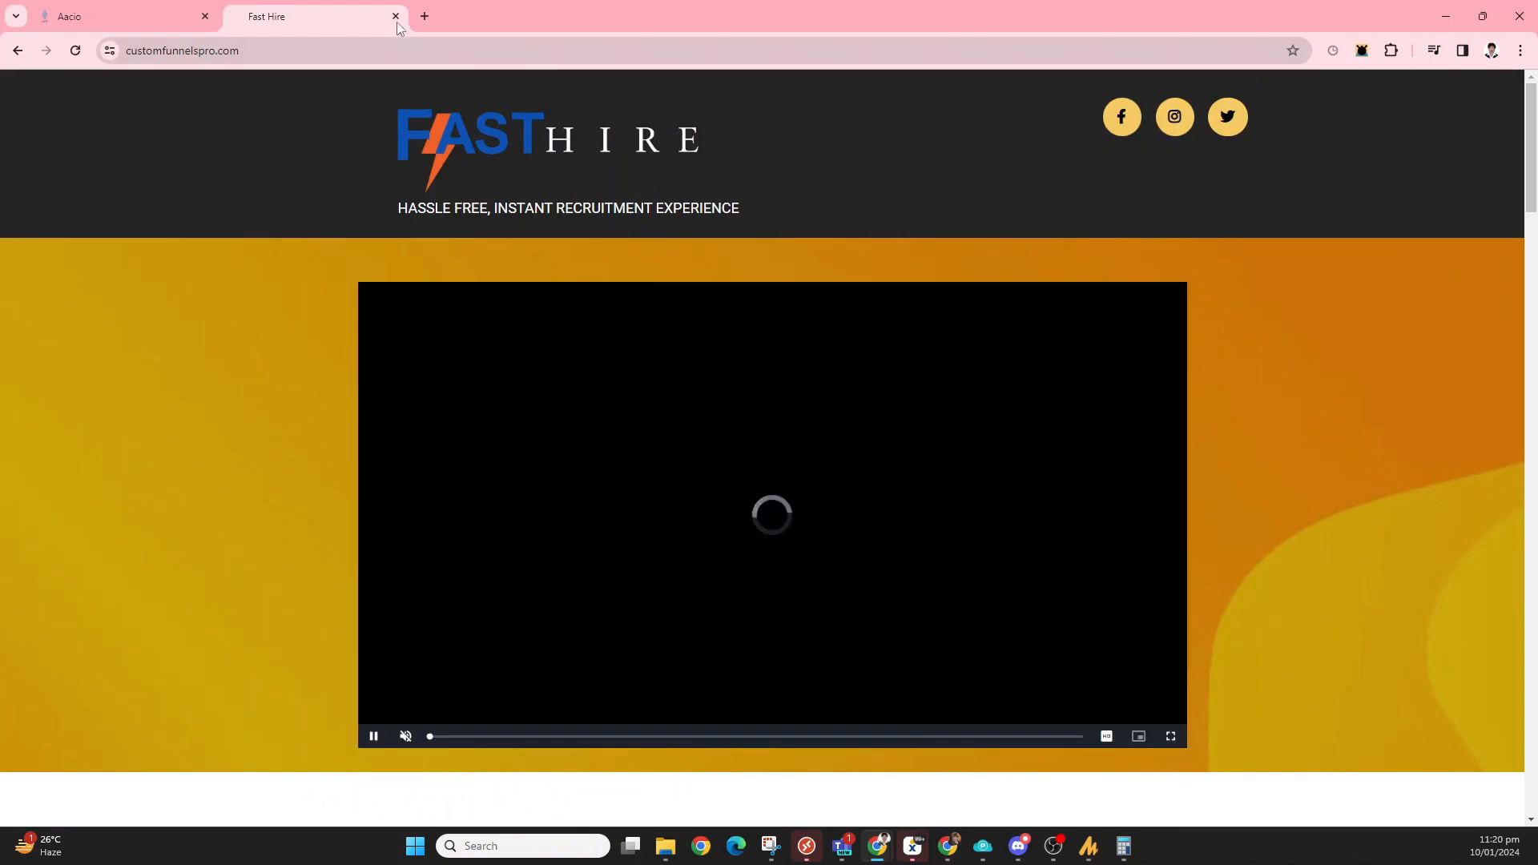
scroll(521, 364, down, 2)
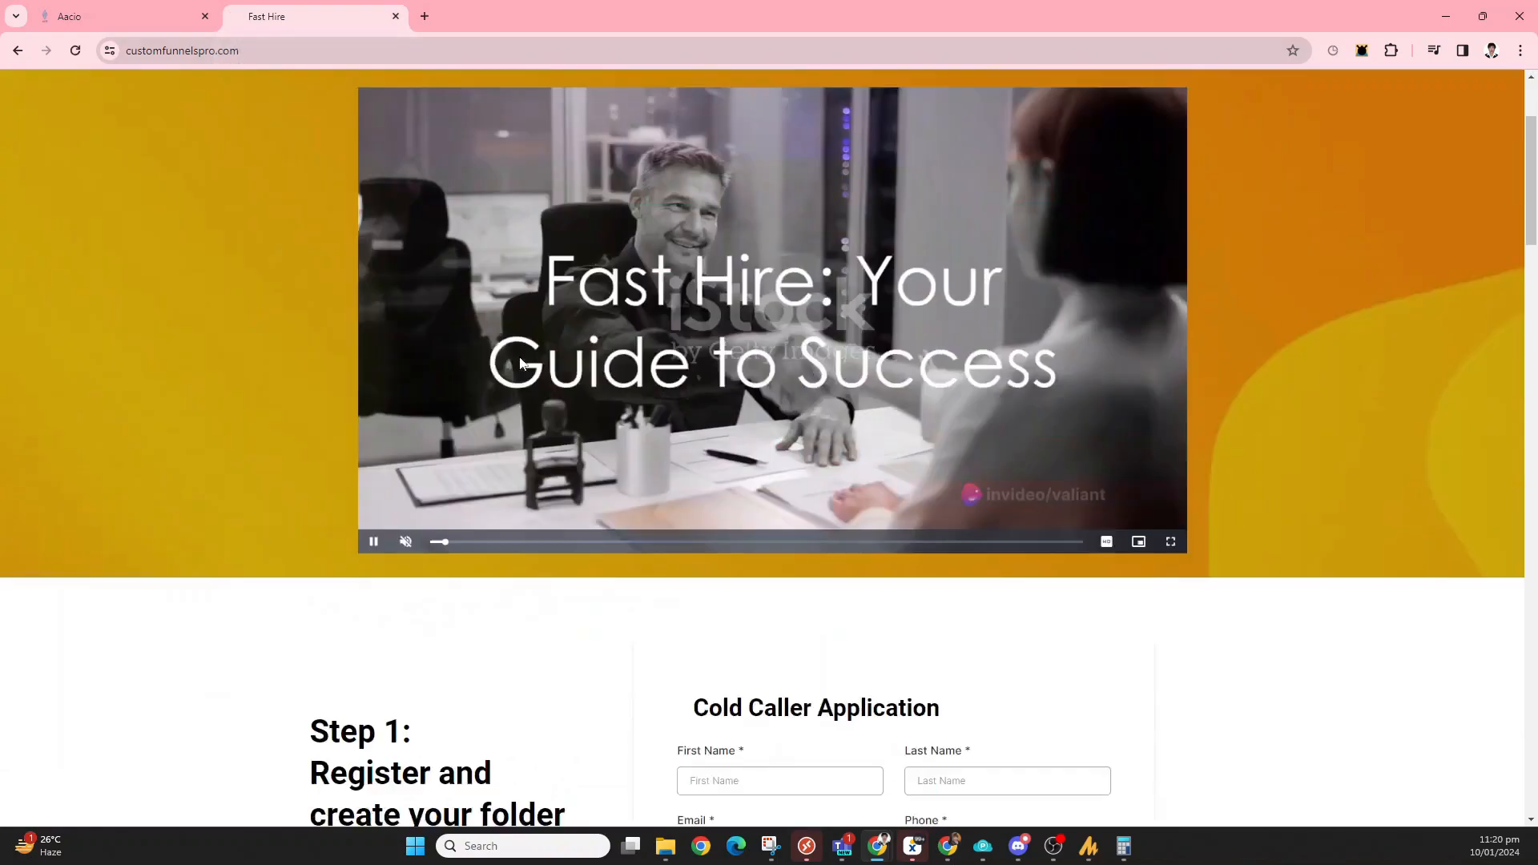
scroll(561, 461, down, 15)
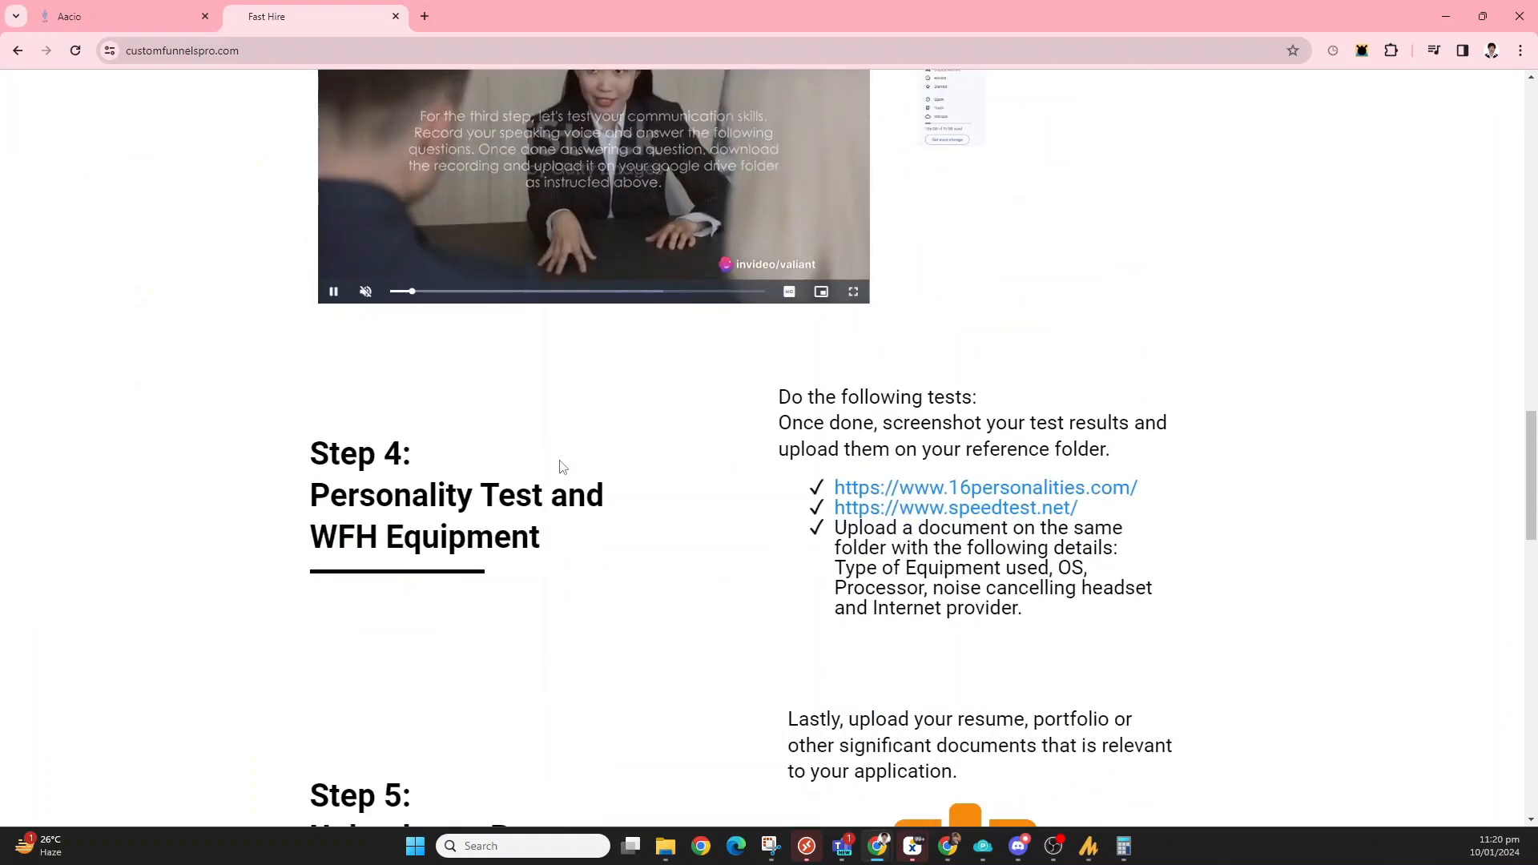
scroll(561, 465, down, 14)
scroll(561, 464, up, 20)
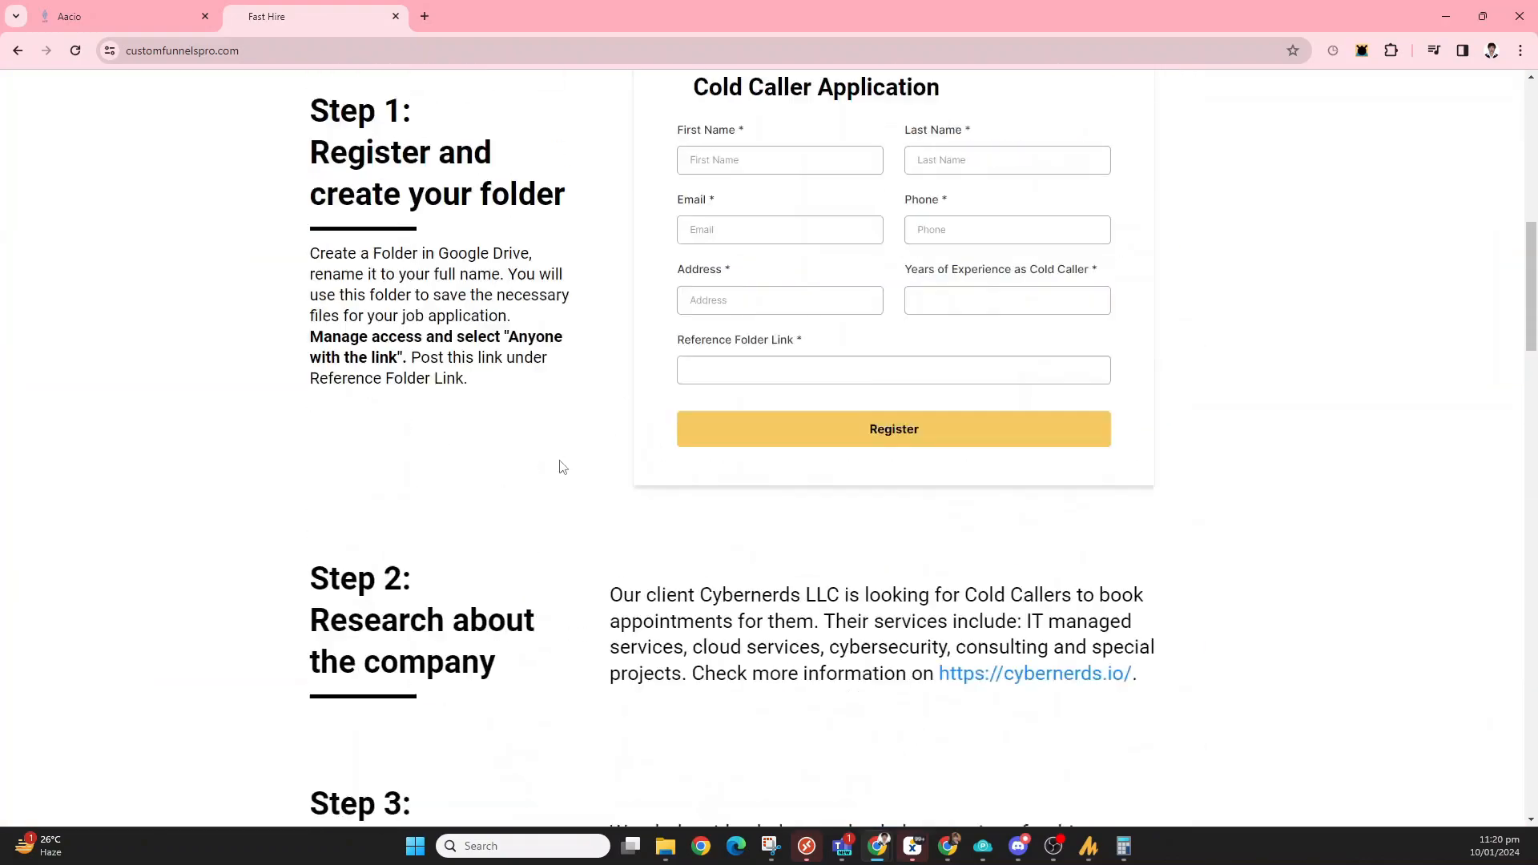
Review the published page's header, video and Cold Caller Application form again, and close its browser tab to return to the Aacio domain list.
scroll(561, 465, up, 8)
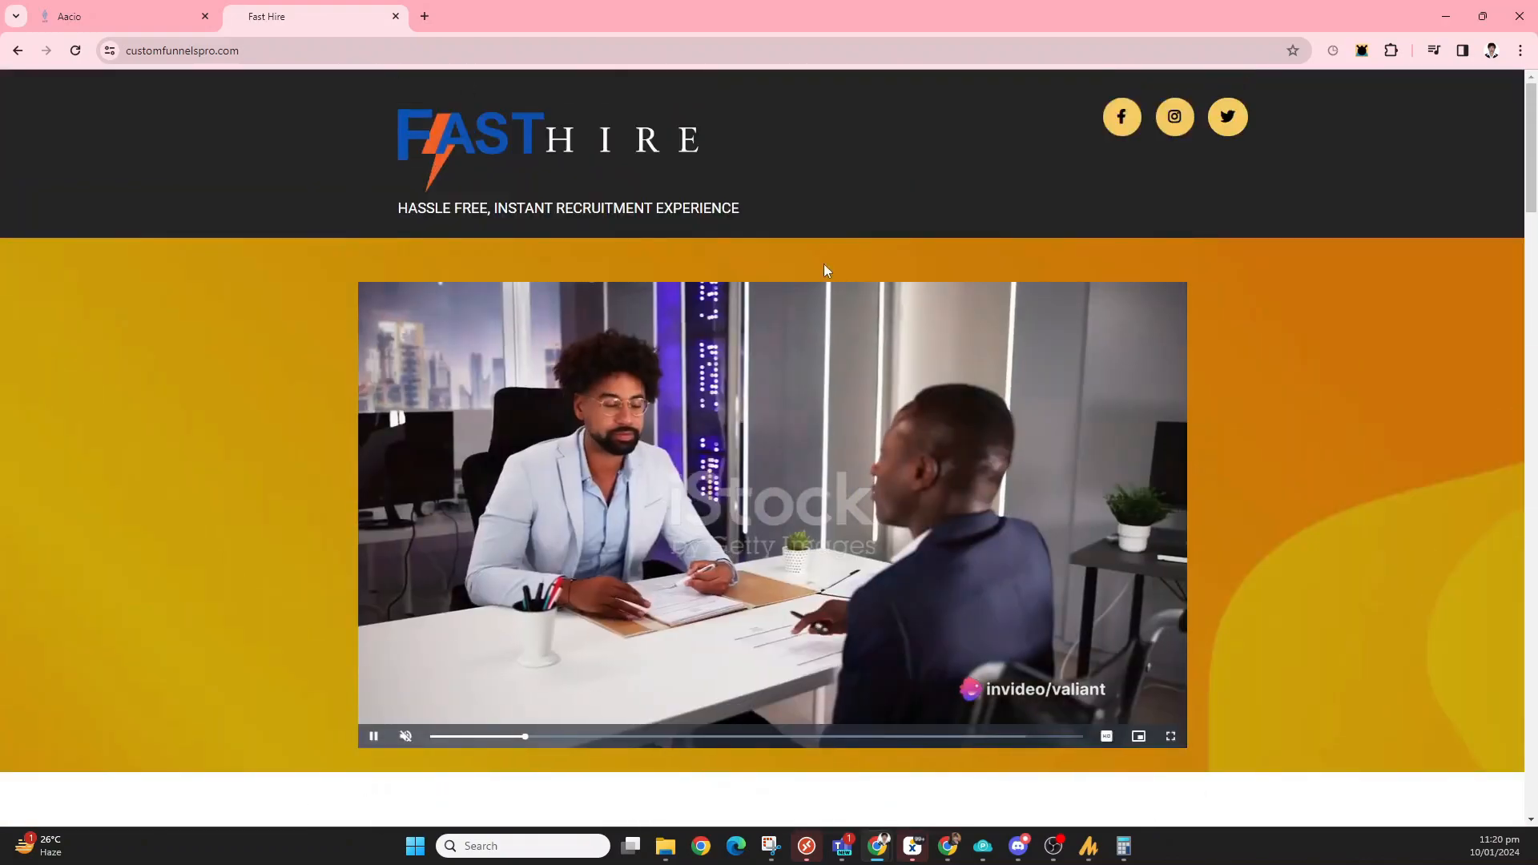
scroll(824, 265, down, 1)
scroll(745, 216, up, 1)
drag(752, 175, 784, 179)
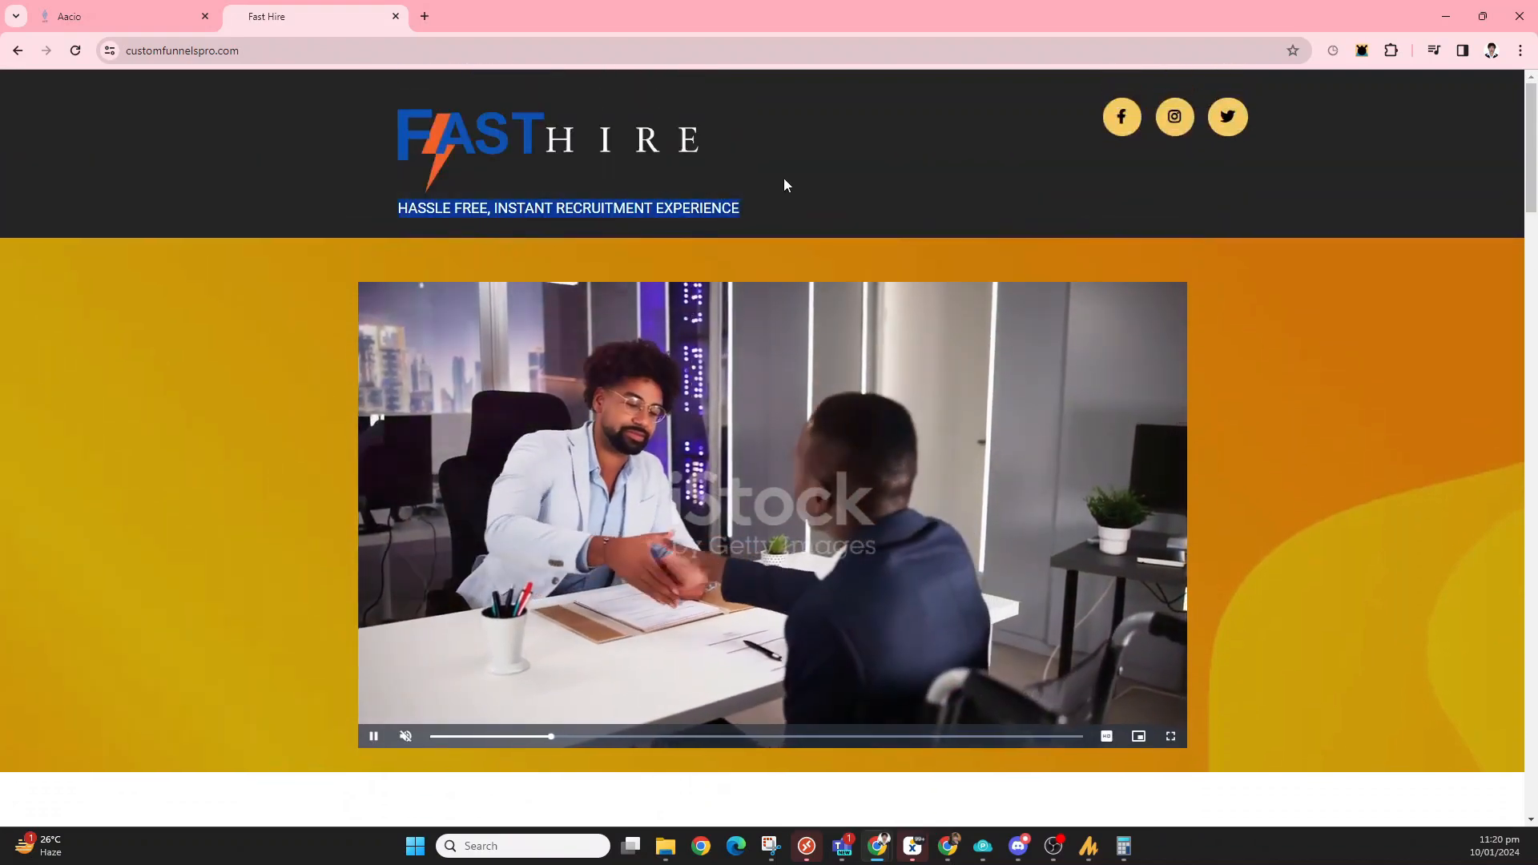
click(784, 186)
scroll(784, 185, down, 6)
scroll(760, 210, up, 5)
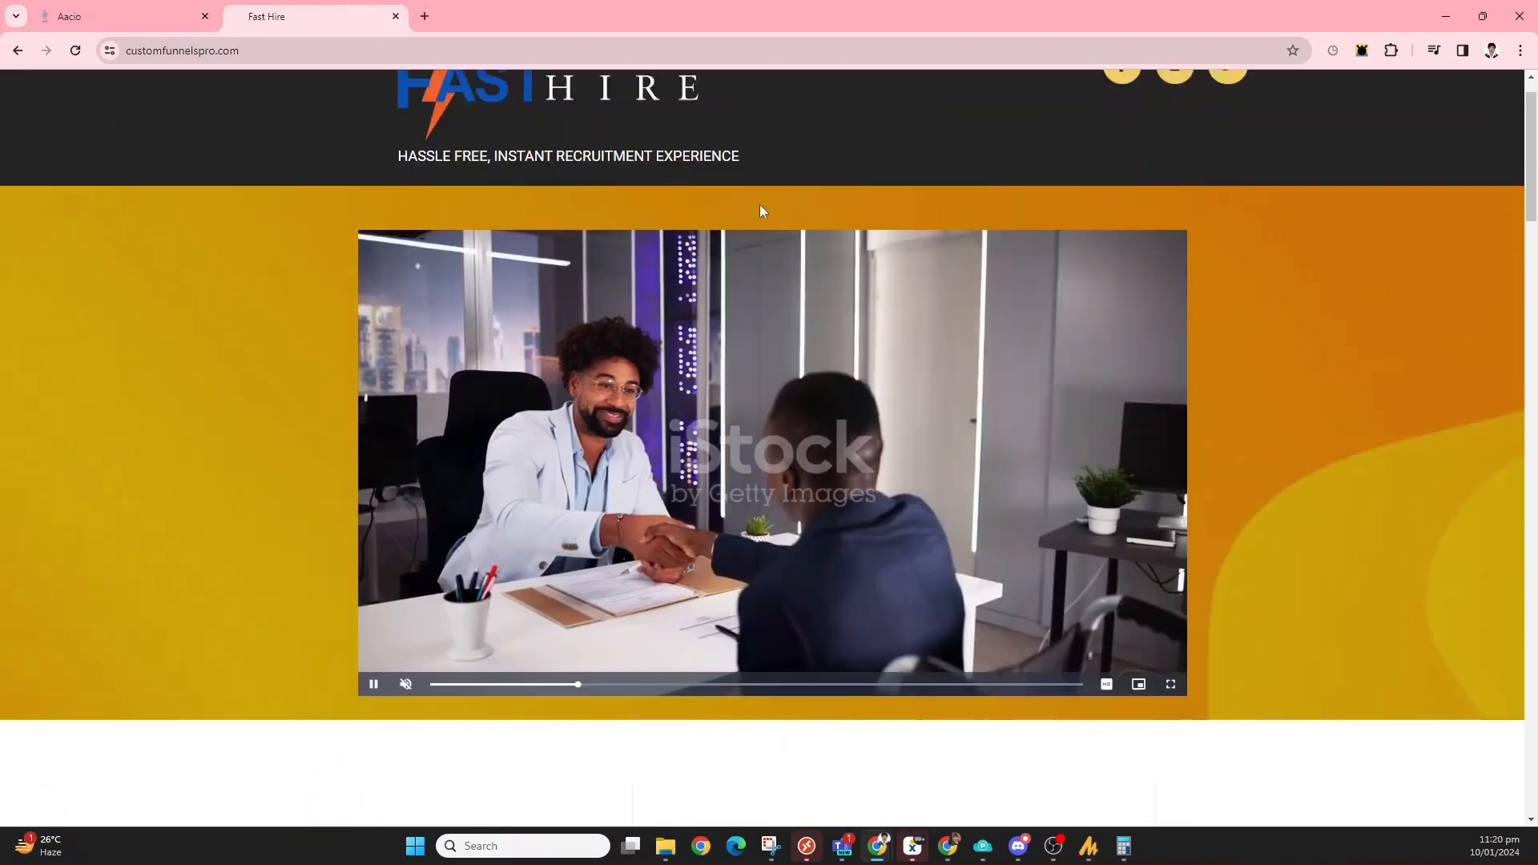
scroll(760, 211, up, 1)
scroll(1077, 353, down, 6)
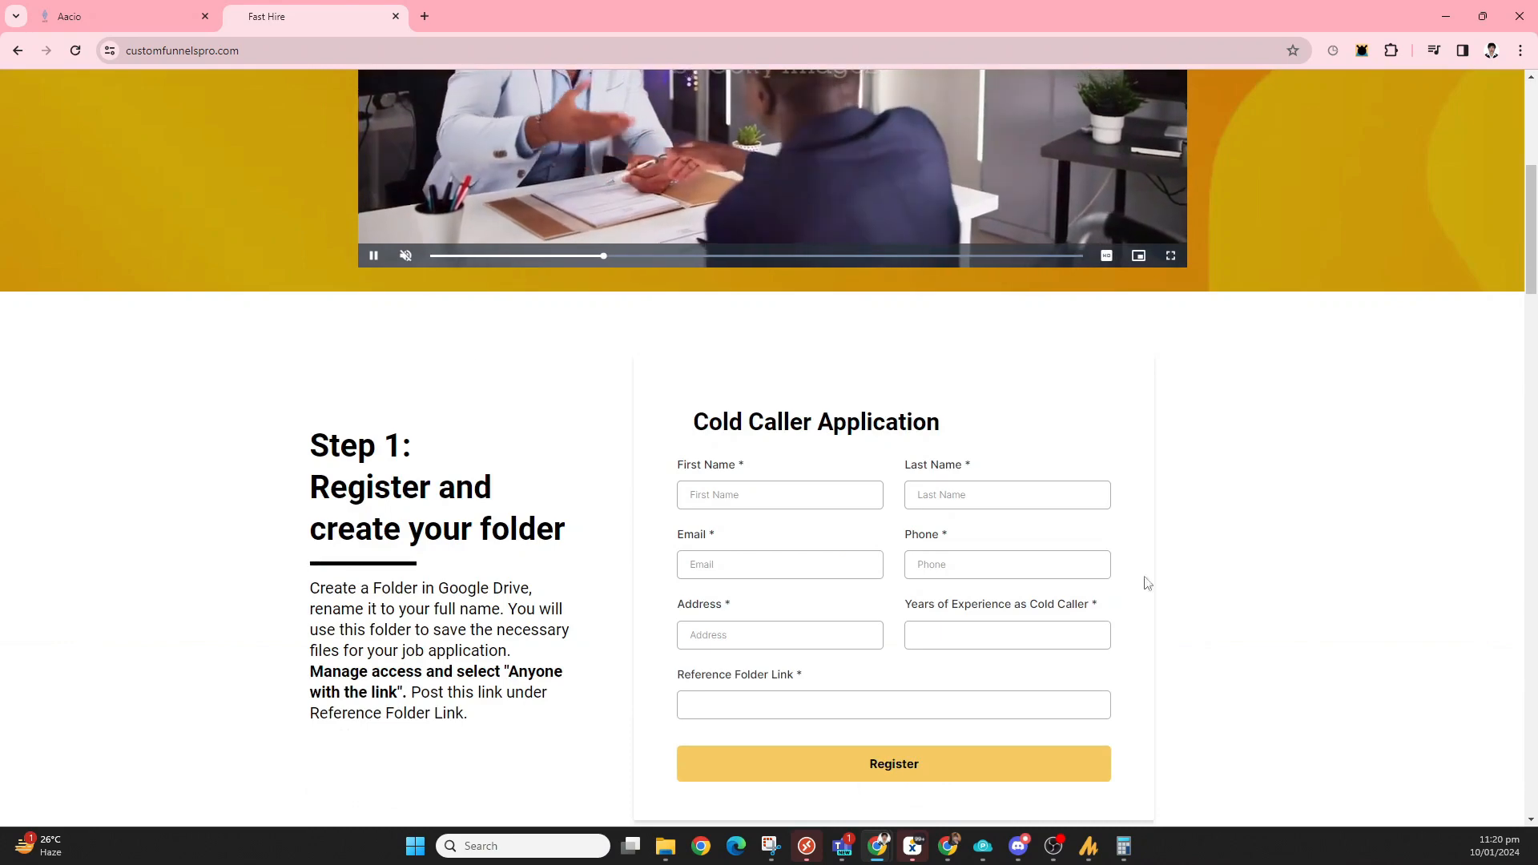
scroll(1174, 523, up, 5)
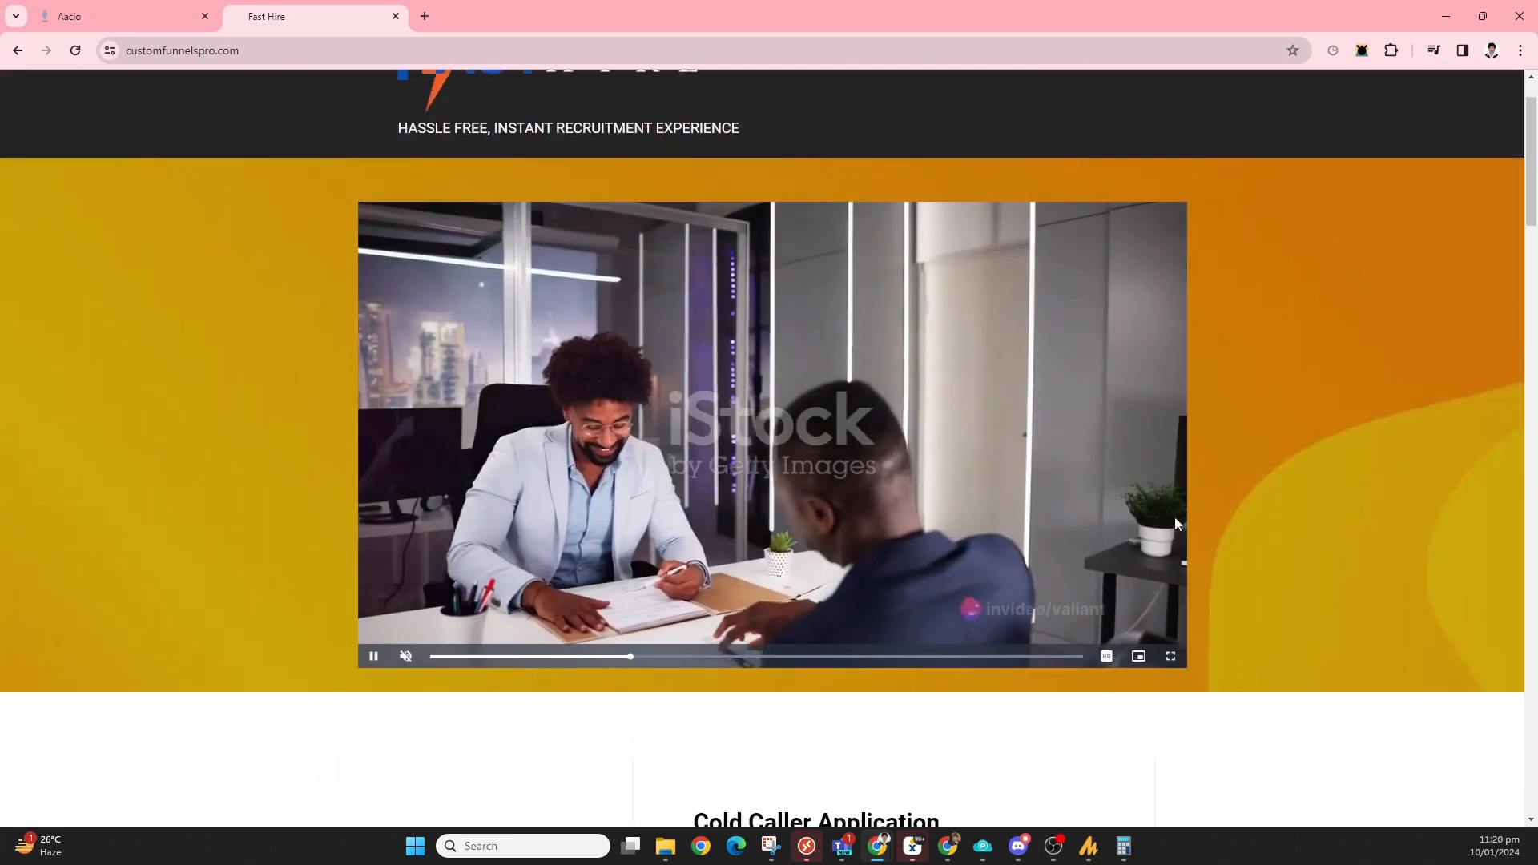
scroll(1199, 517, up, 1)
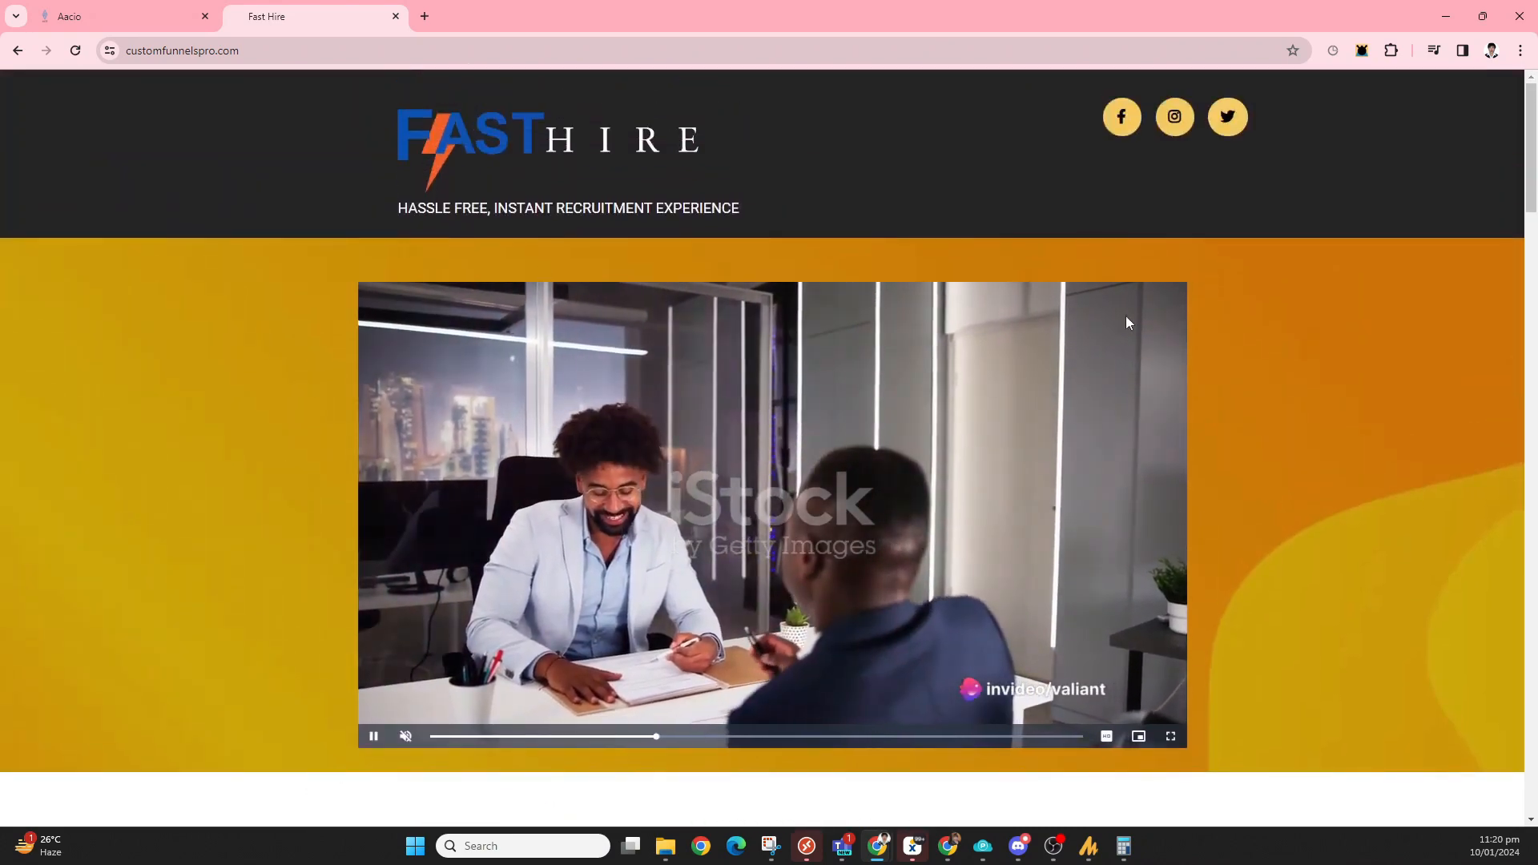
scroll(1295, 387, down, 6)
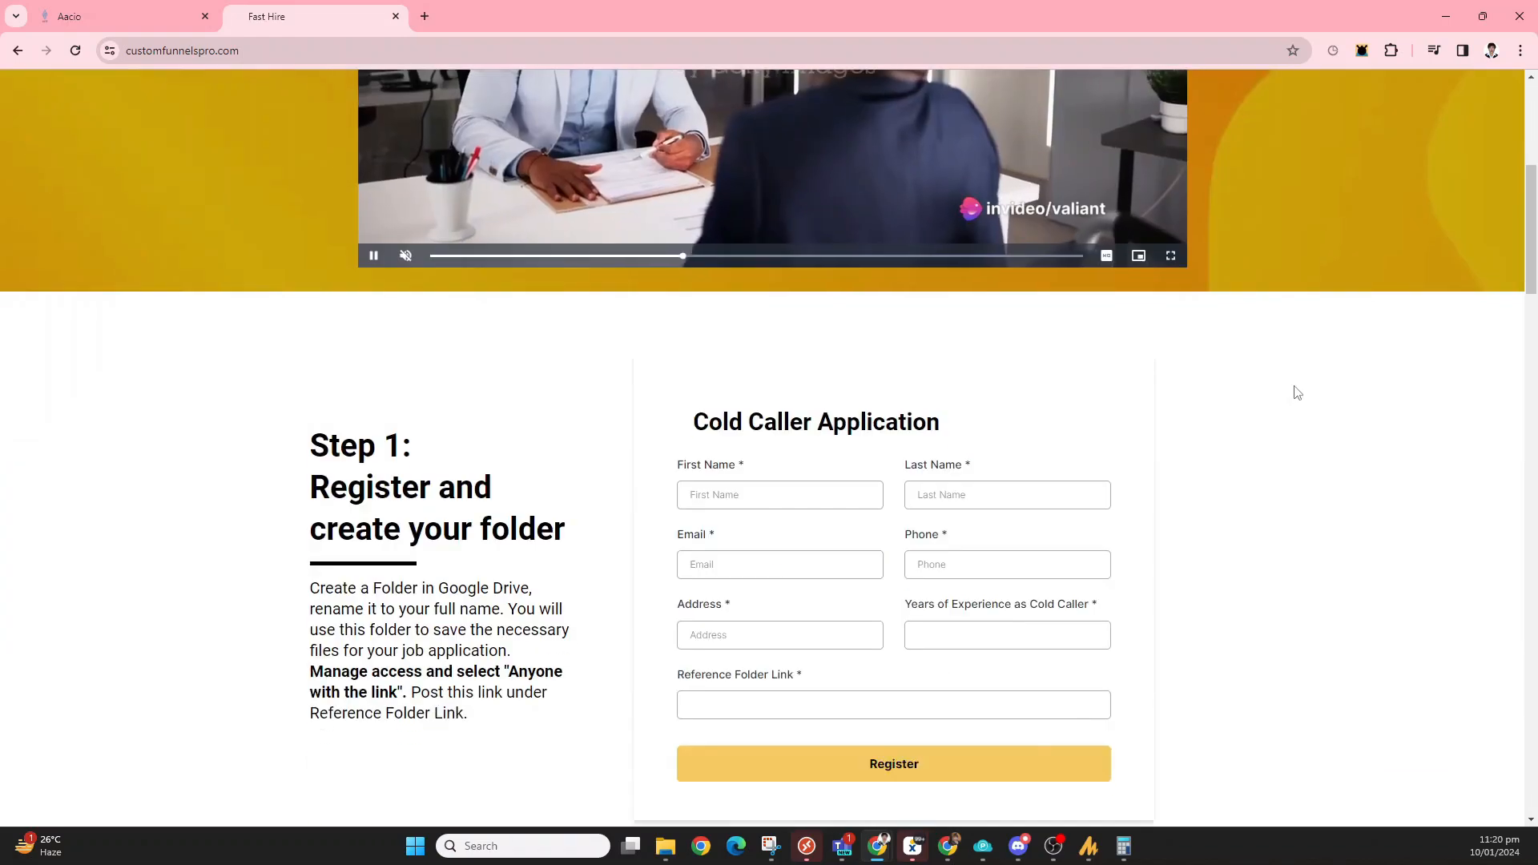
scroll(1297, 391, down, 5)
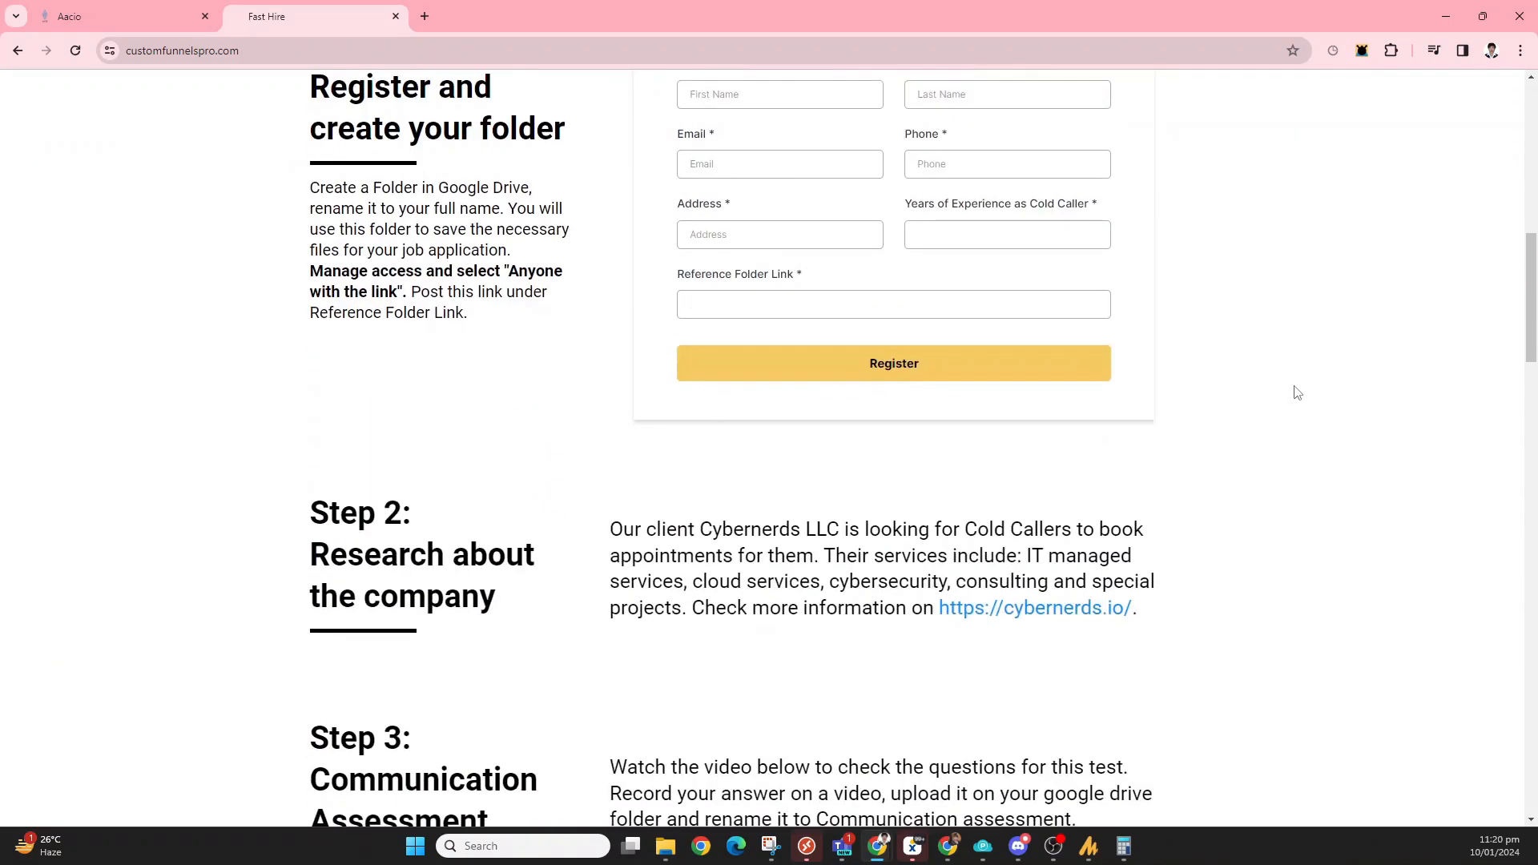
scroll(1297, 391, up, 4)
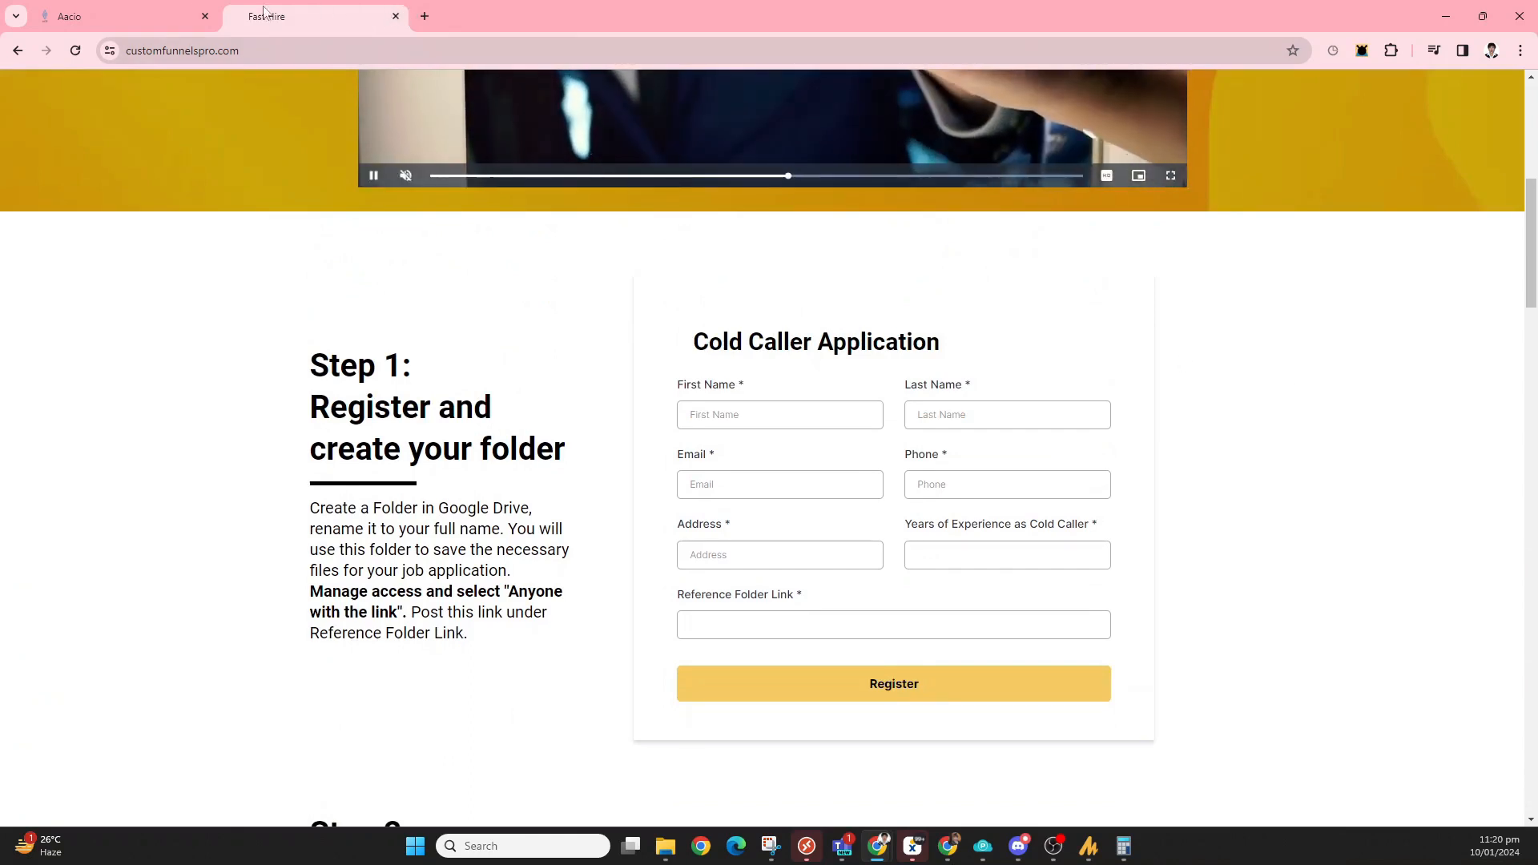
click(395, 16)
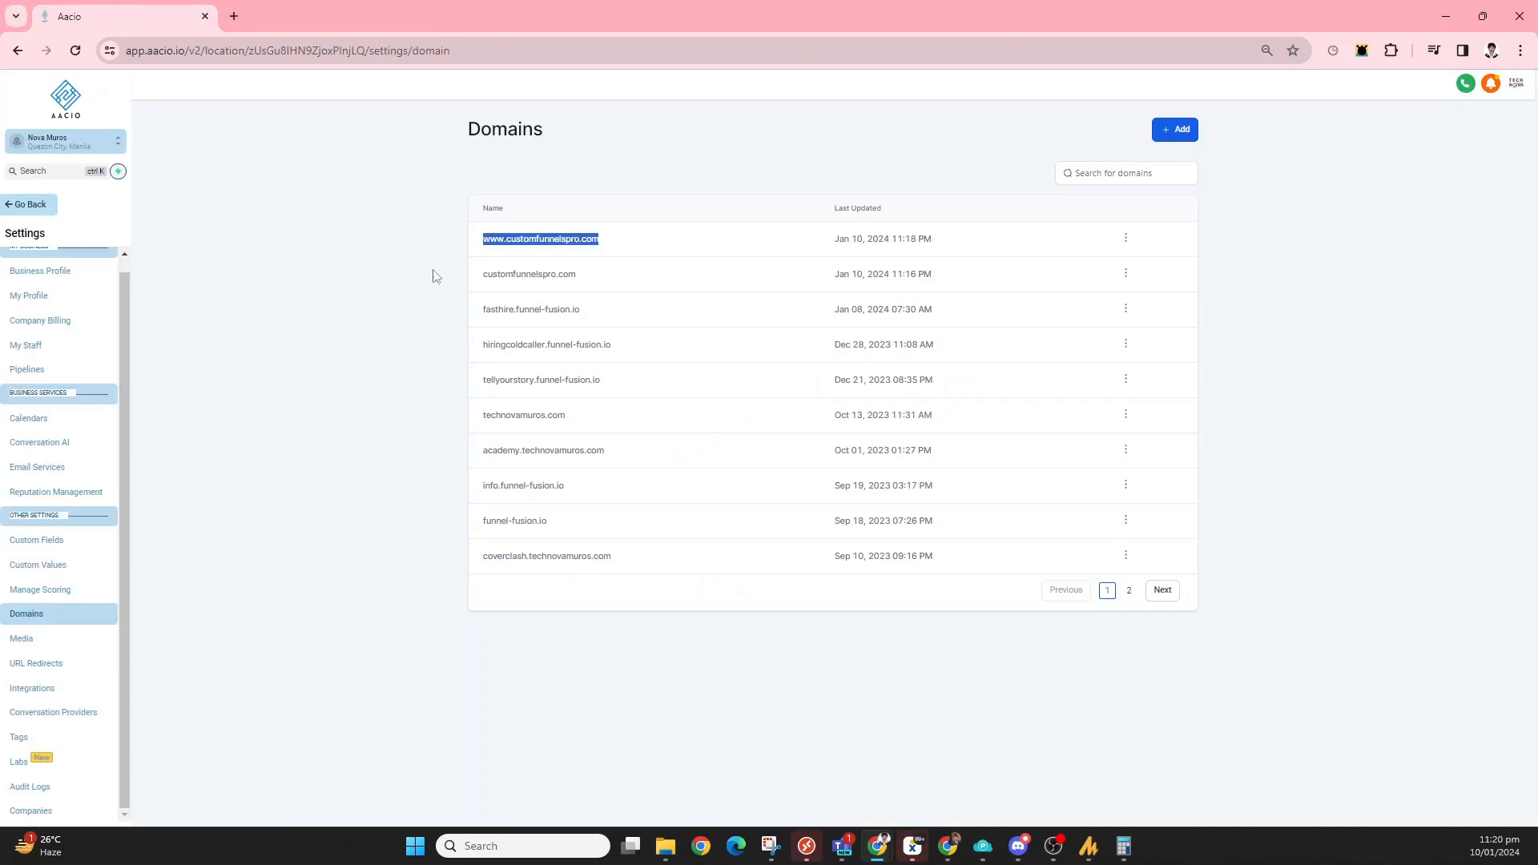
click(406, 473)
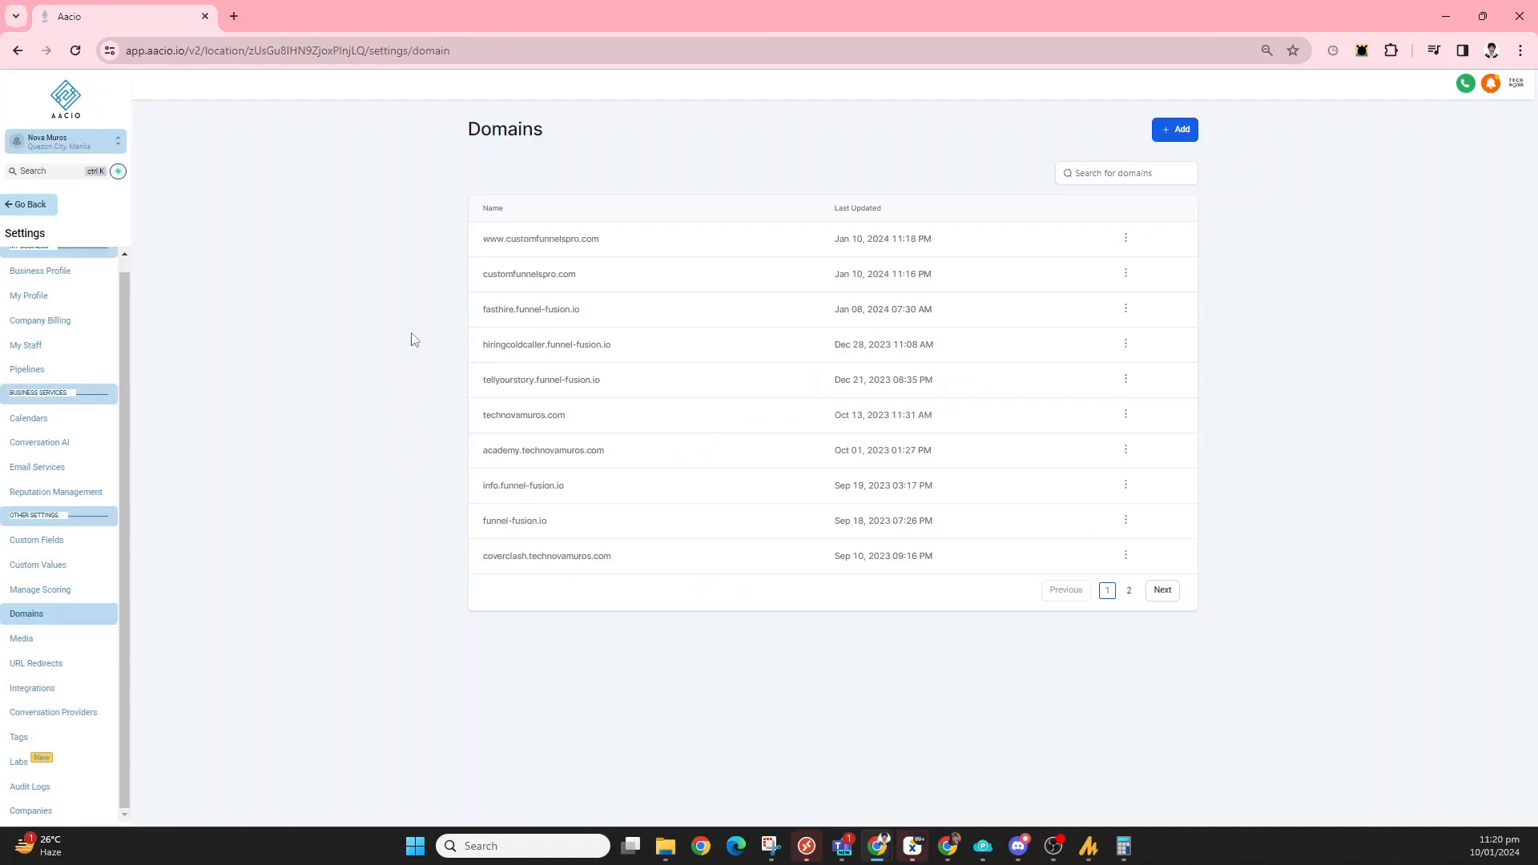
Open the Email Services settings, inspect the SMTP provider choices for adding an own email service, and close the dialog without adding one.
click(57, 466)
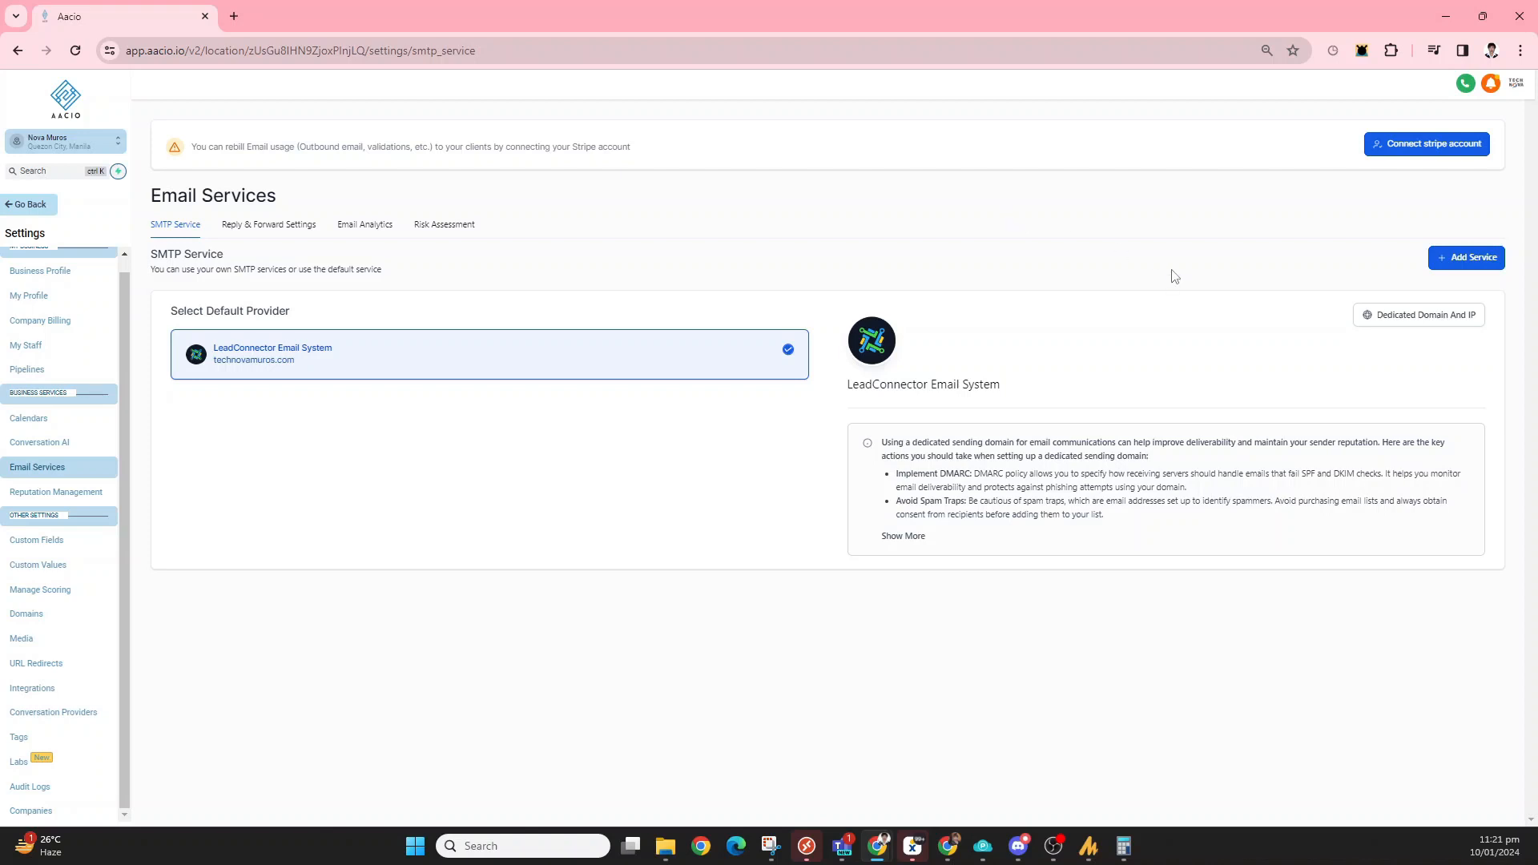
click(1438, 259)
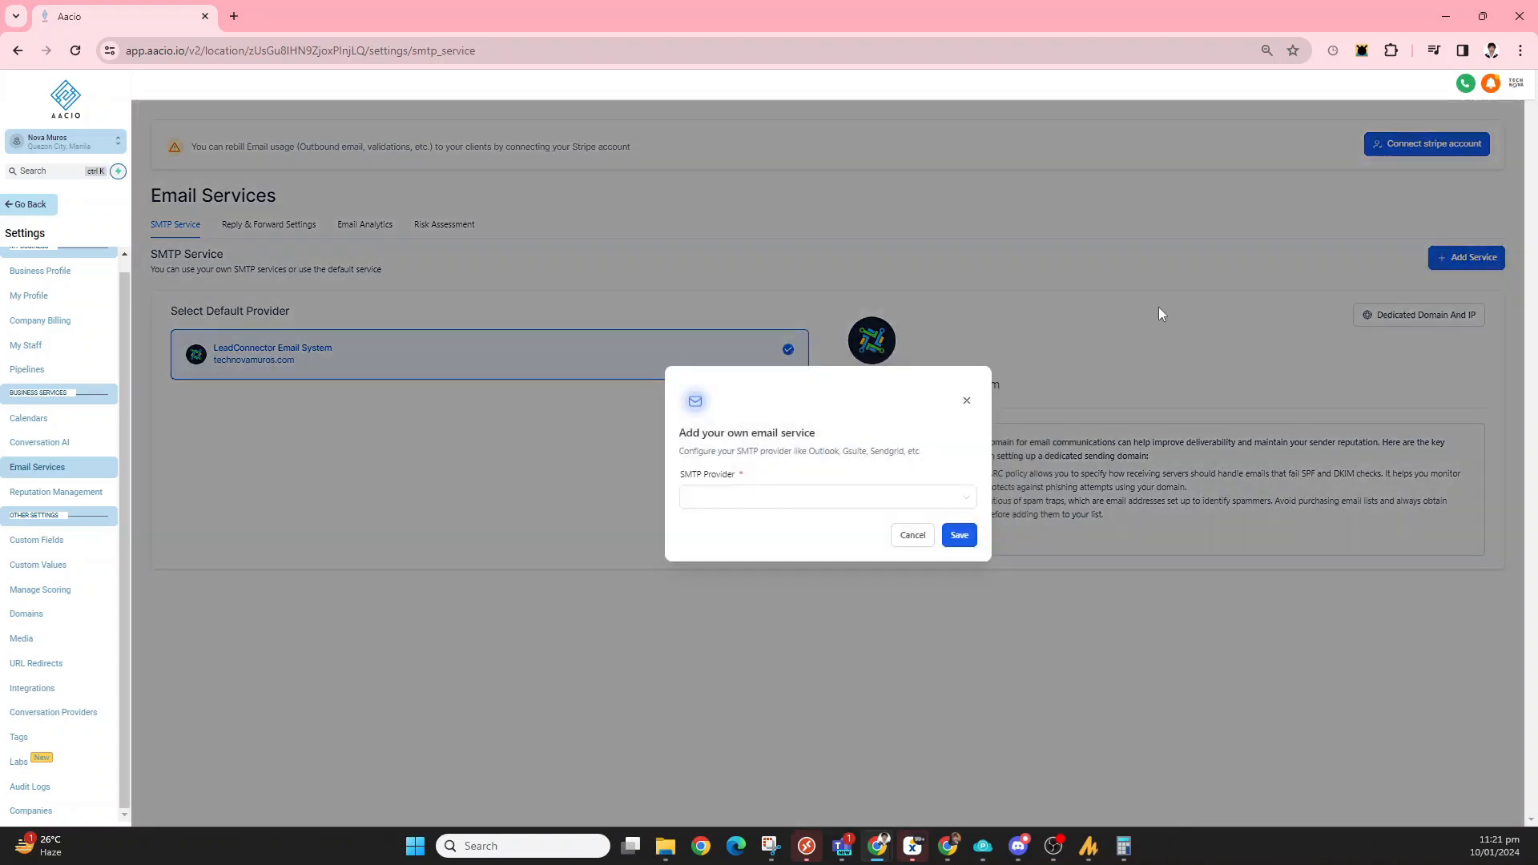
click(828, 497)
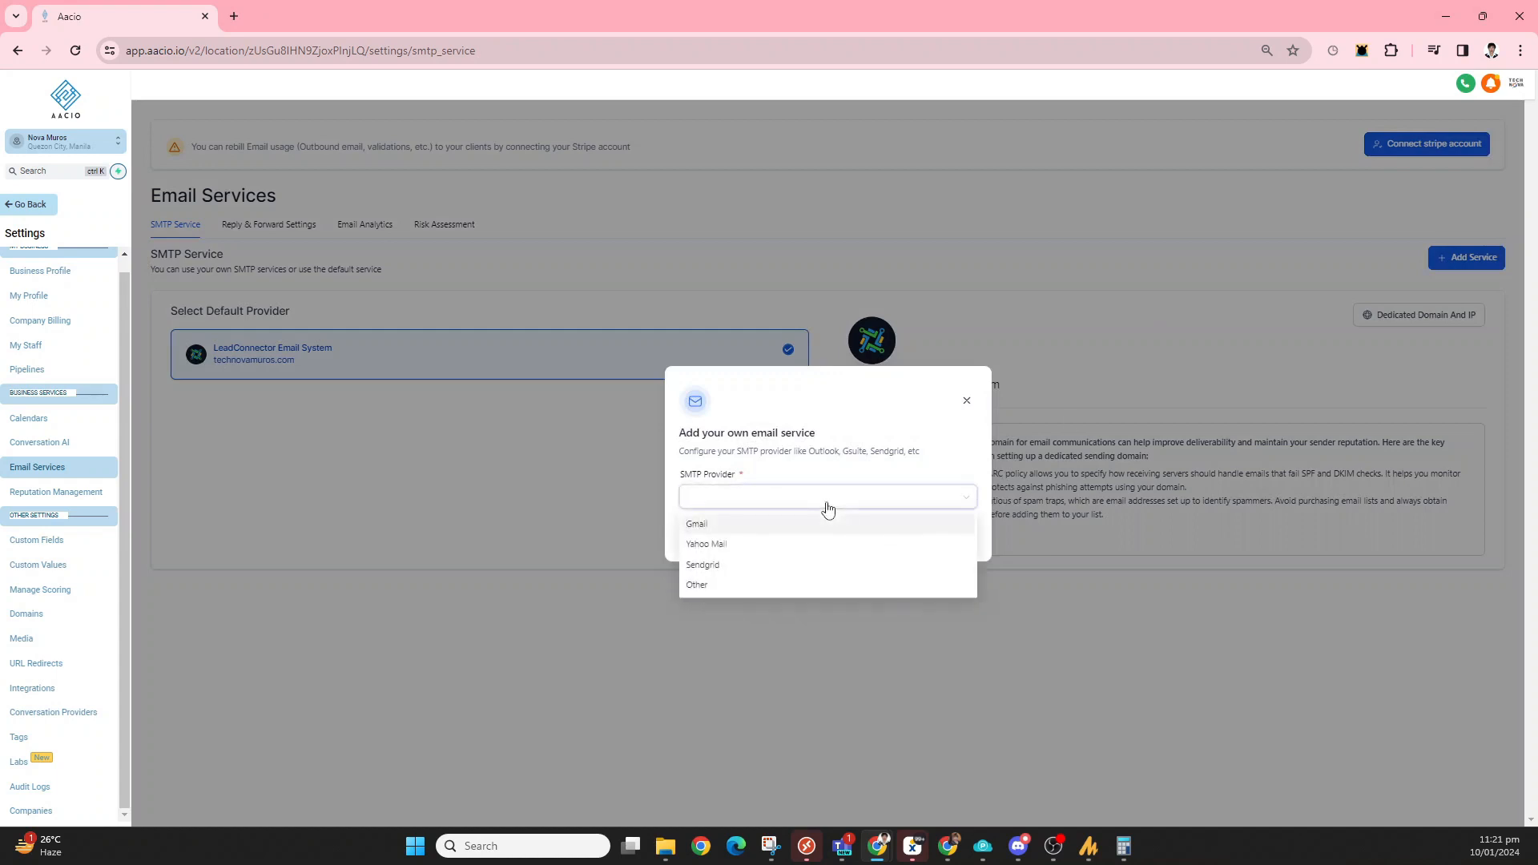
click(967, 401)
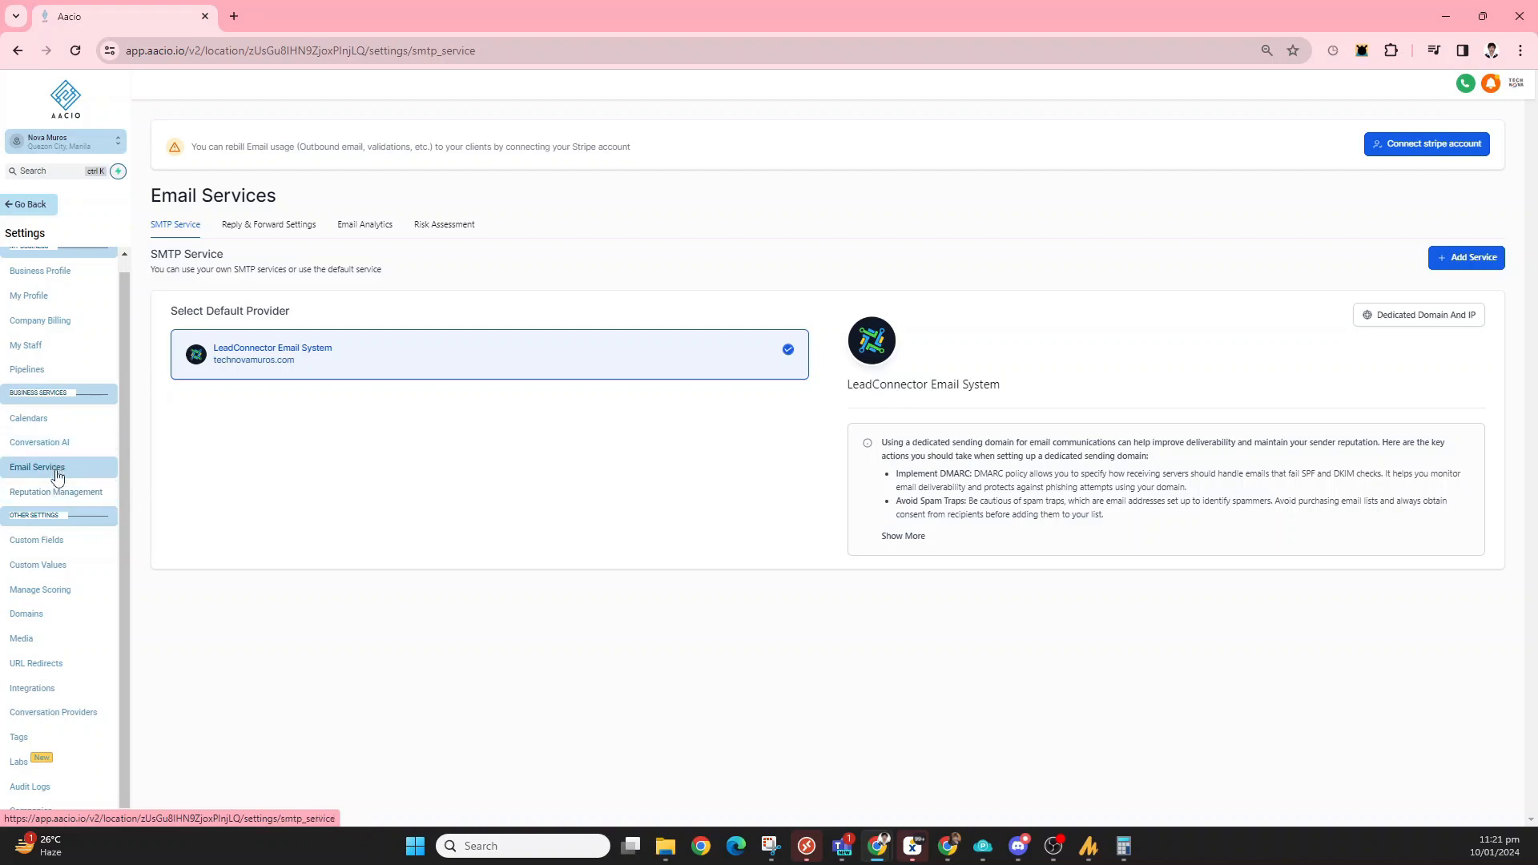
click(33, 617)
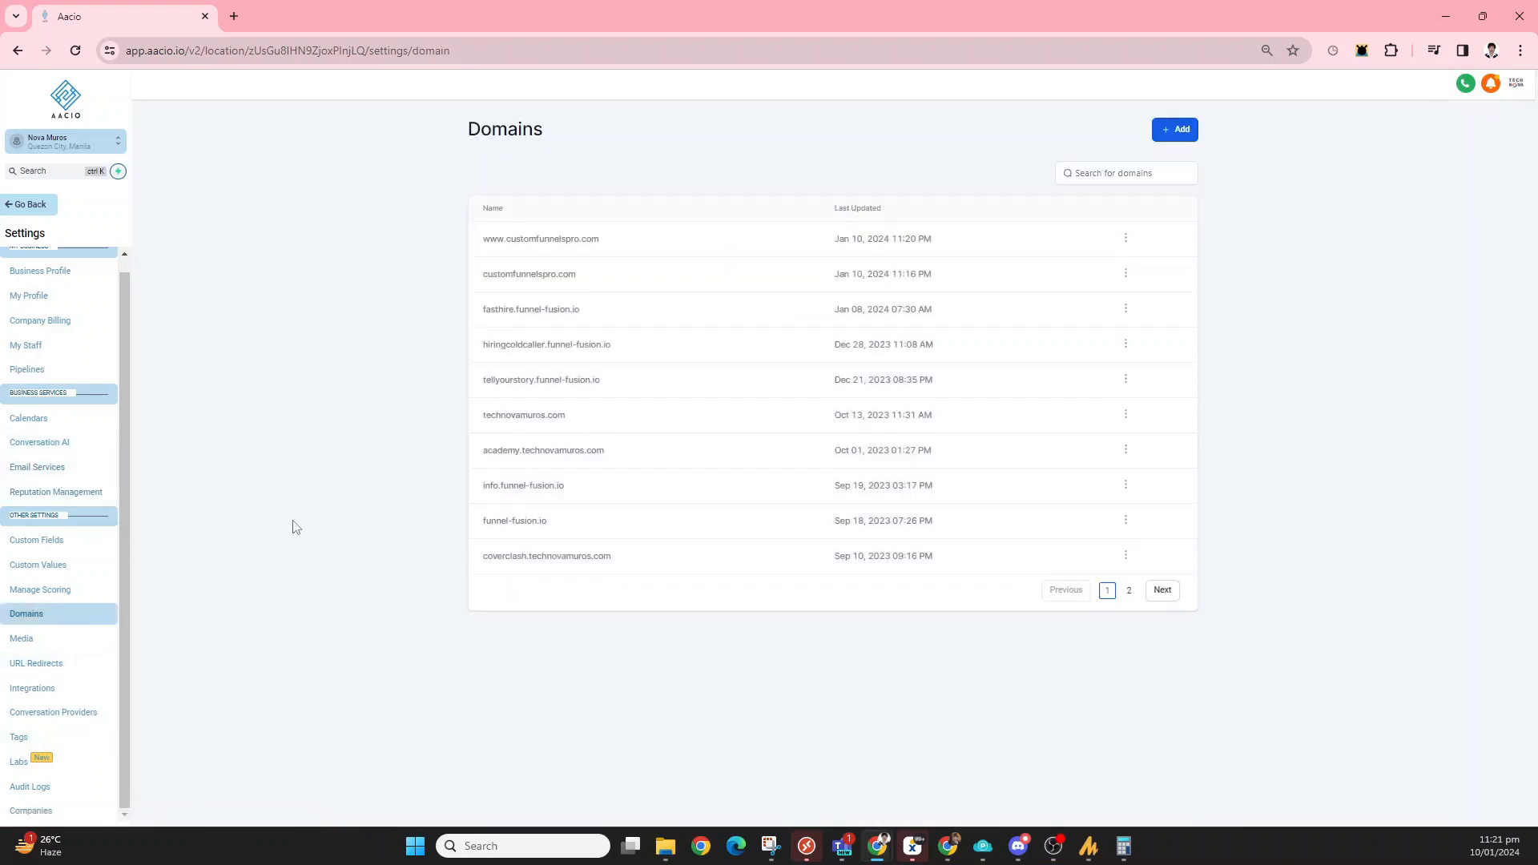
click(1127, 240)
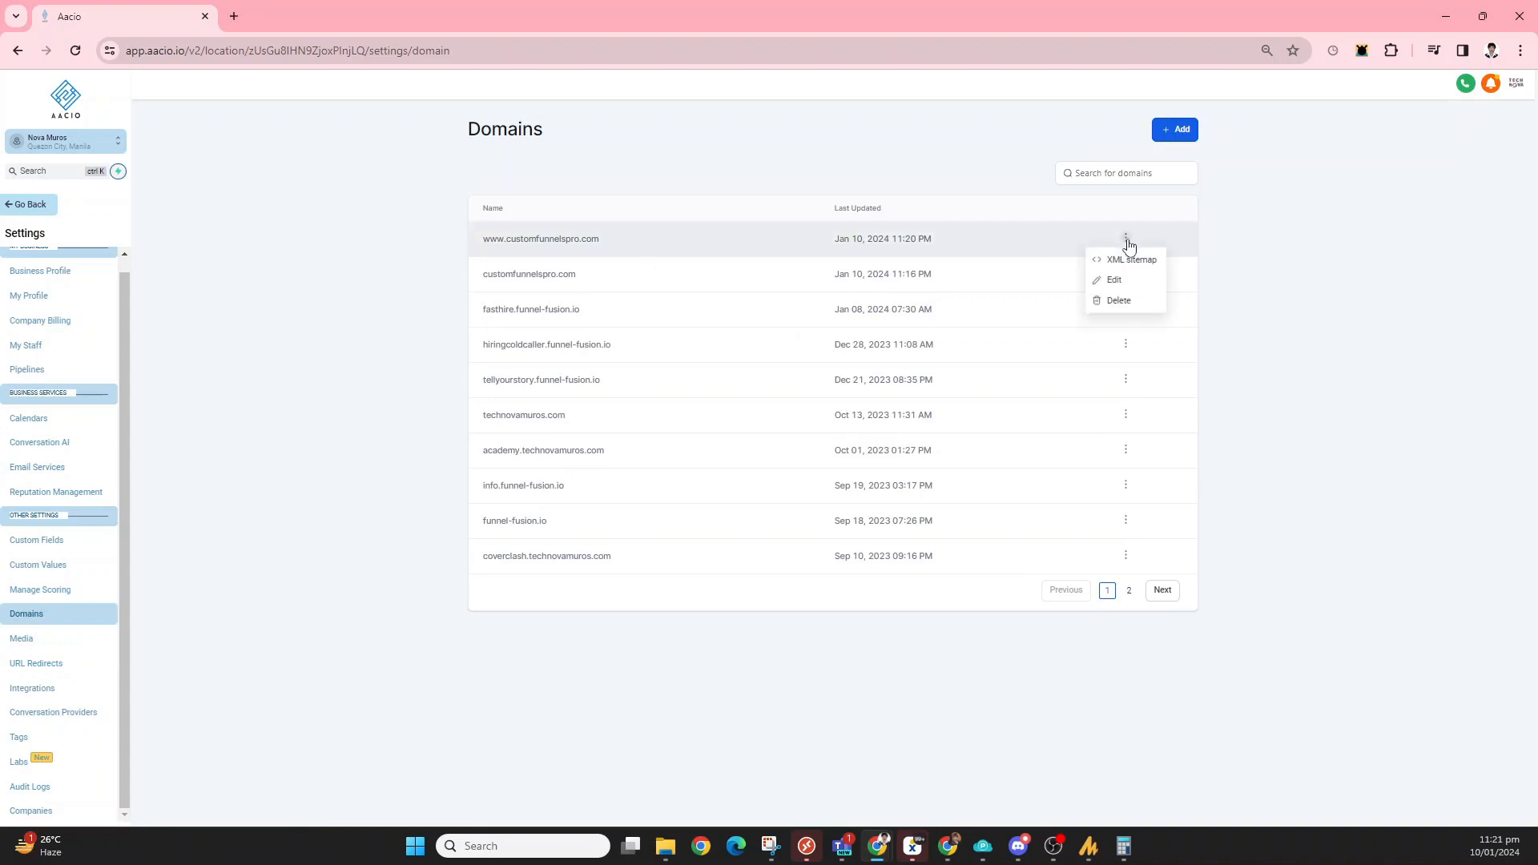
click(1114, 280)
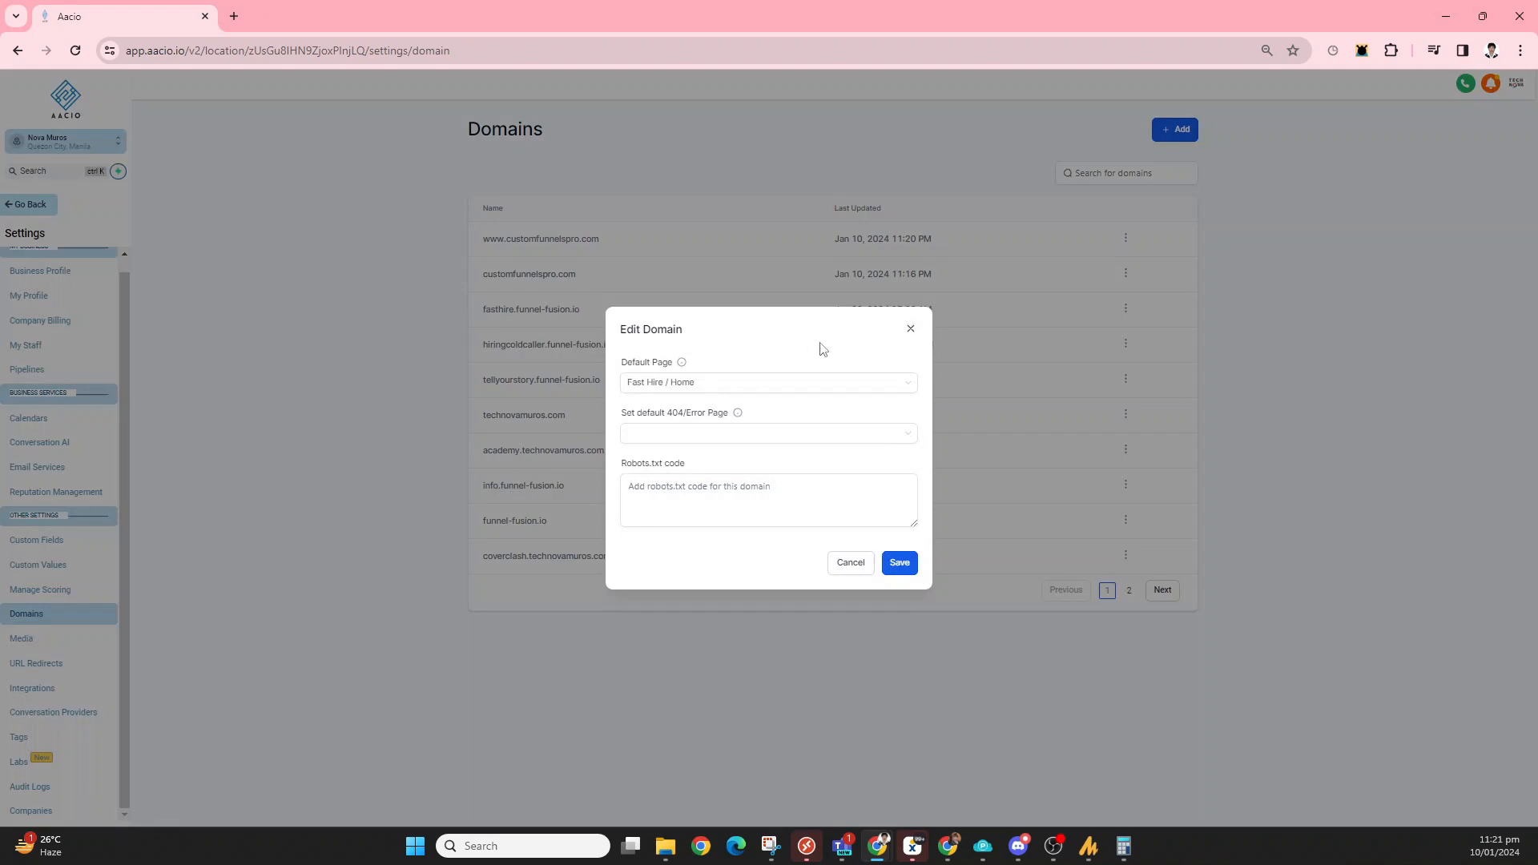
click(911, 329)
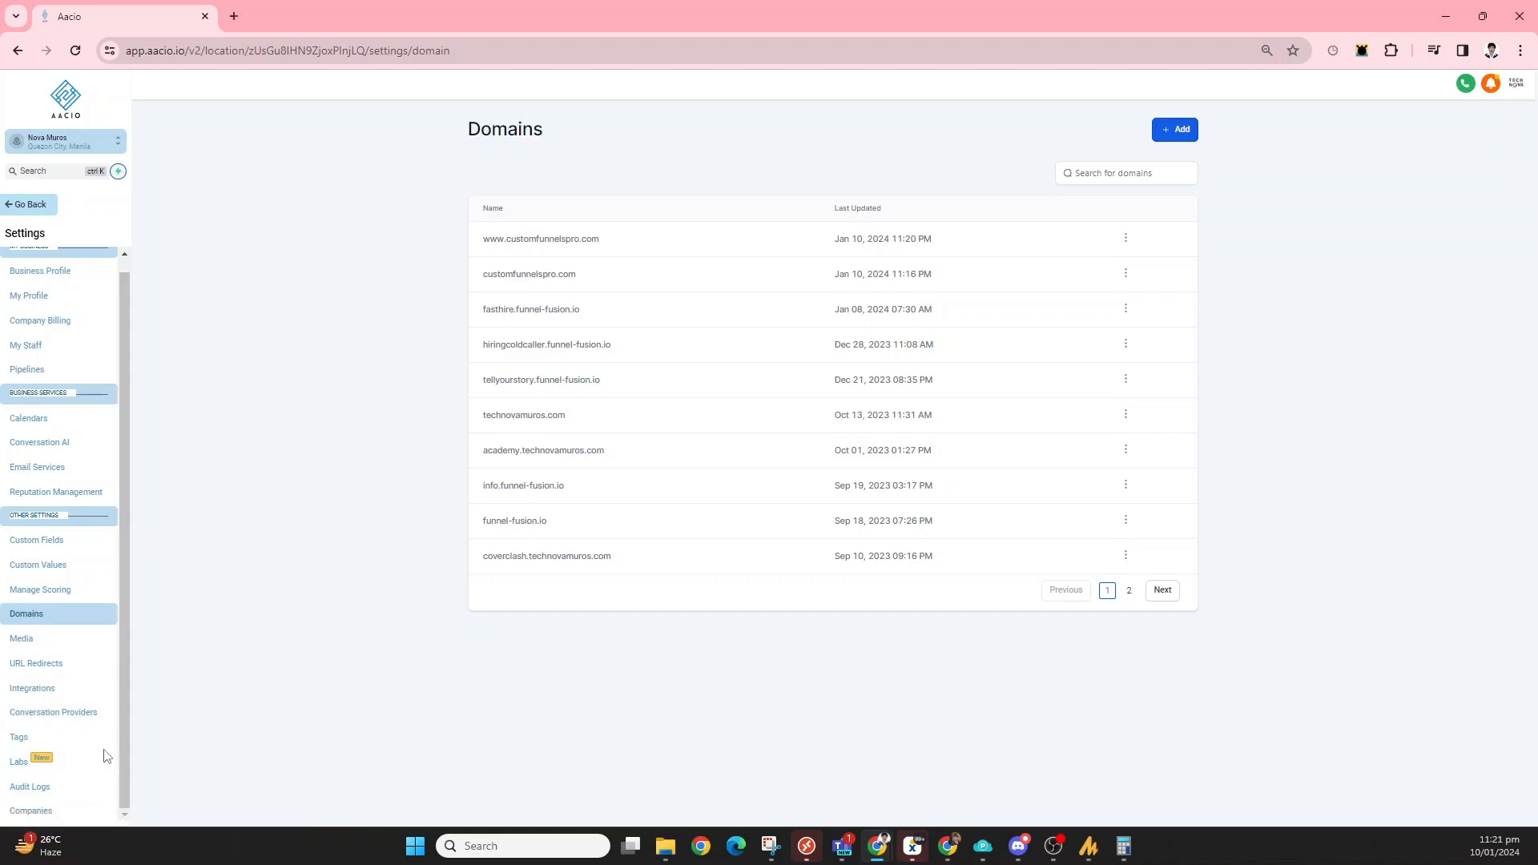
Go to the Sites area, enter its settings, and open the dedicated domain and IP page of Email Services.
click(32, 206)
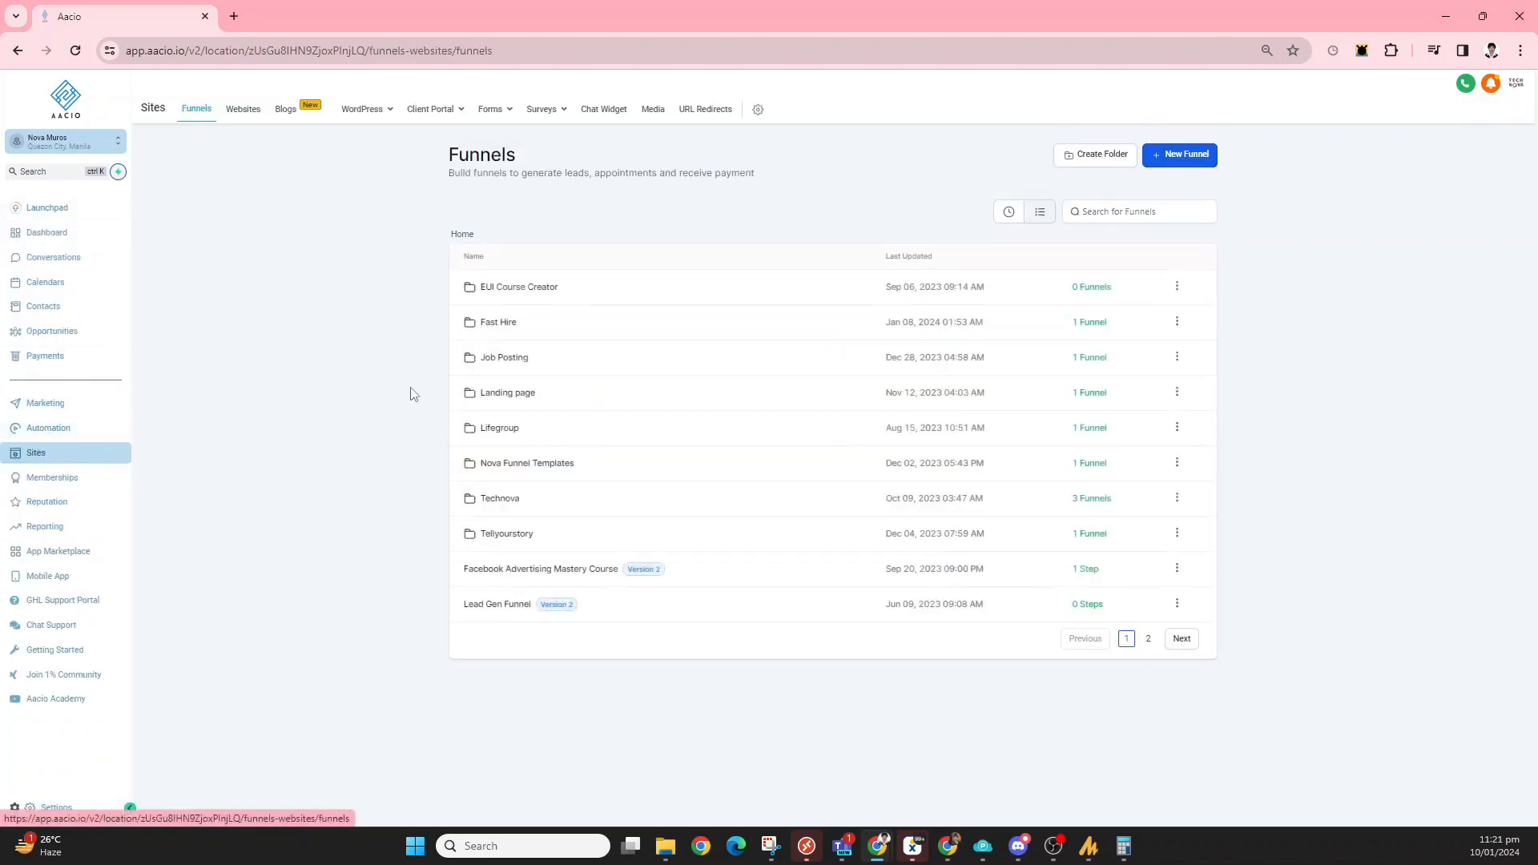
click(758, 110)
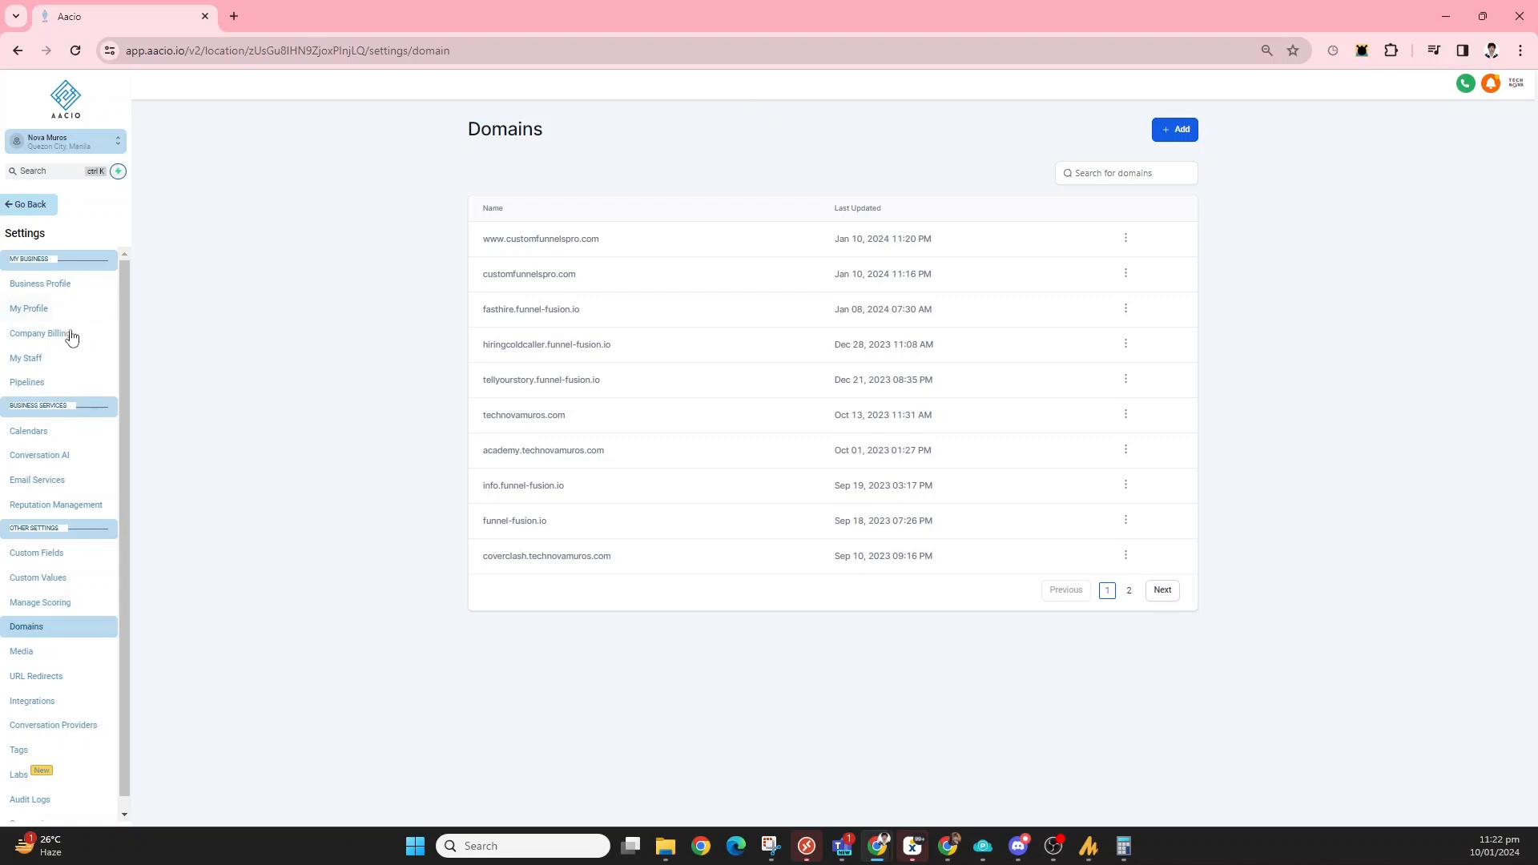
click(59, 479)
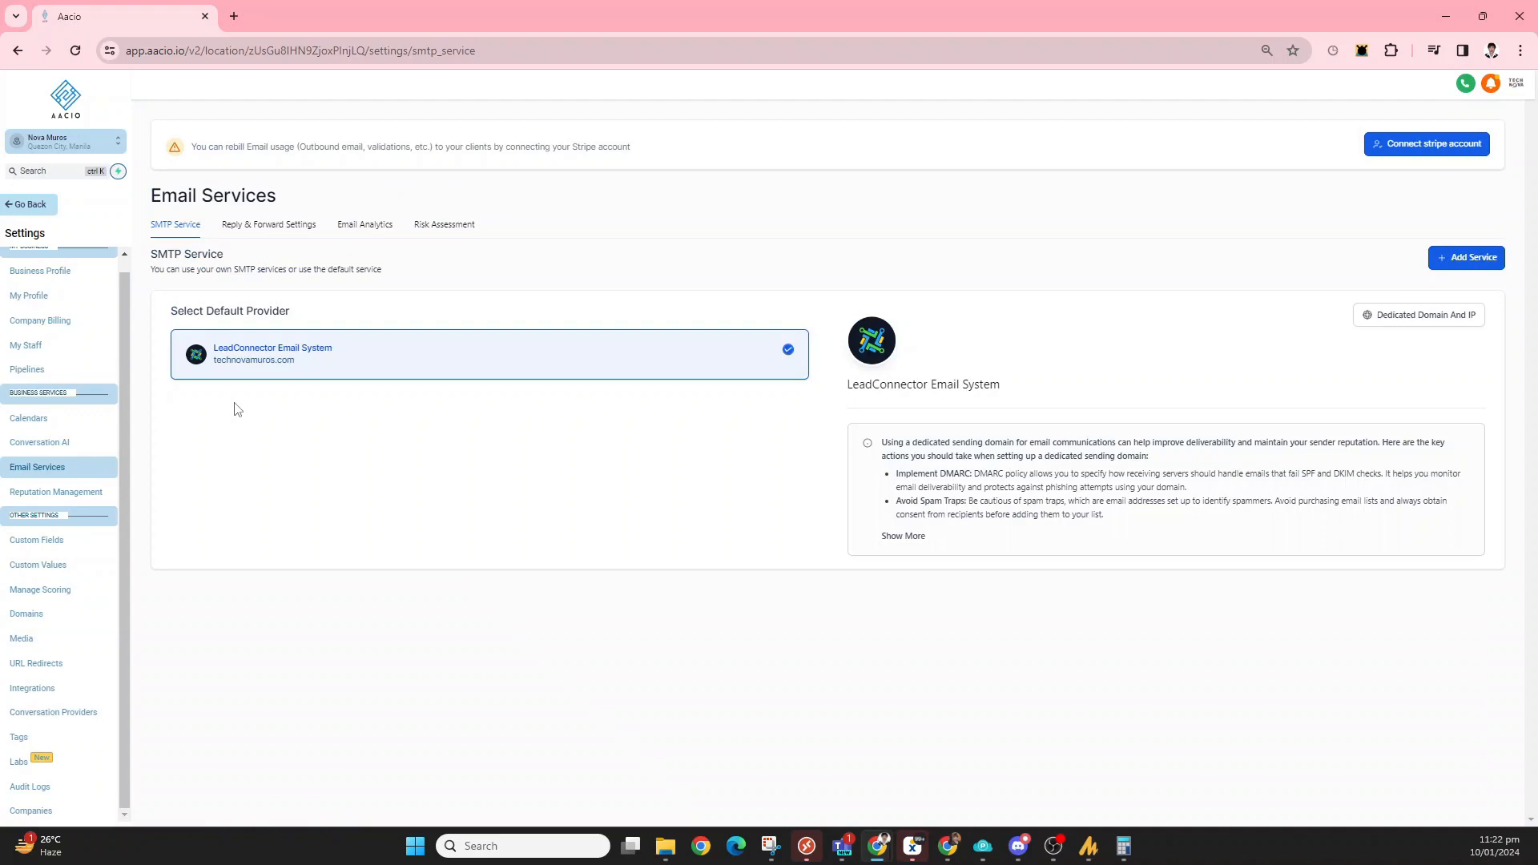
click(1436, 321)
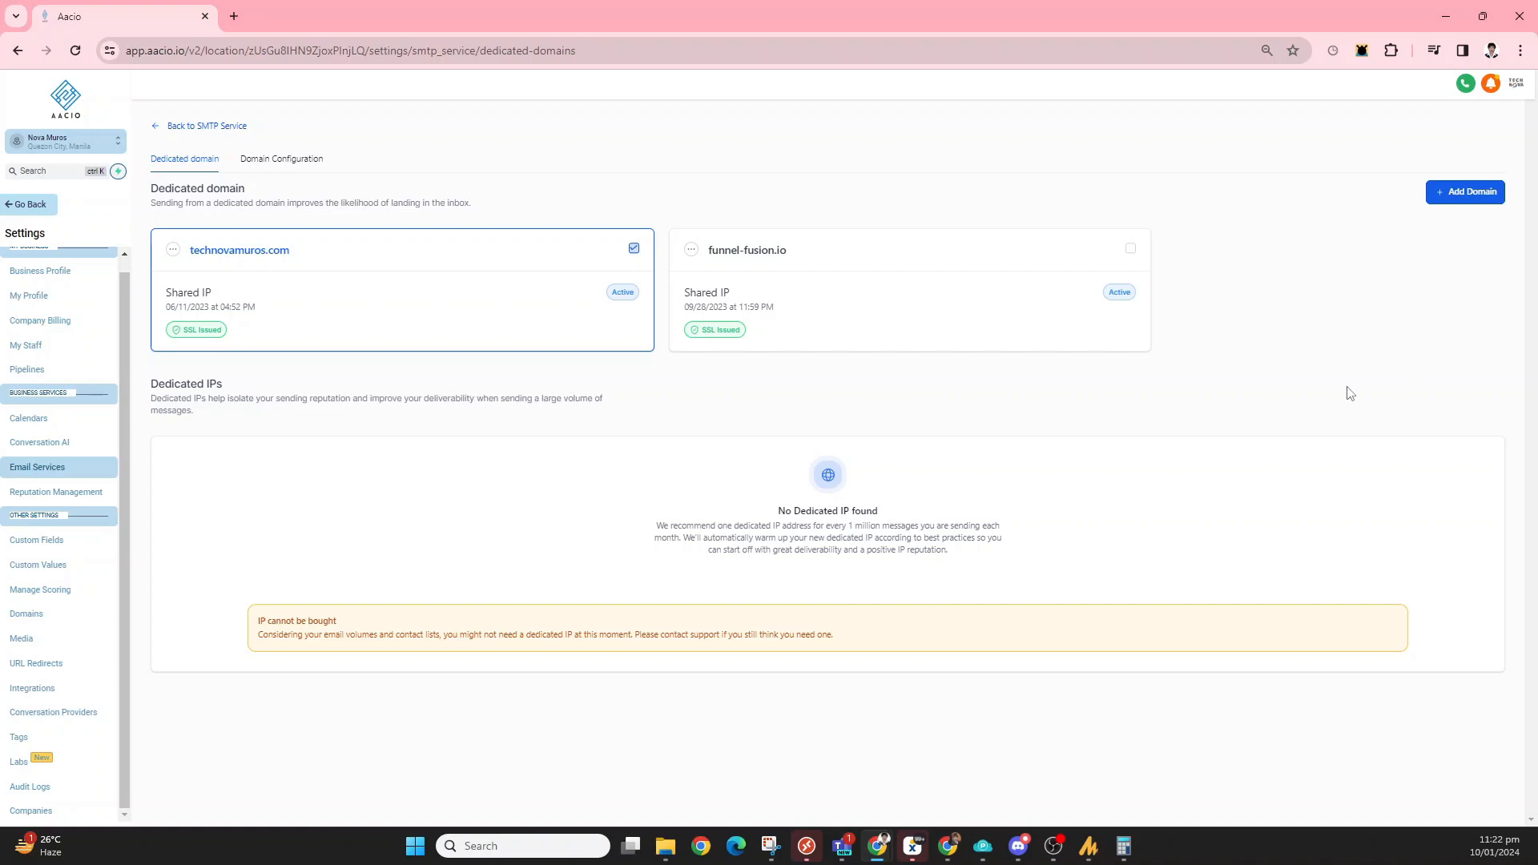
In the email domain configuration, inspect the choices for the workflow domain and the default dedicated domain without changing them.
click(318, 159)
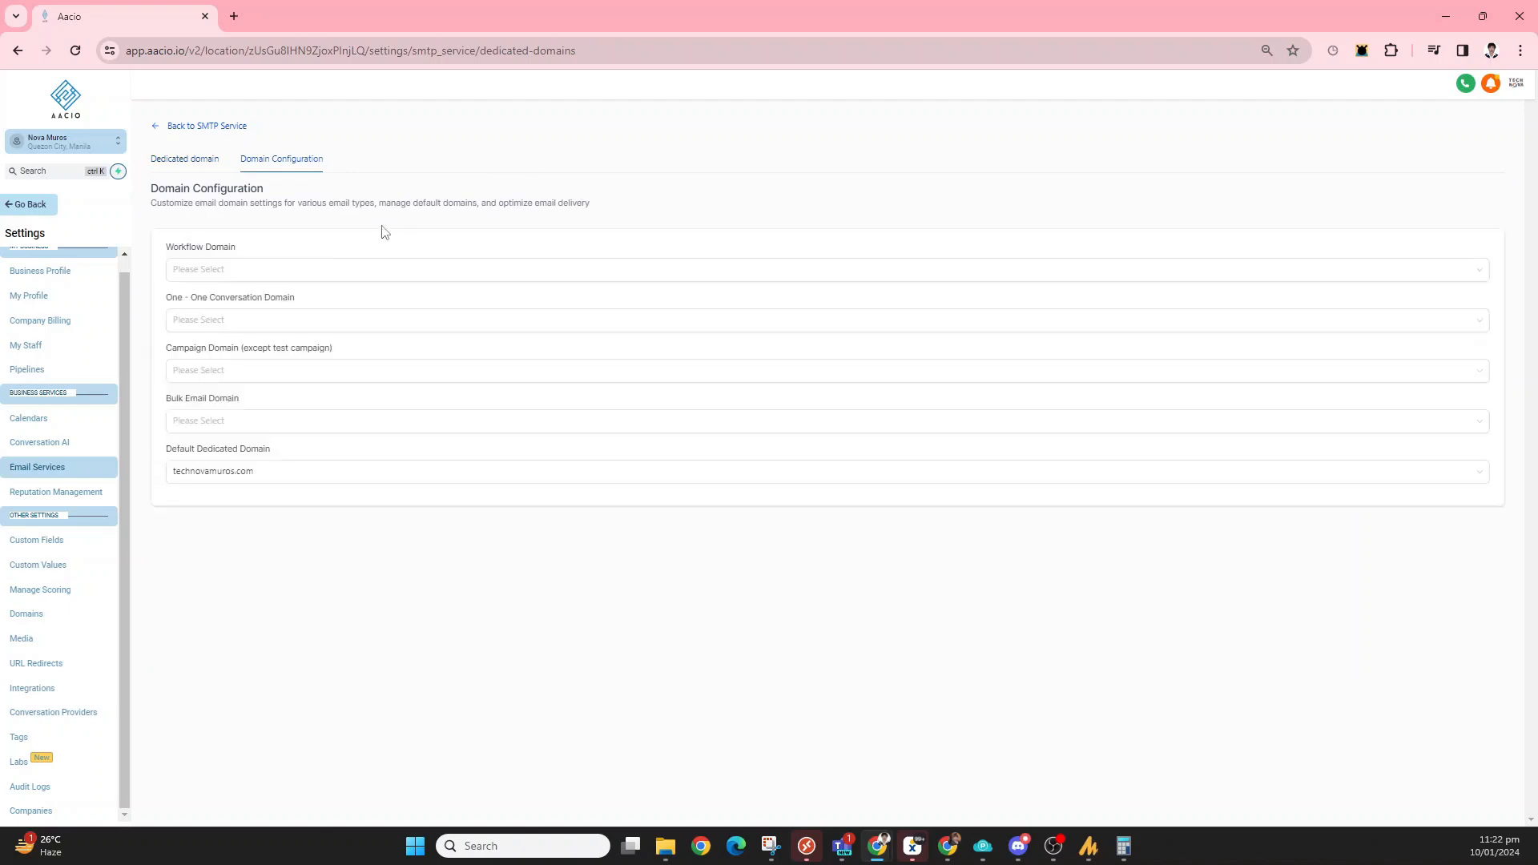
click(271, 274)
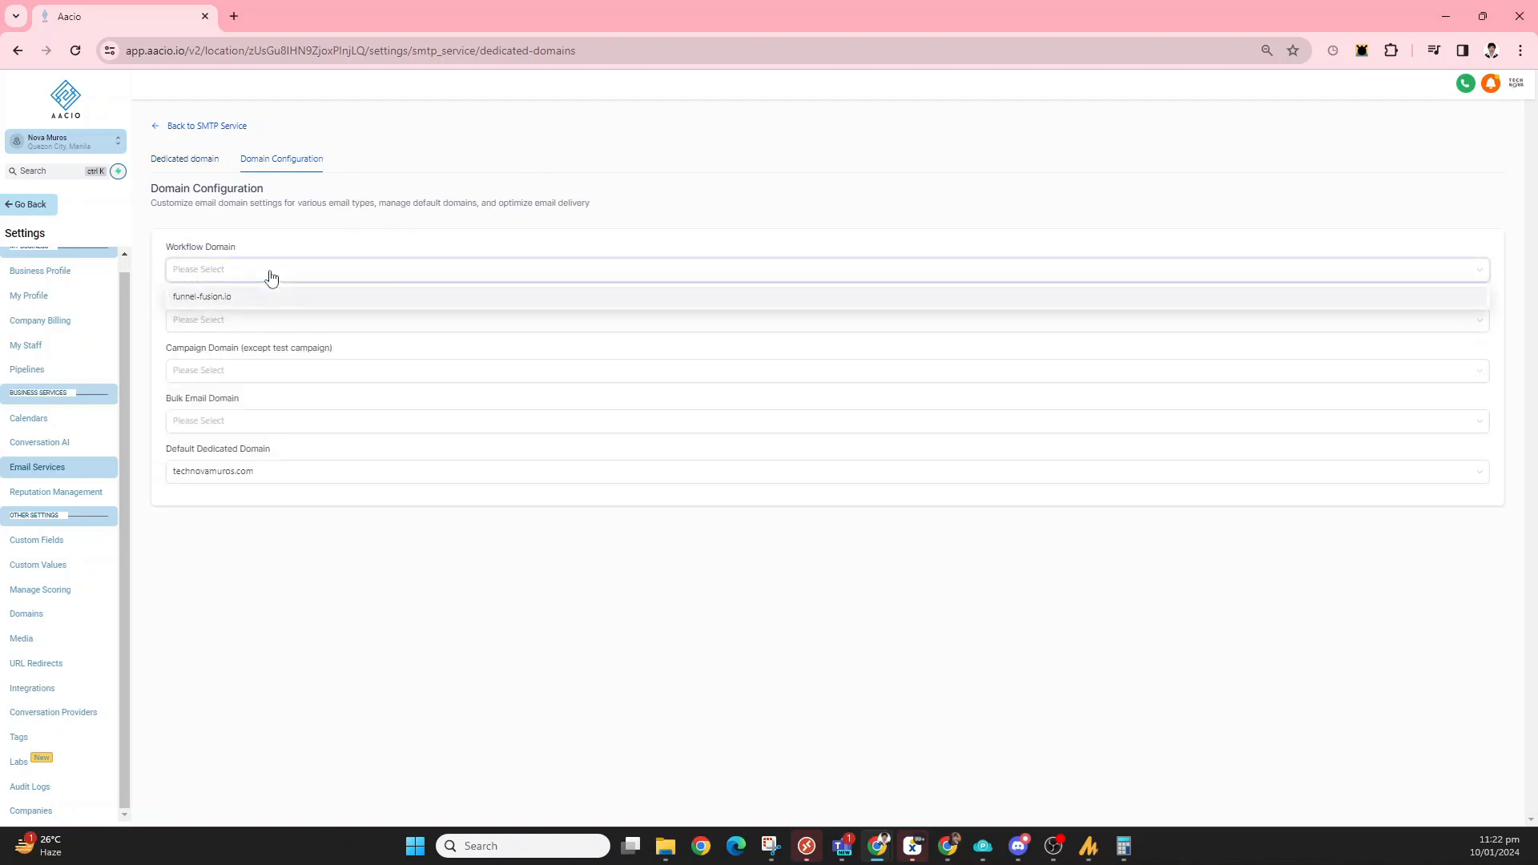
click(840, 186)
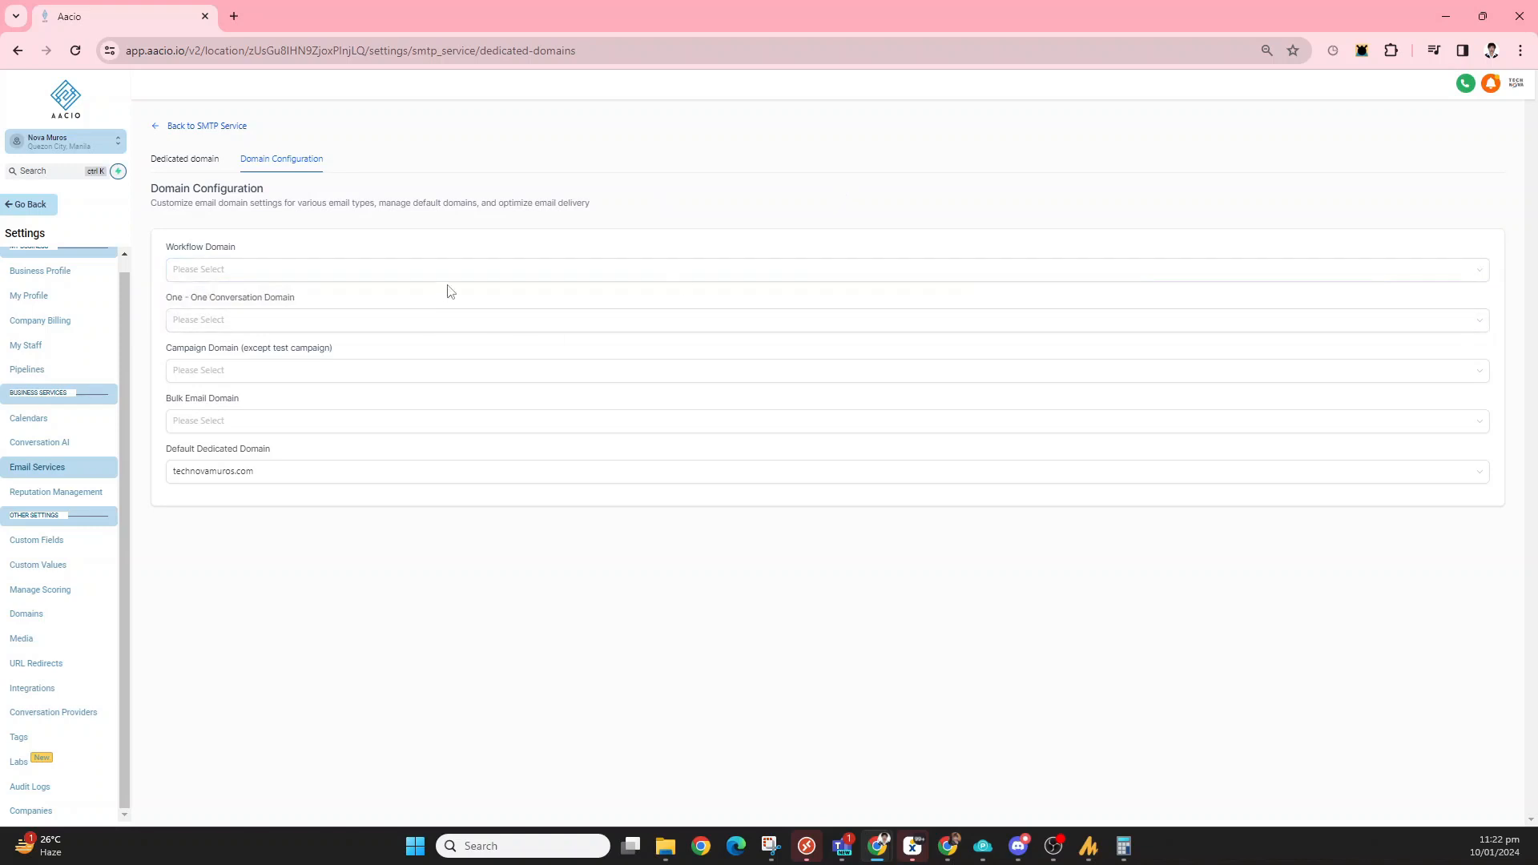
click(483, 277)
click(388, 640)
click(436, 485)
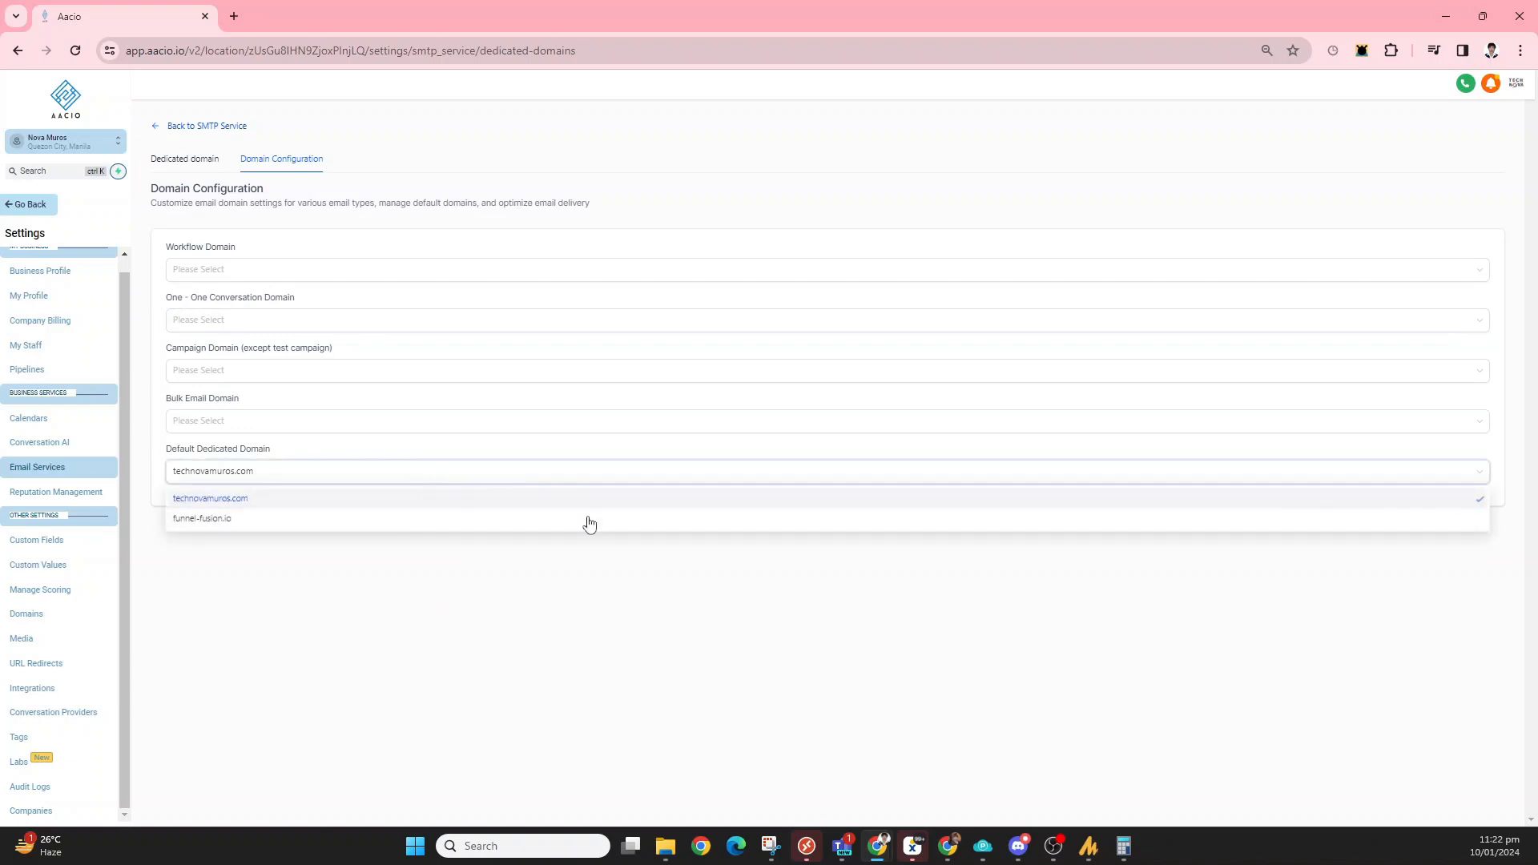
click(577, 651)
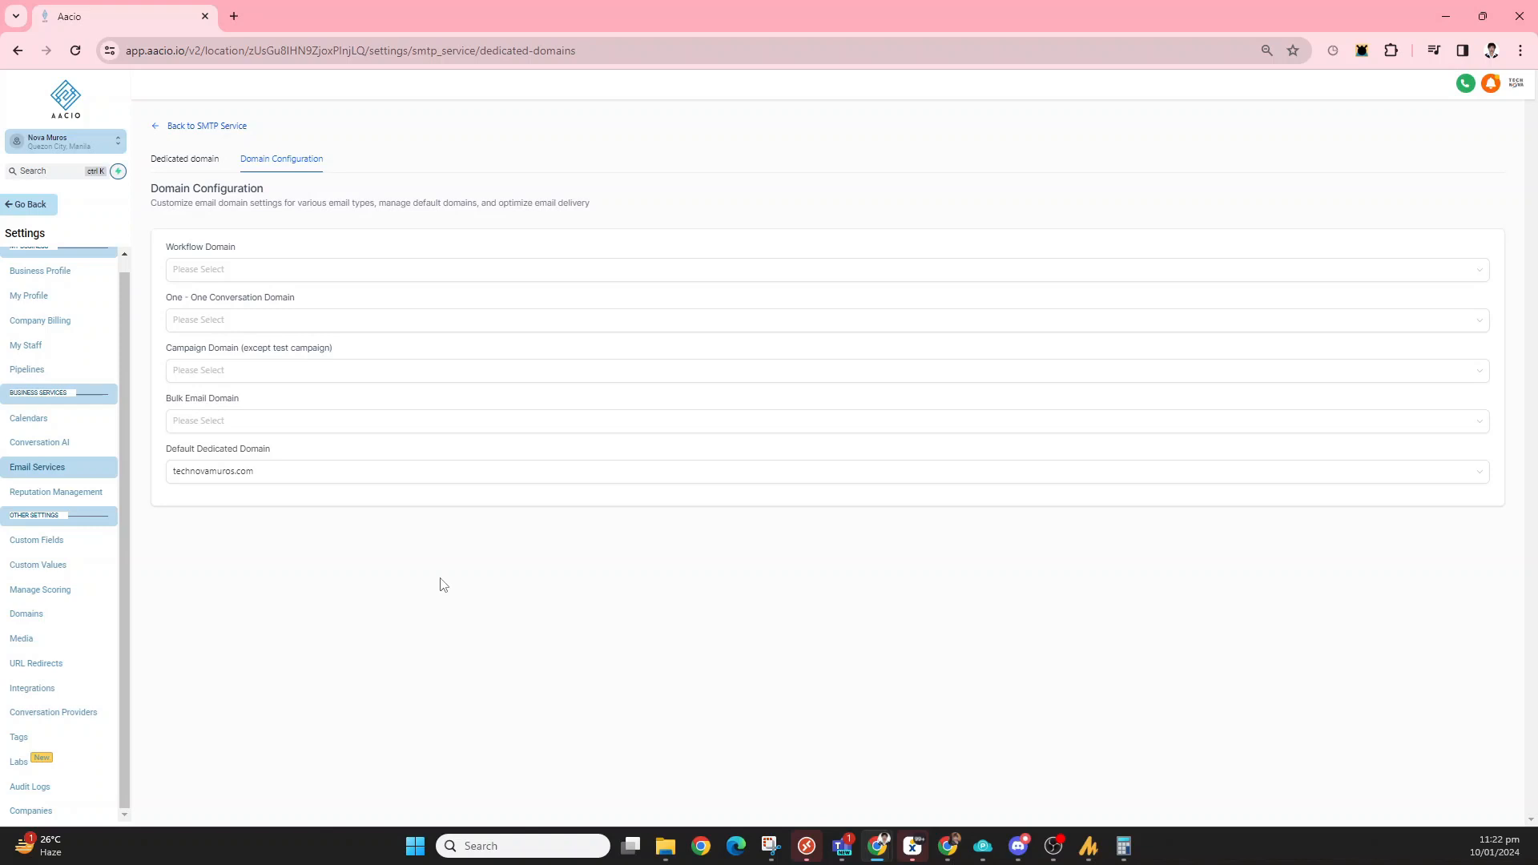
Add customfunnelspro.com as a new dedicated sending domain and submit it for verification.
click(199, 161)
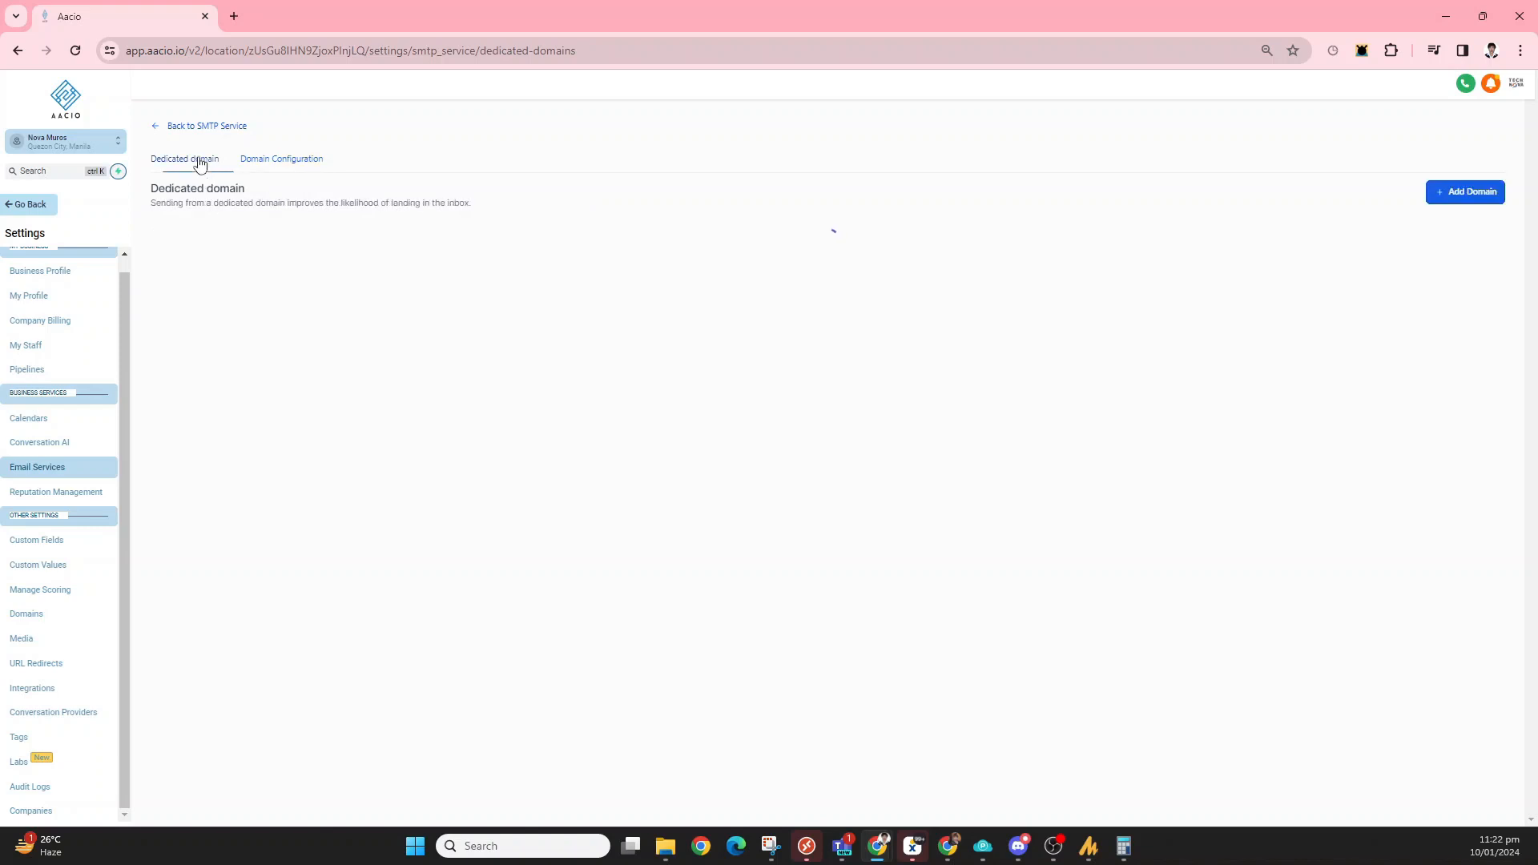
click(1473, 193)
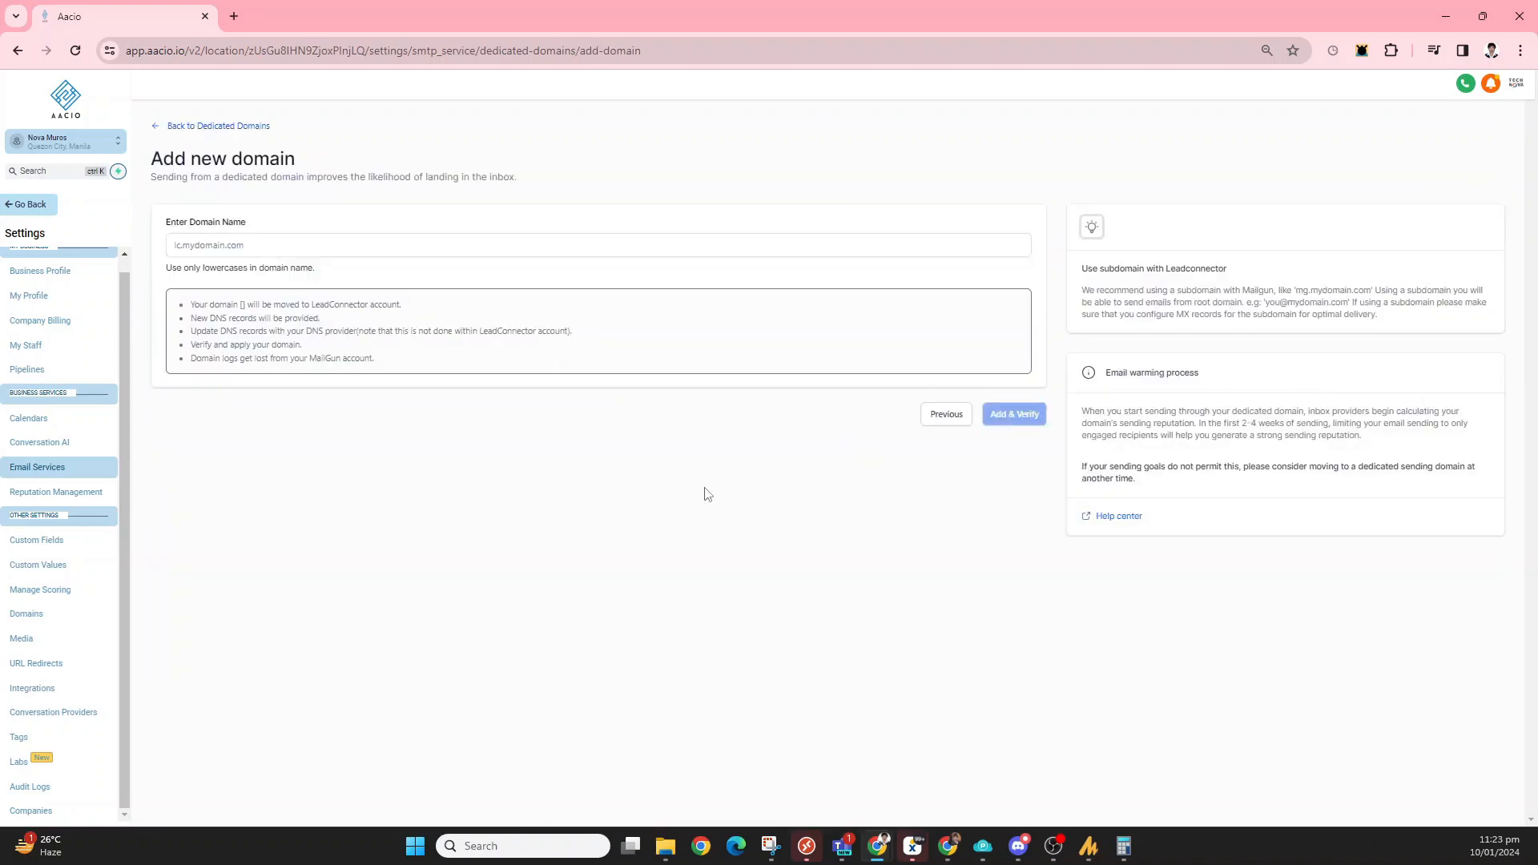
click(651, 251)
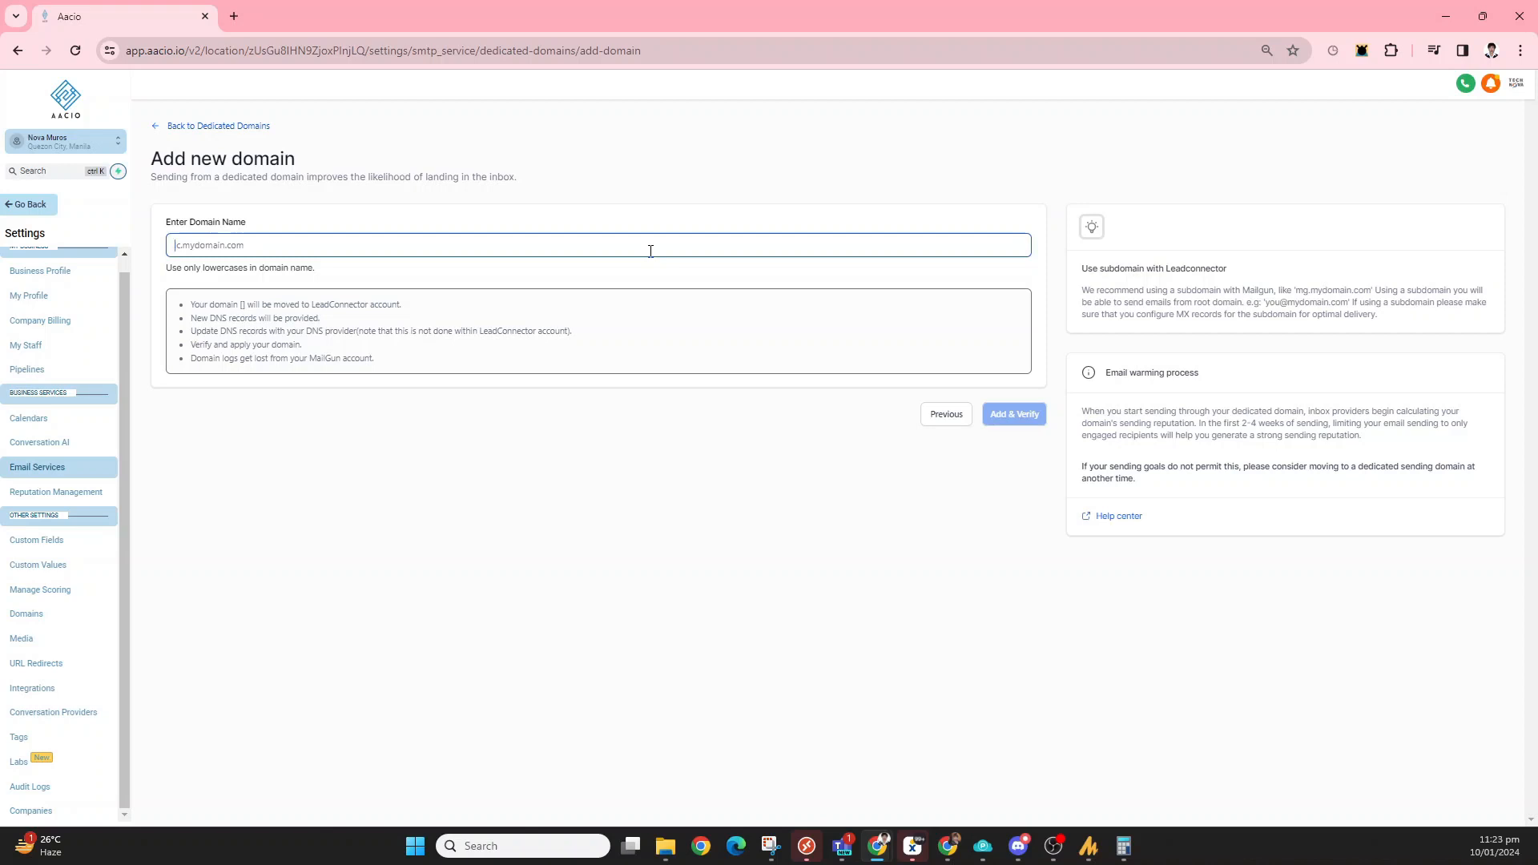
text(cus)
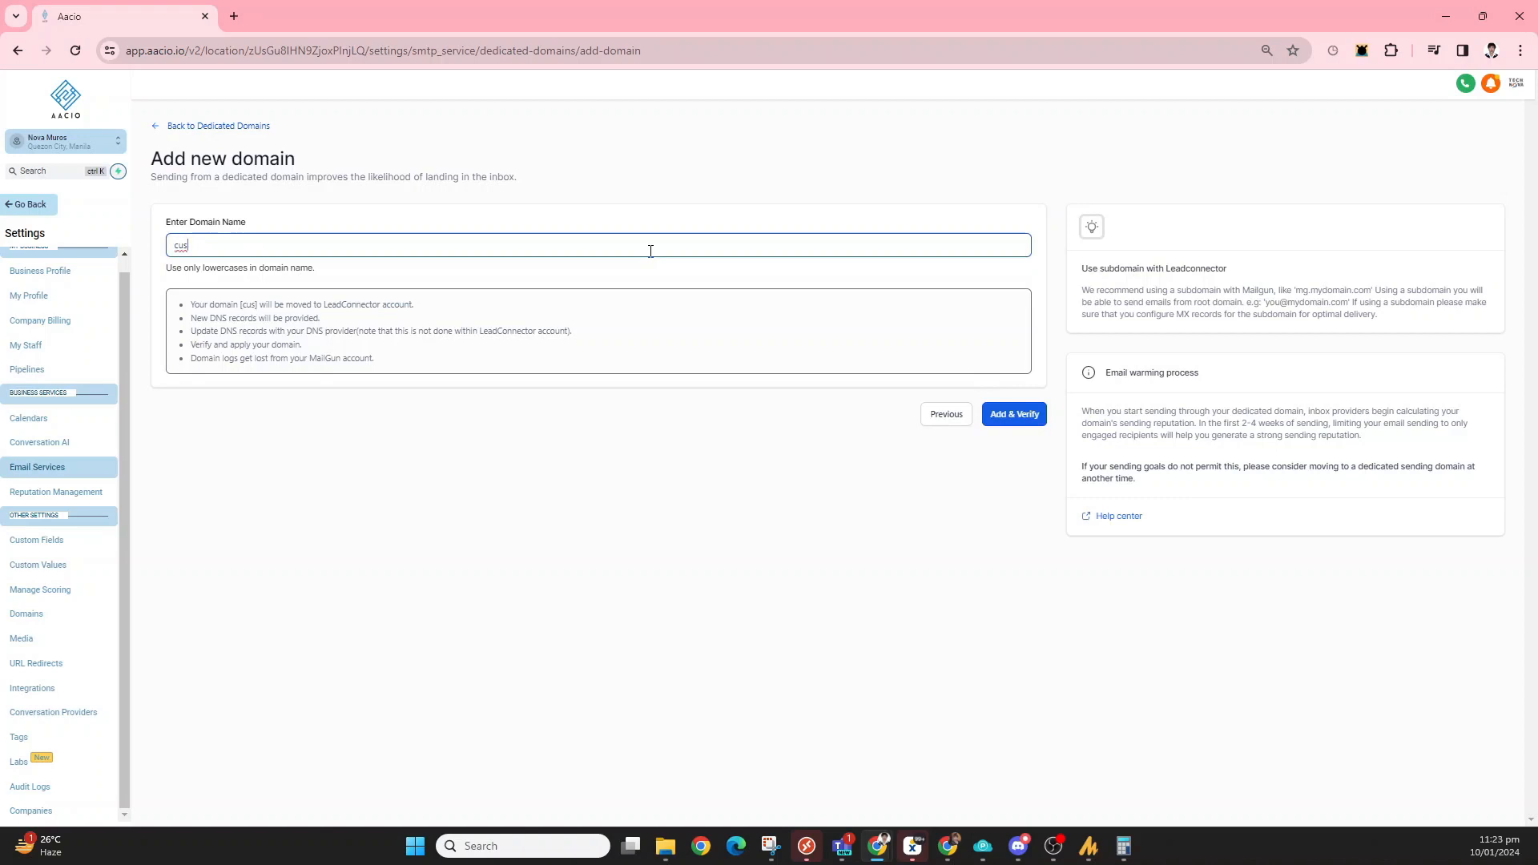
text(tomfunnelspro.com)
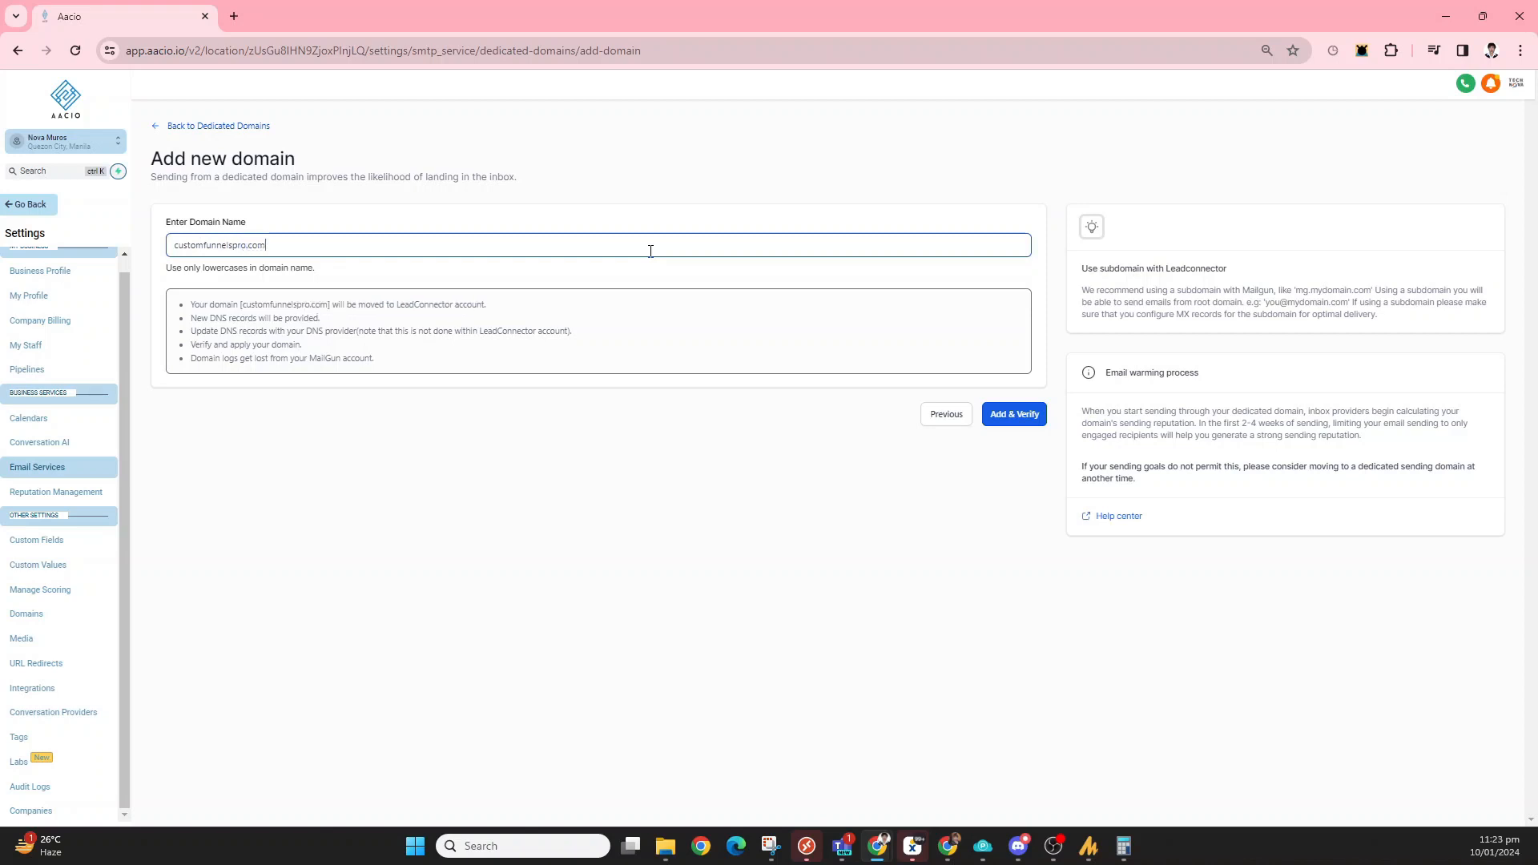
click(798, 519)
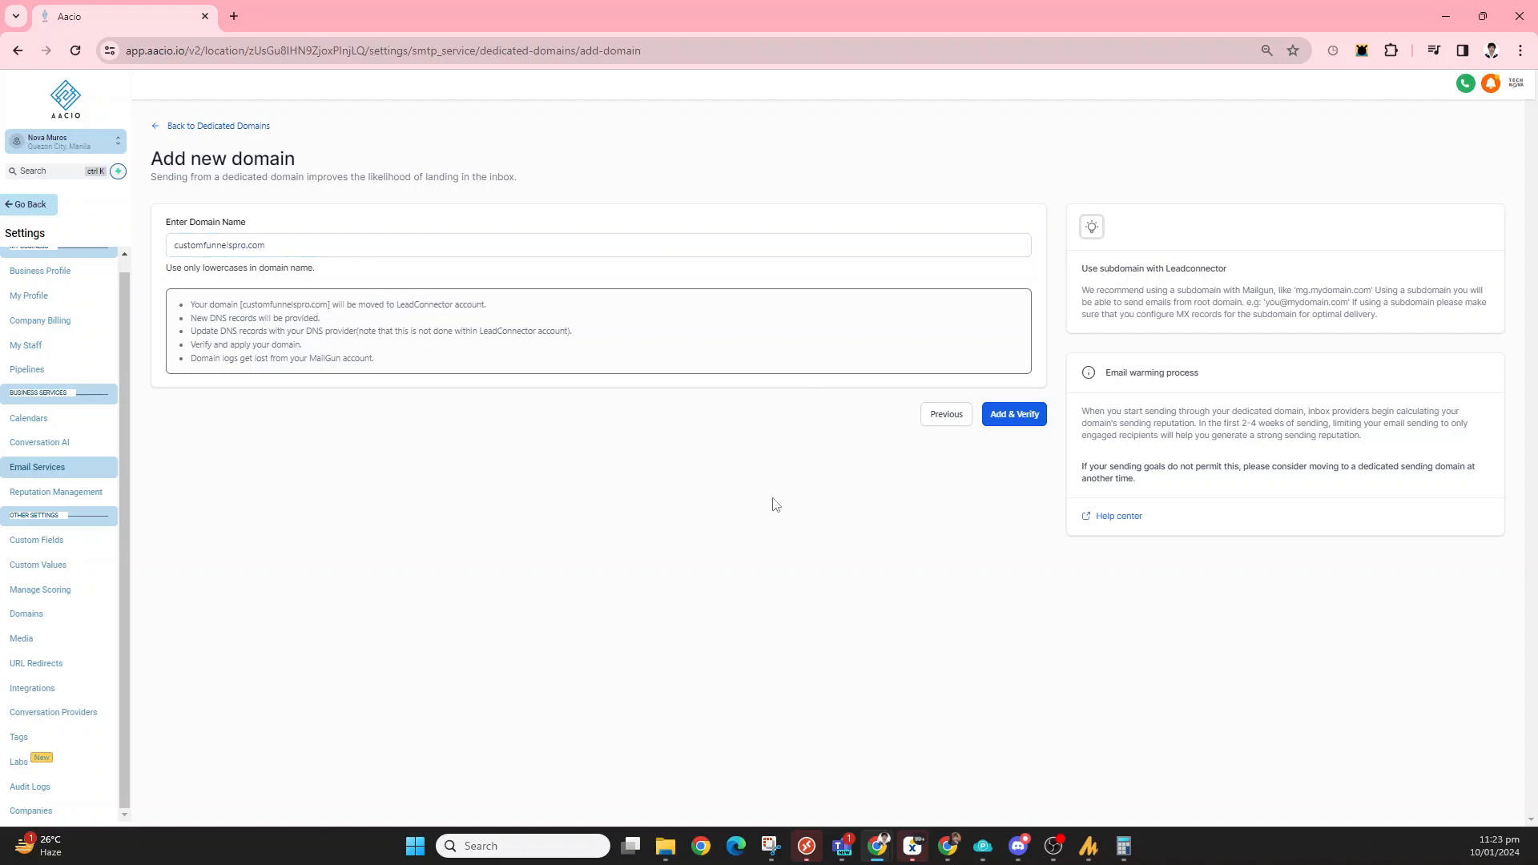
click(1014, 416)
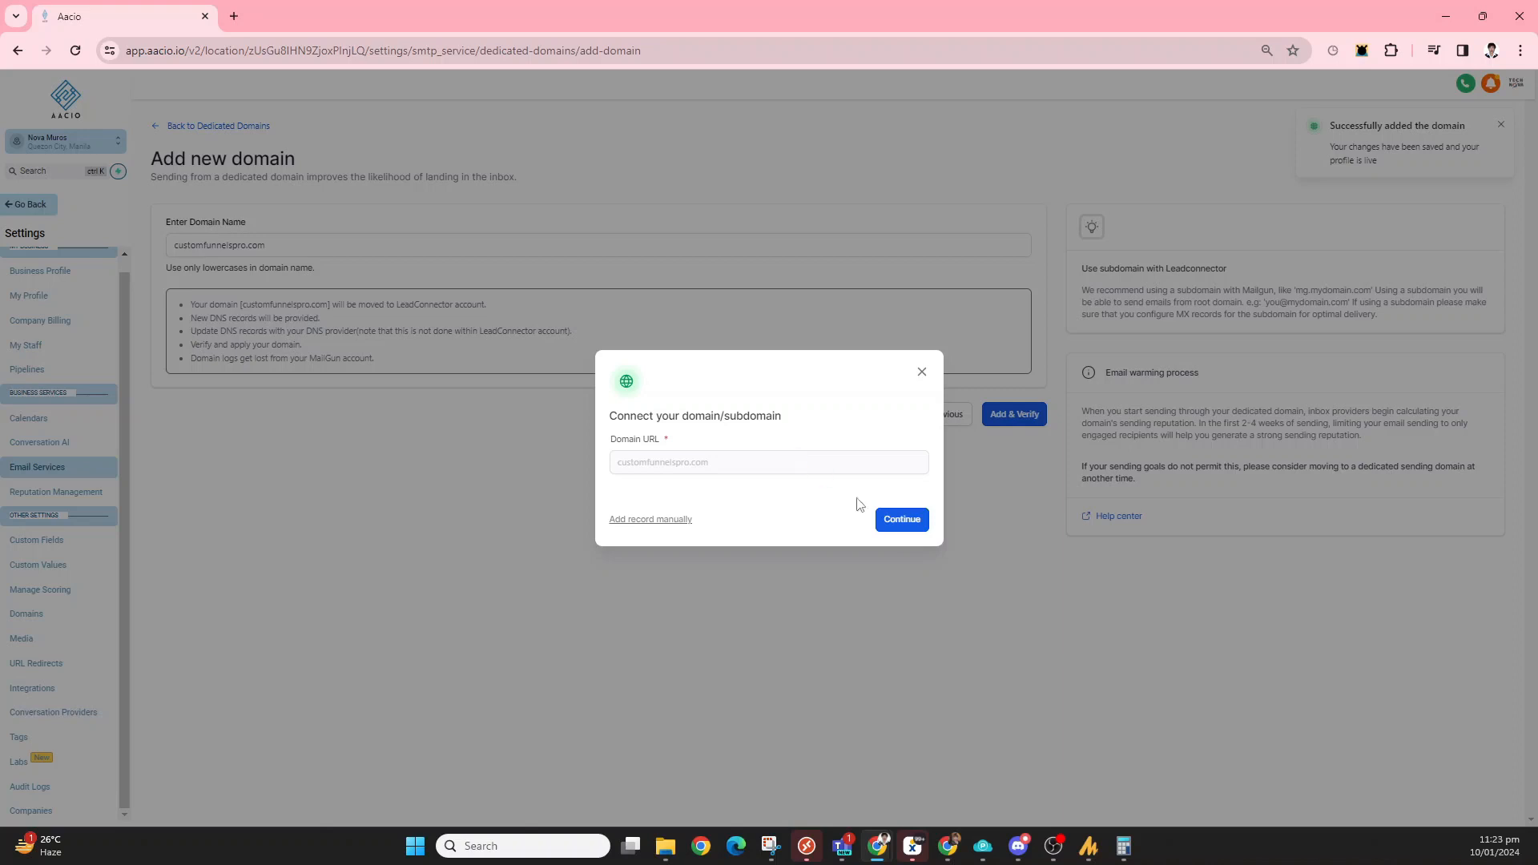
Bring up the manual DNS records for customfunnelspro.com in Aacio and arrange that window beside the Name.com Manage DNS page.
click(901, 521)
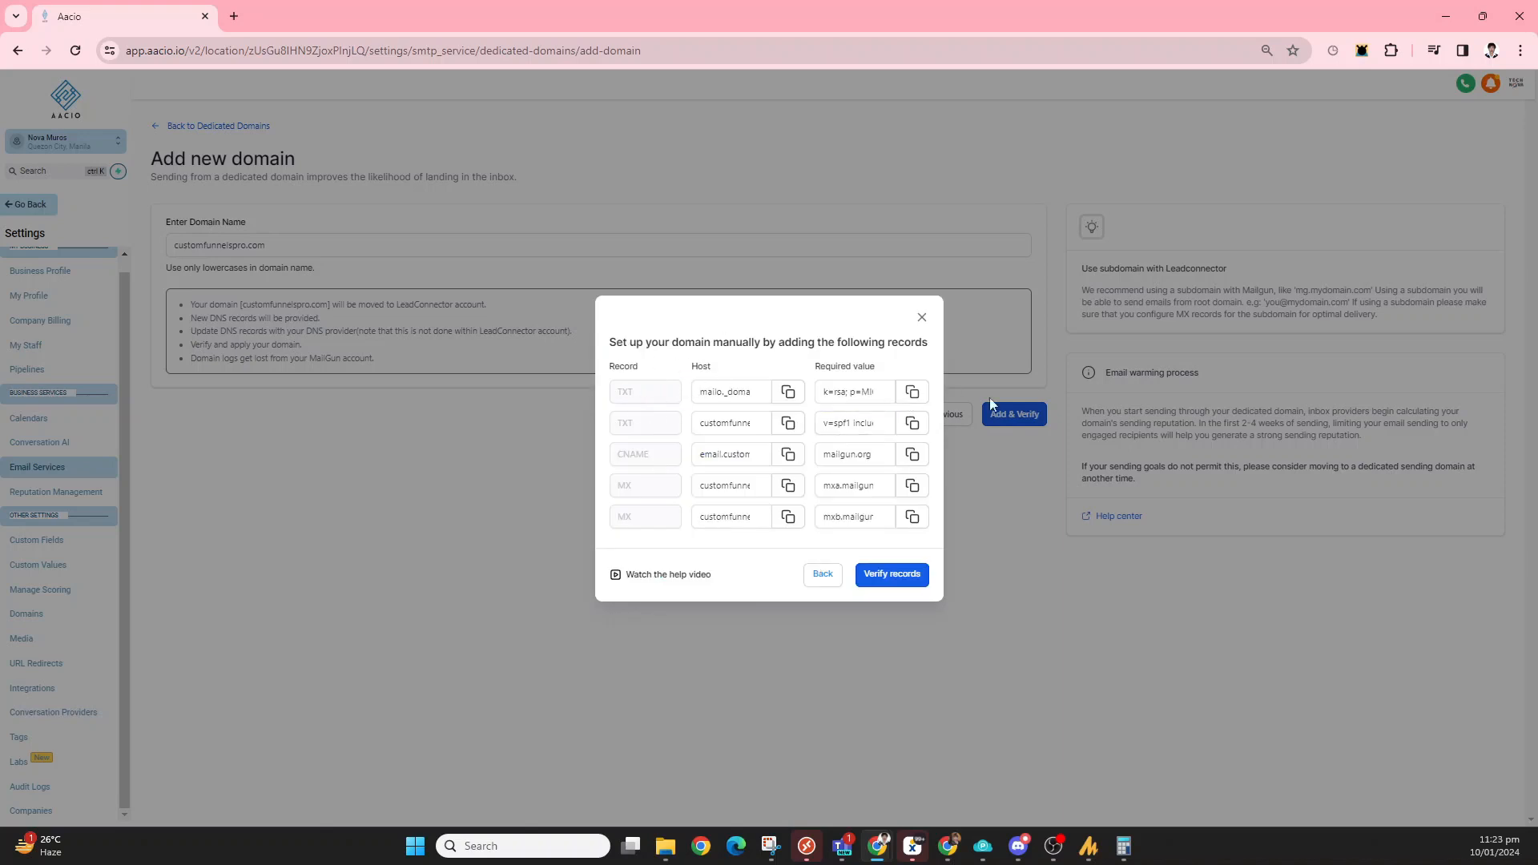
click(1483, 16)
drag(1012, 24, 417, 122)
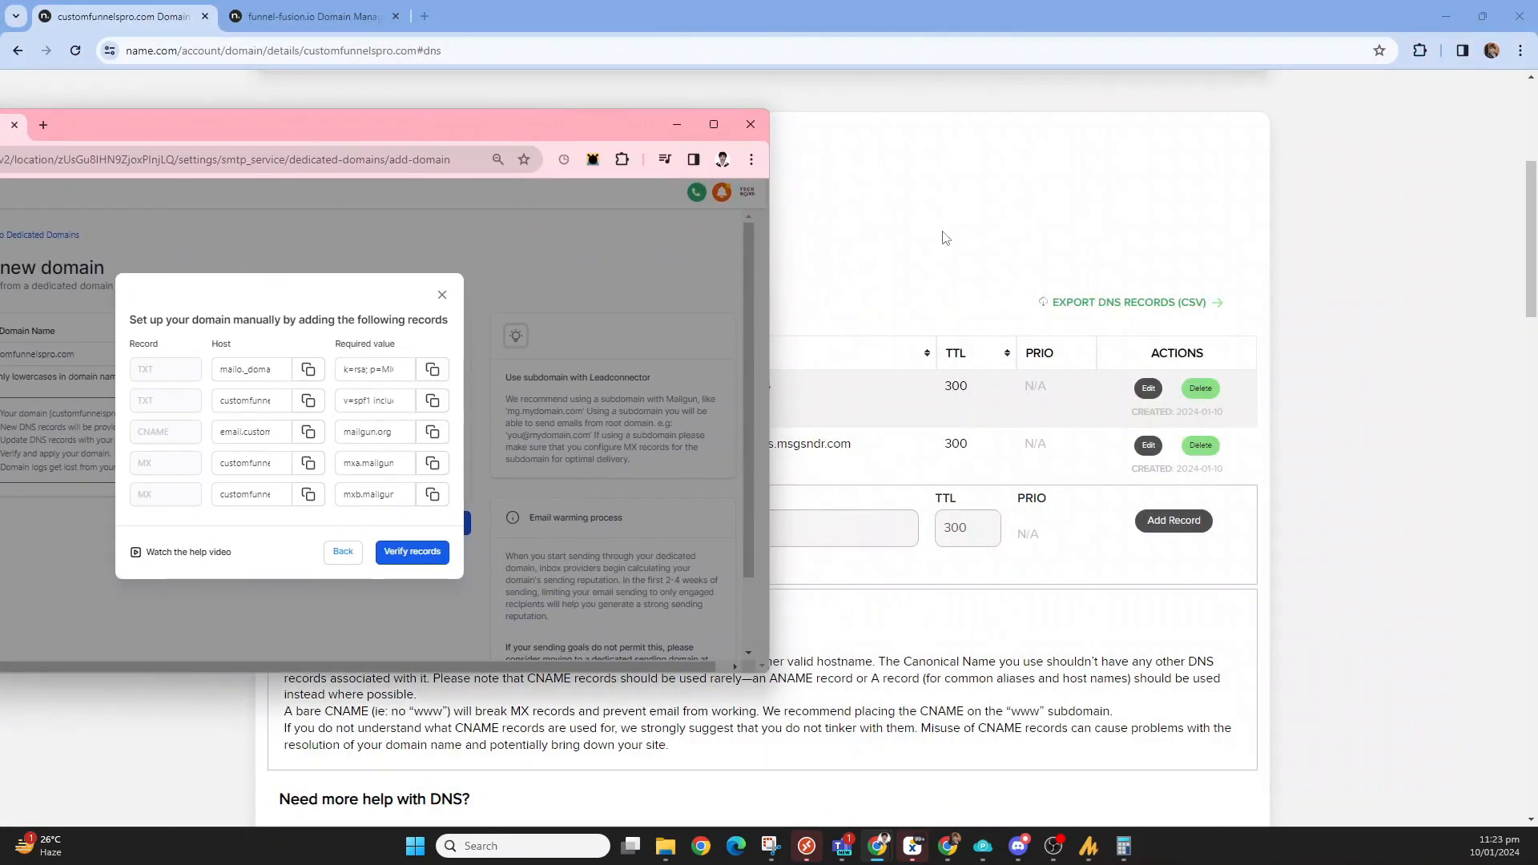
click(952, 267)
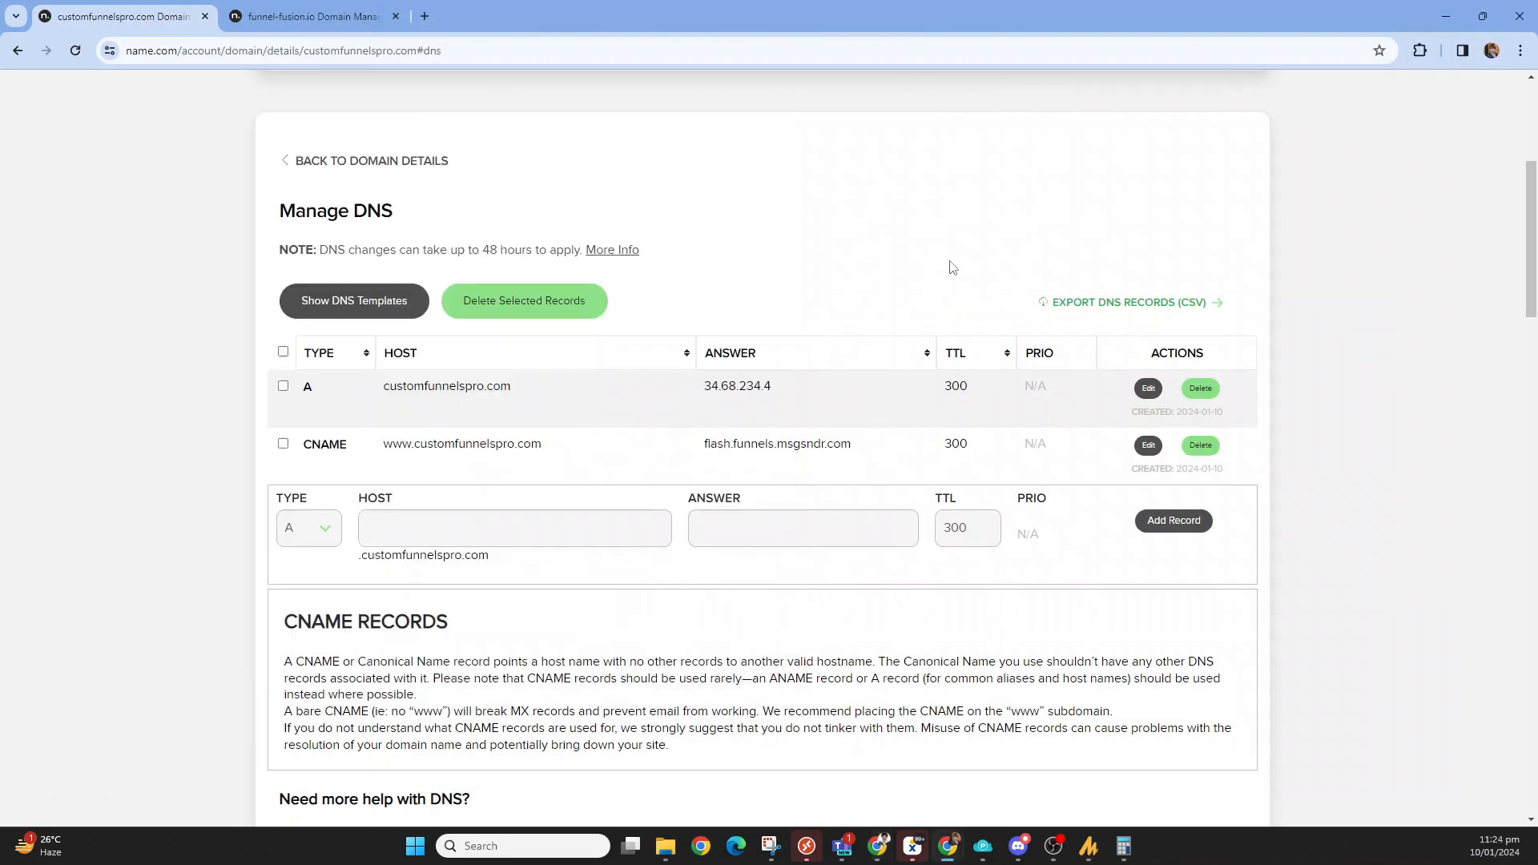
click(1483, 16)
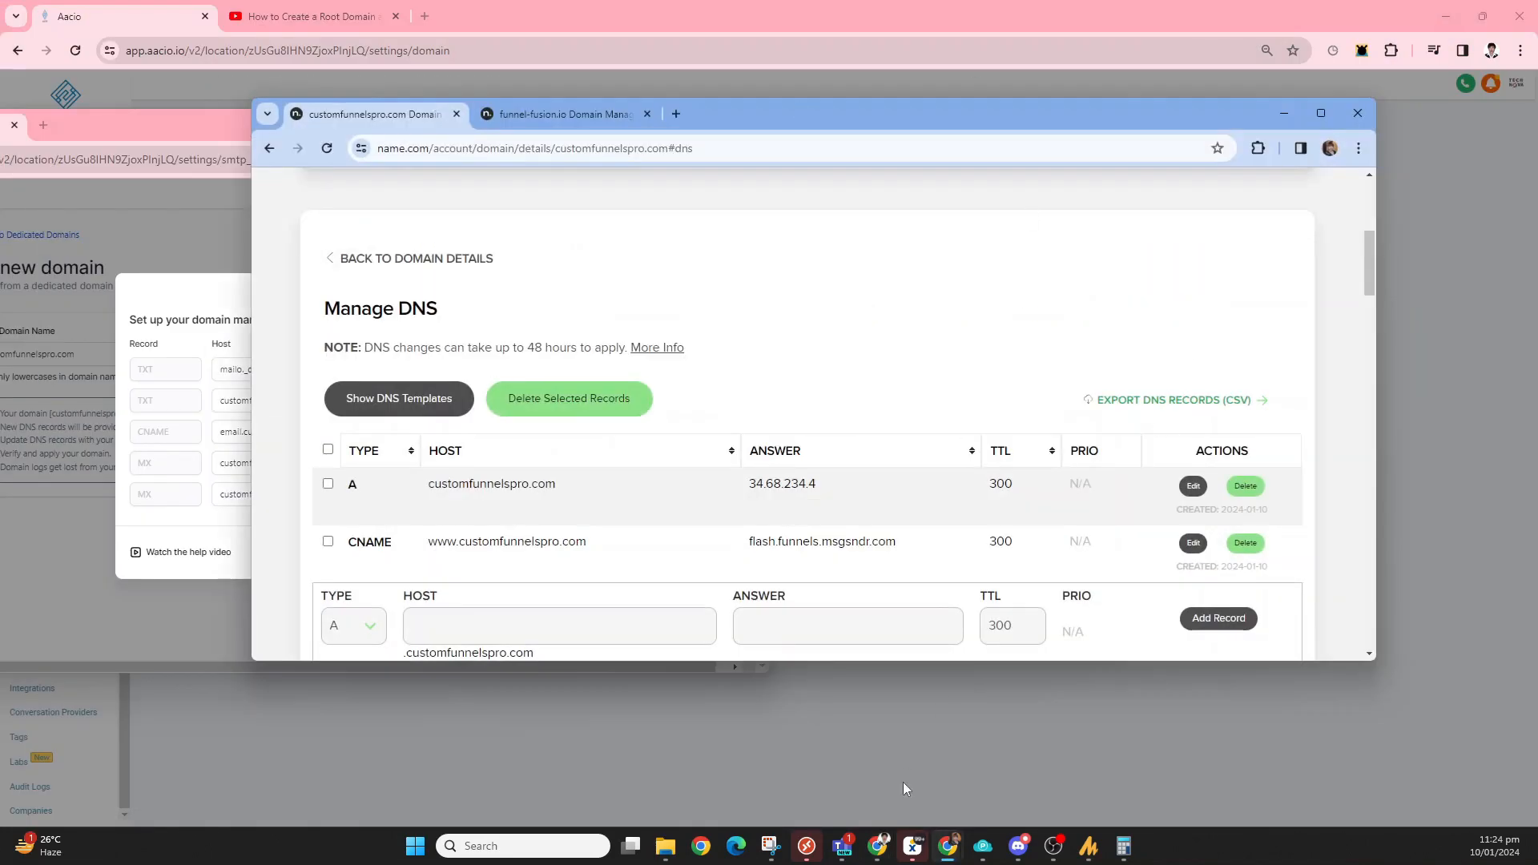
drag(803, 662, 803, 809)
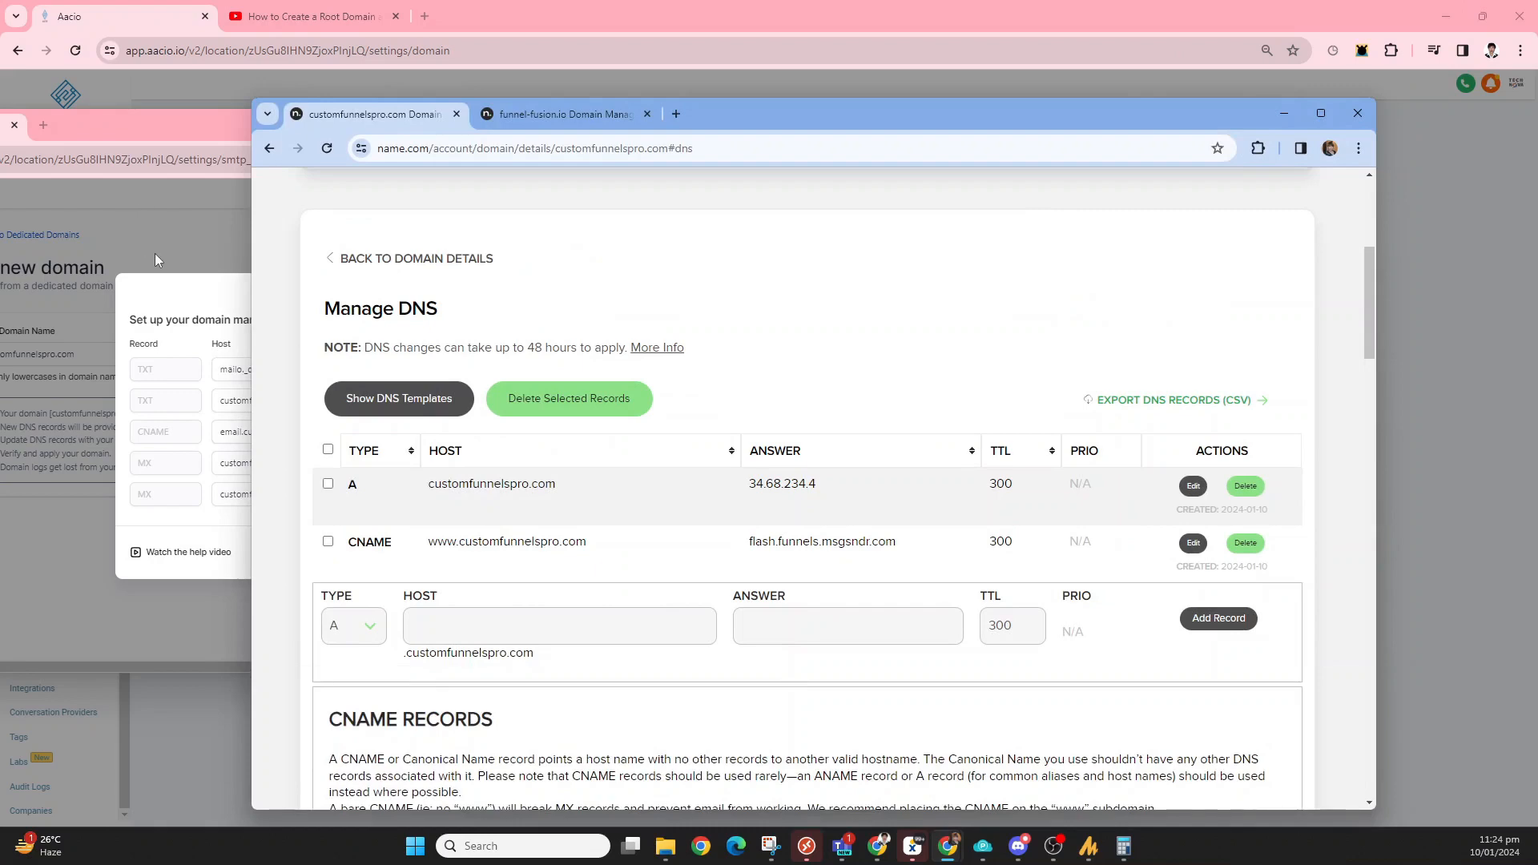
drag(253, 273, 497, 224)
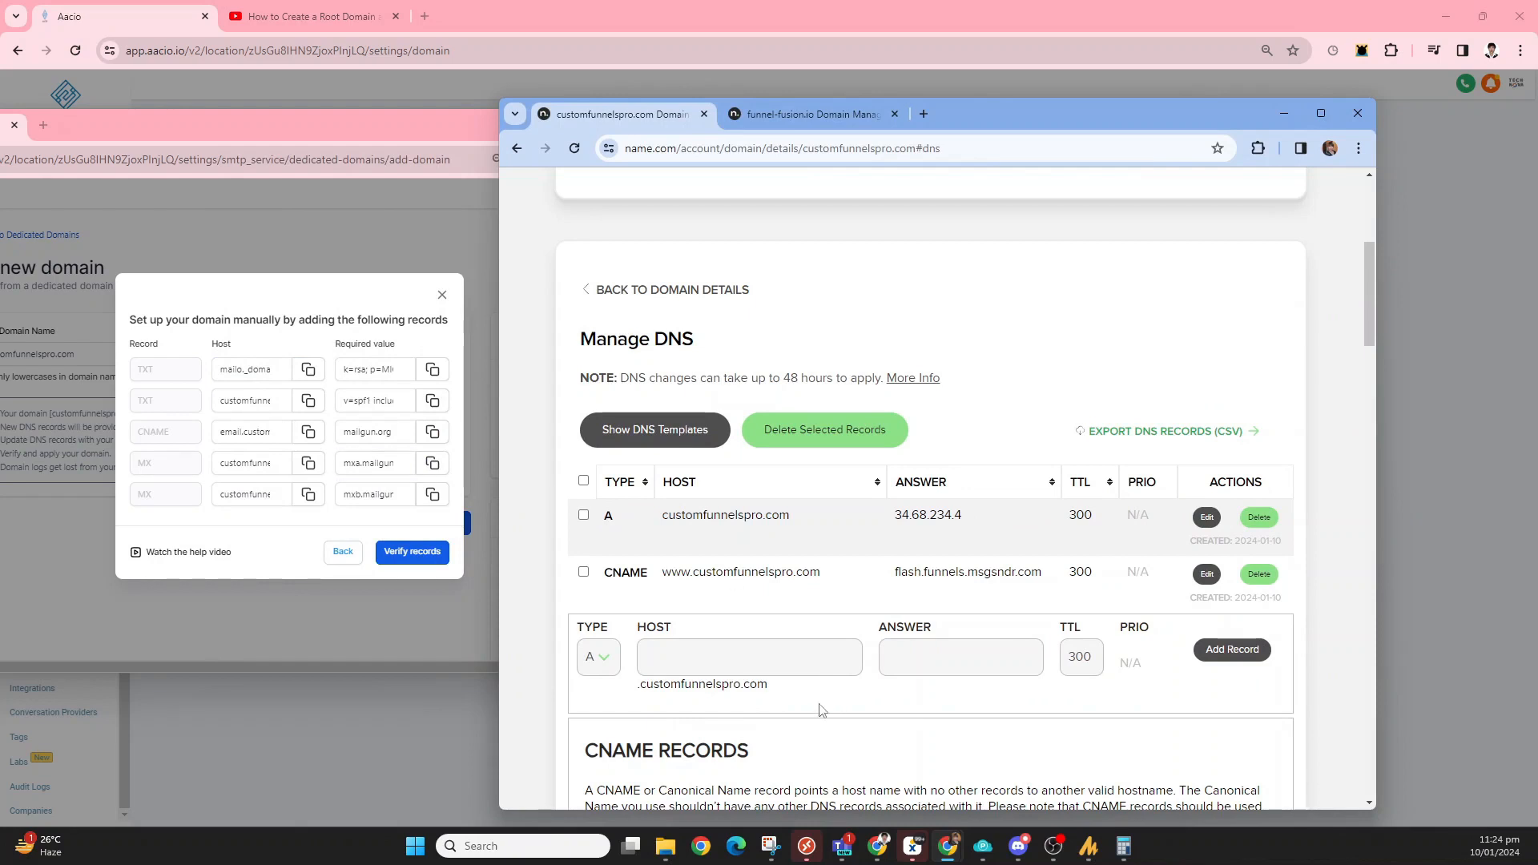
drag(1074, 112, 1078, 48)
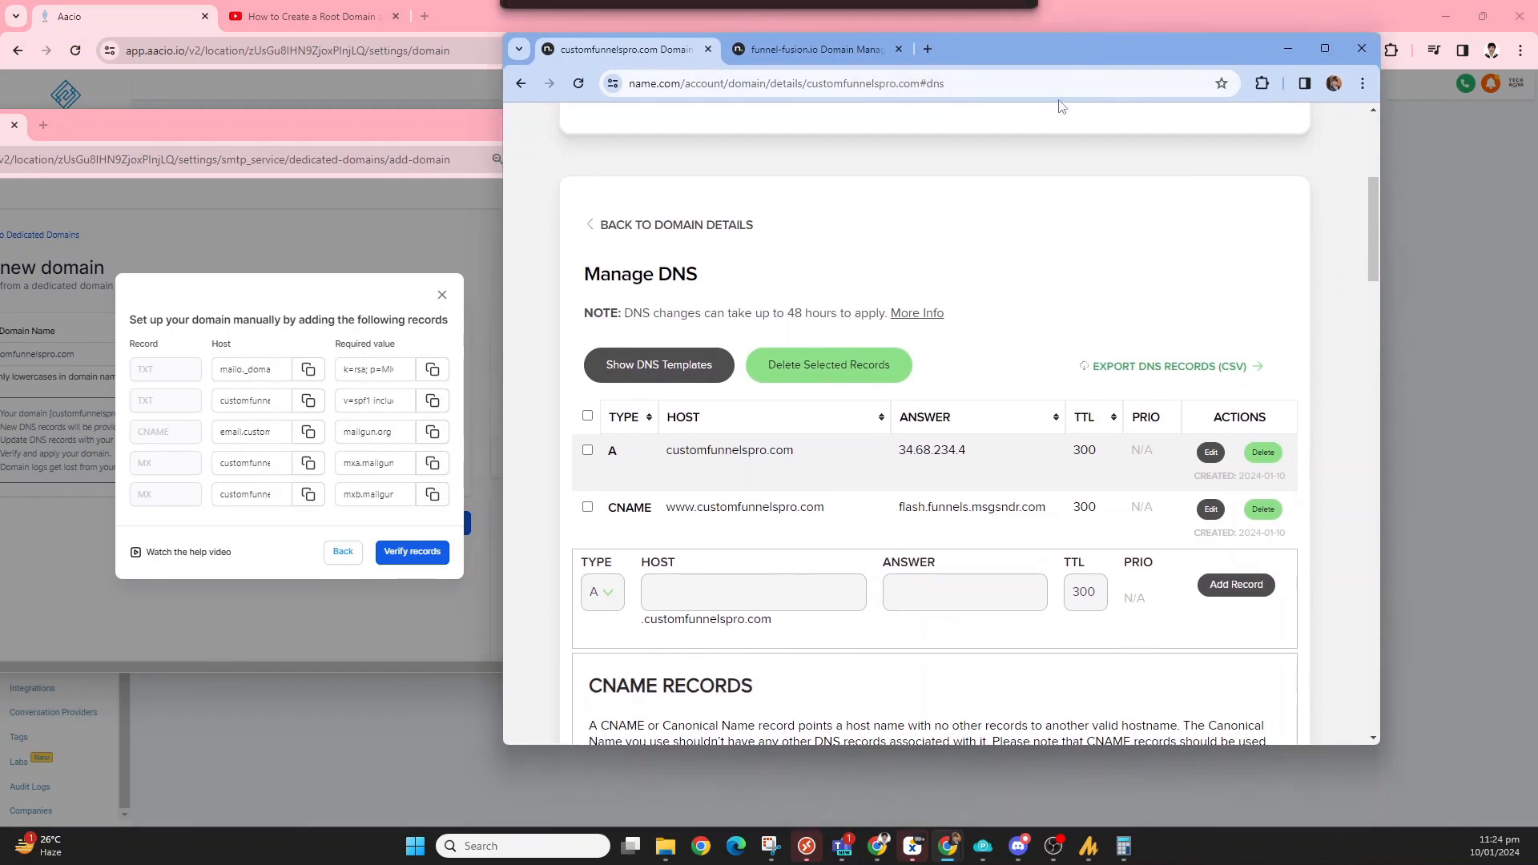
drag(750, 744, 749, 817)
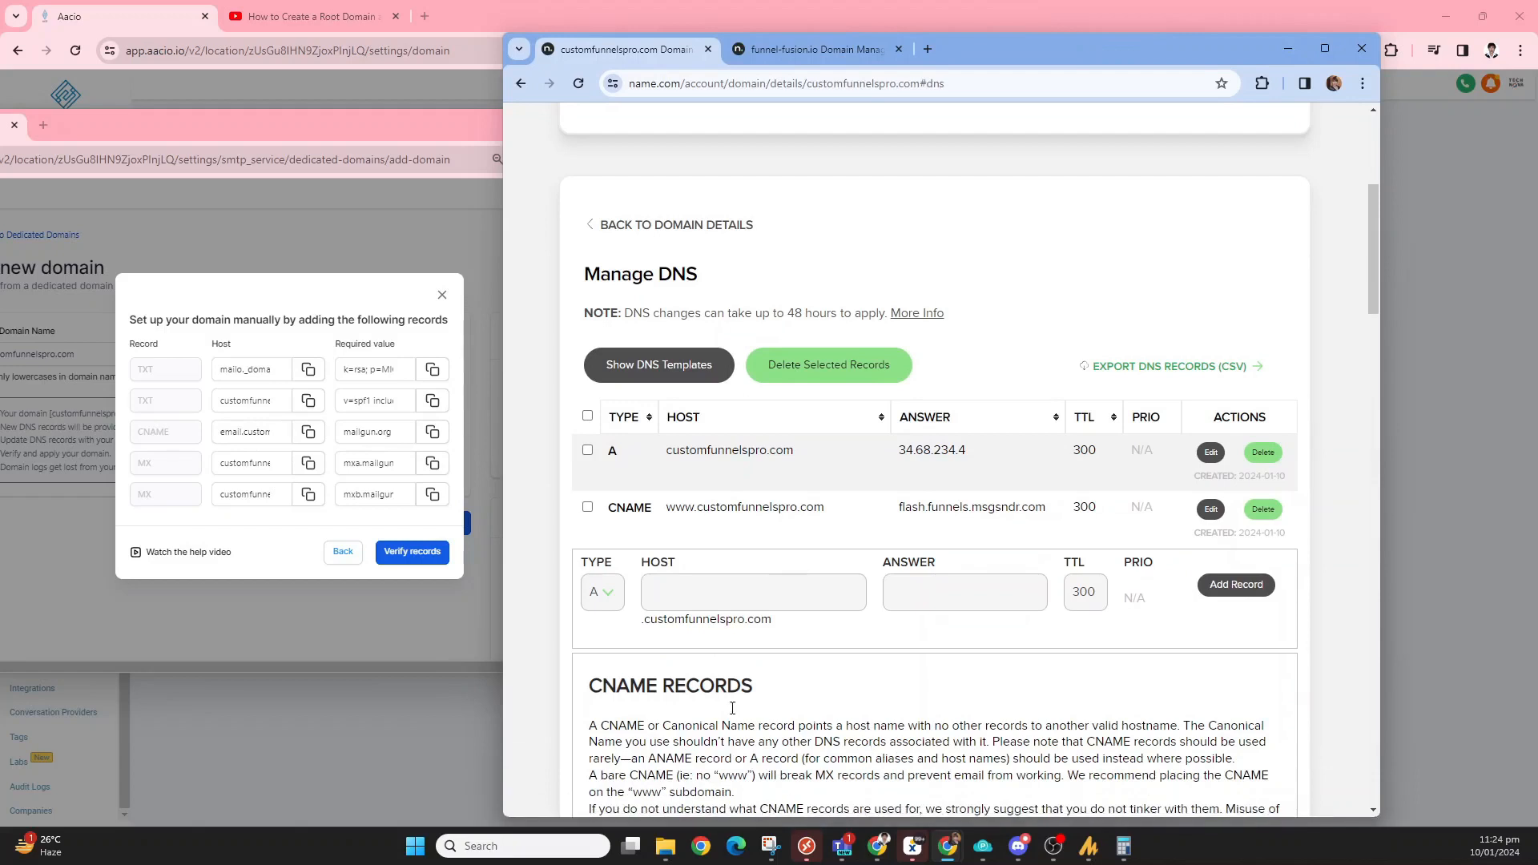
Add a TXT record at Name.com with host mailo._domainkey.customfunnelspro.com and the k=rsa domain key value copied from Aacio's first required record.
click(620, 596)
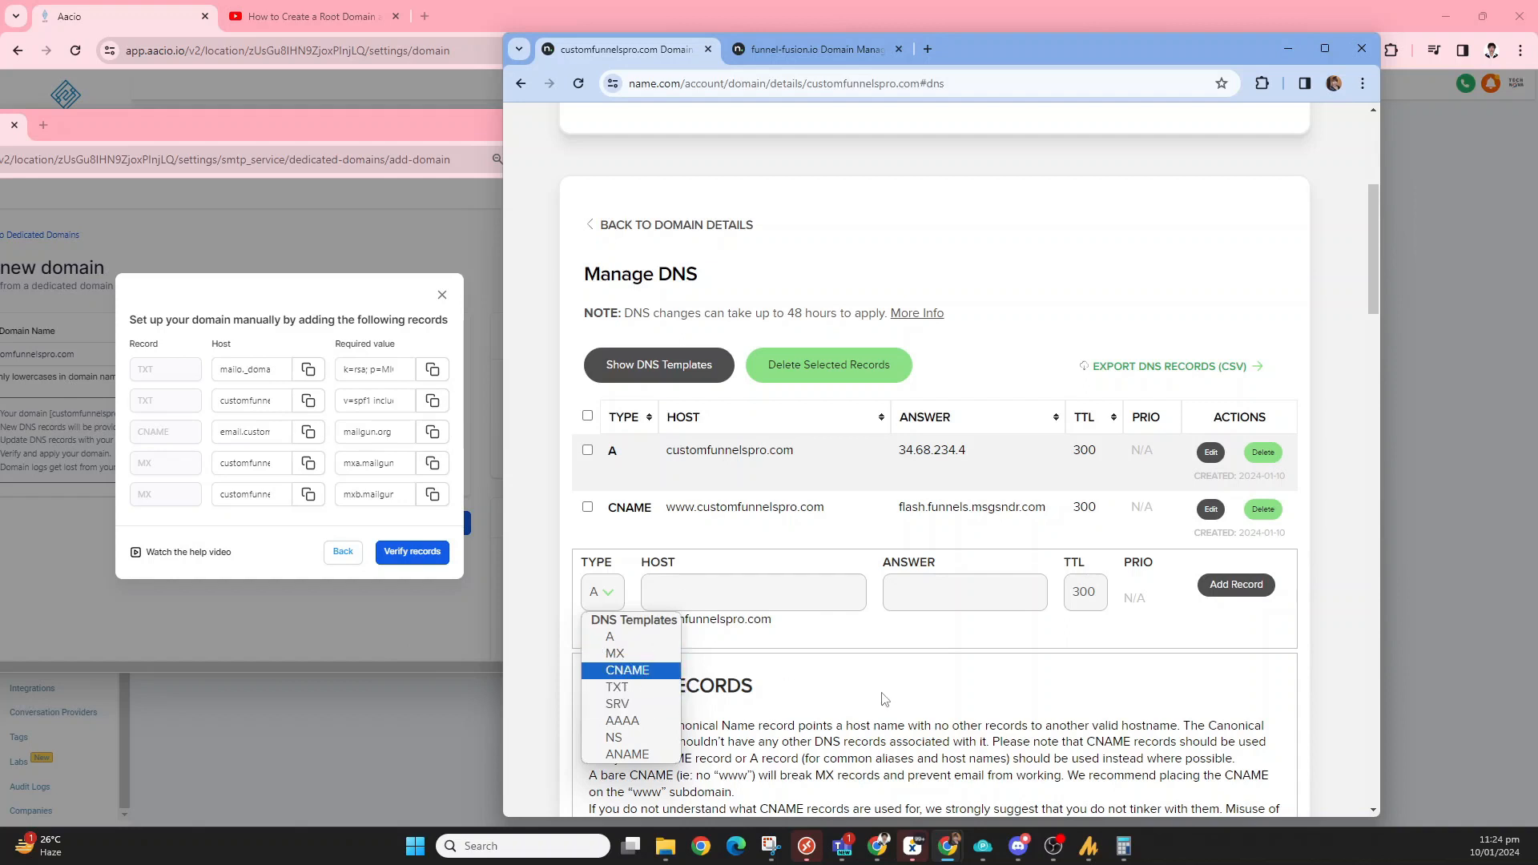
click(633, 687)
click(256, 369)
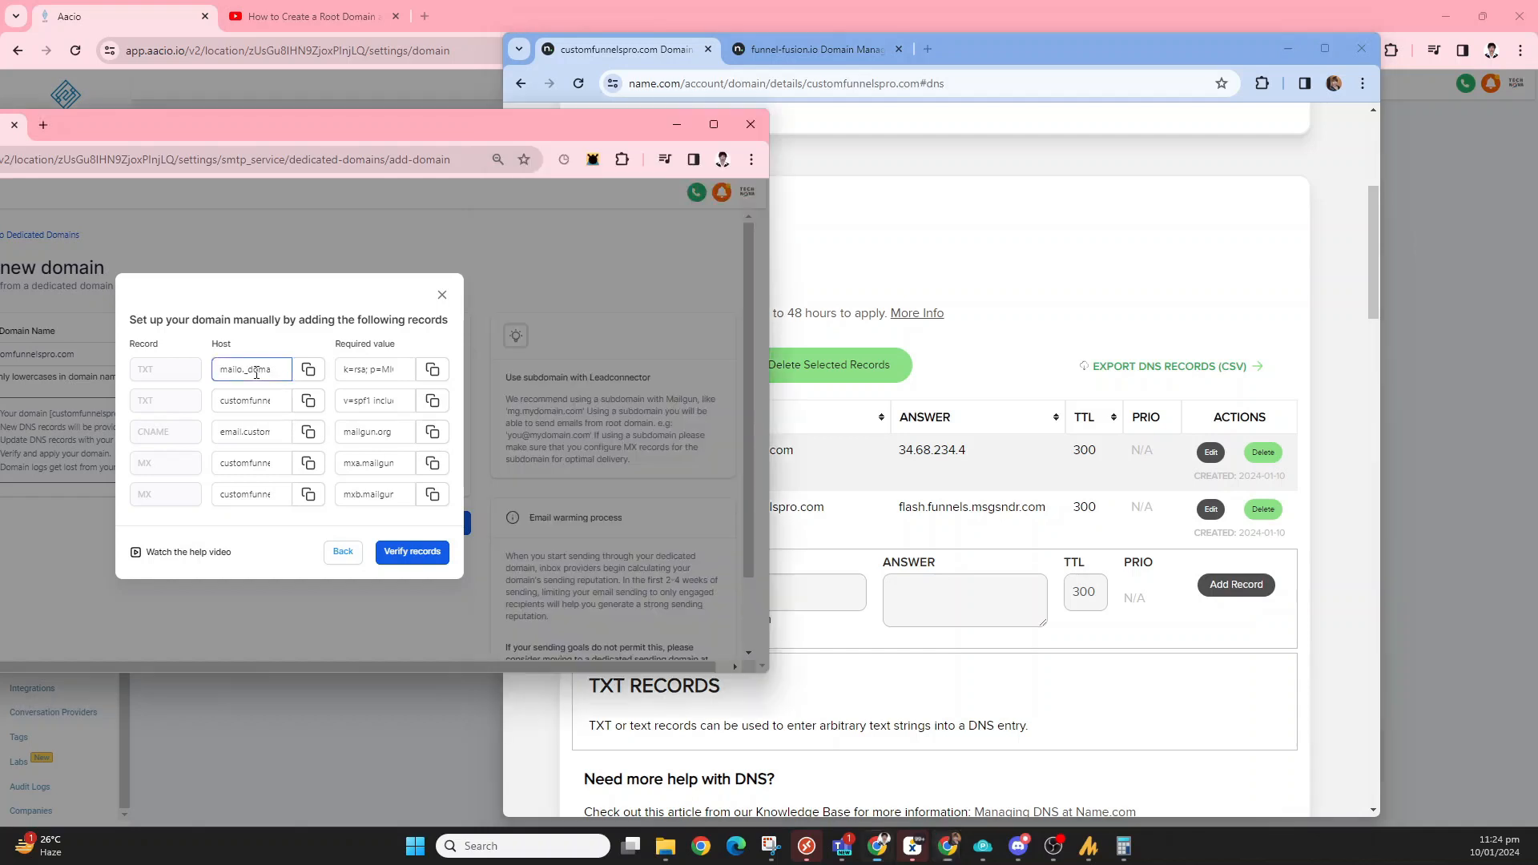
click(309, 370)
click(829, 578)
key(ctrl+v)
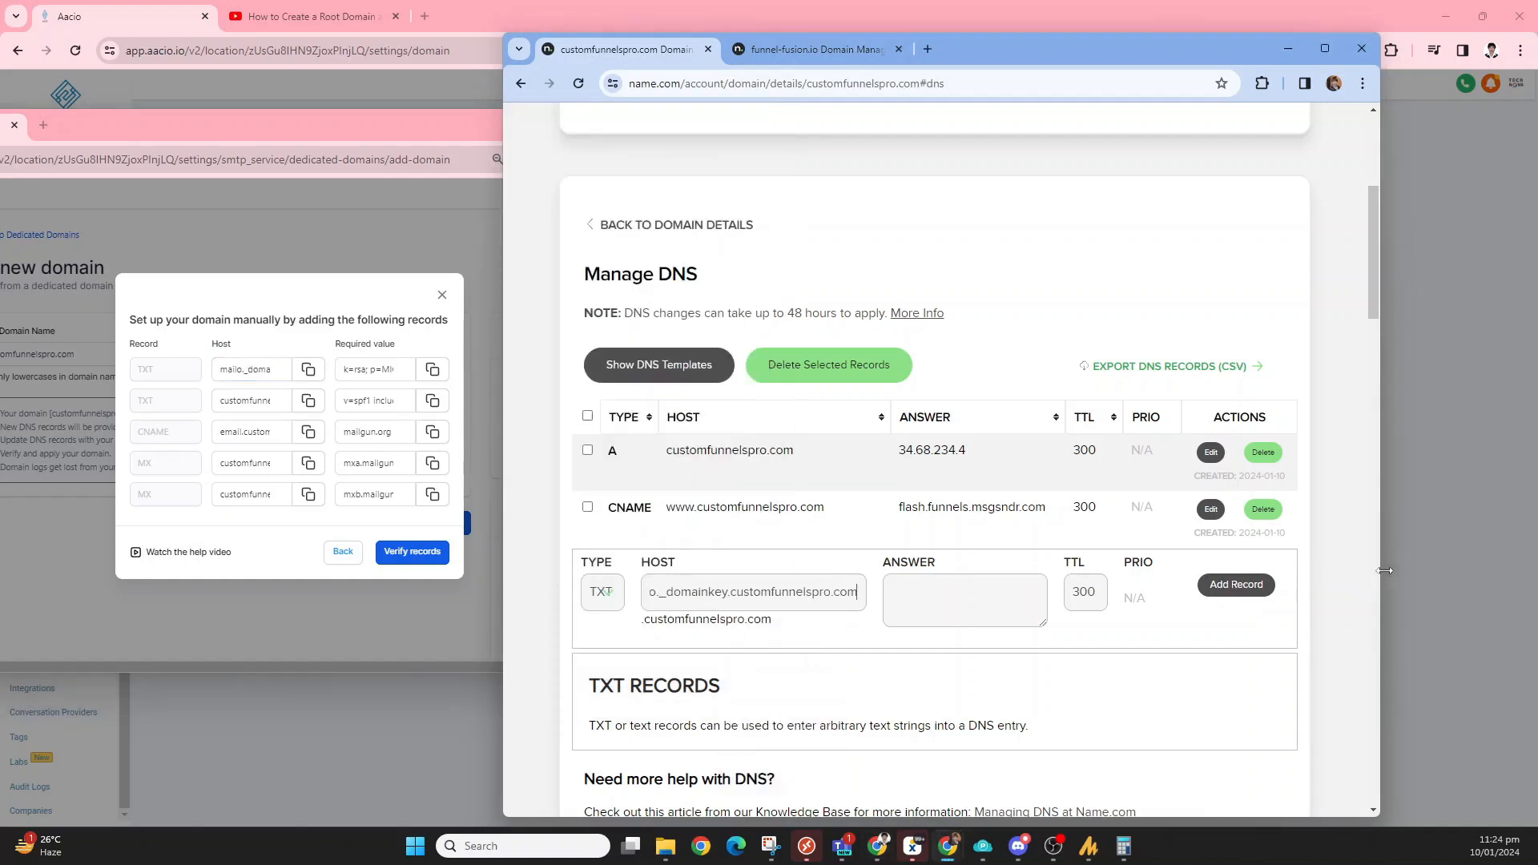
drag(1379, 574, 1532, 569)
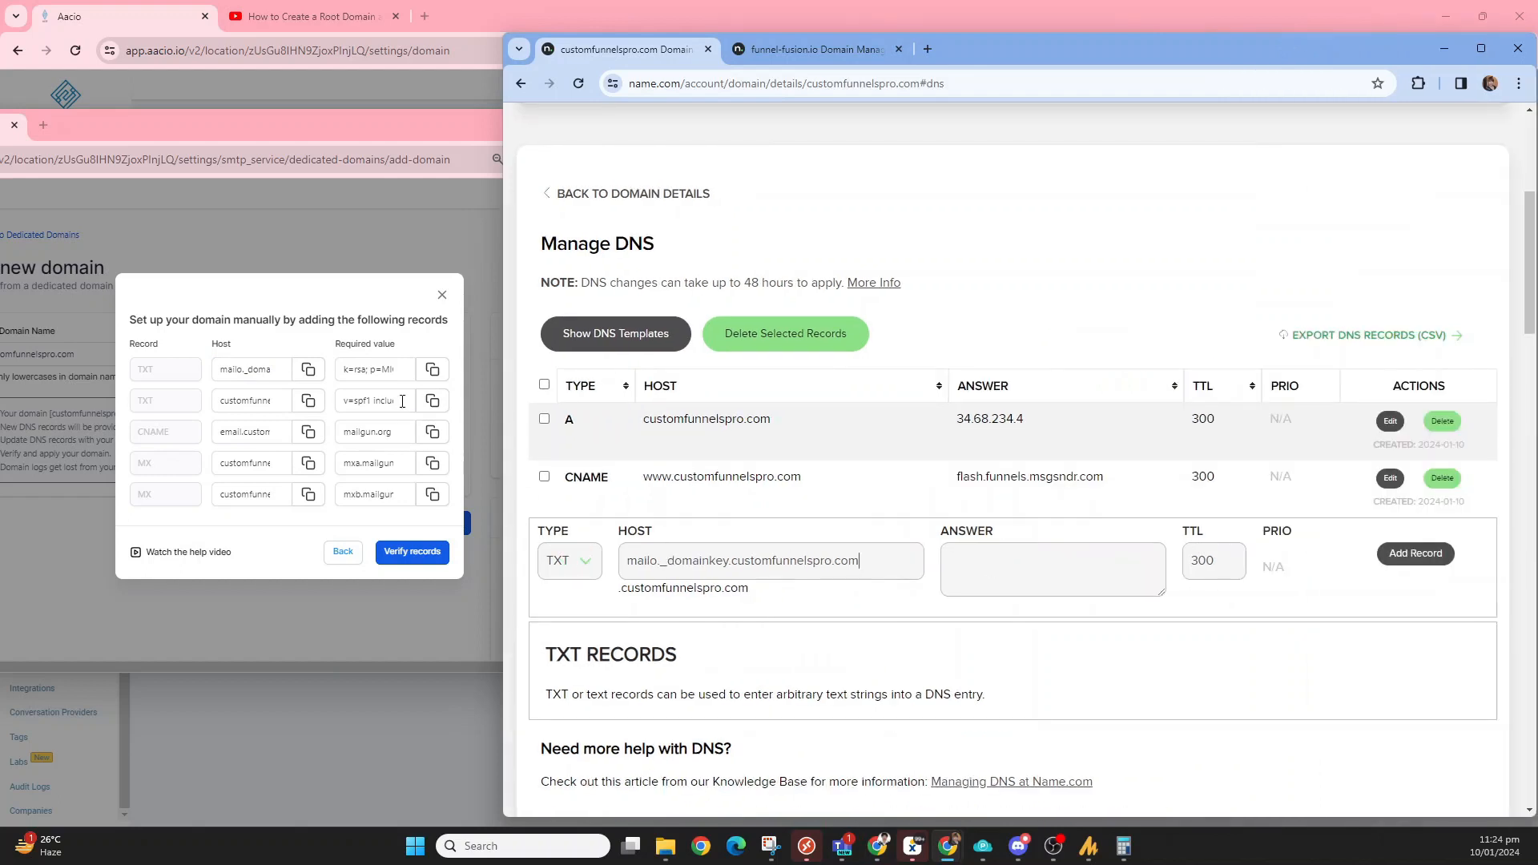
click(433, 369)
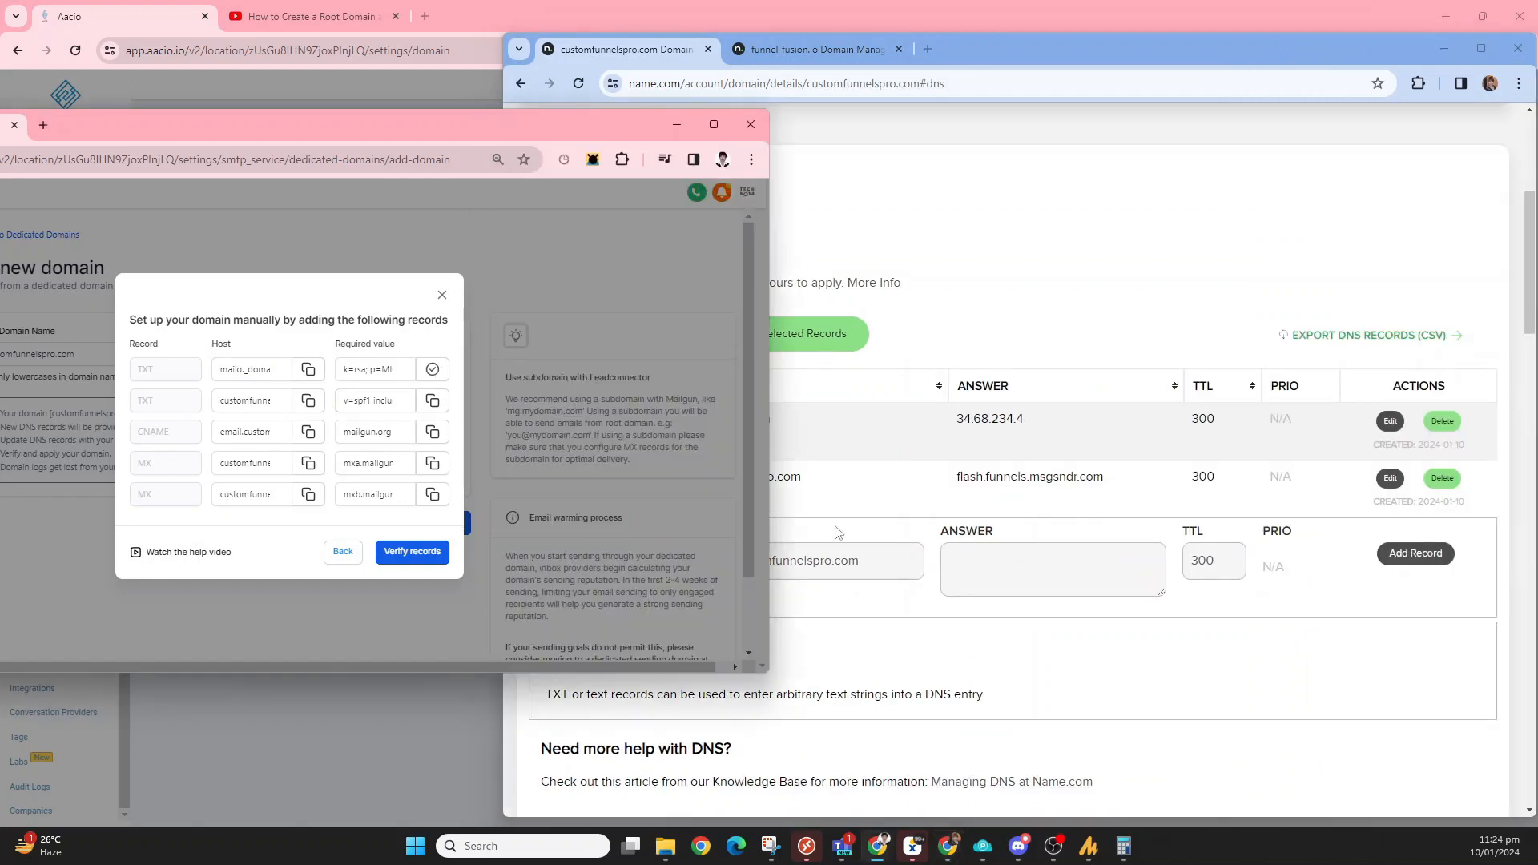
click(967, 599)
key(ctrl+v)
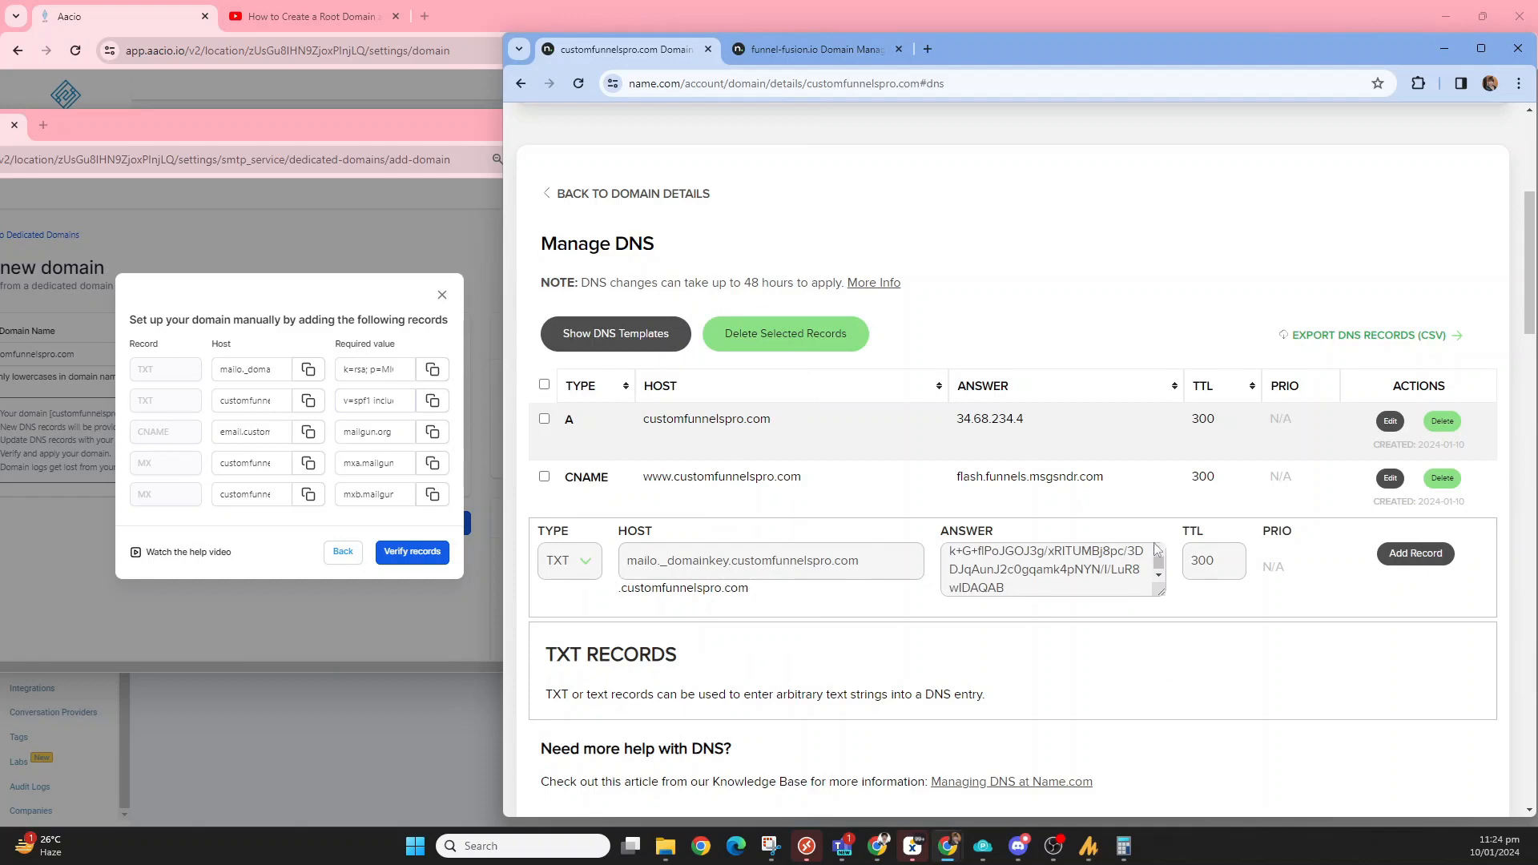
click(1391, 552)
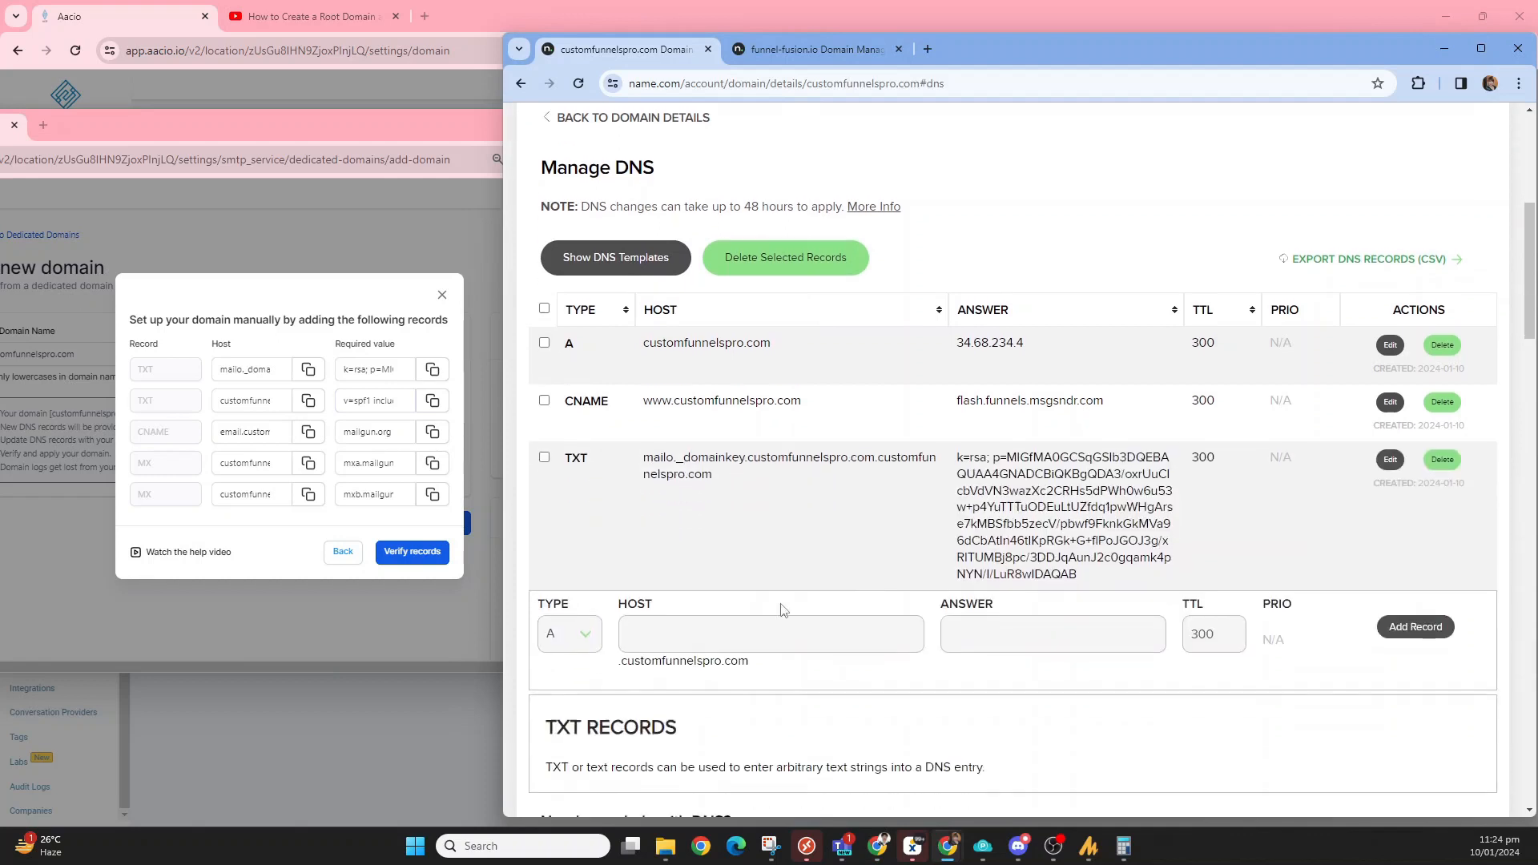
Add a second TXT record with host customfunnelspro.com and answer v=spf1 include:mailgun.org ~all, copied from Aacio.
click(309, 409)
click(847, 629)
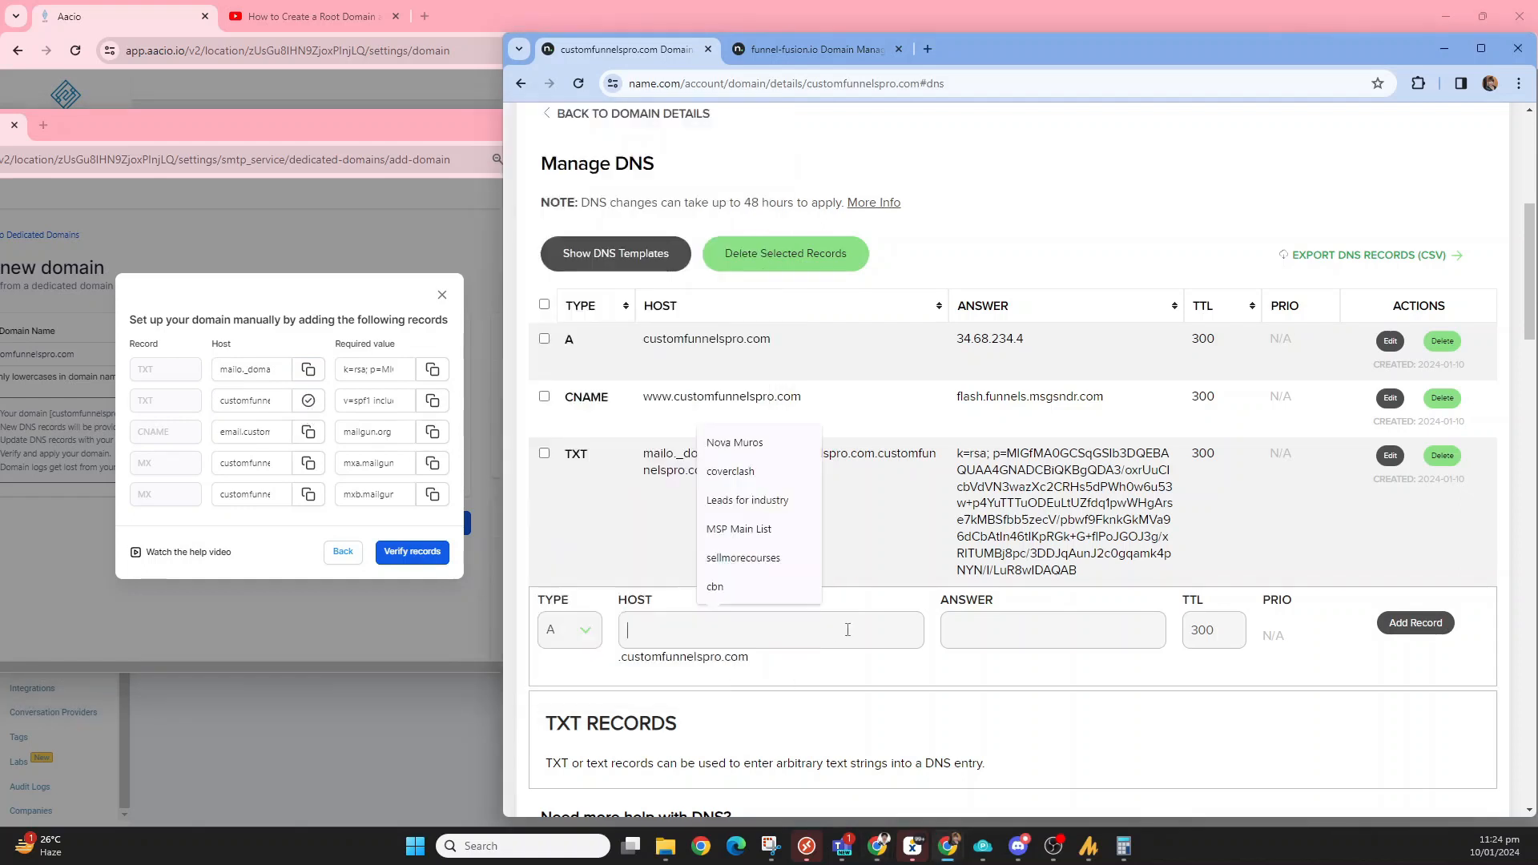
key(ctrl+v)
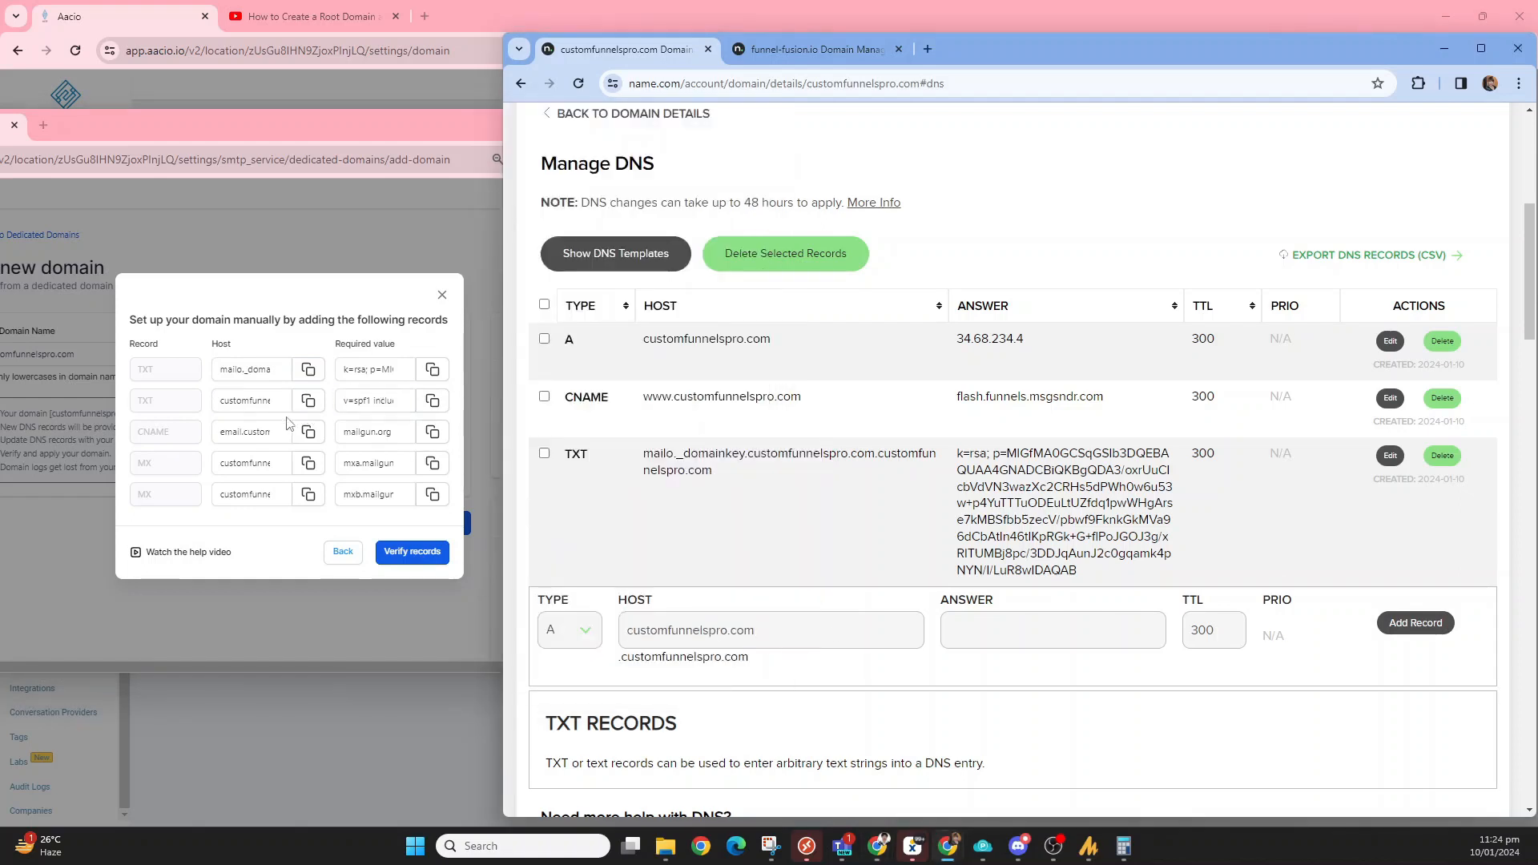
click(583, 641)
click(587, 726)
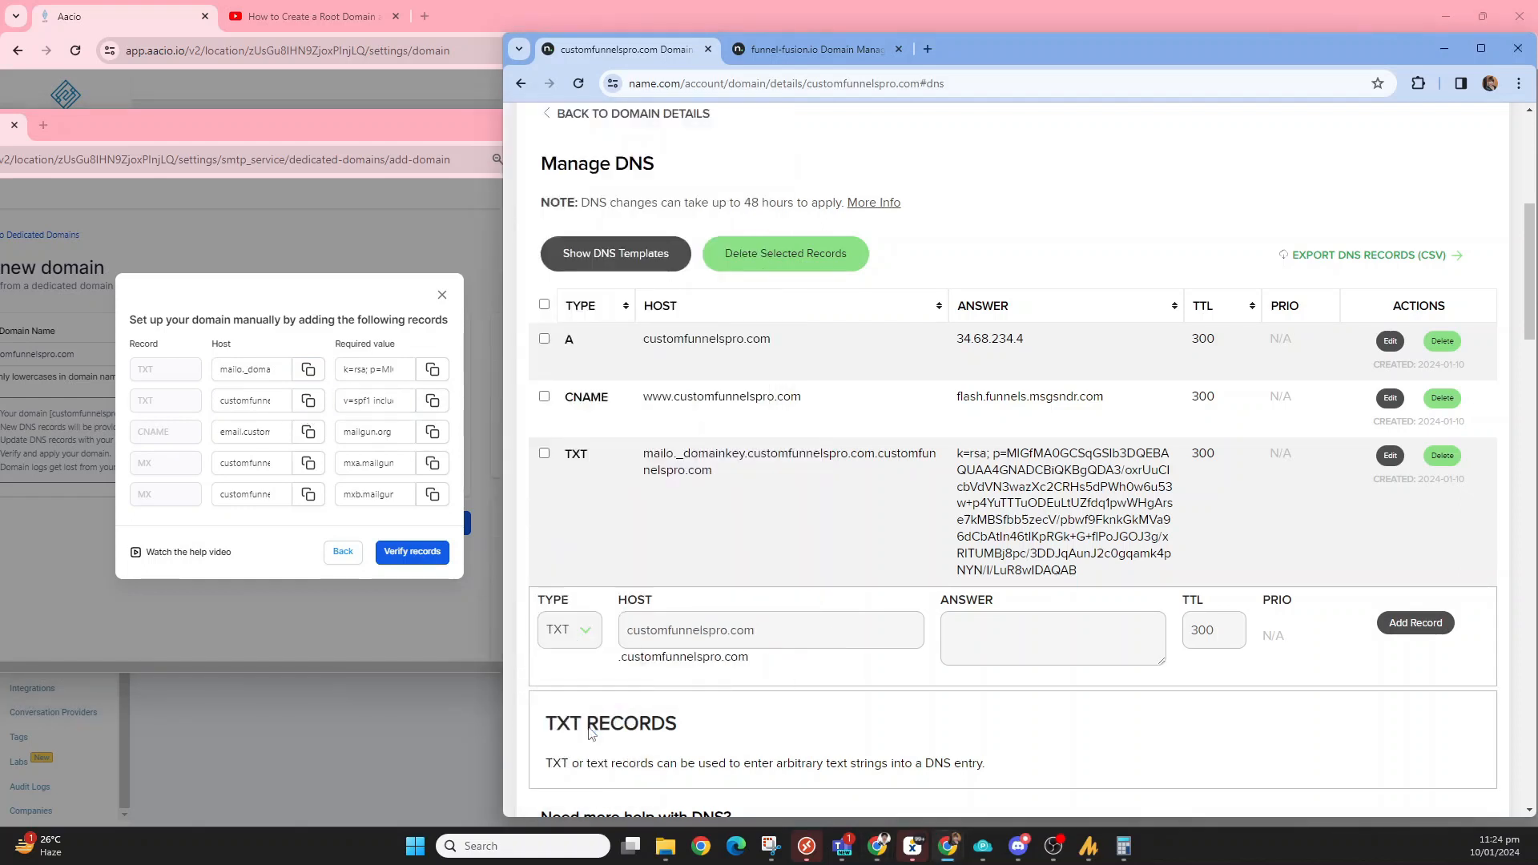
click(433, 401)
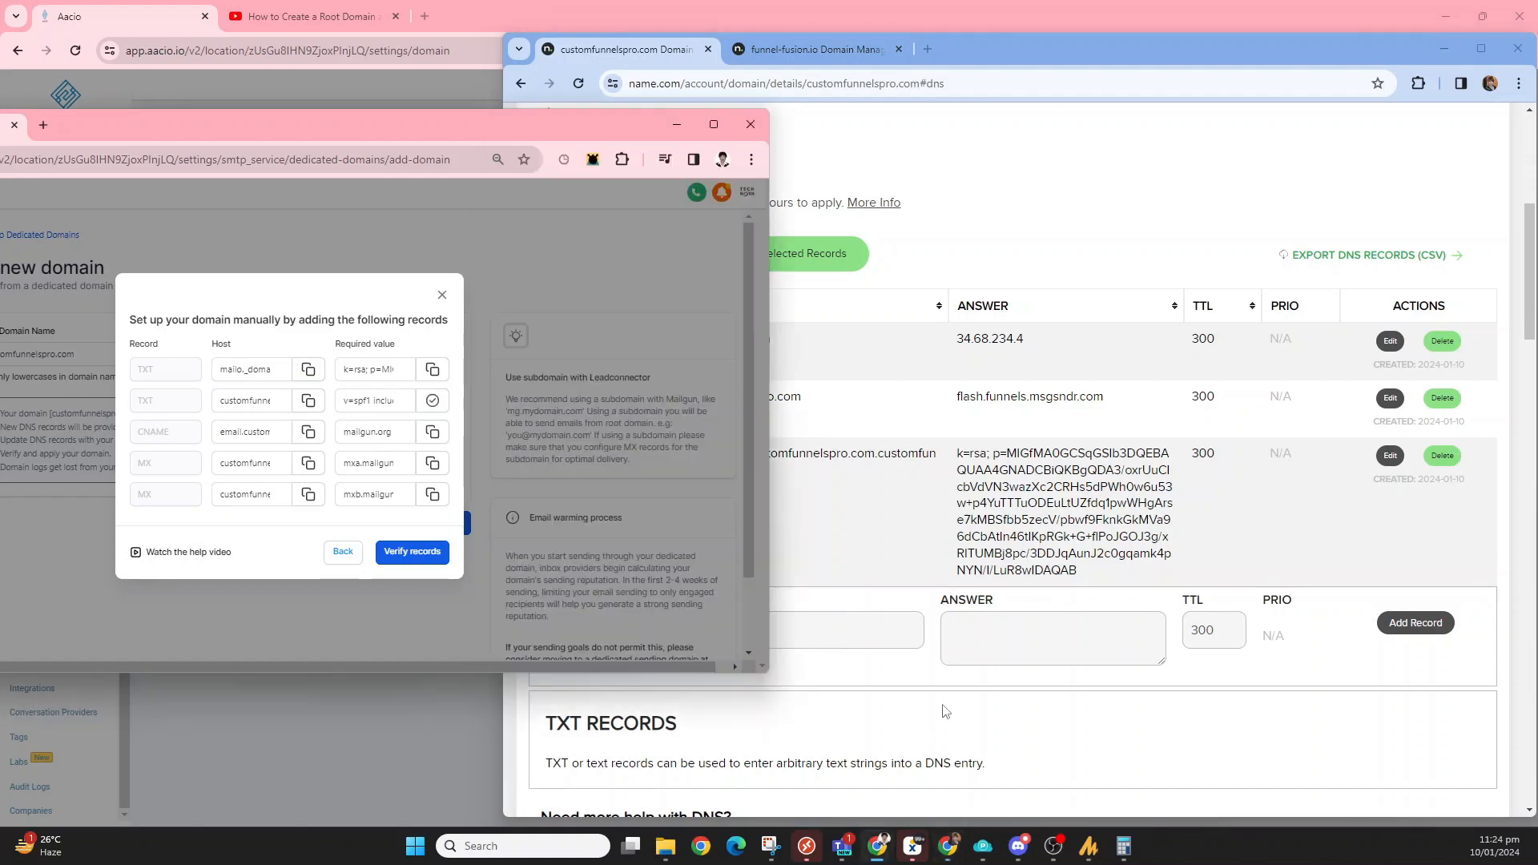
click(1104, 653)
key(ctrl+v)
click(1416, 629)
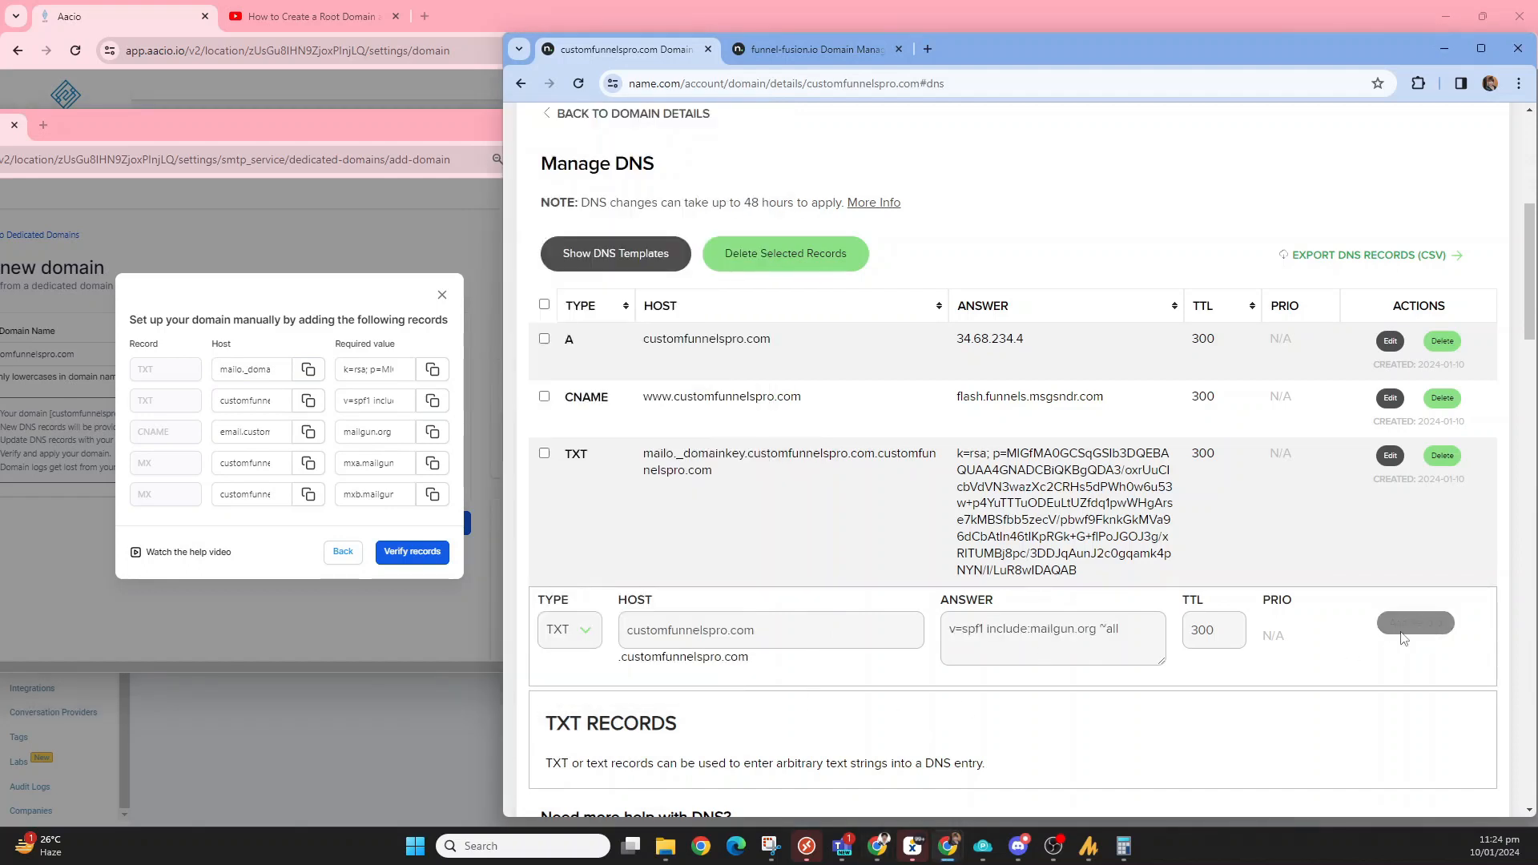
Add a CNAME record with host email.customfunnelspro.com and answer mailgun.org, copied from Aacio's required records.
click(309, 432)
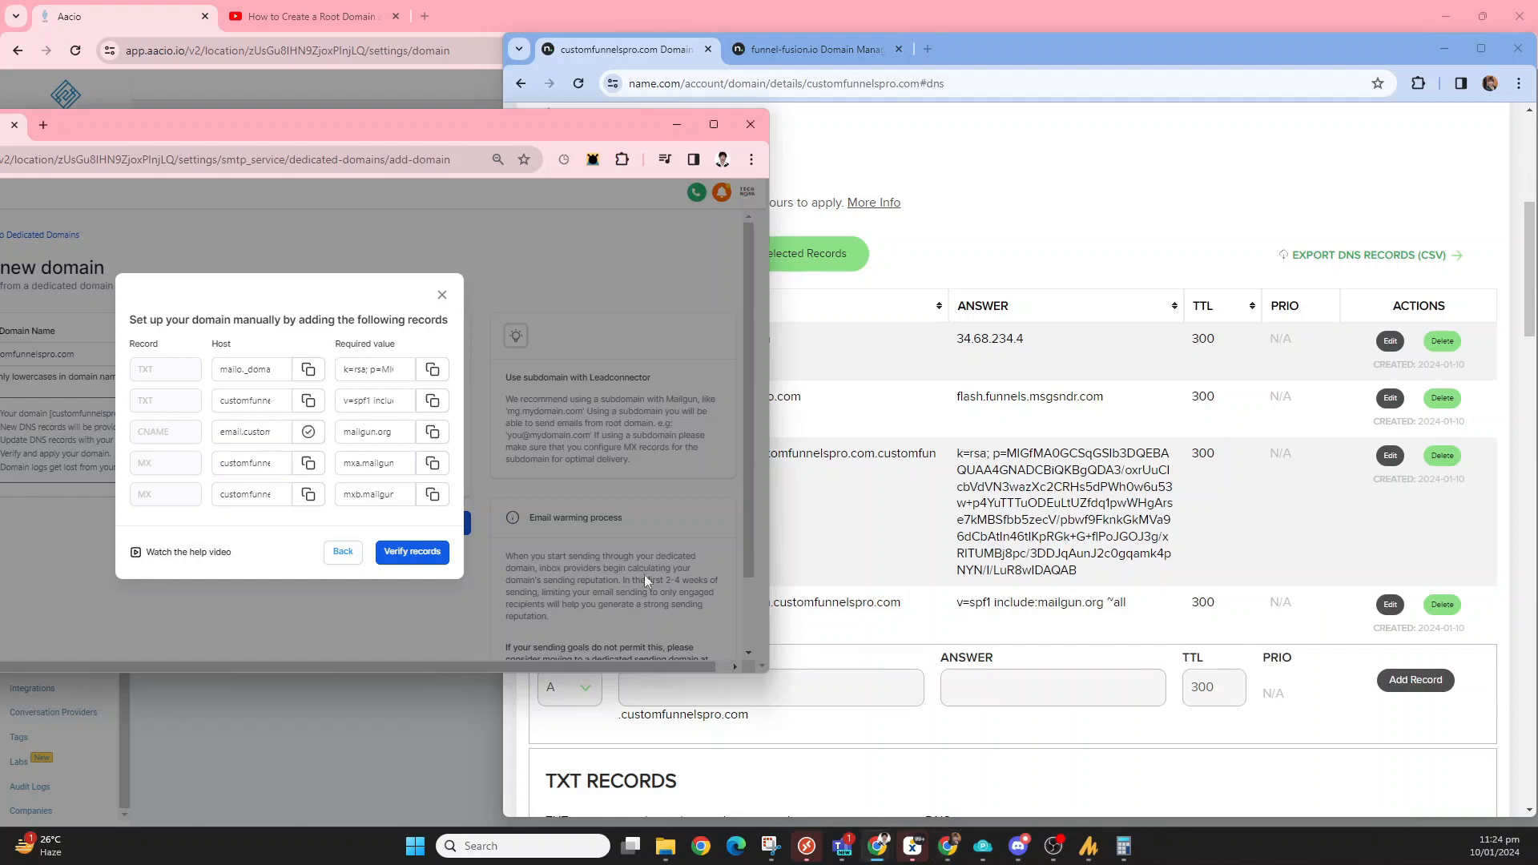
scroll(876, 726, down, 1)
click(876, 726)
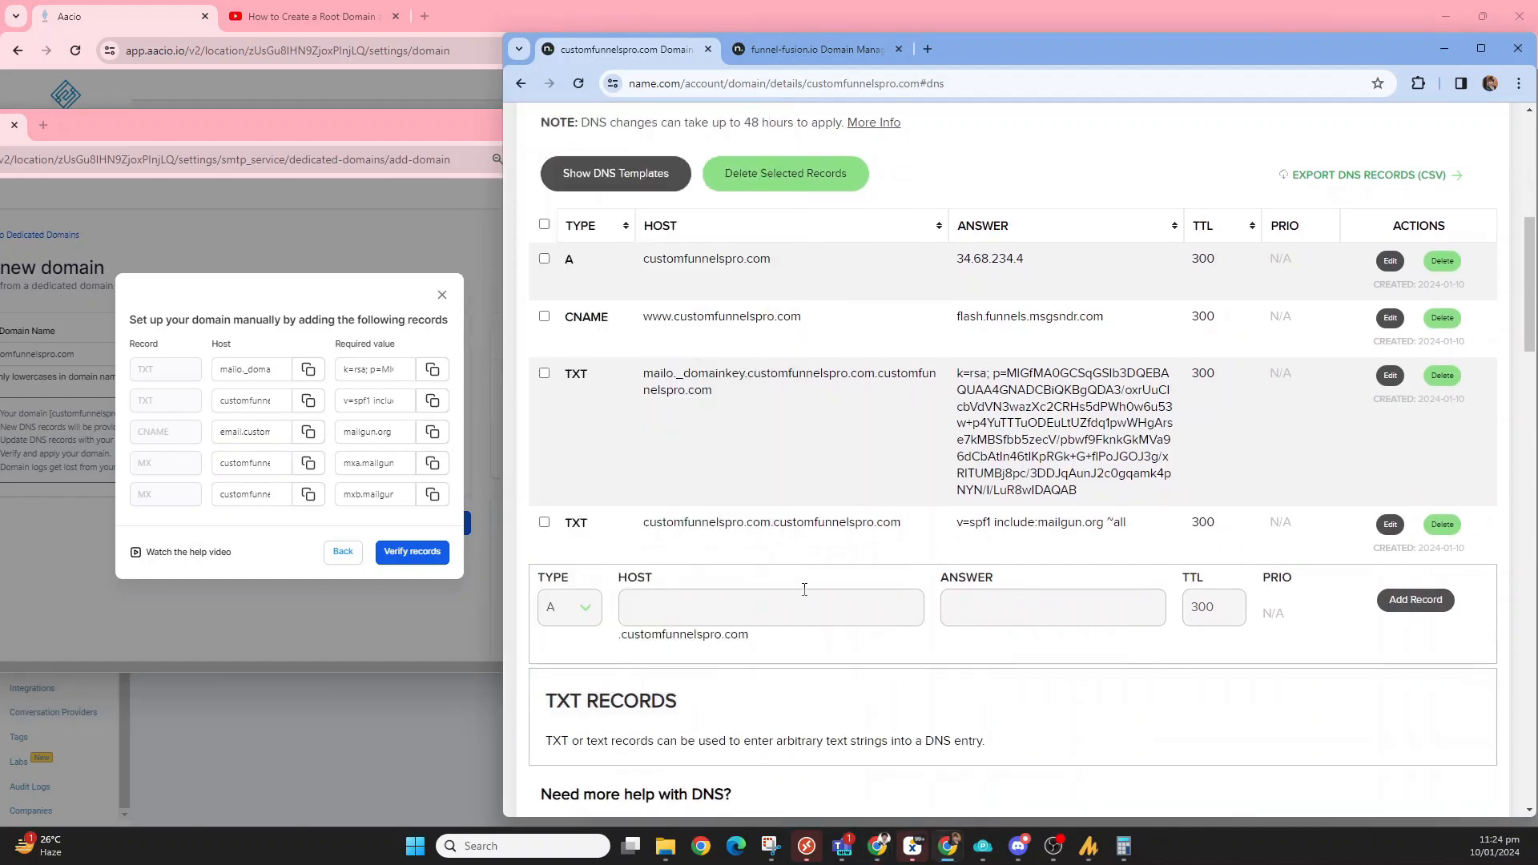
click(563, 609)
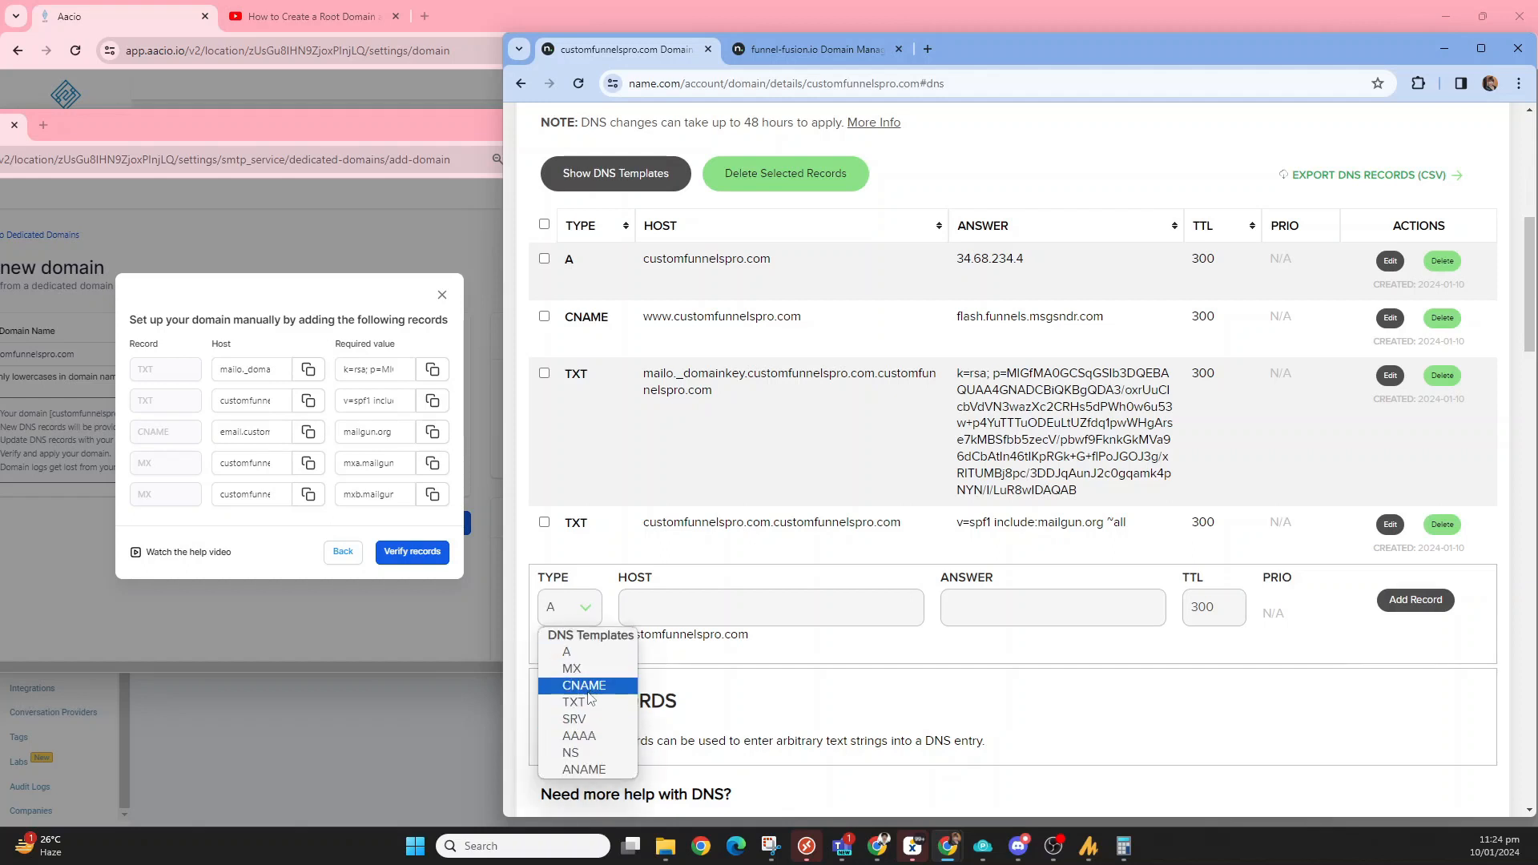
click(590, 691)
click(737, 608)
key(ctrl+v)
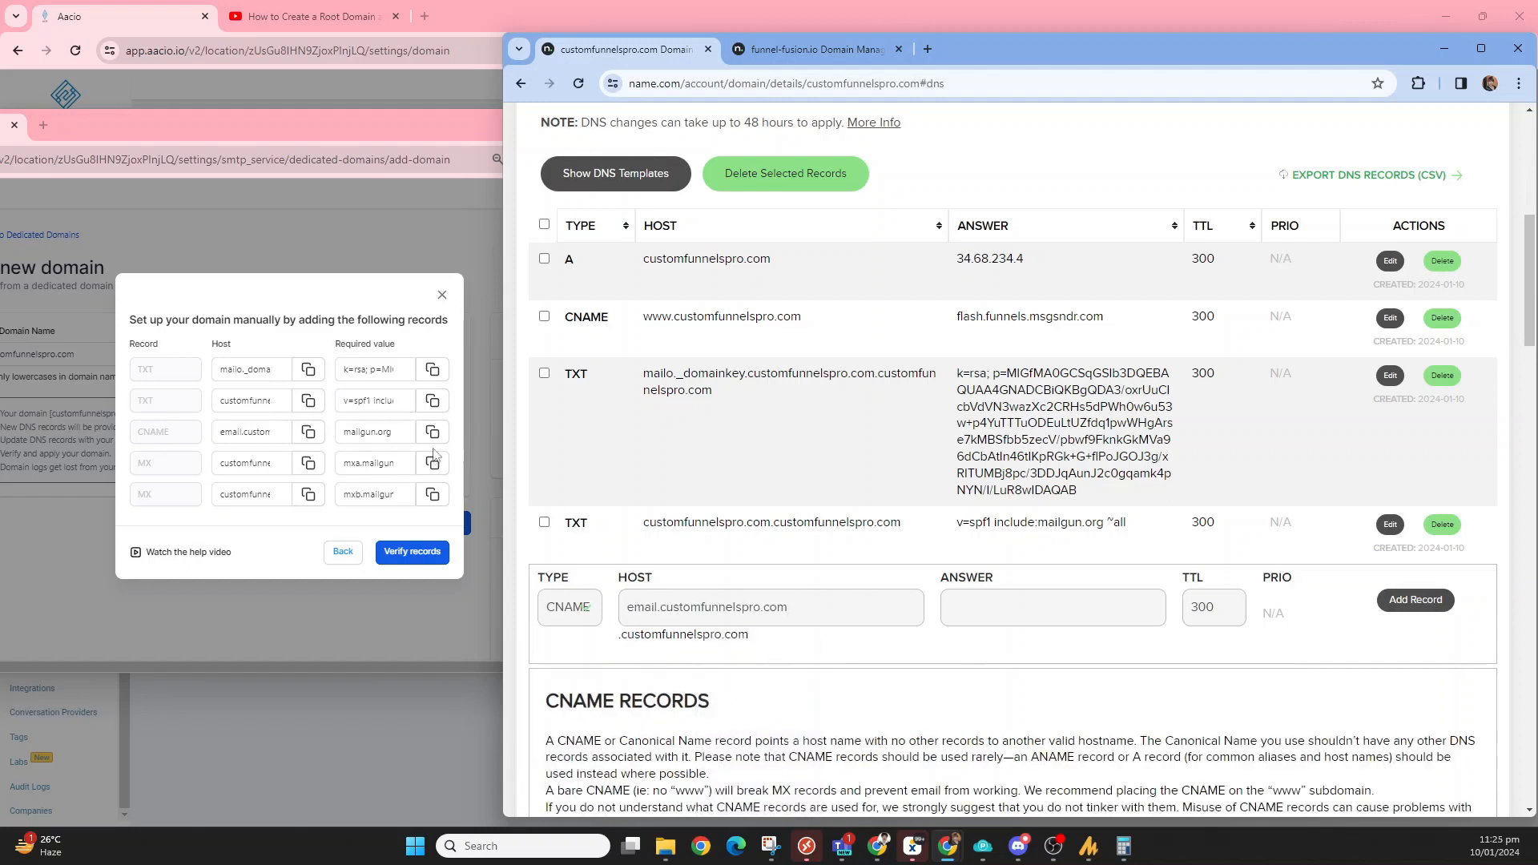
click(433, 432)
click(997, 616)
key(ctrl+v)
key(Return)
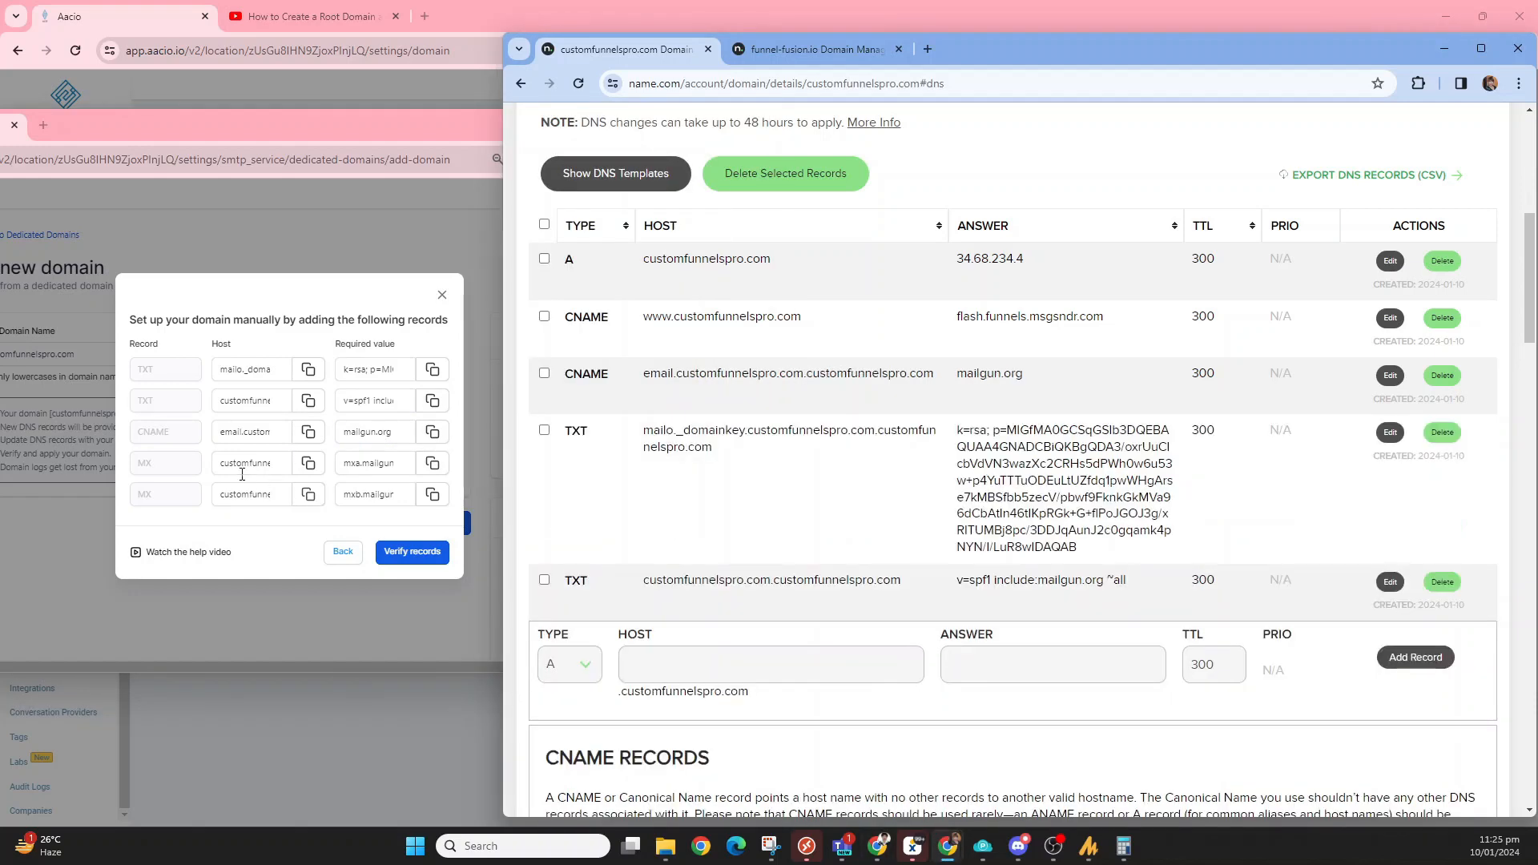
Add an MX record at Name.com with host customfunnelspro.com and answer mxa.mailgun.org, copied from Aacio, with TTL 300 and priority 10.
click(308, 463)
click(903, 700)
scroll(801, 625, down, 2)
click(267, 472)
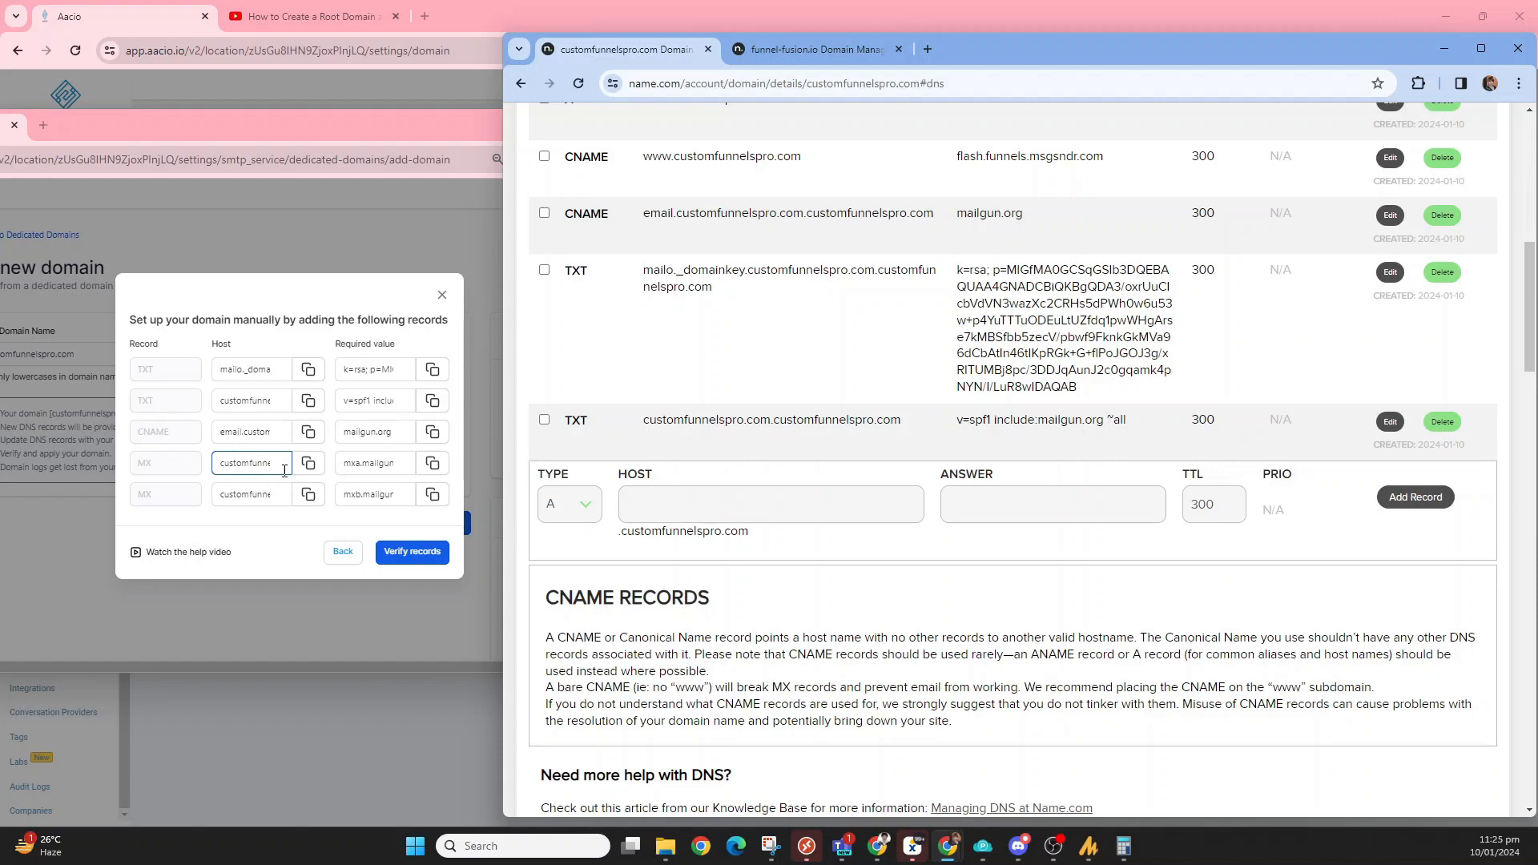
scroll(583, 409, up, 3)
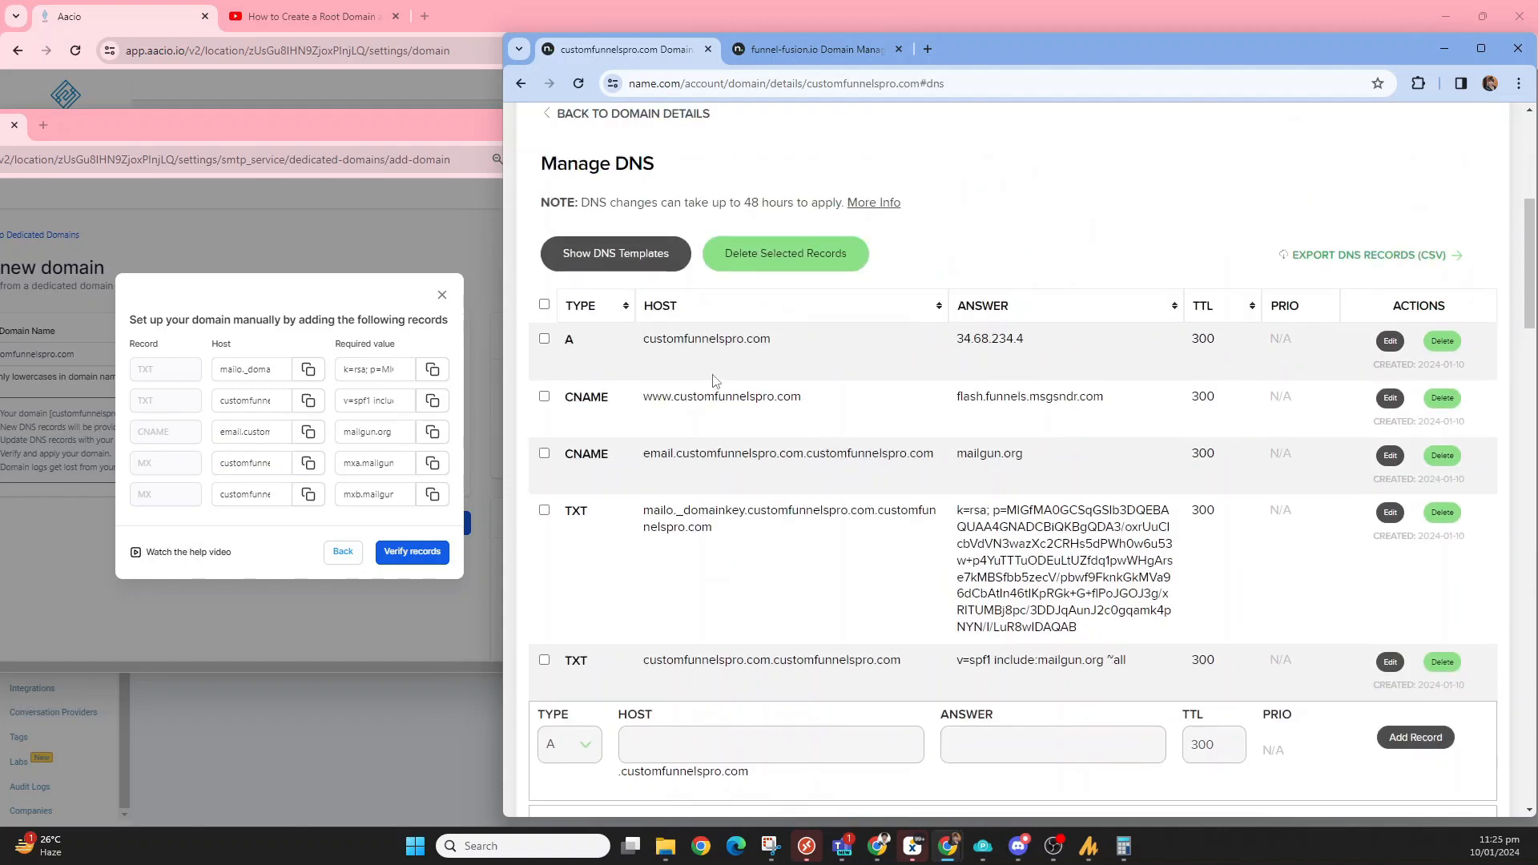
scroll(681, 393, down, 2)
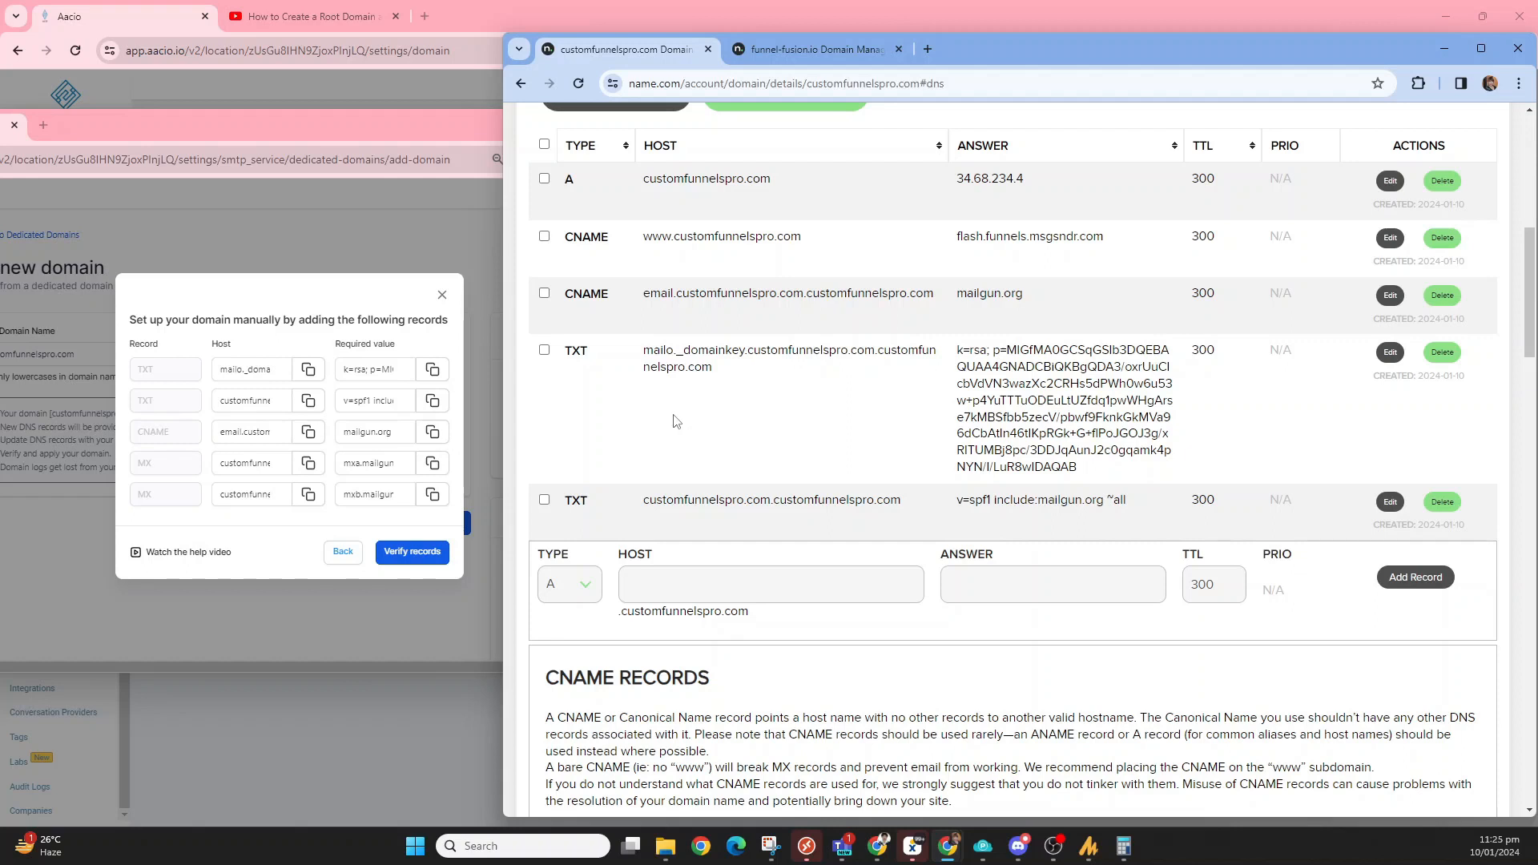
scroll(677, 421, up, 2)
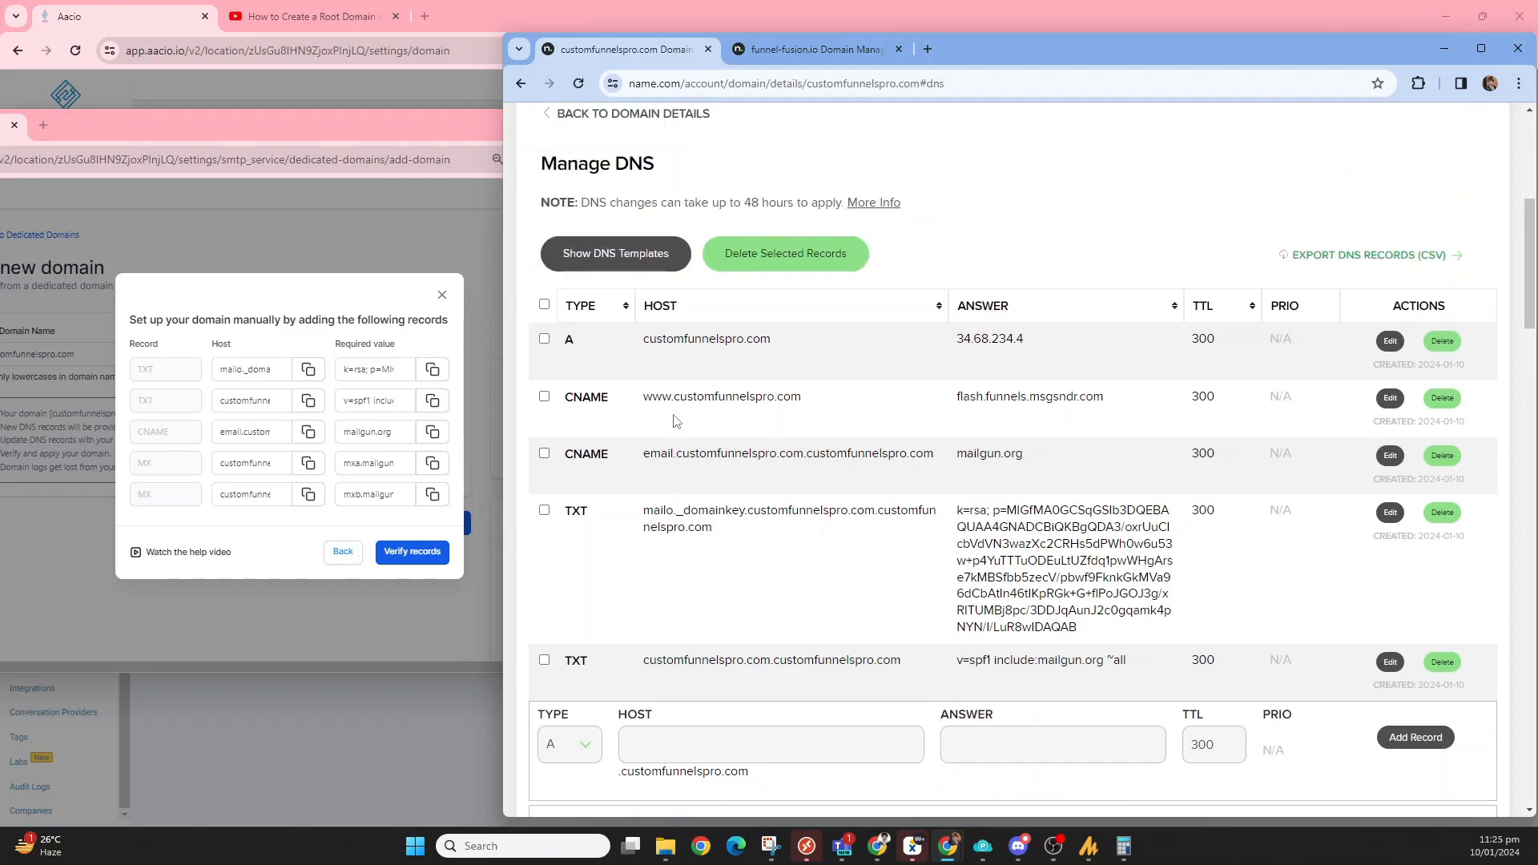
scroll(677, 421, down, 2)
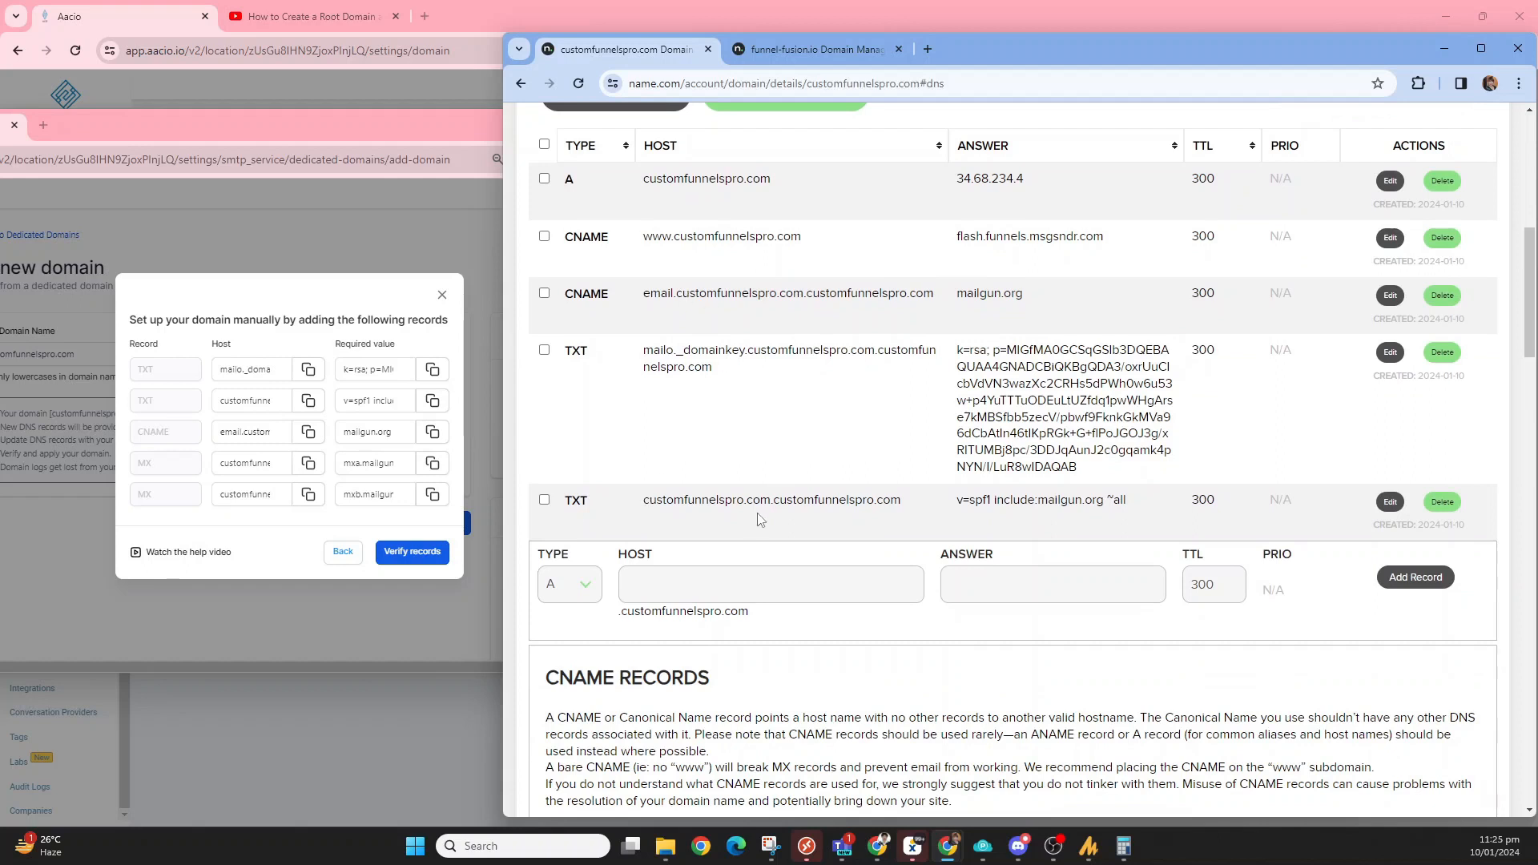
click(569, 584)
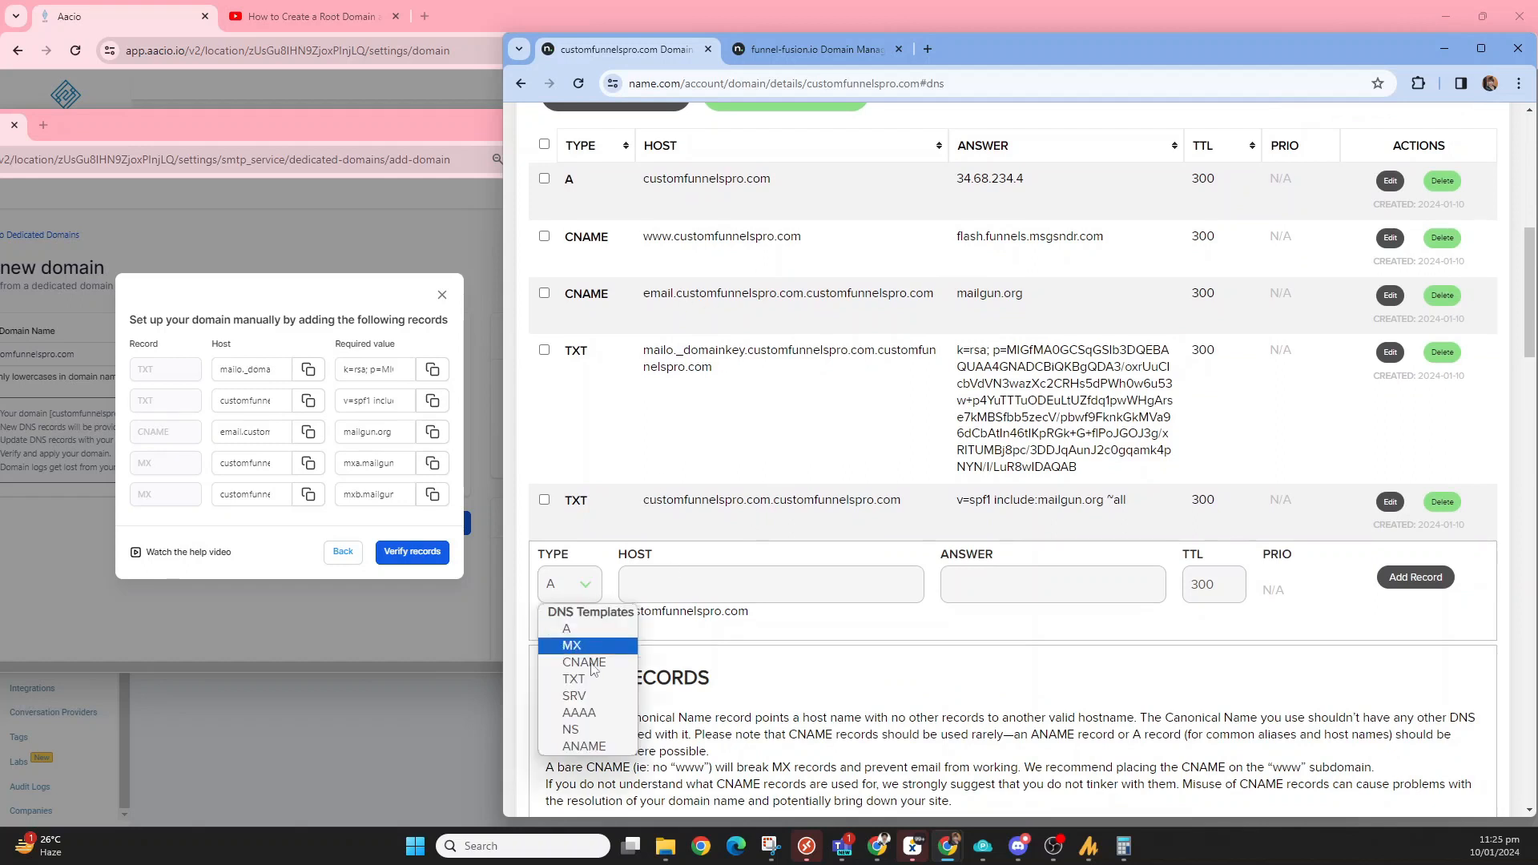
click(560, 705)
click(707, 578)
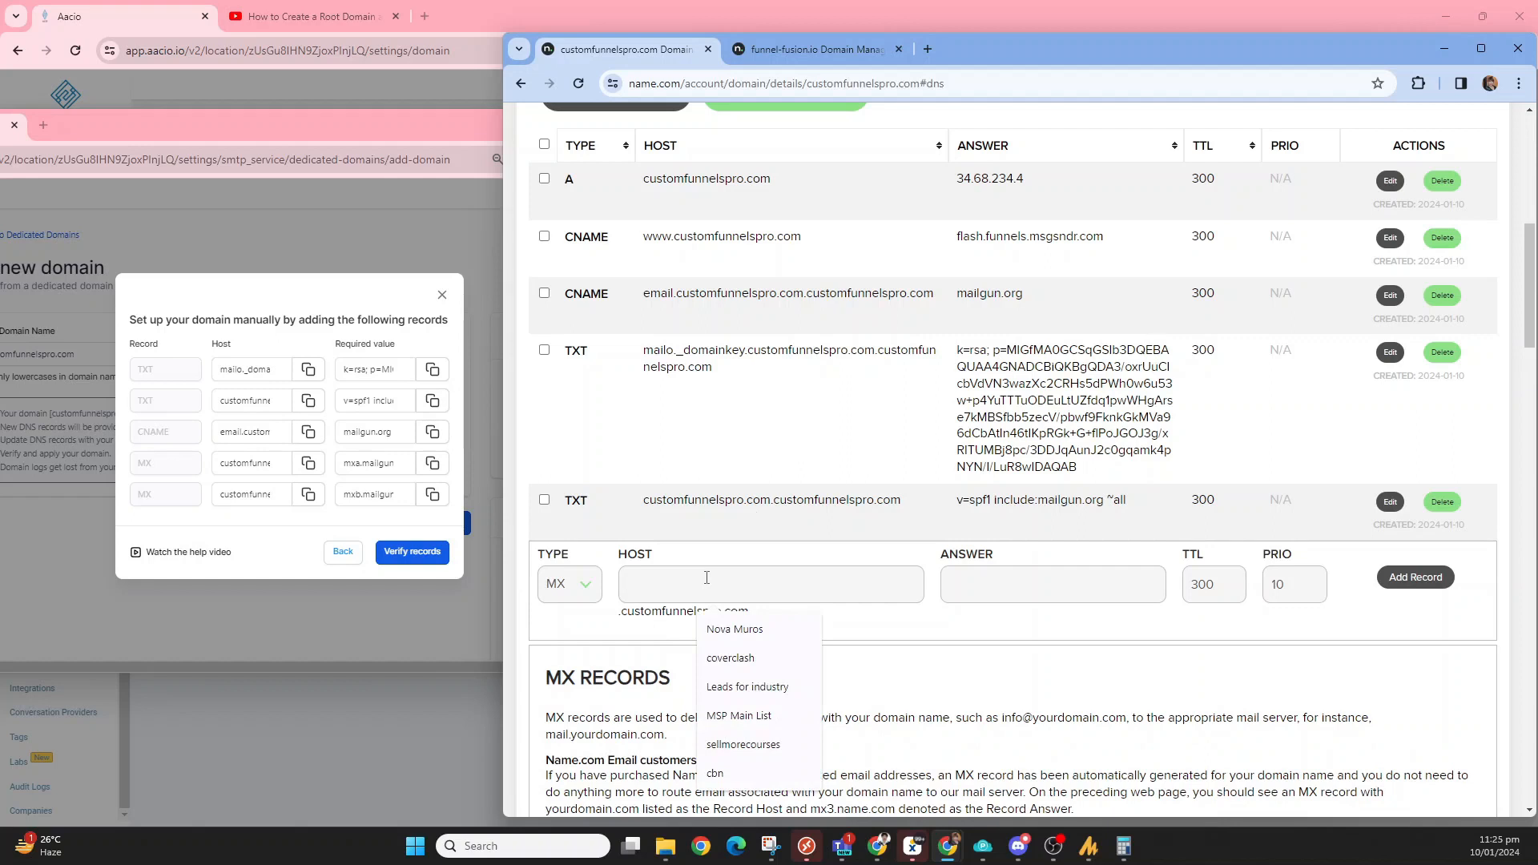
key(ctrl+v)
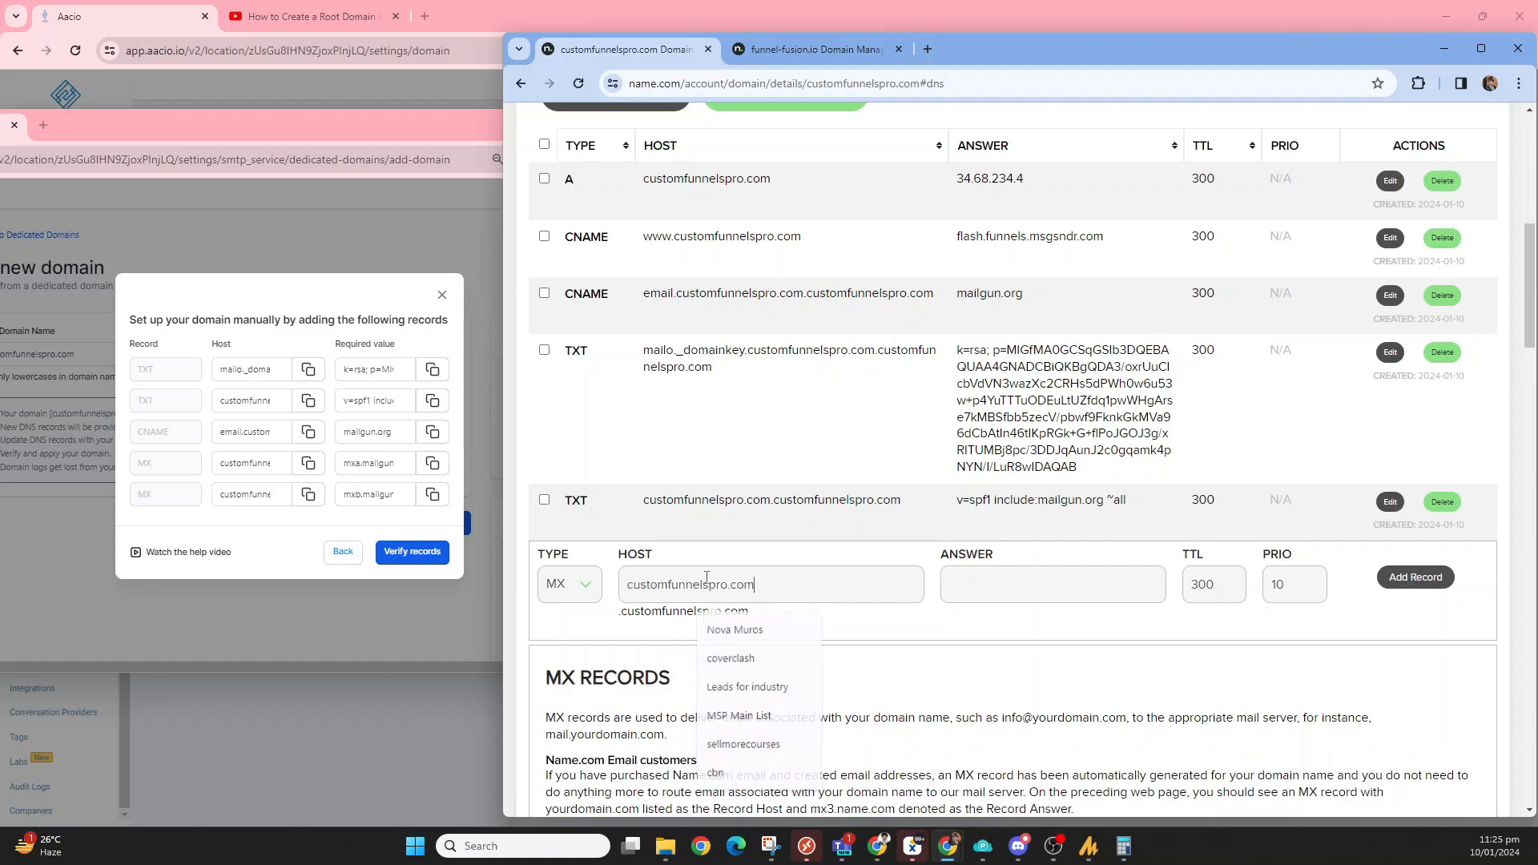
click(432, 463)
click(987, 586)
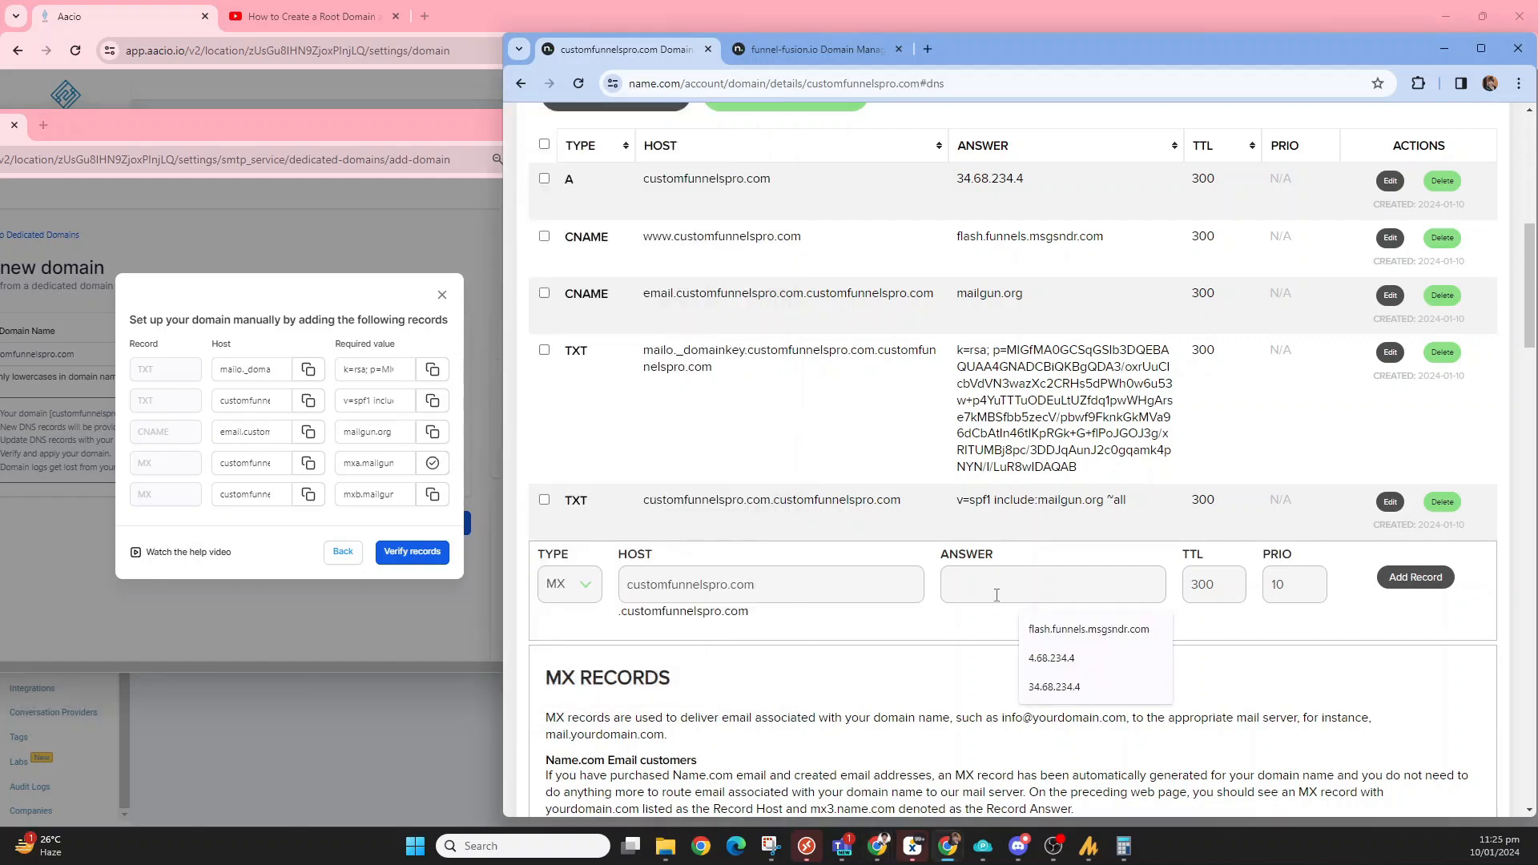
key(ctrl+v)
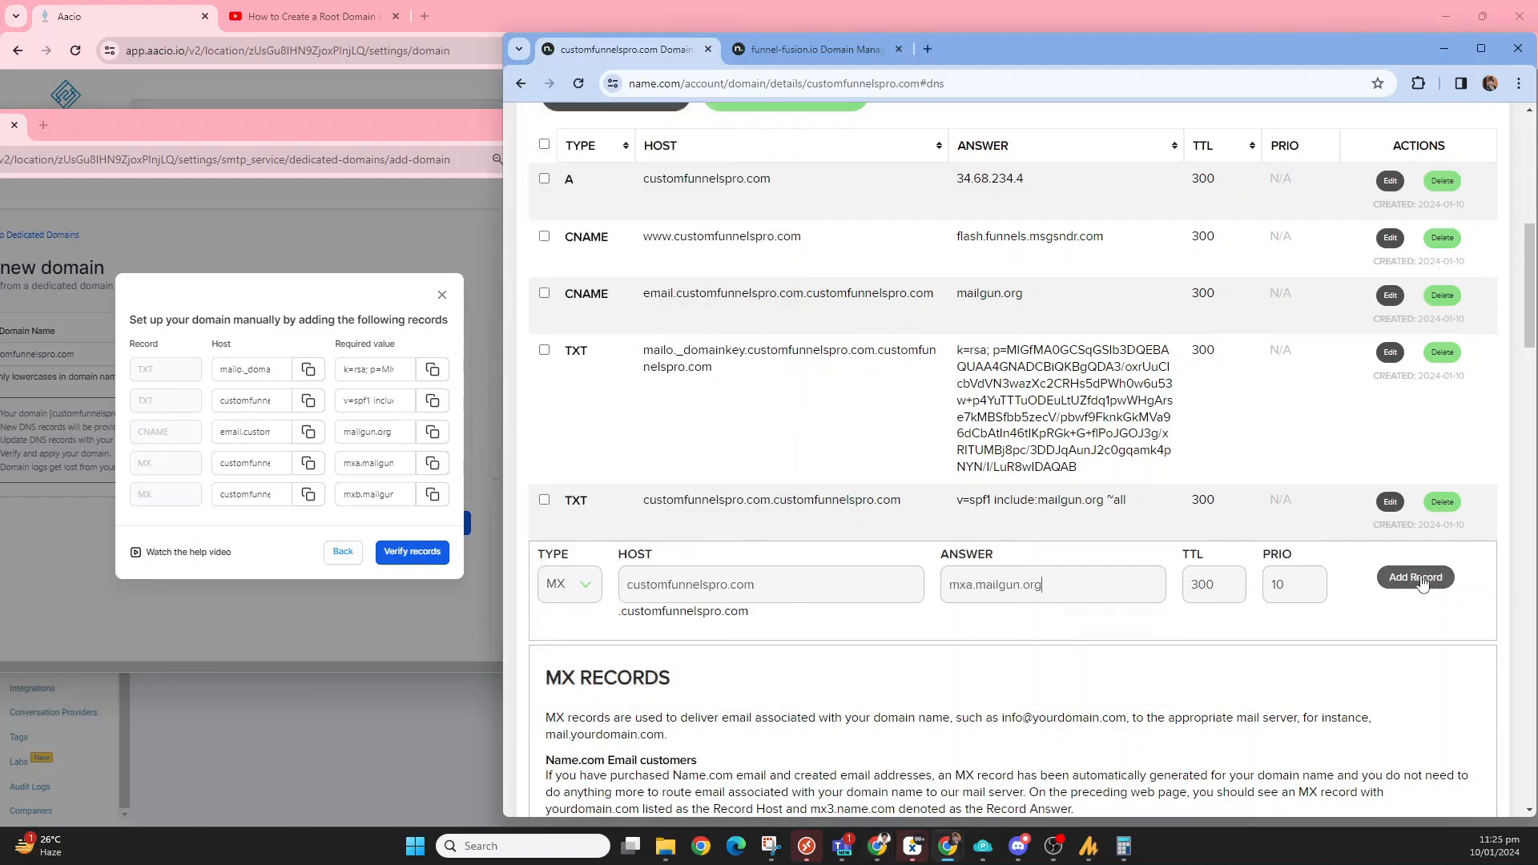
click(1415, 578)
Add a second MX record with host customfunnelspro.com and answer mxb.mailgun.org, copied from Aacio's last required record, with priority 10.
click(309, 494)
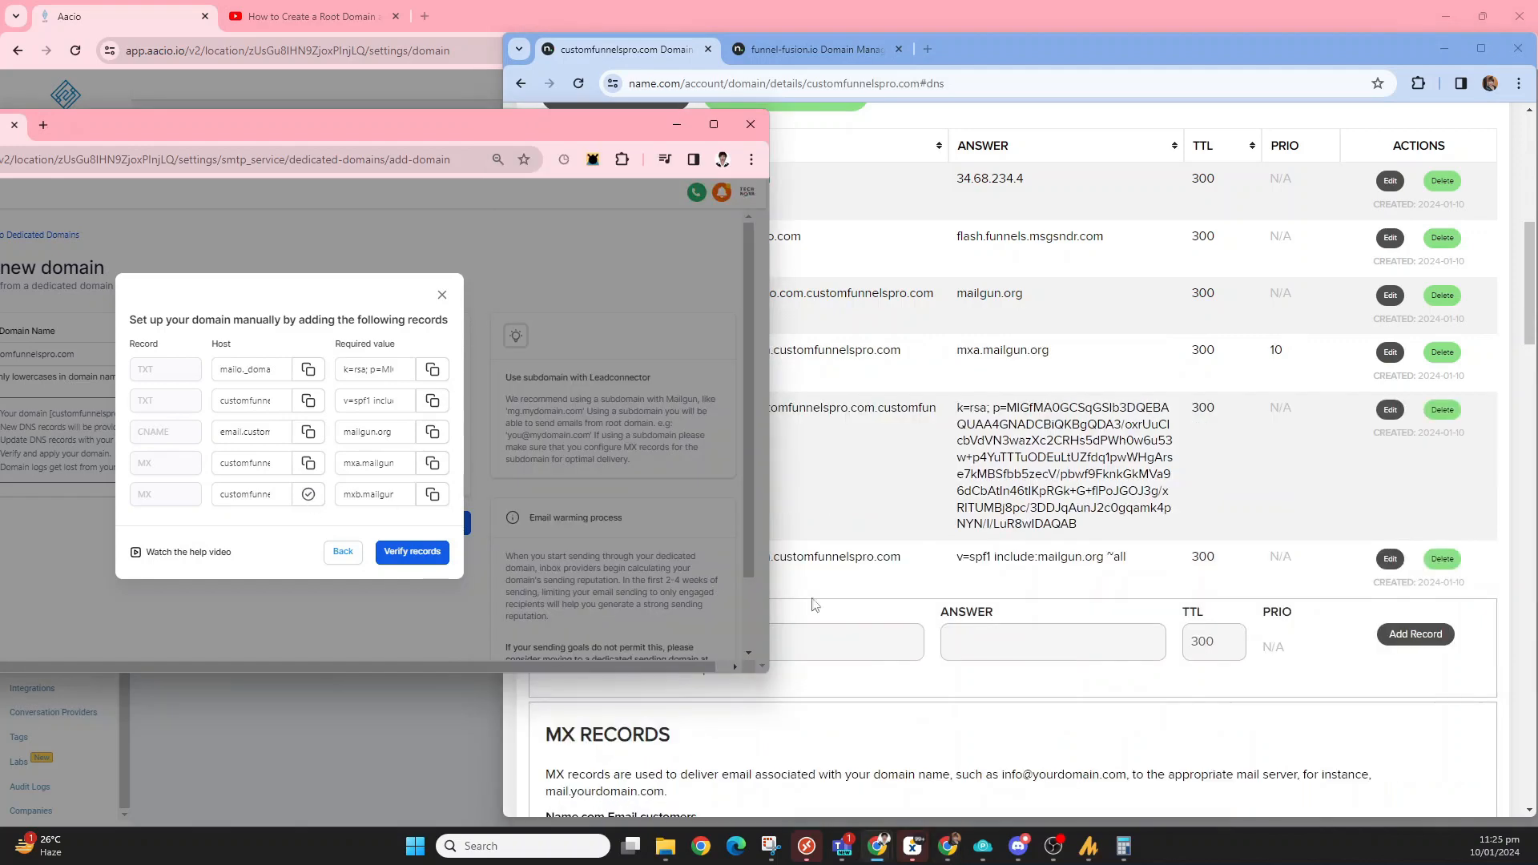
click(848, 643)
click(591, 639)
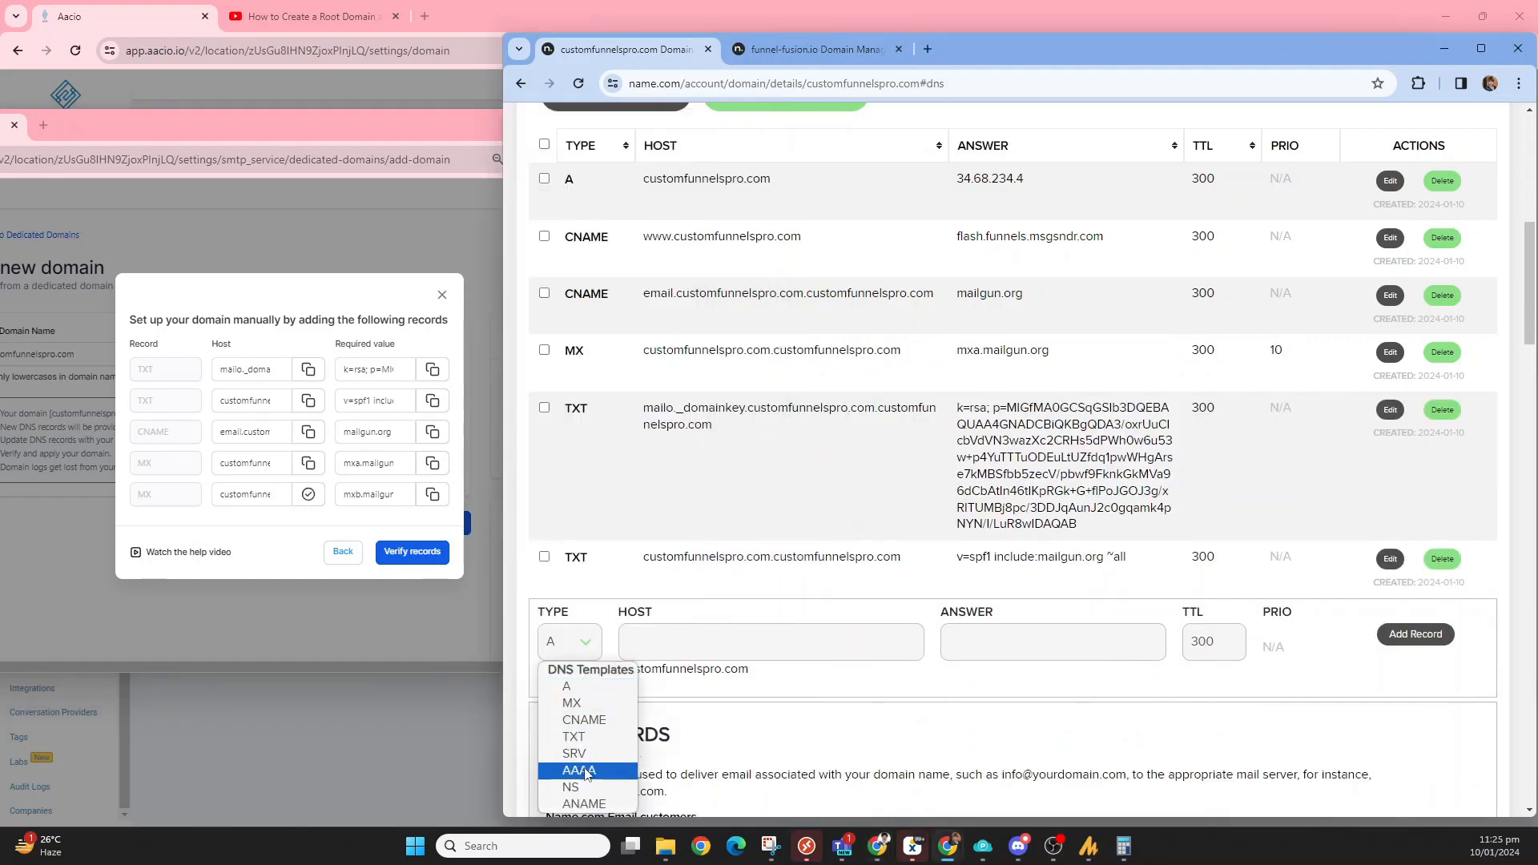
click(576, 703)
click(736, 641)
key(ctrl+v)
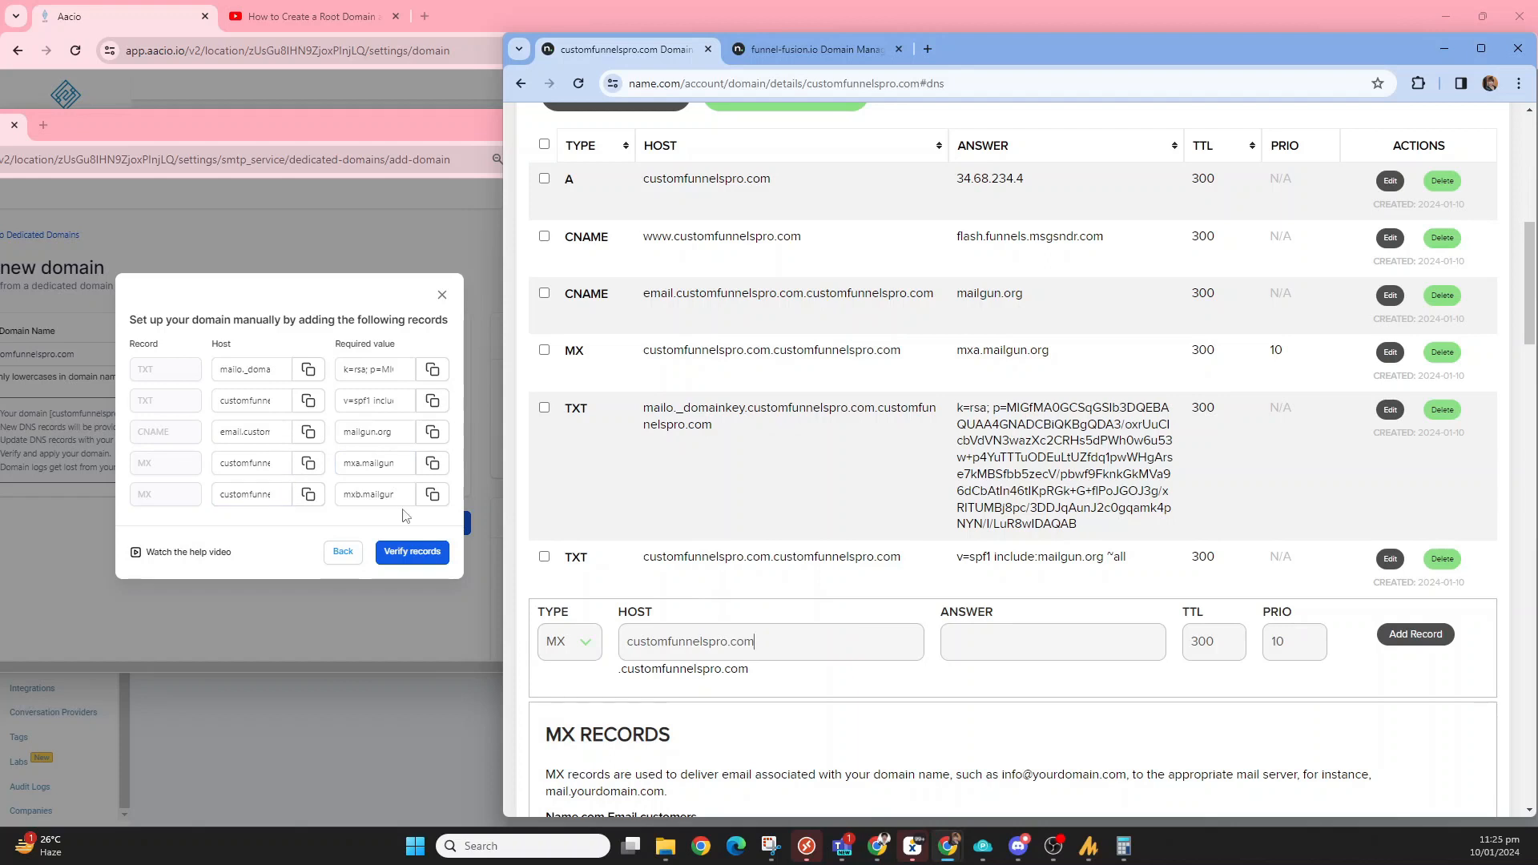
click(433, 494)
click(1032, 636)
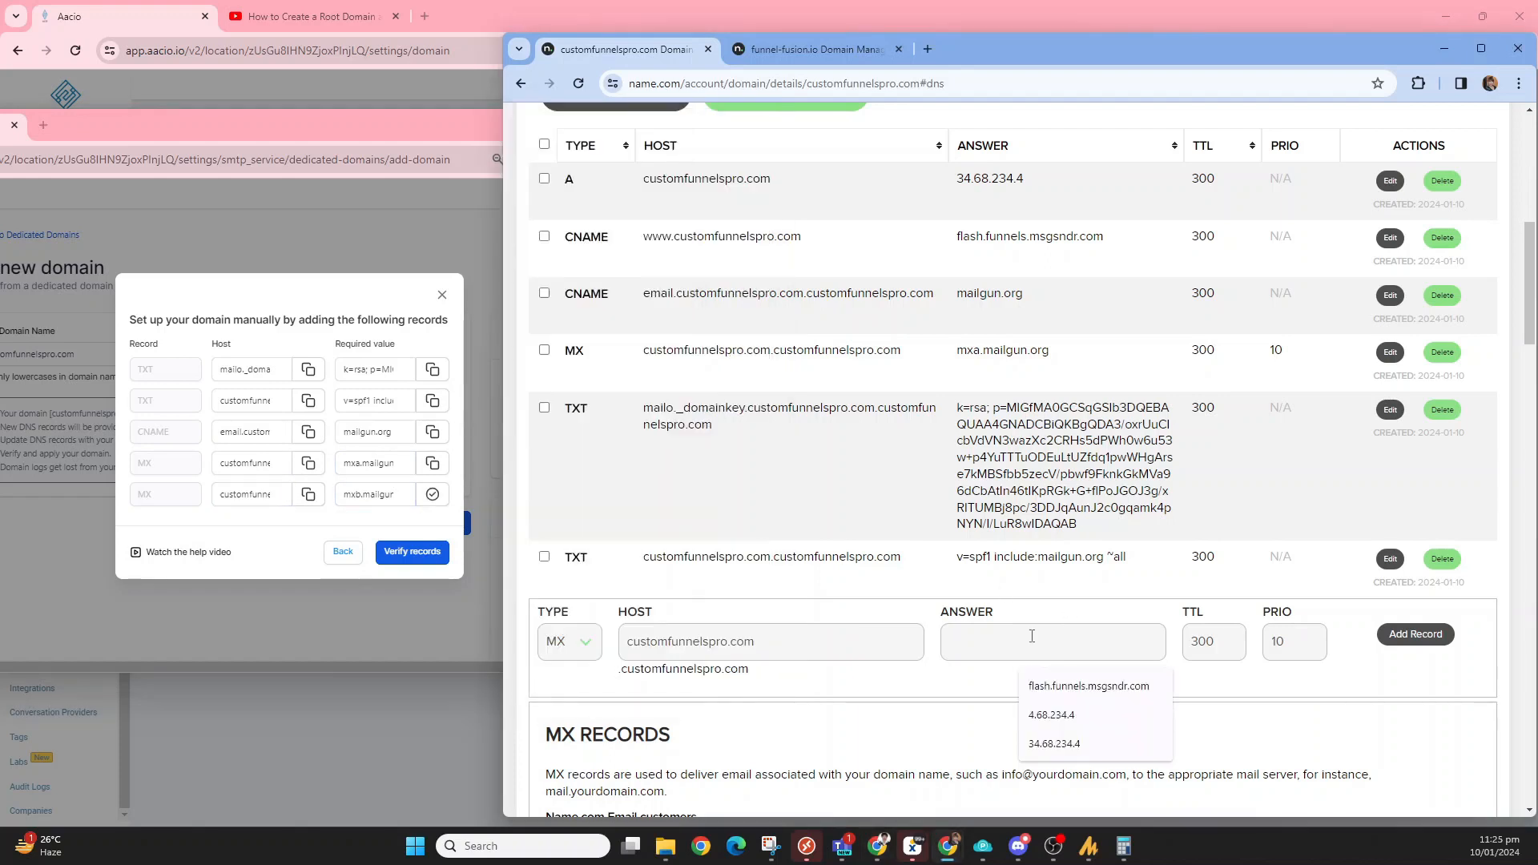
key(ctrl+v)
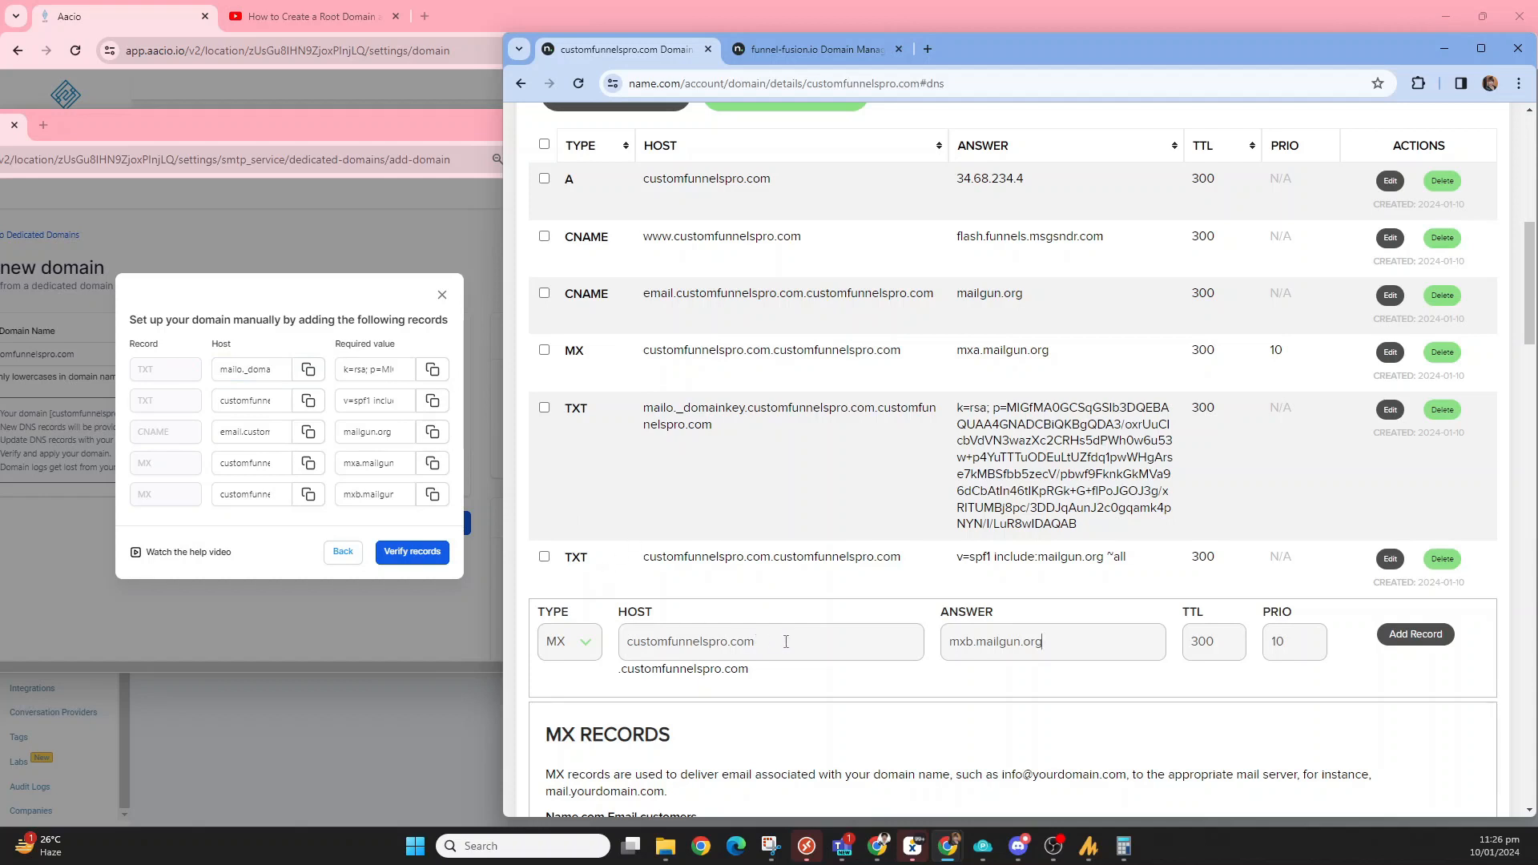
click(1424, 639)
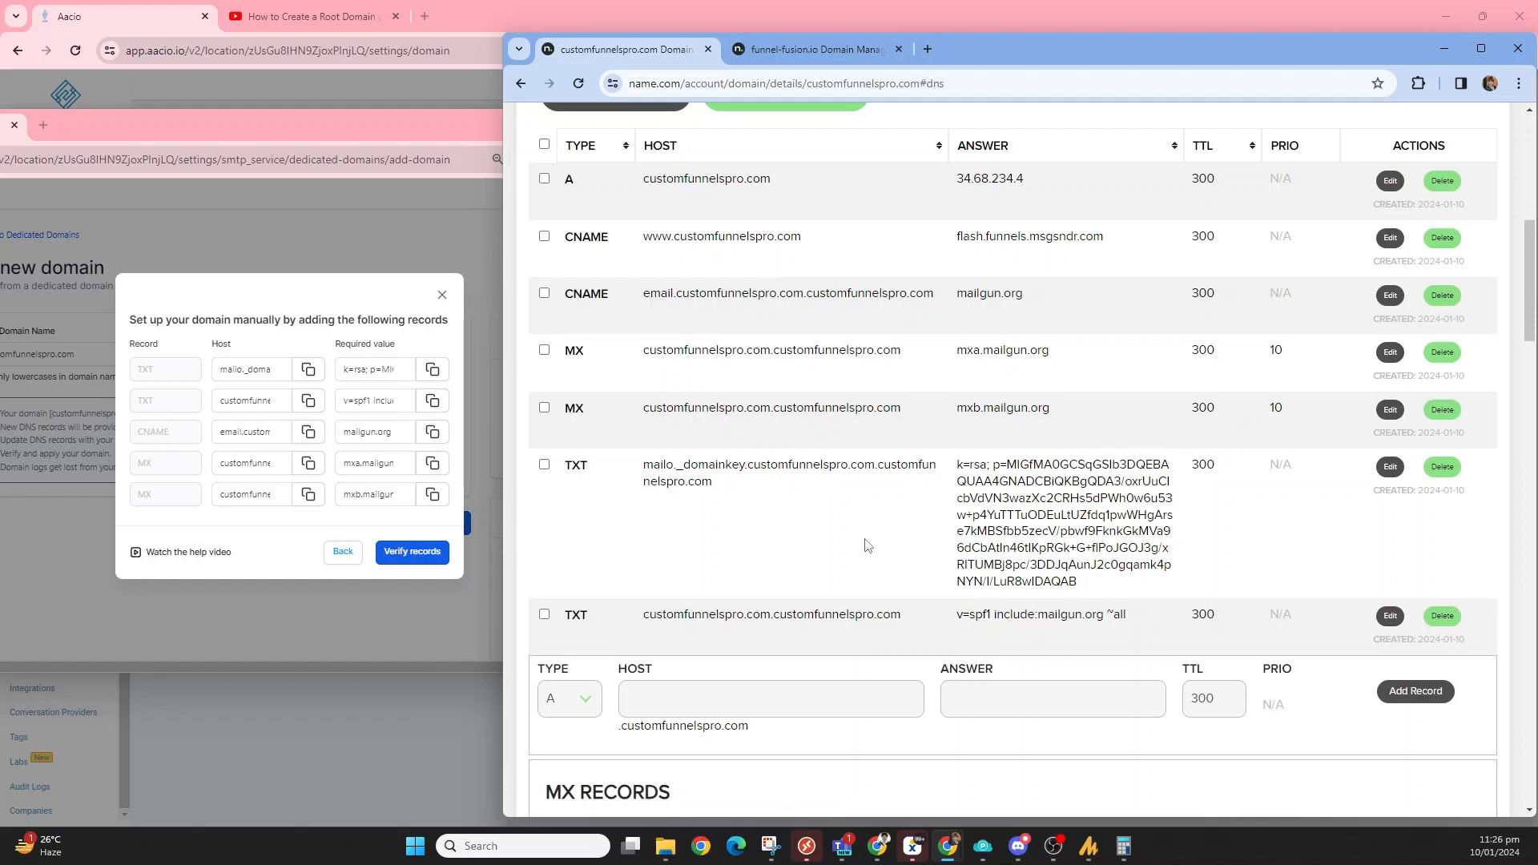
Submit the manual records for verification in Aacio, then maximize its window and run the customfunnelspro.com domain verification again.
scroll(868, 546, up, 2)
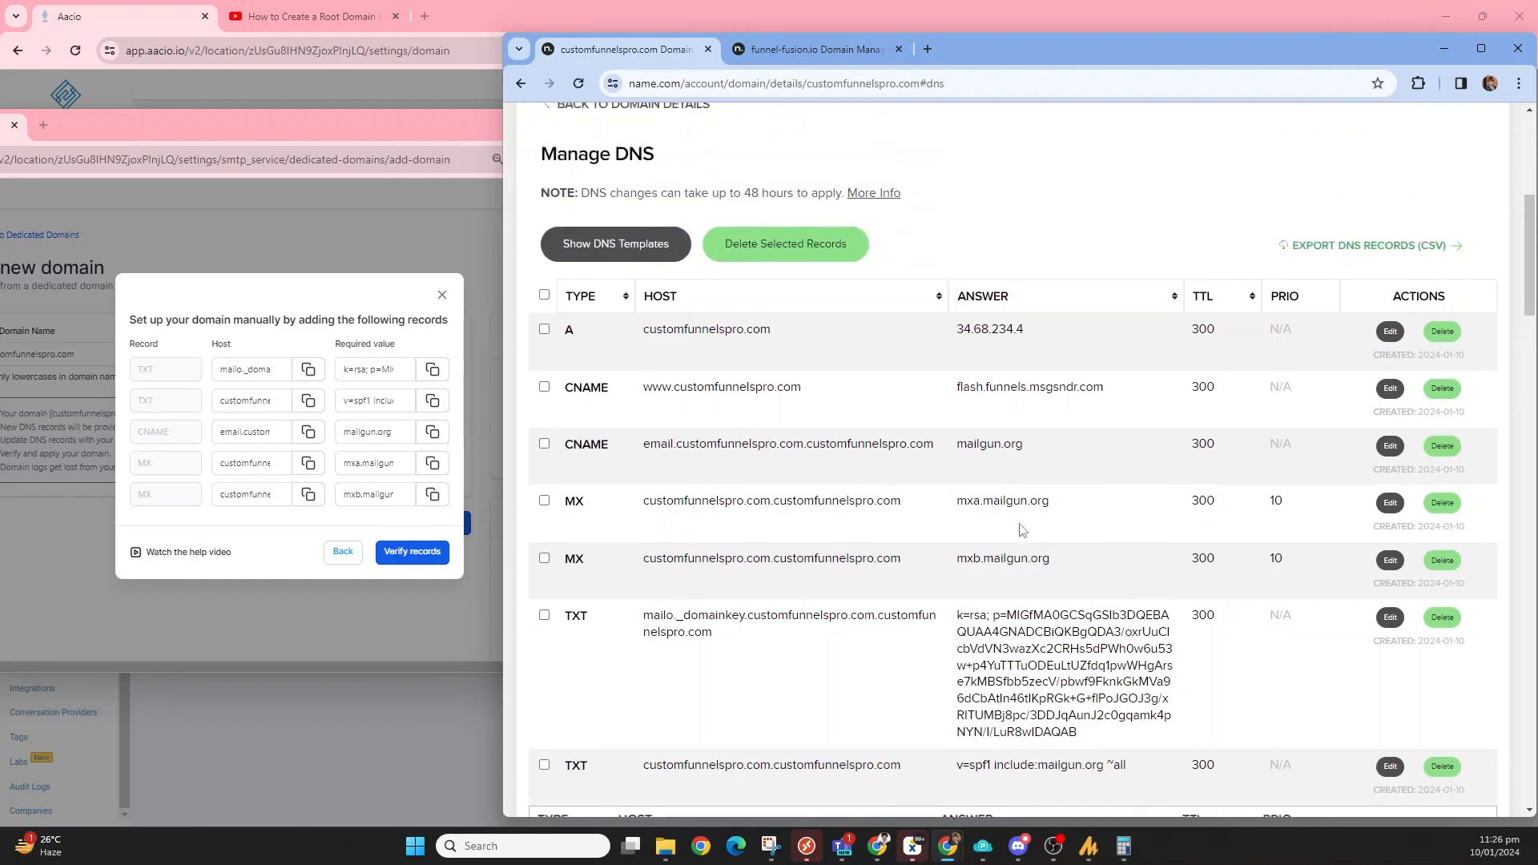
scroll(1072, 599, down, 1)
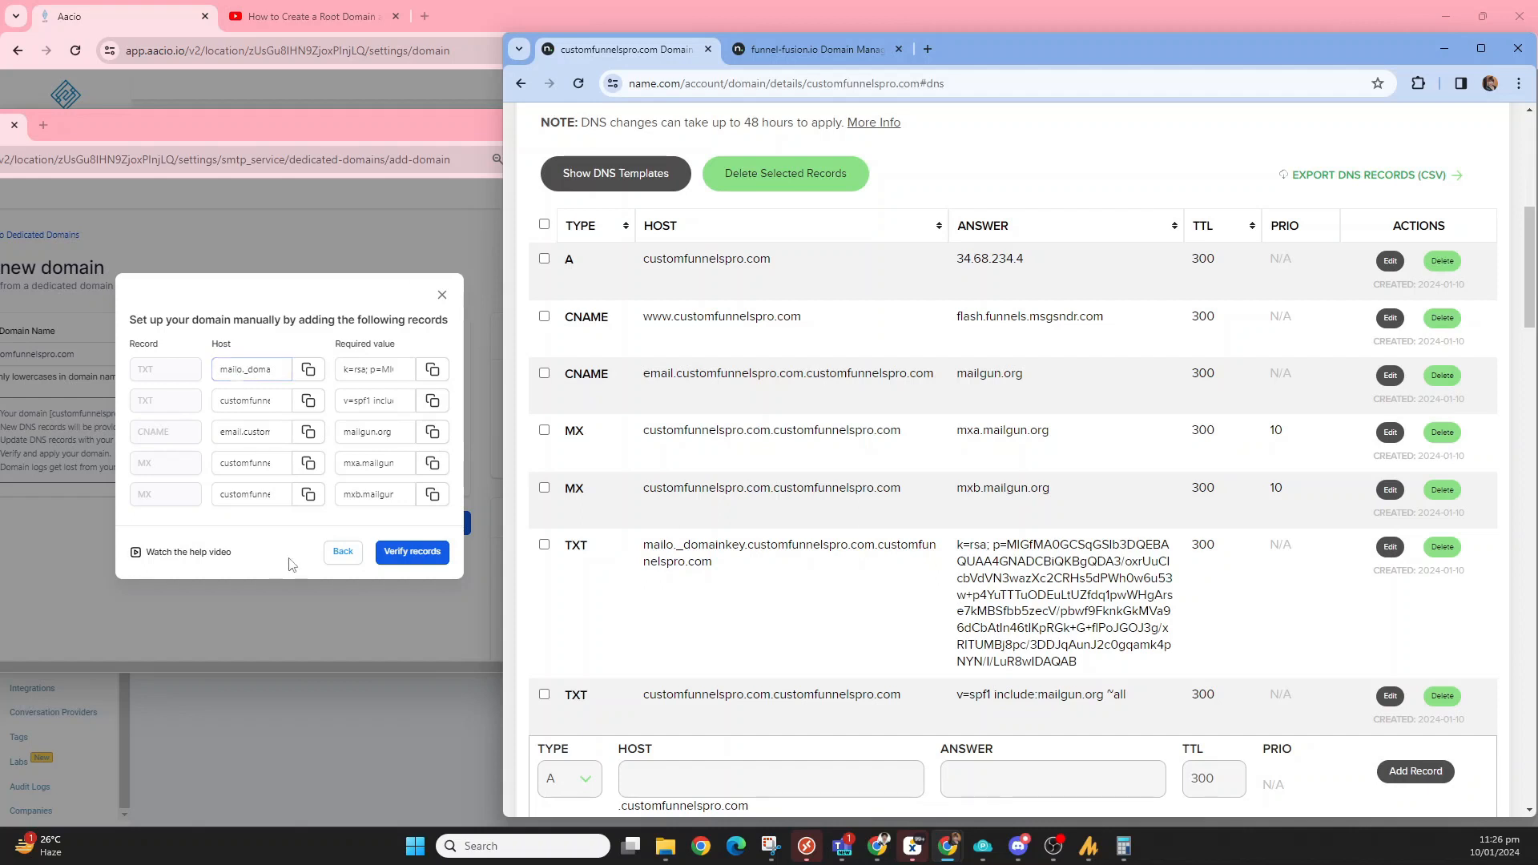
click(264, 553)
click(412, 551)
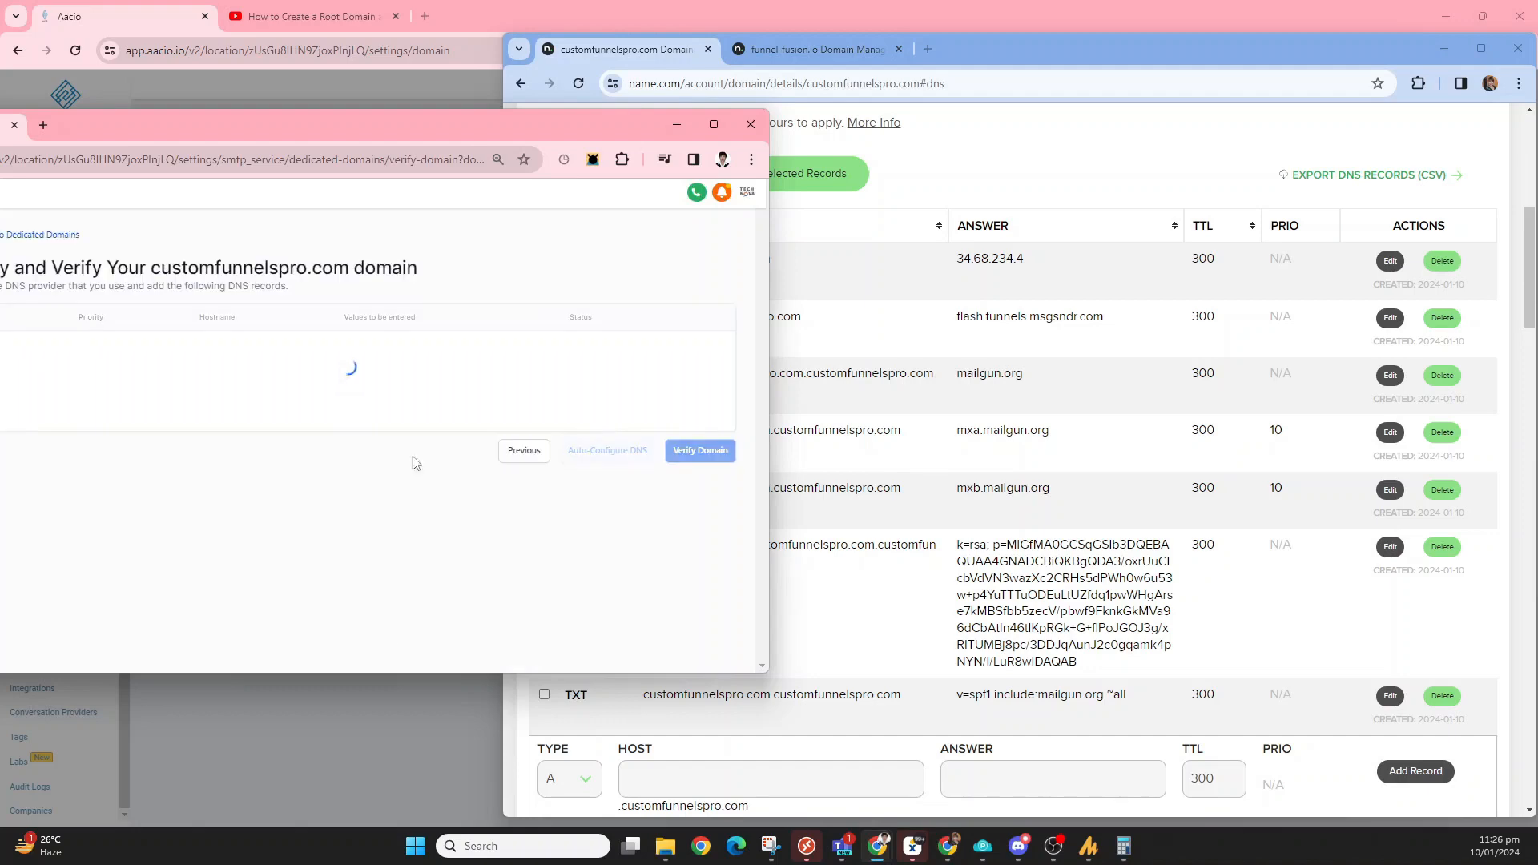
drag(533, 129, 985, 123)
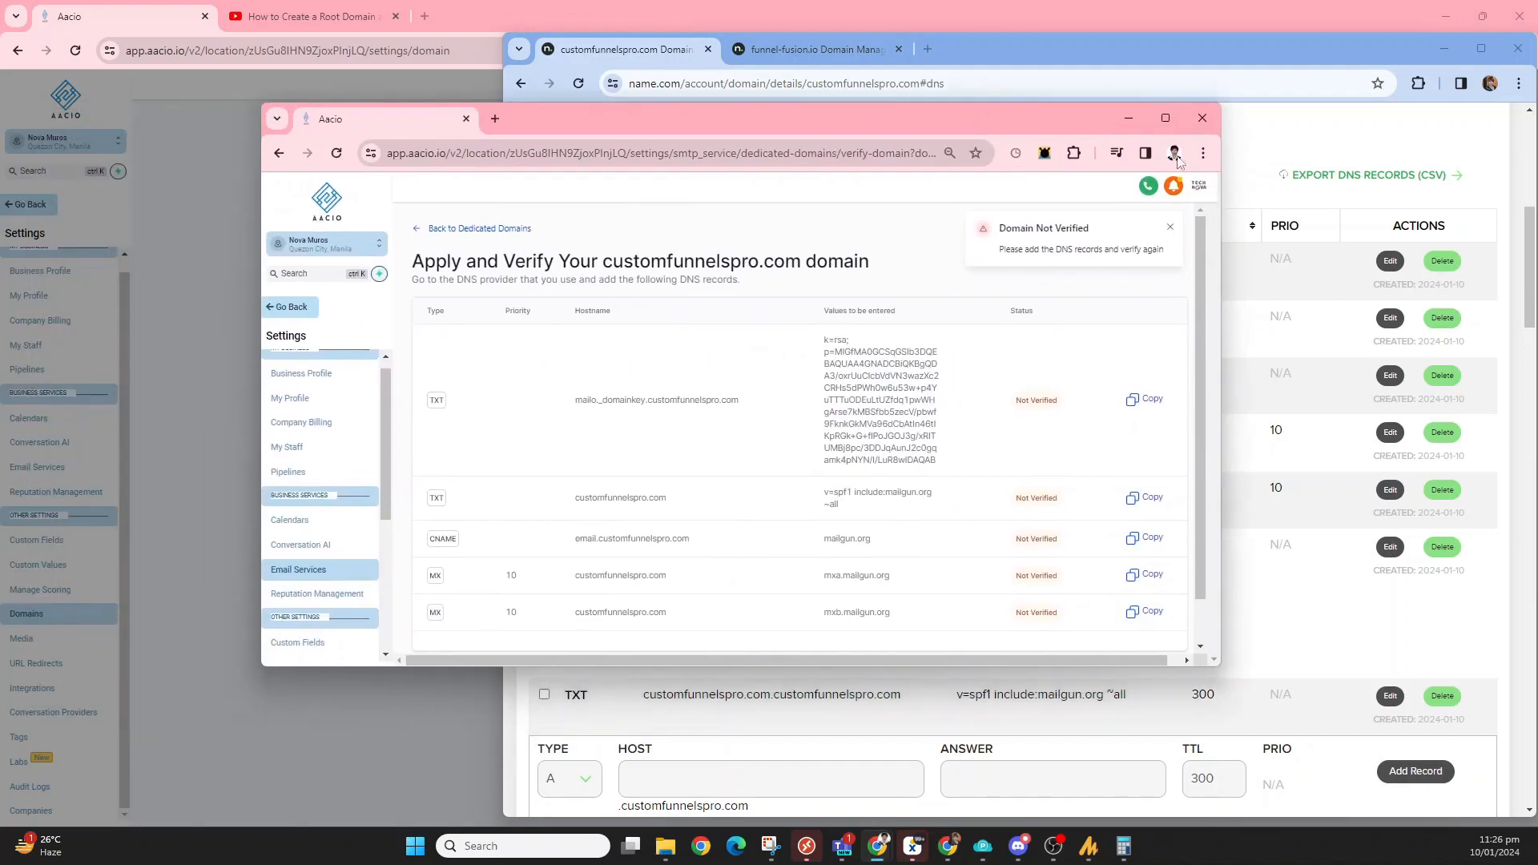
click(1166, 119)
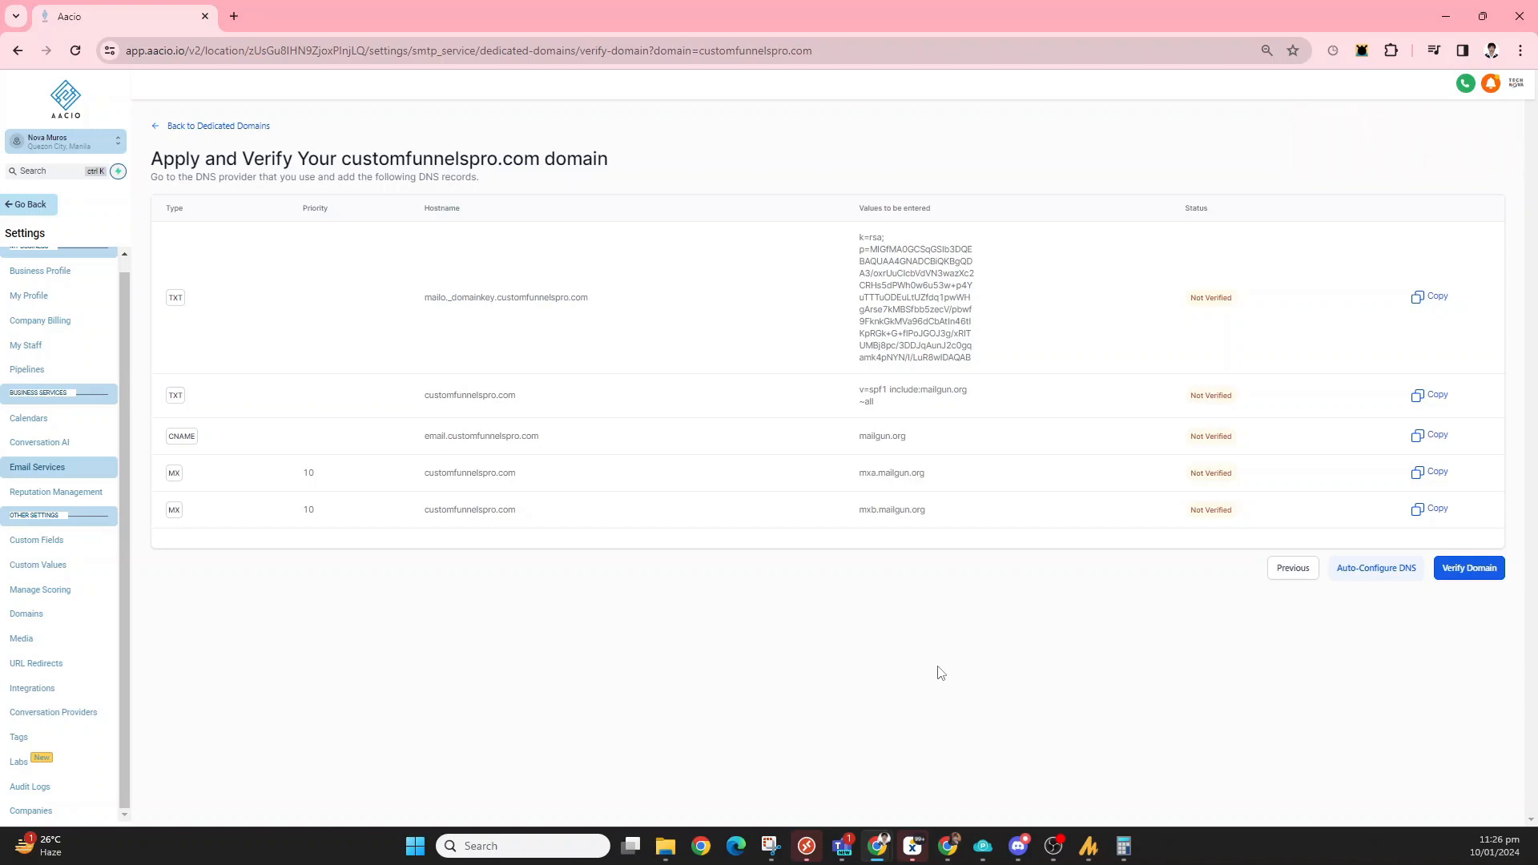
click(1477, 572)
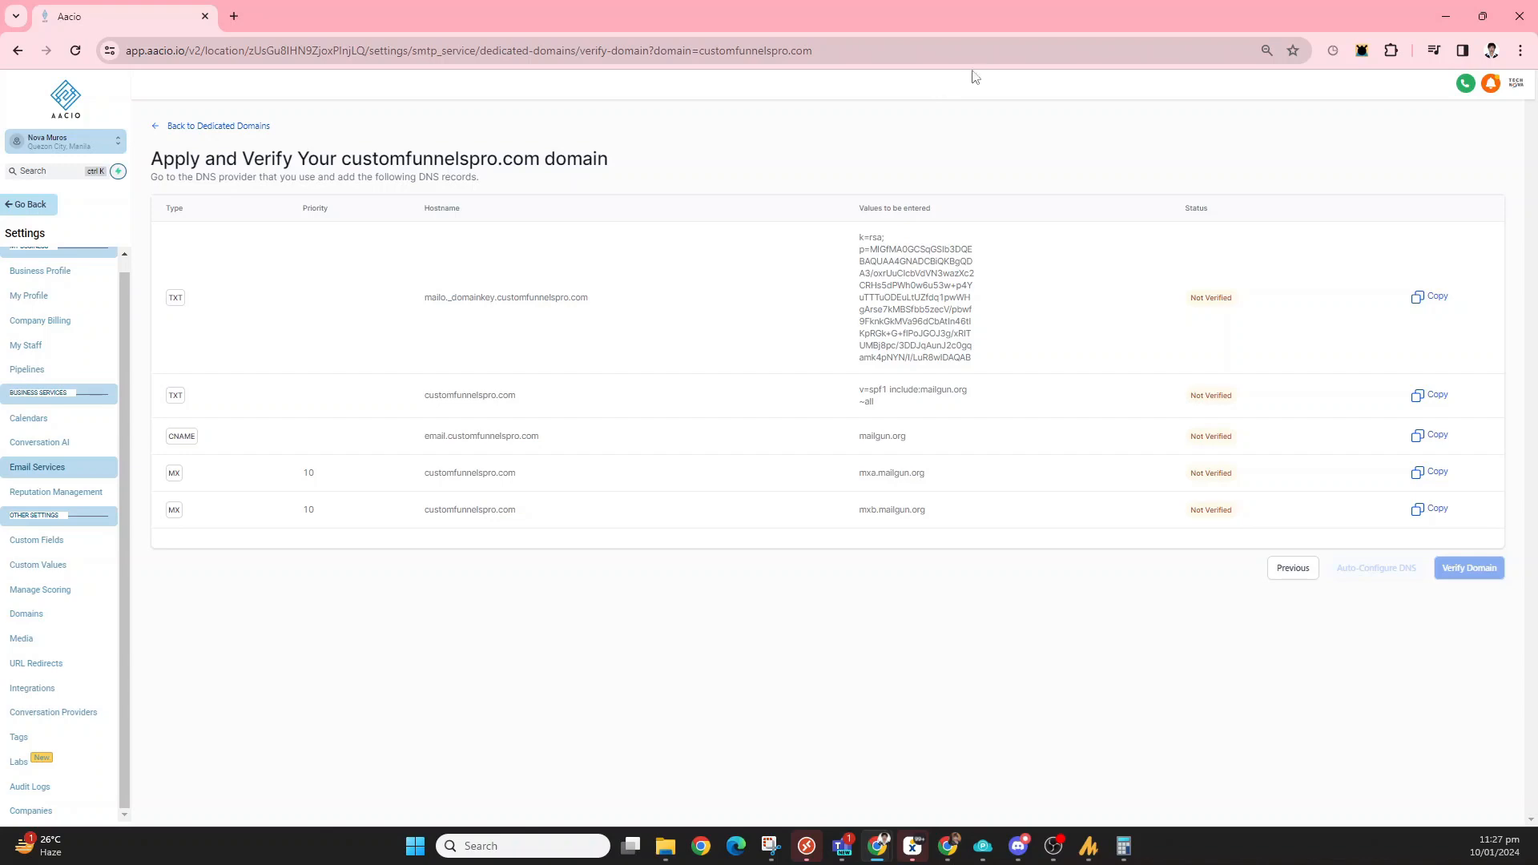
Recheck the customfunnelspro.com DNS records at Name.com and reload Aacio's domain verification page.
mouse_move(950, 847)
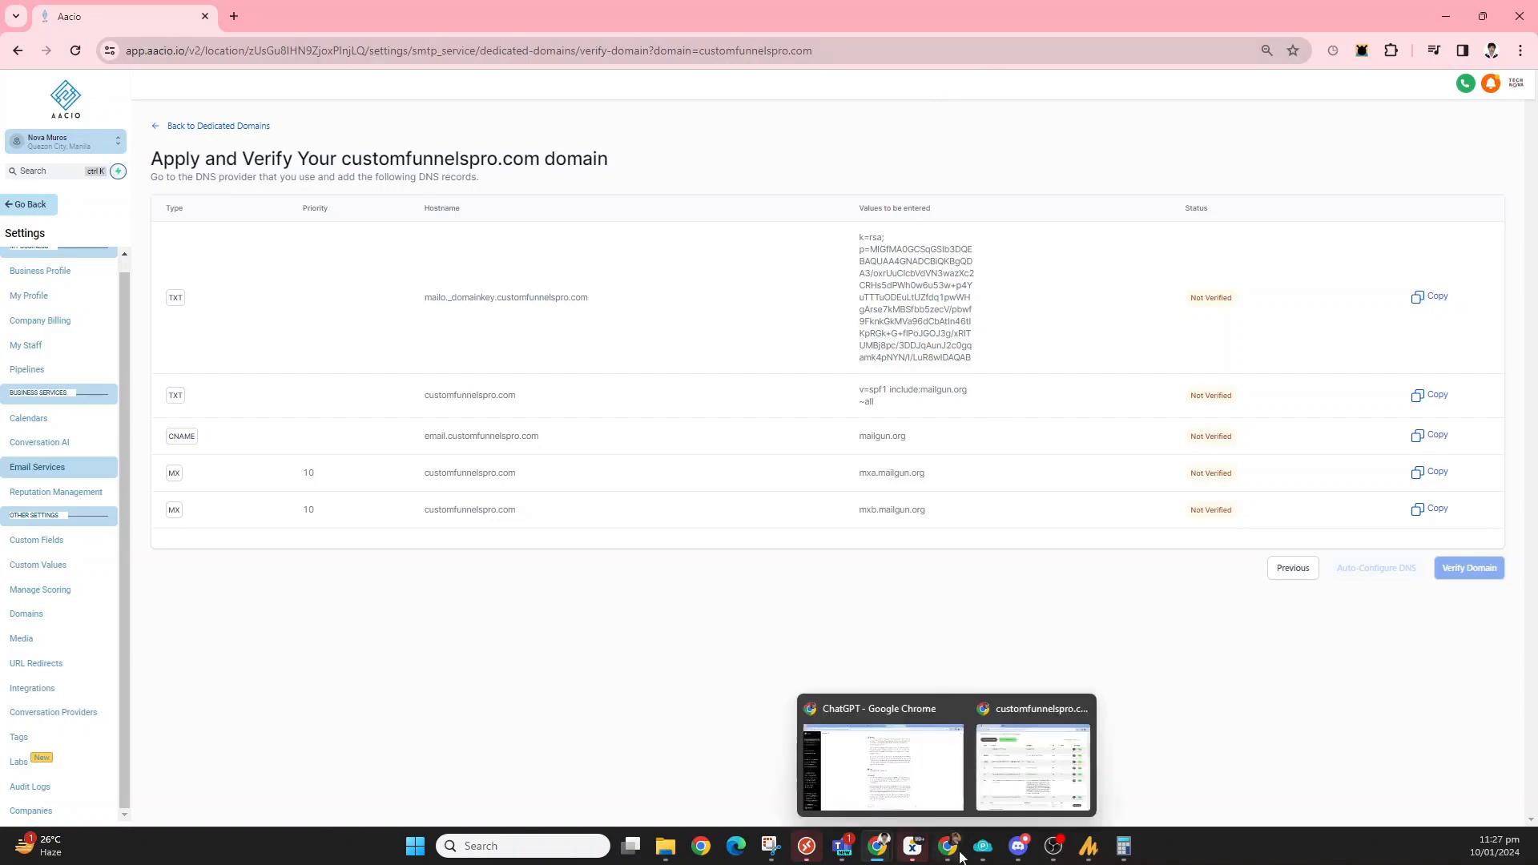
click(1003, 747)
scroll(970, 724, down, 4)
scroll(934, 545, up, 5)
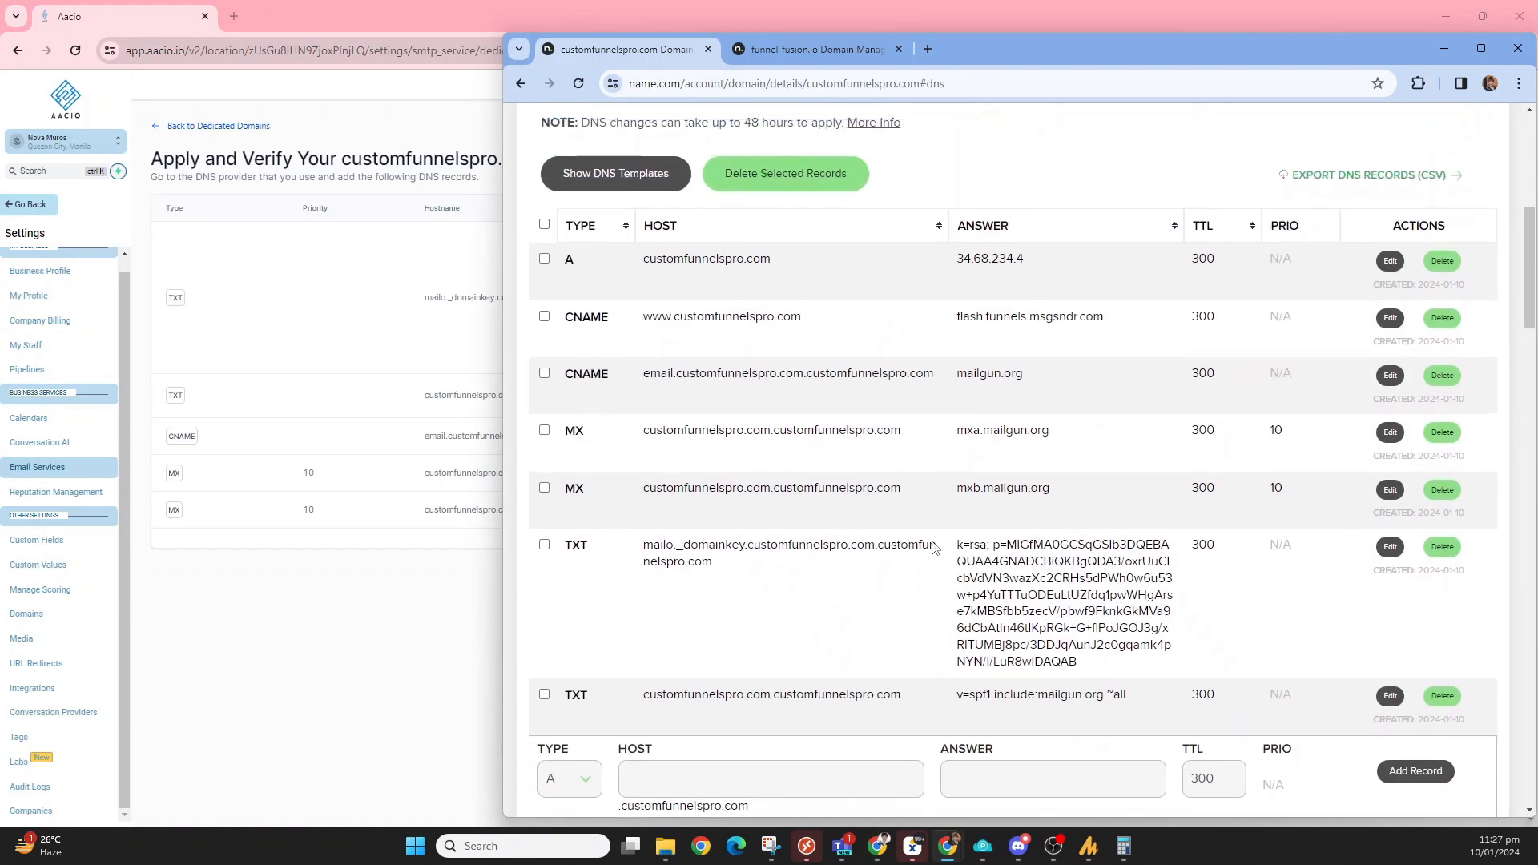
click(446, 637)
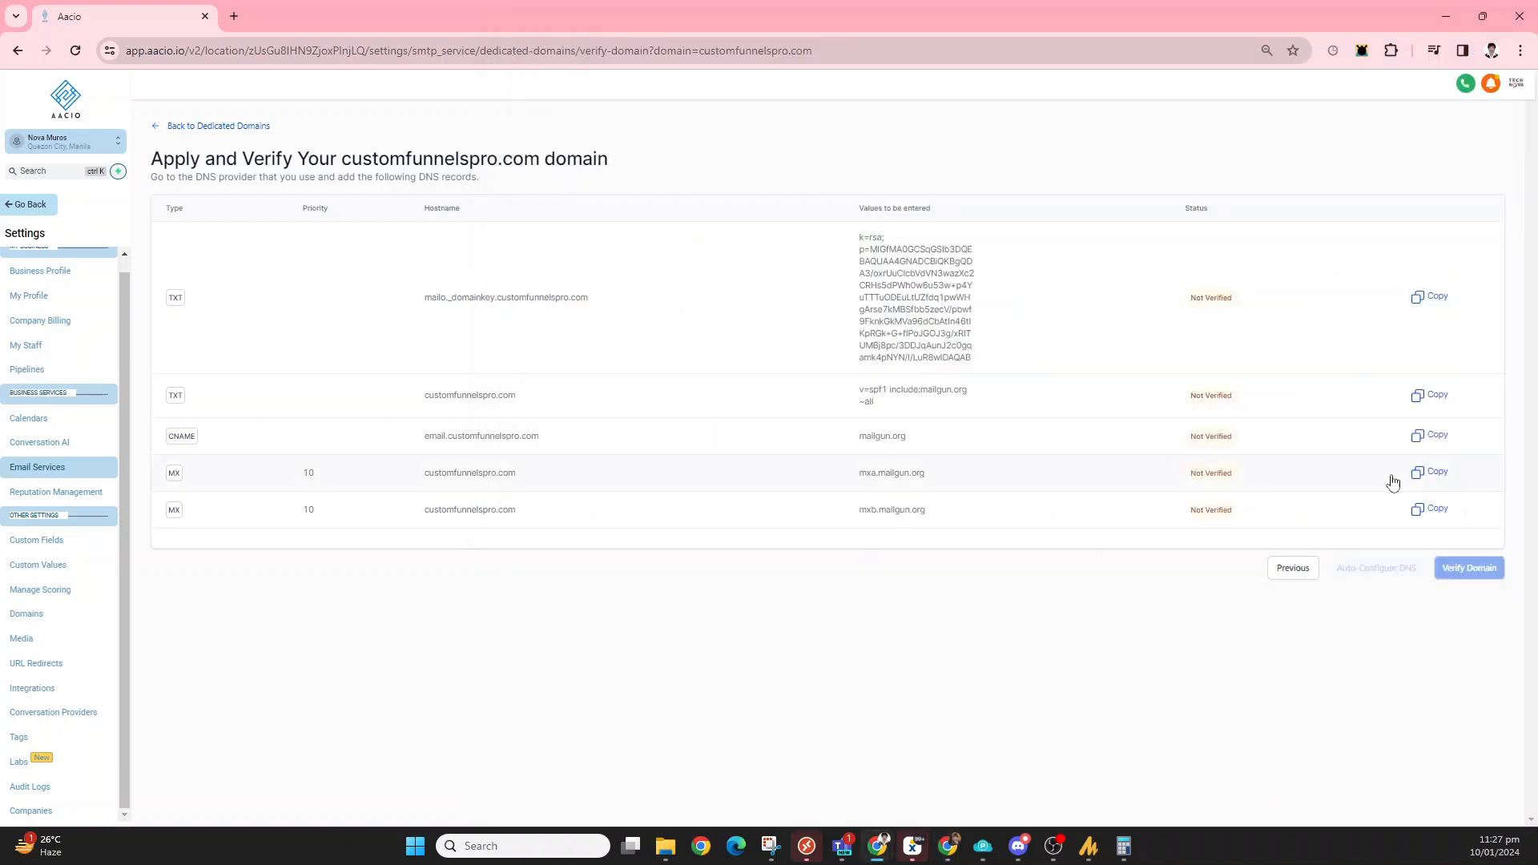
click(866, 50)
key(Return)
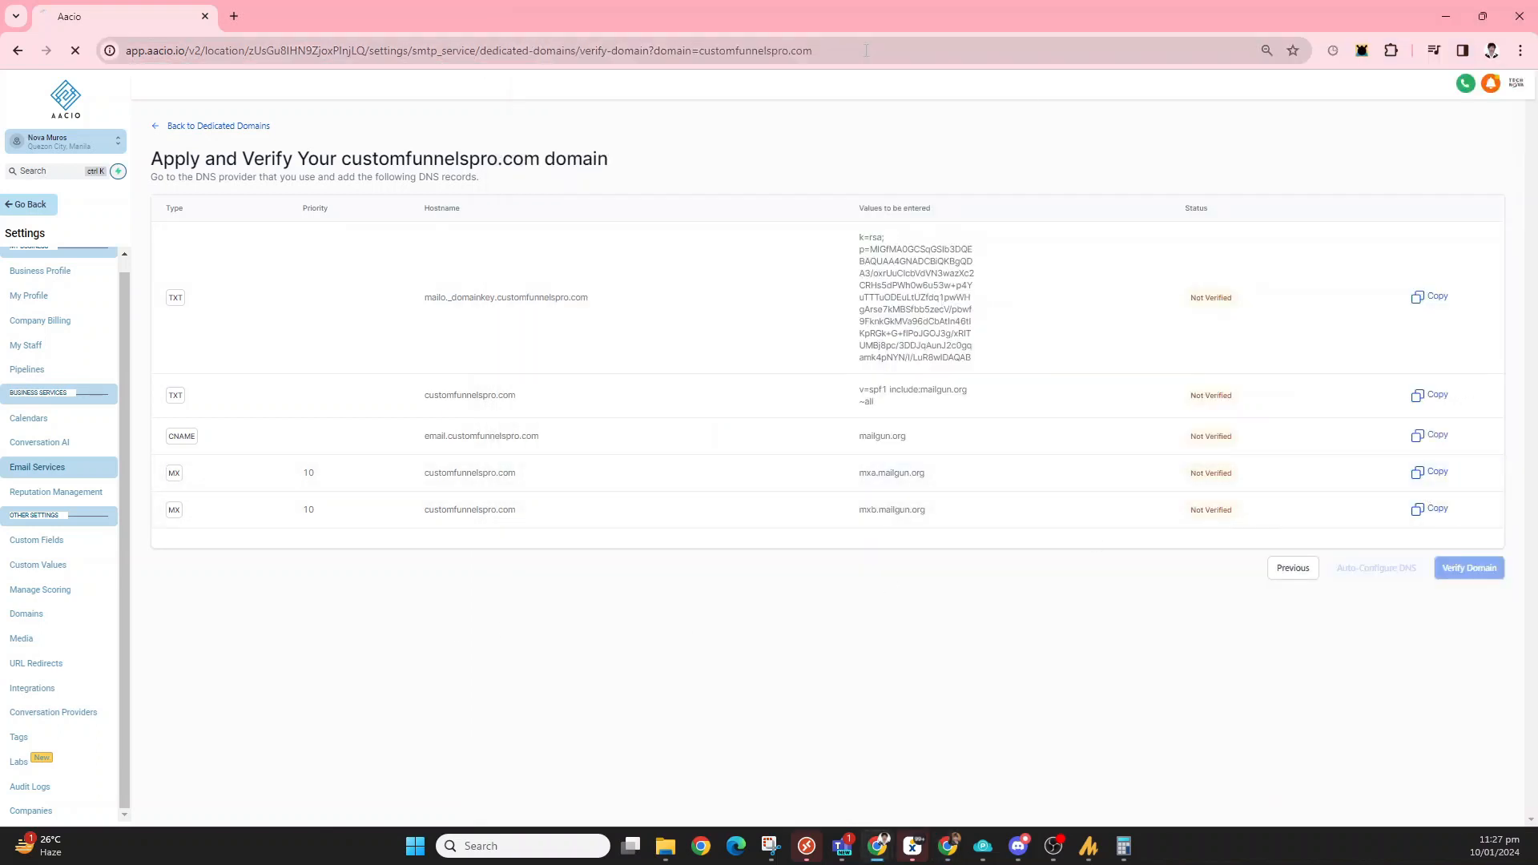
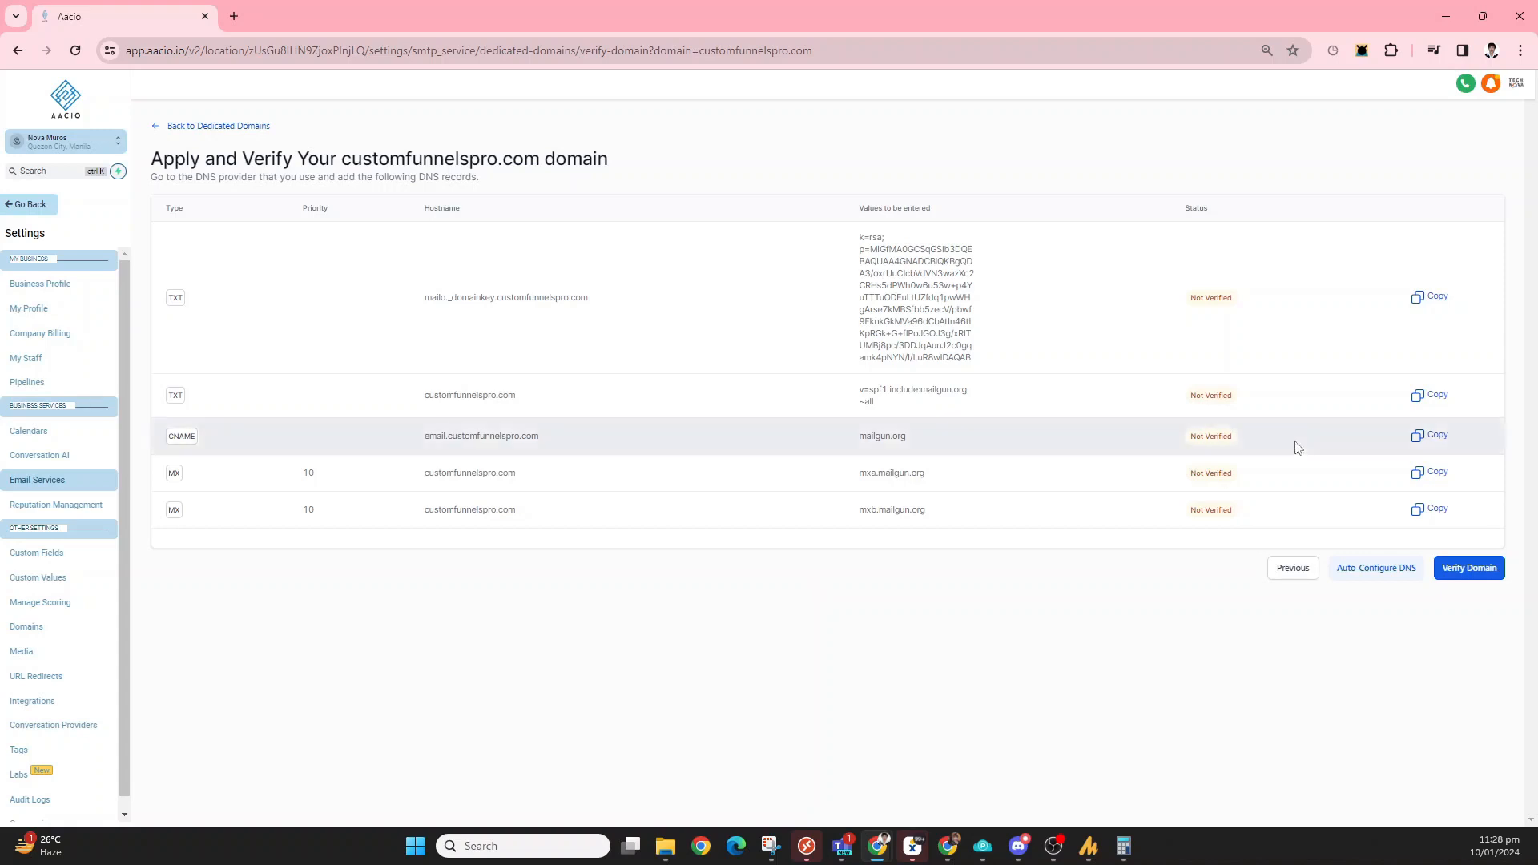
Retry verifying the domain, and reopen the customfunnelspro.com verification page from the dedicated domains list.
click(1473, 570)
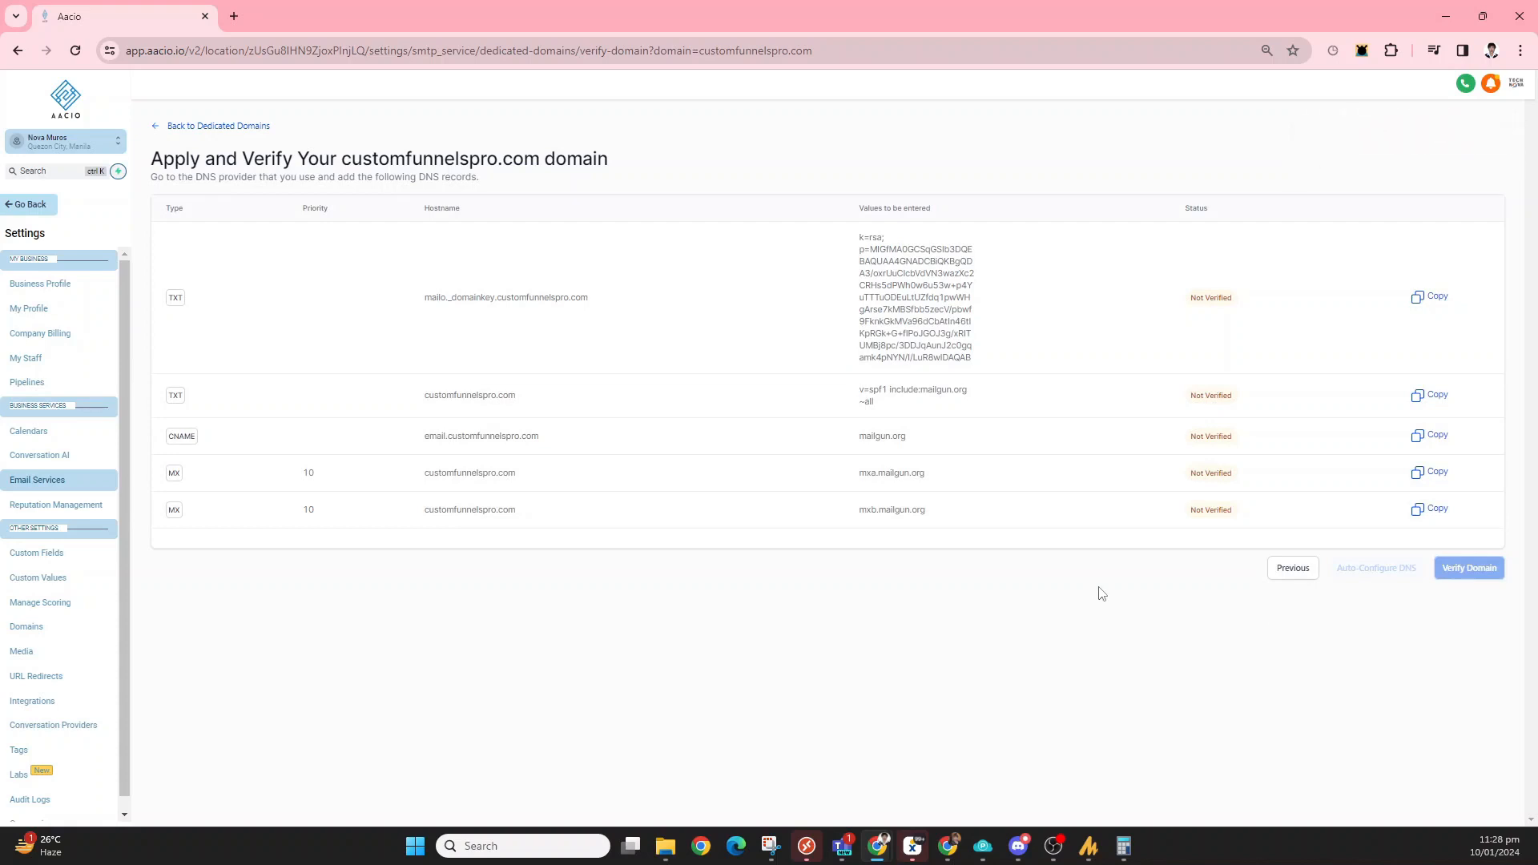
click(195, 125)
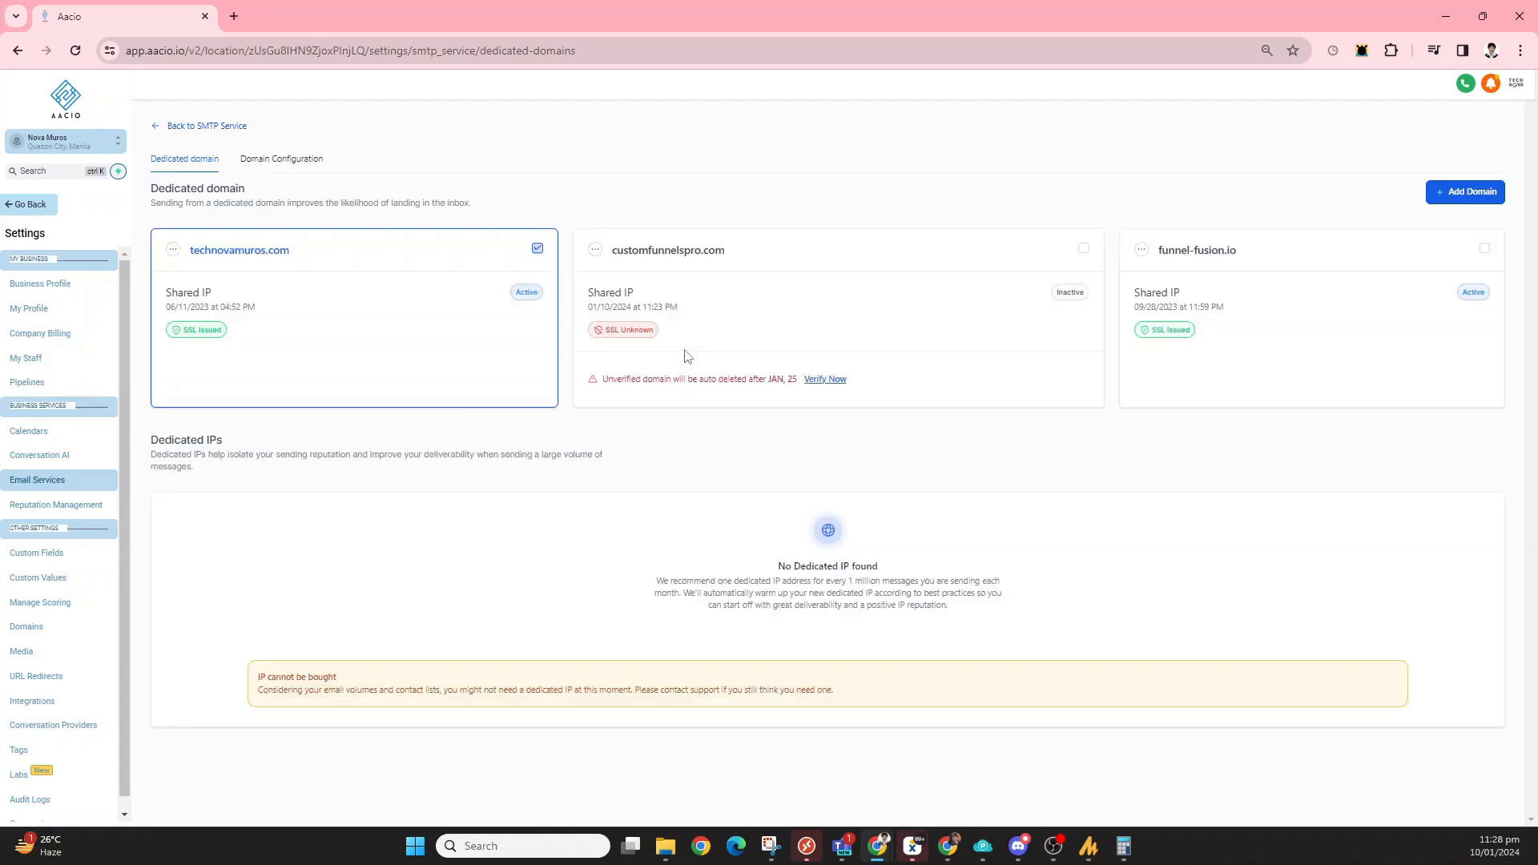
click(825, 380)
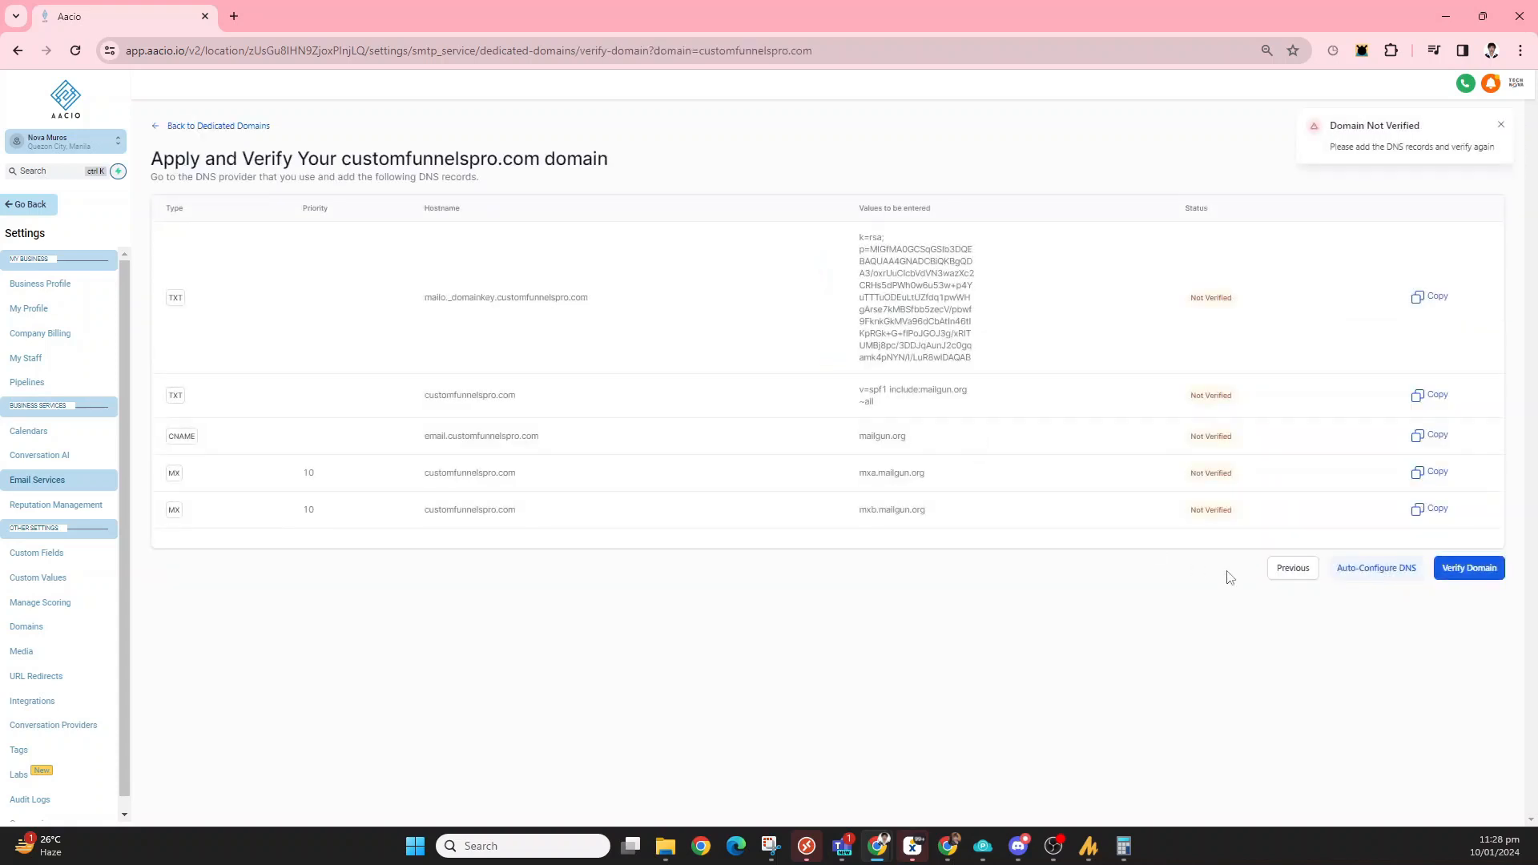
Start the automatic DNS configuration for customfunnelspro.com and try repeatedly to verify its listed records.
click(1372, 569)
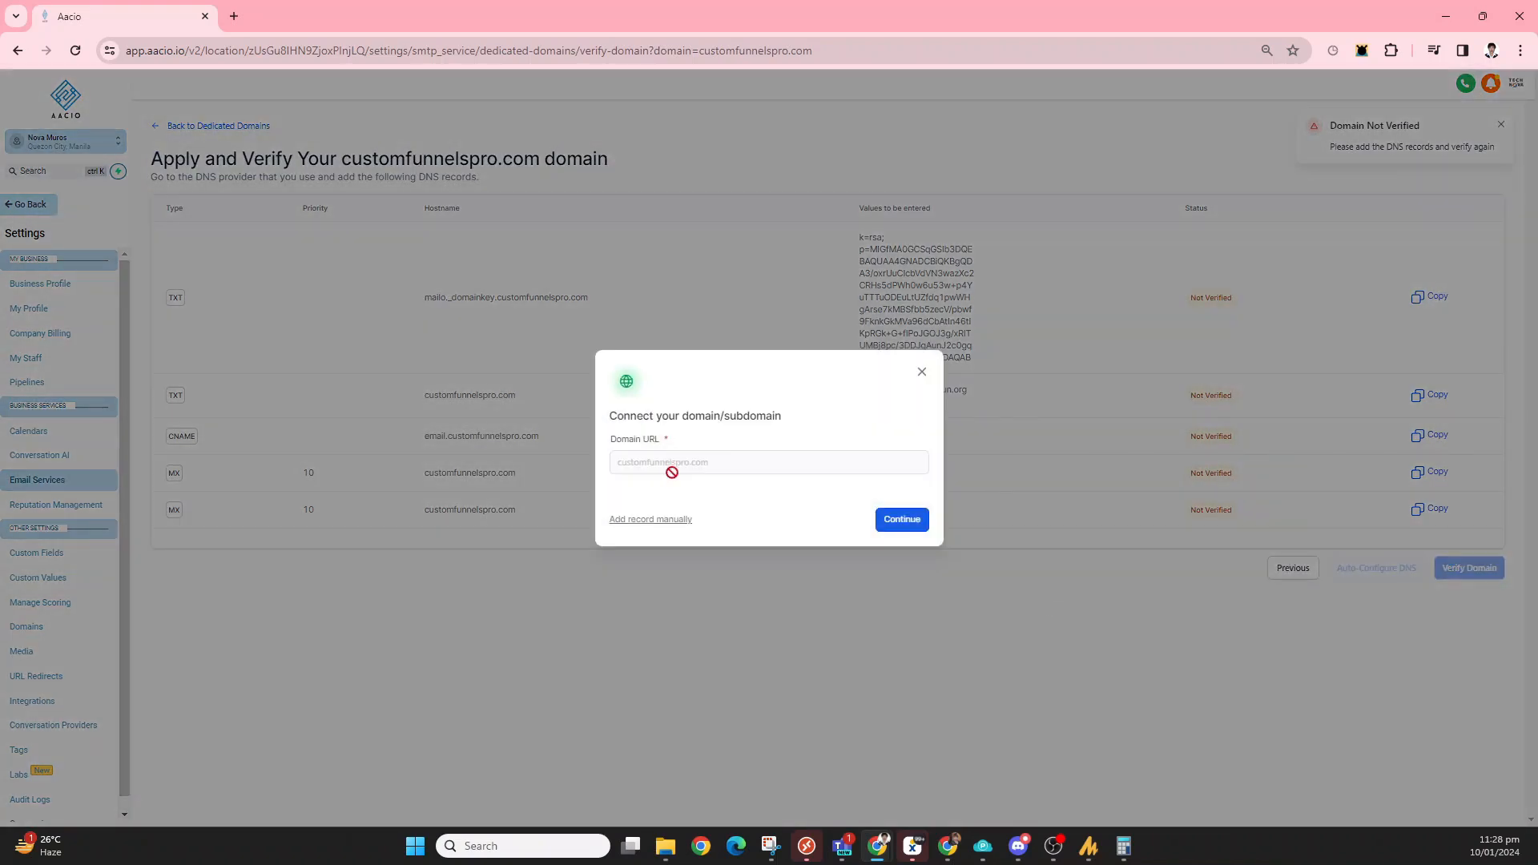
click(904, 522)
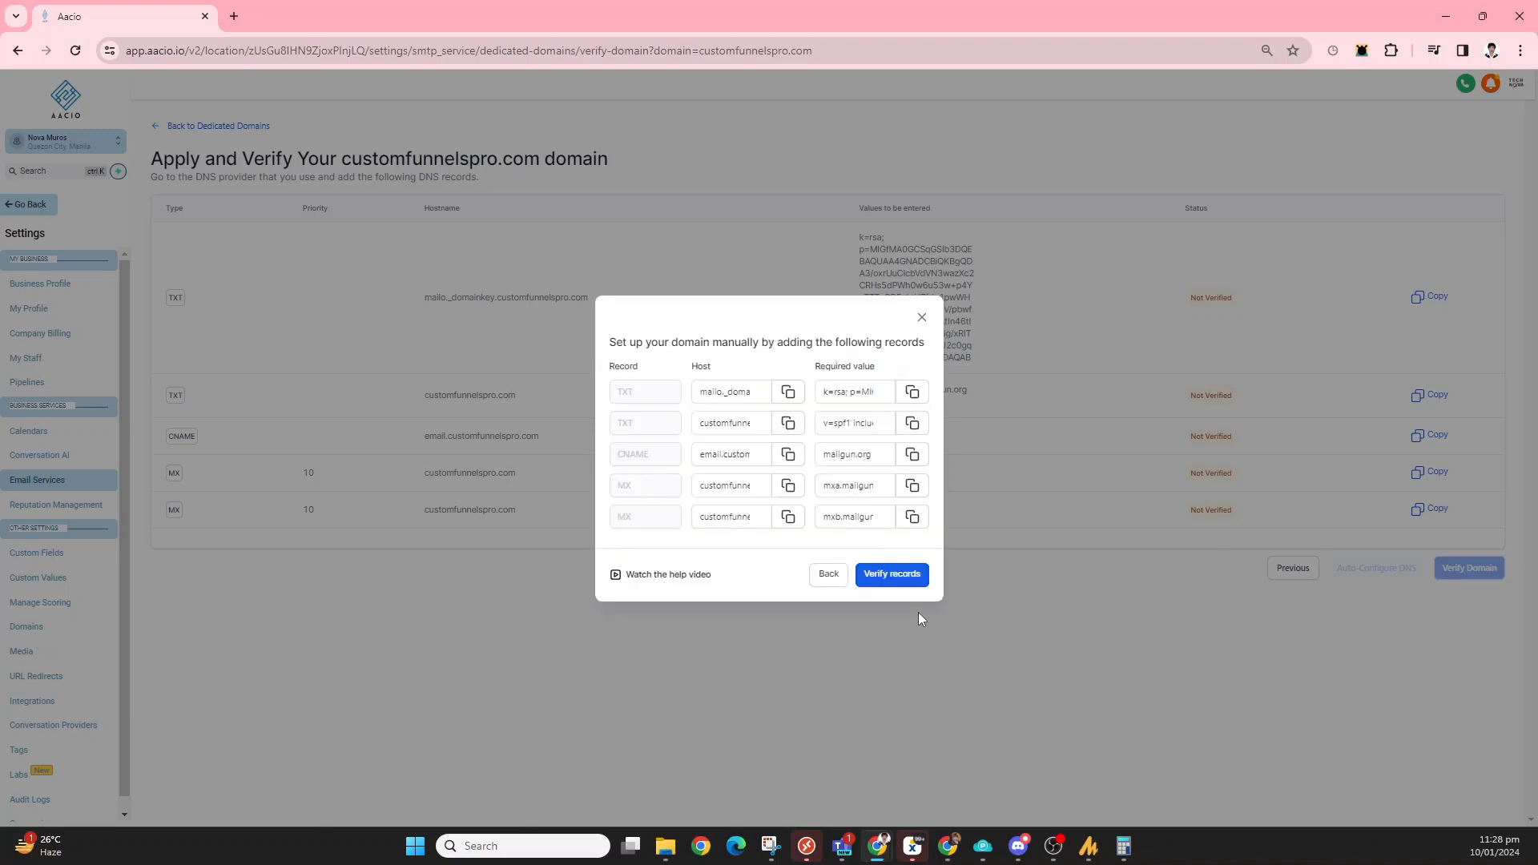
click(882, 579)
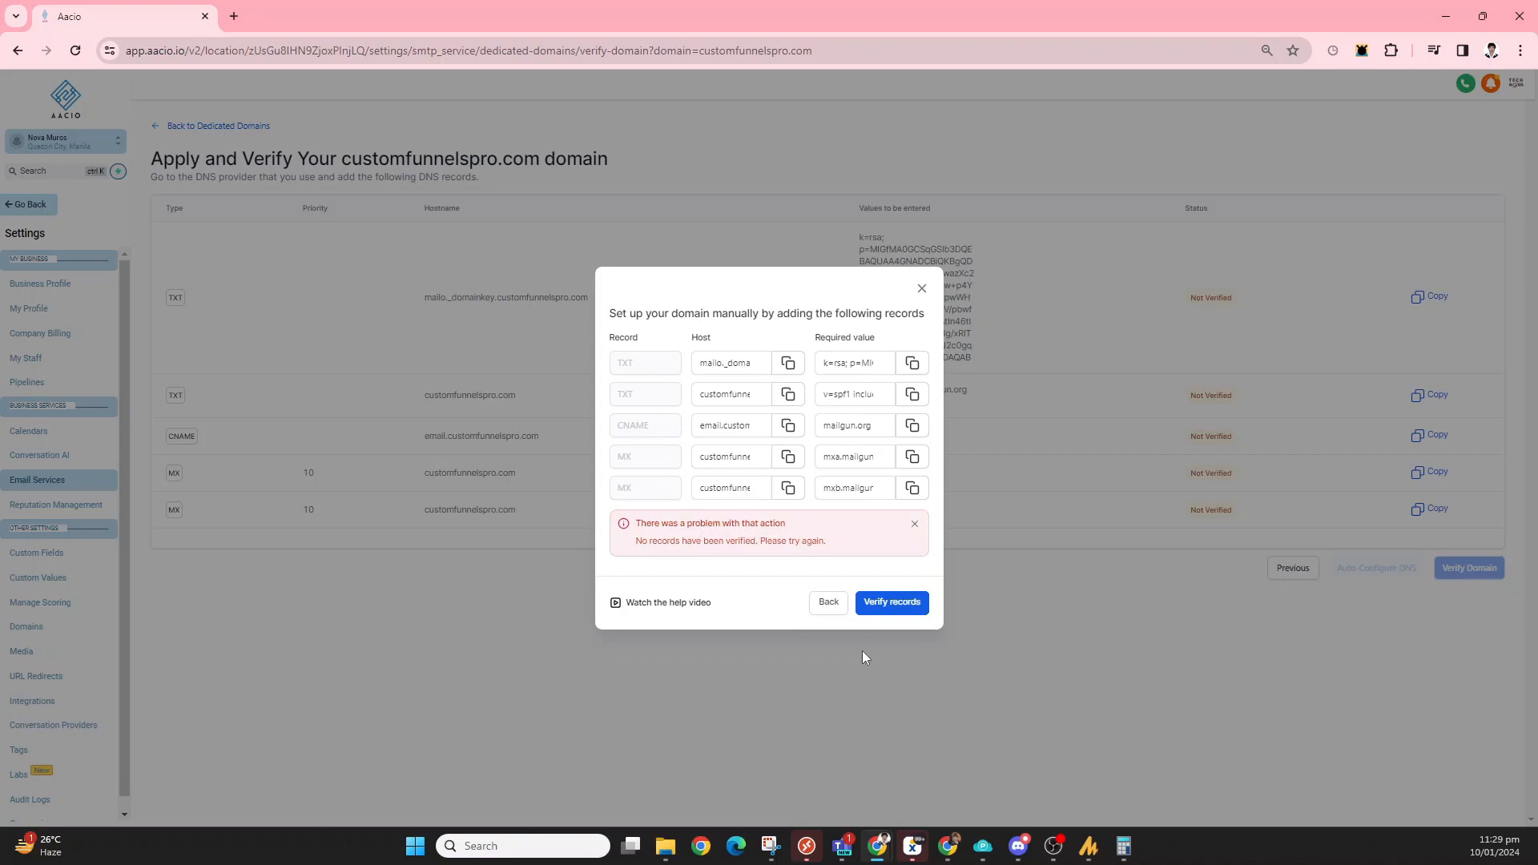
click(888, 608)
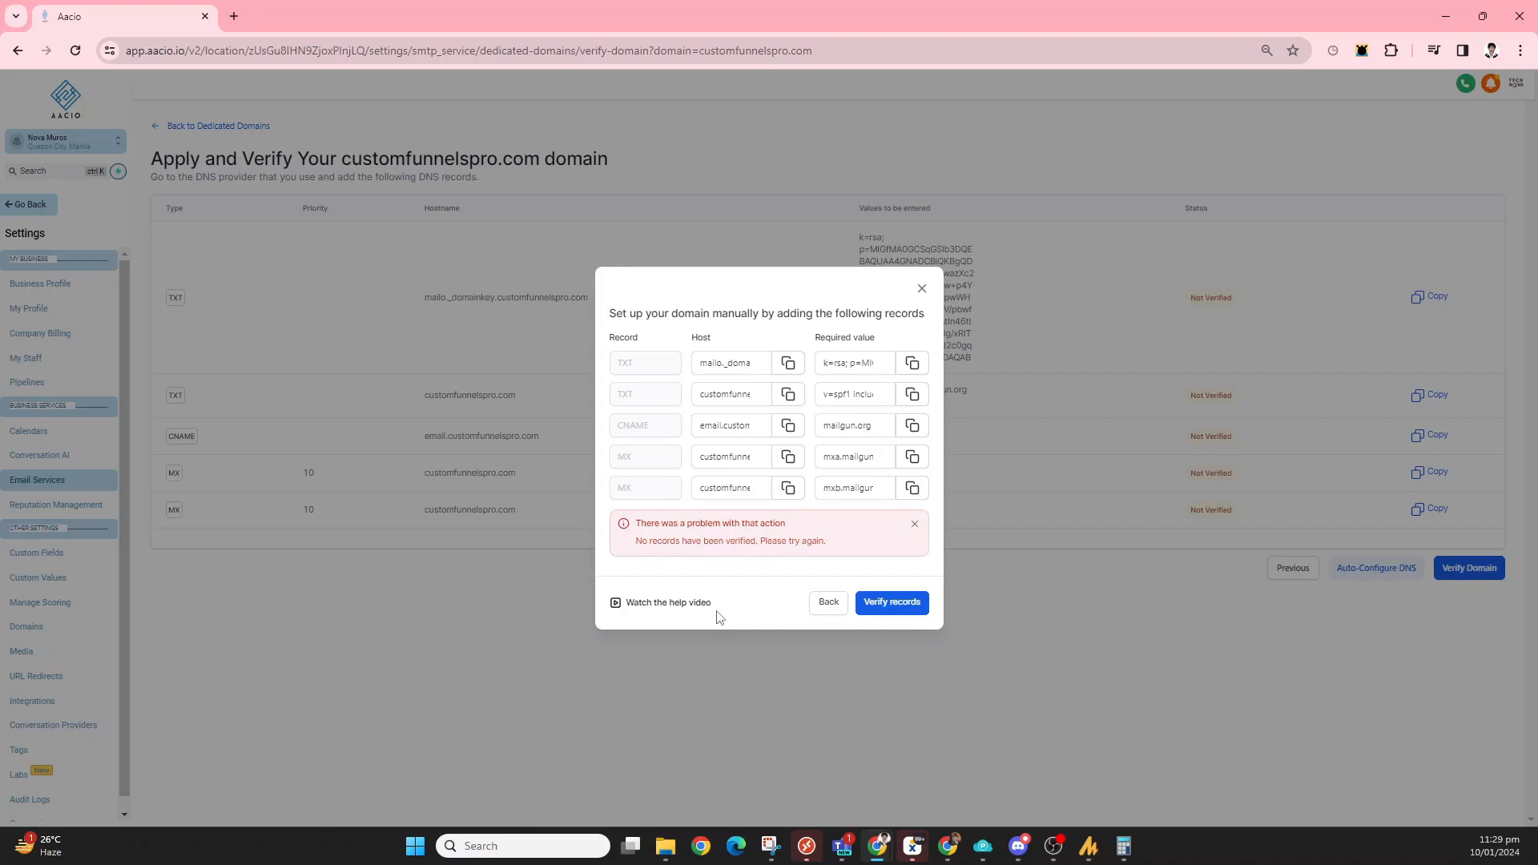
click(890, 608)
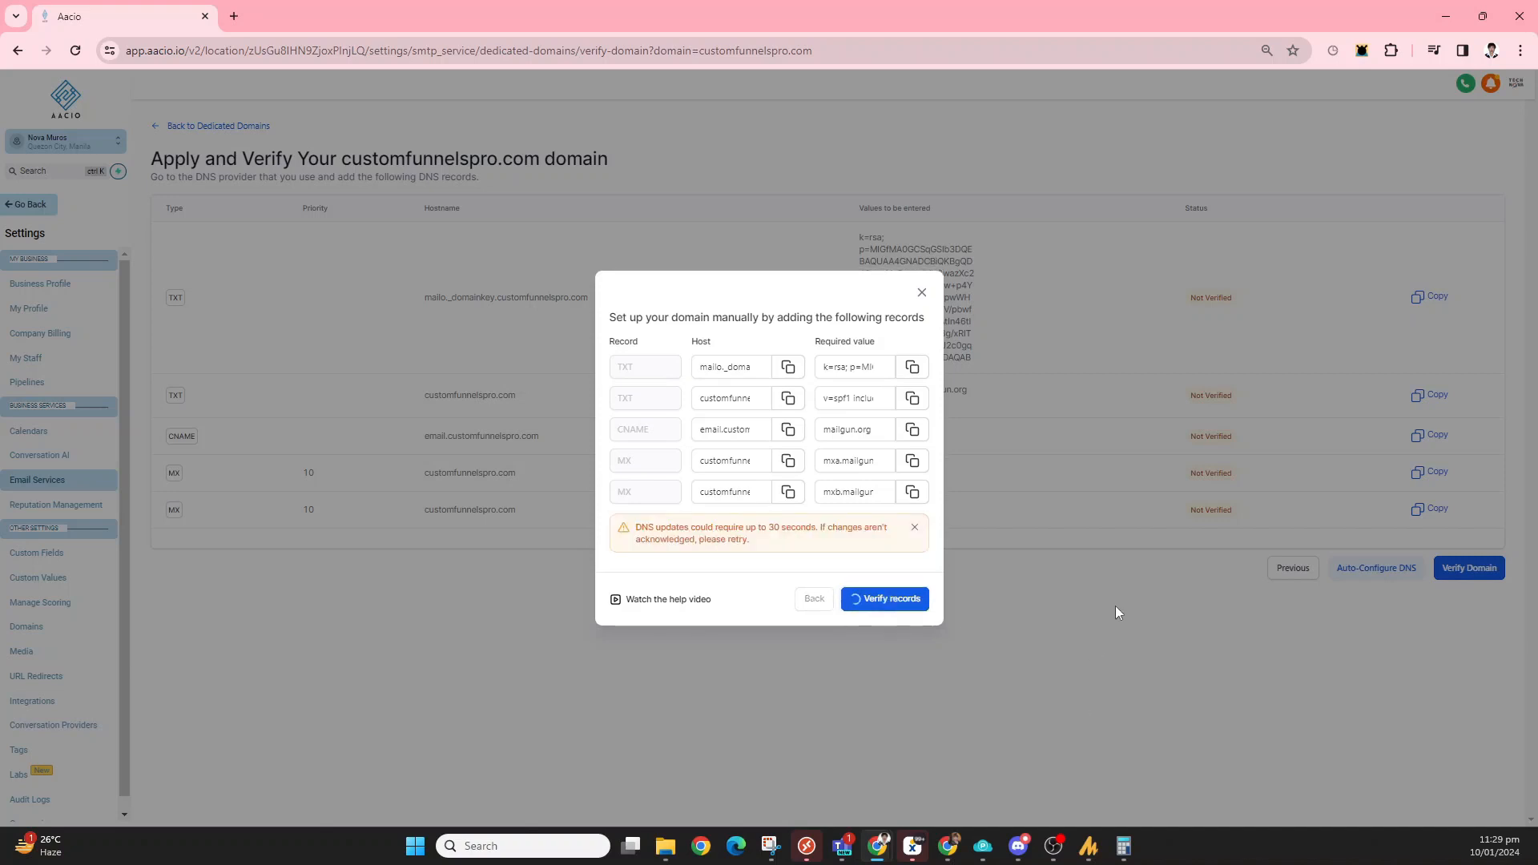
Switch to Name.com, widen its window, reload the customfunnelspro.com DNS records for review, and return to Aacio.
mouse_move(953, 858)
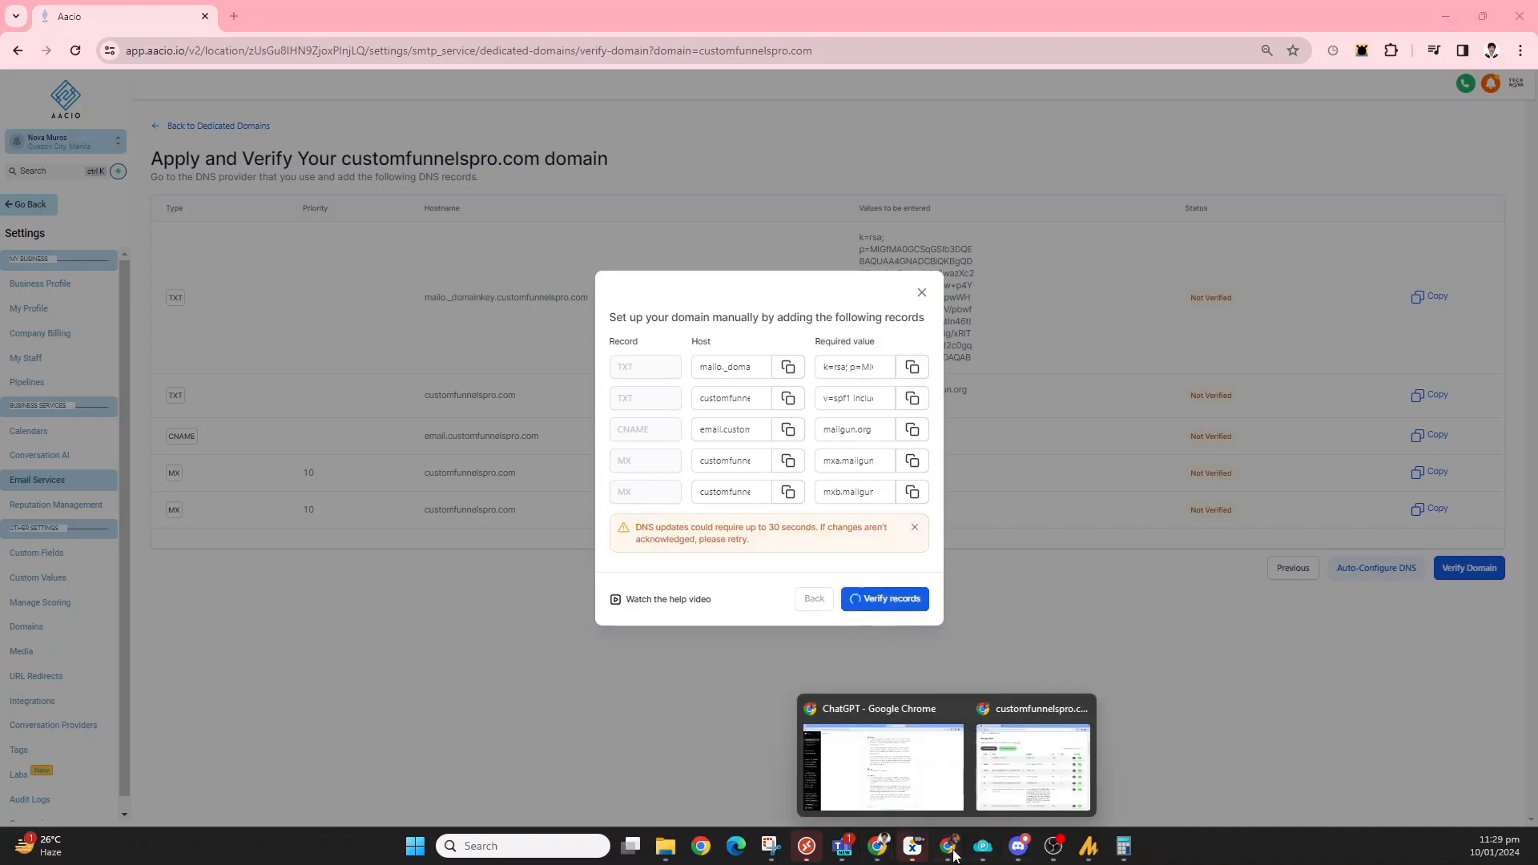
click(1034, 762)
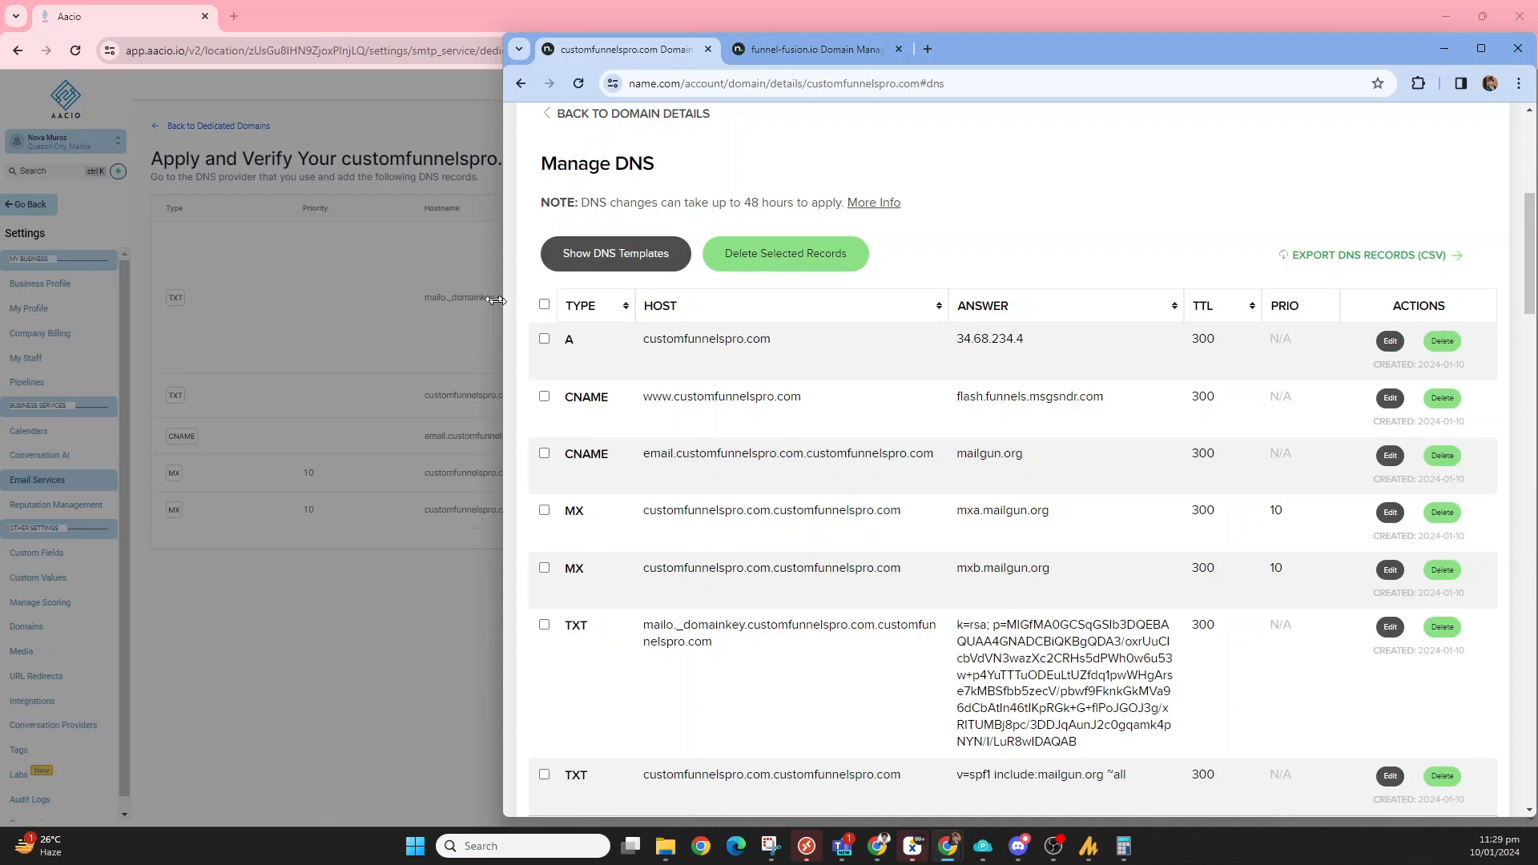
drag(500, 300, 164, 236)
click(912, 83)
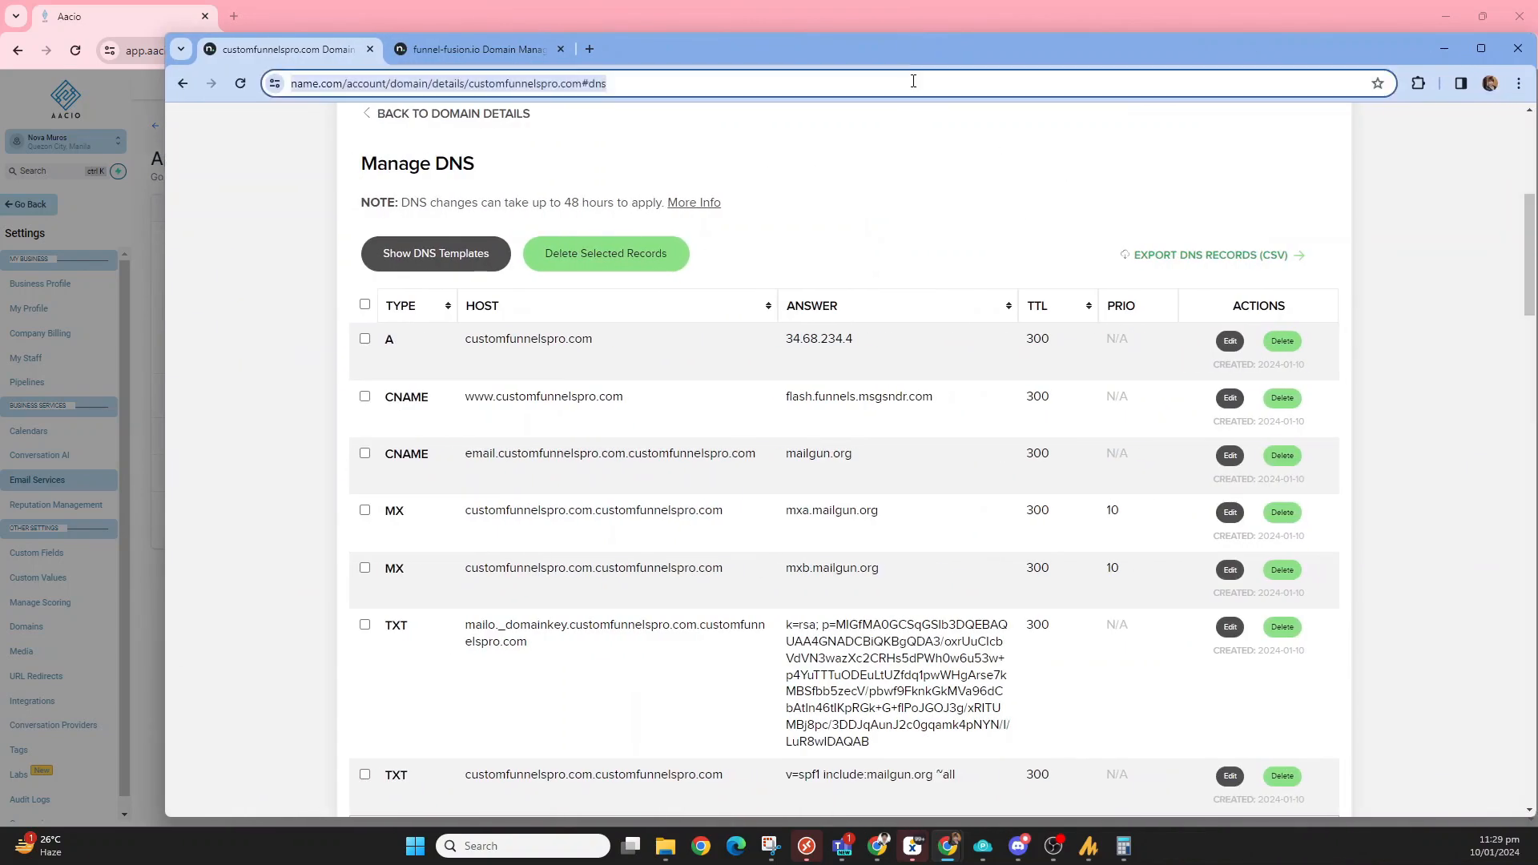
key(Return)
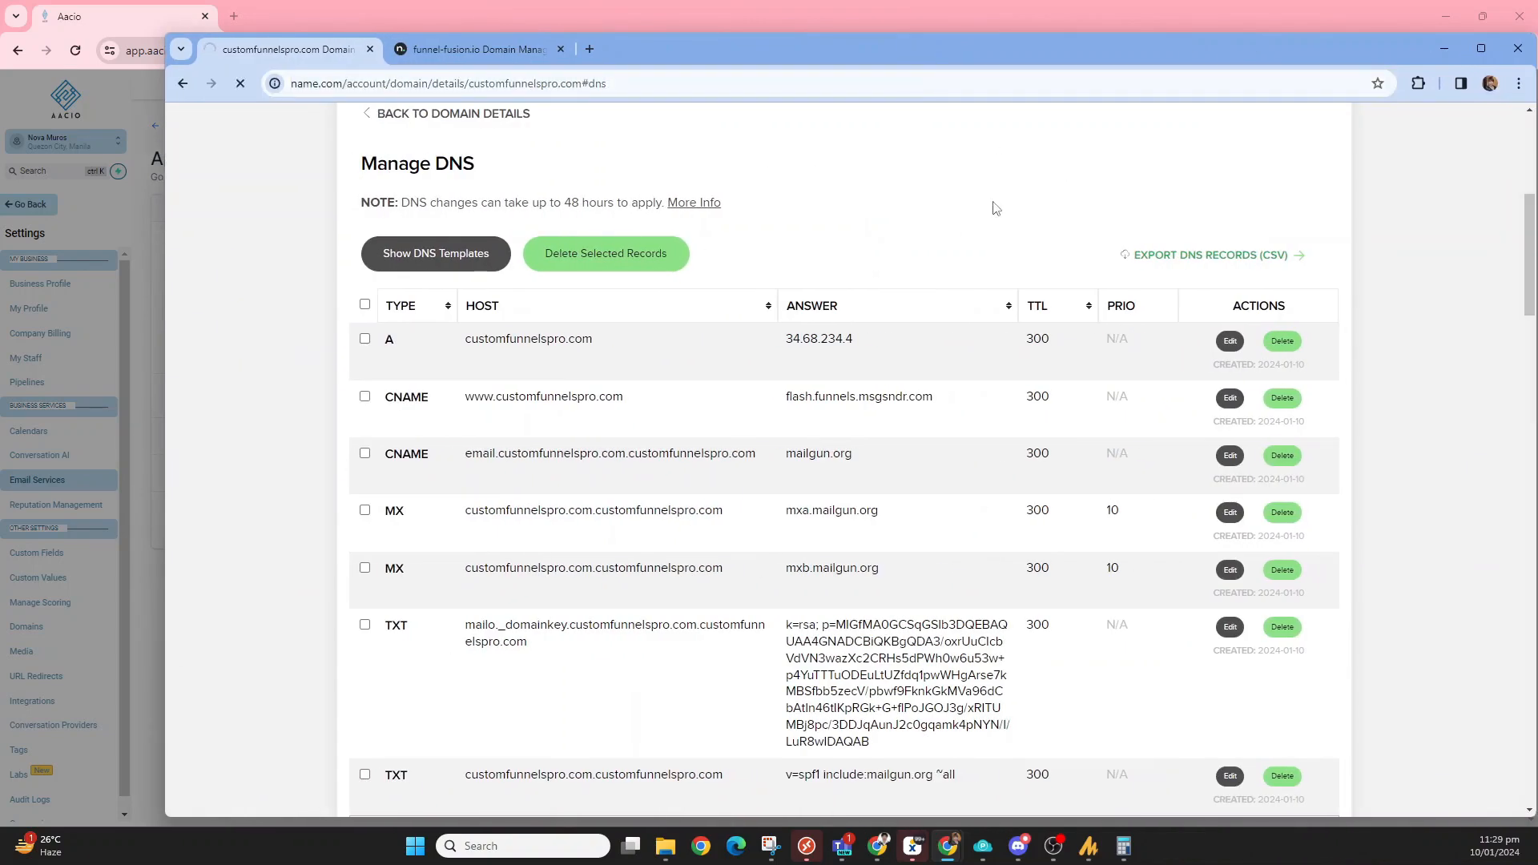
scroll(994, 252, down, 5)
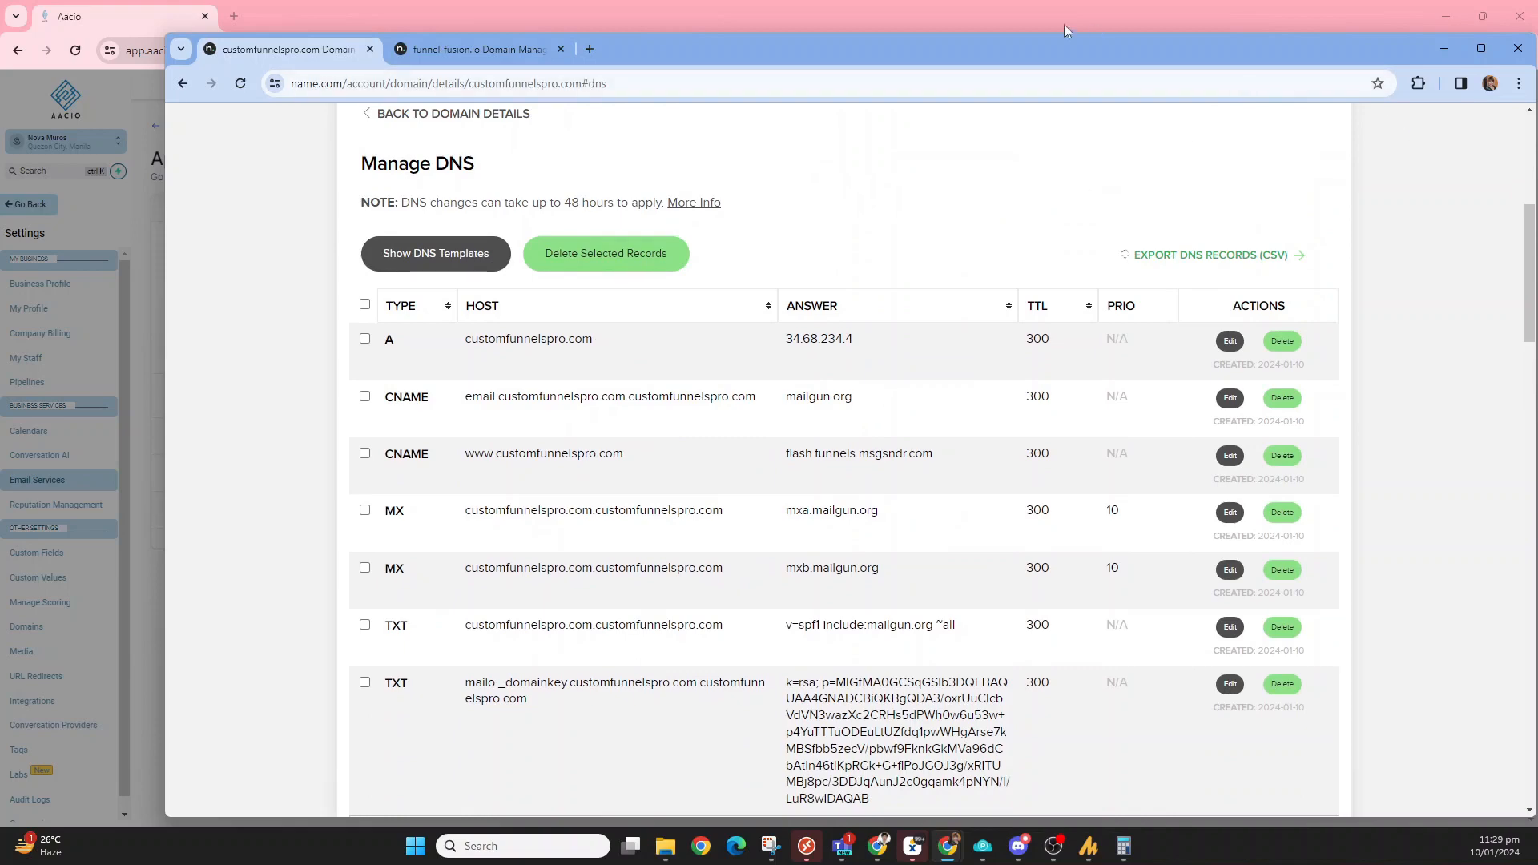
click(1443, 50)
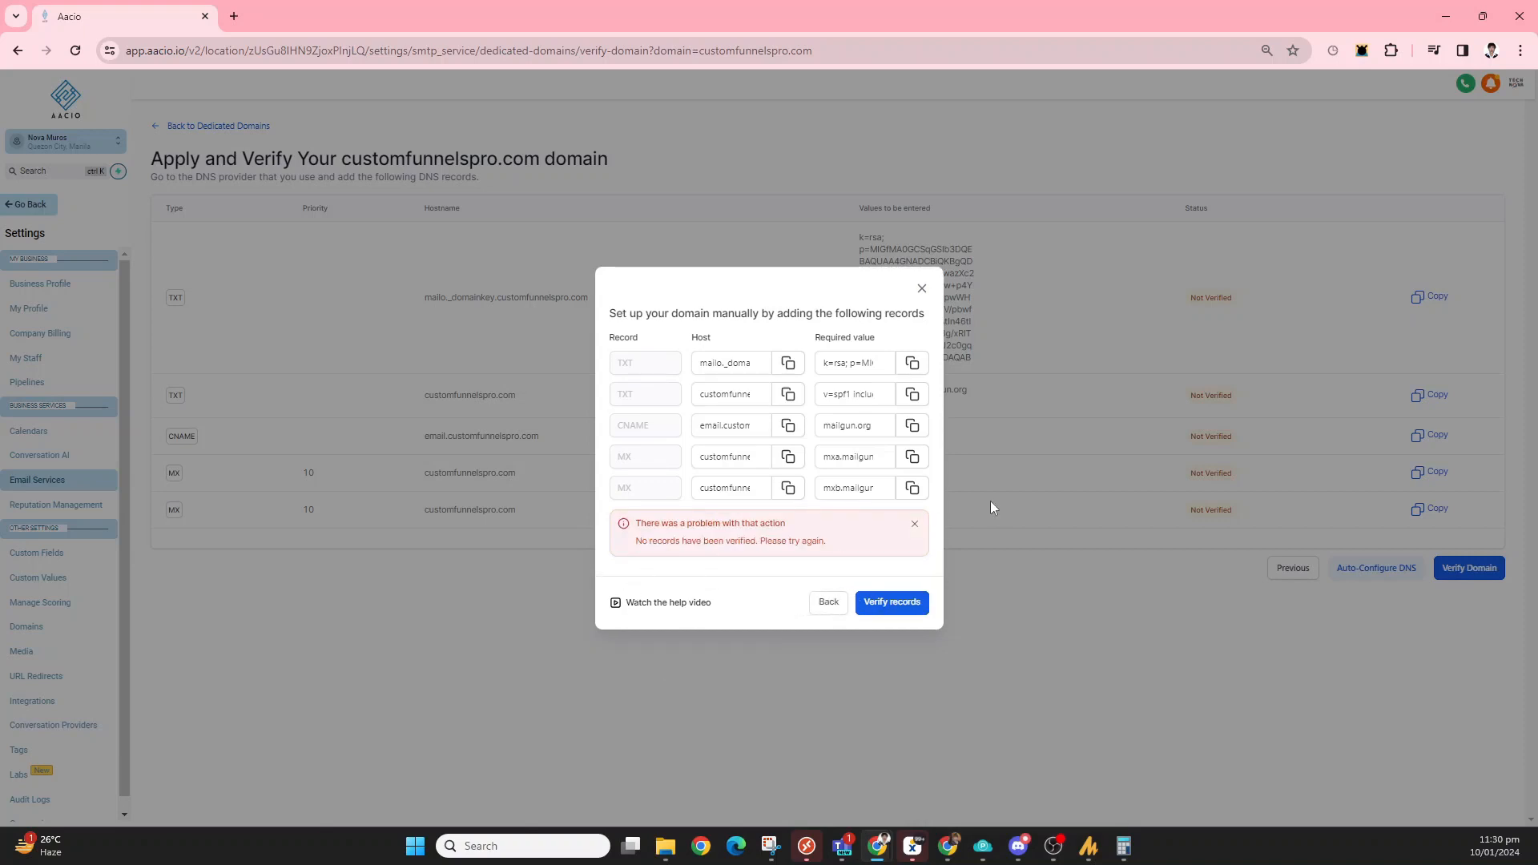
Dismiss the verification error, retry verifying the manual DNS records, and close the setup dialog.
click(915, 524)
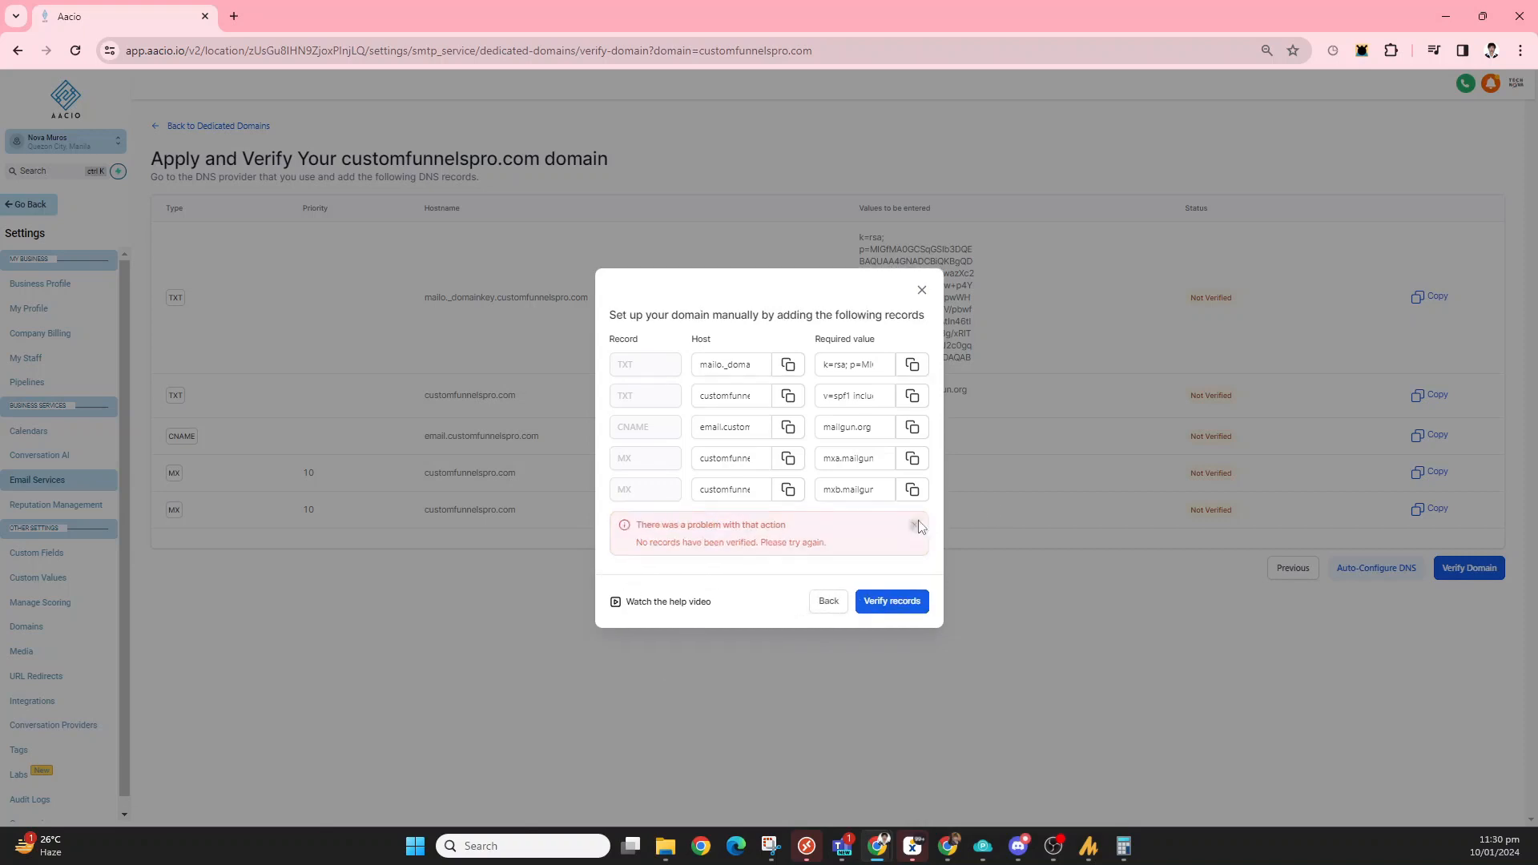
click(904, 593)
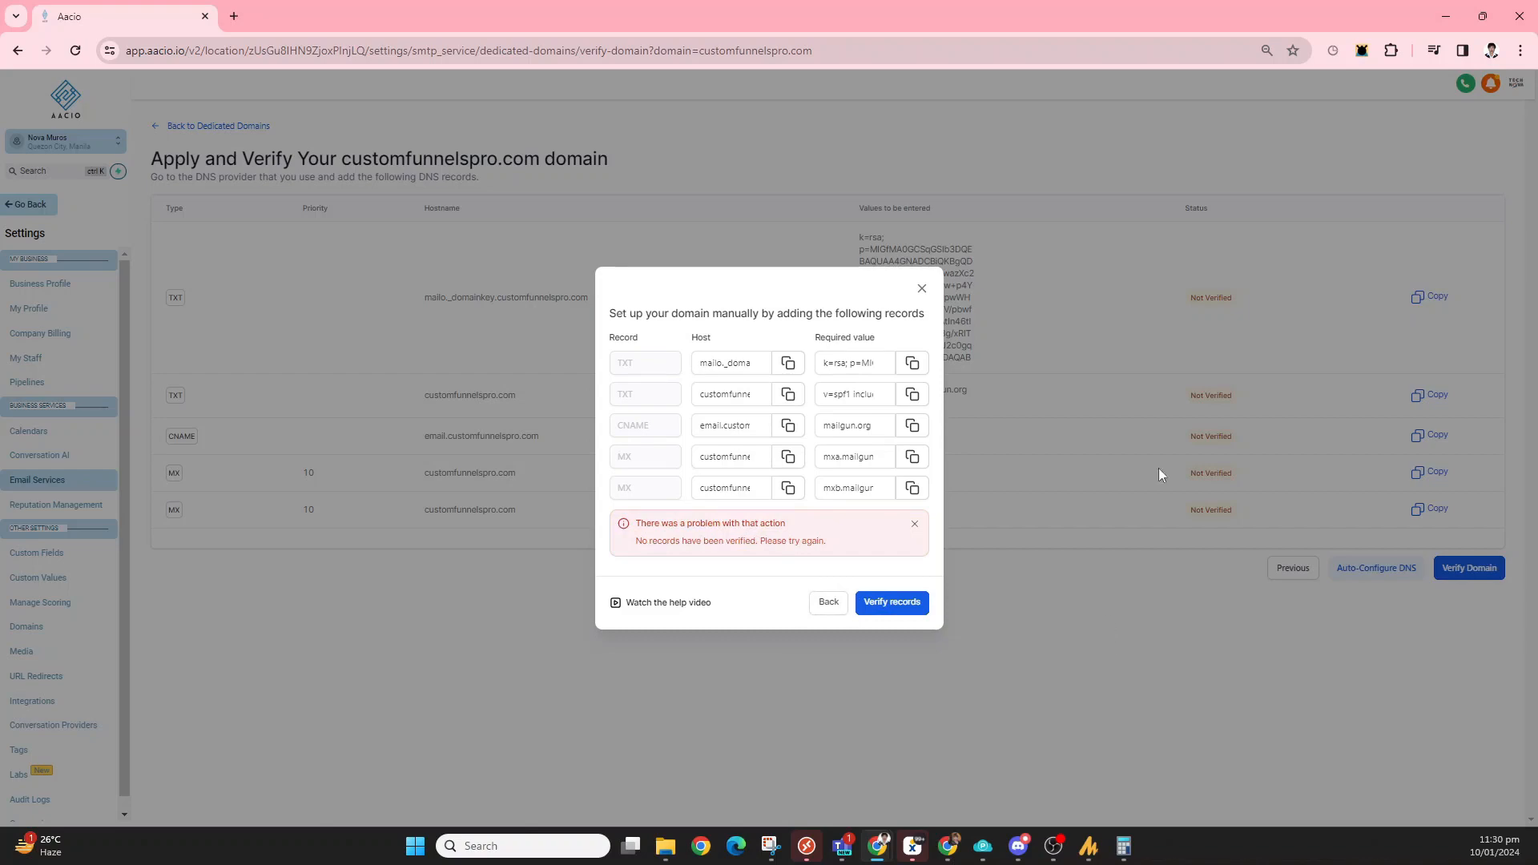
click(921, 290)
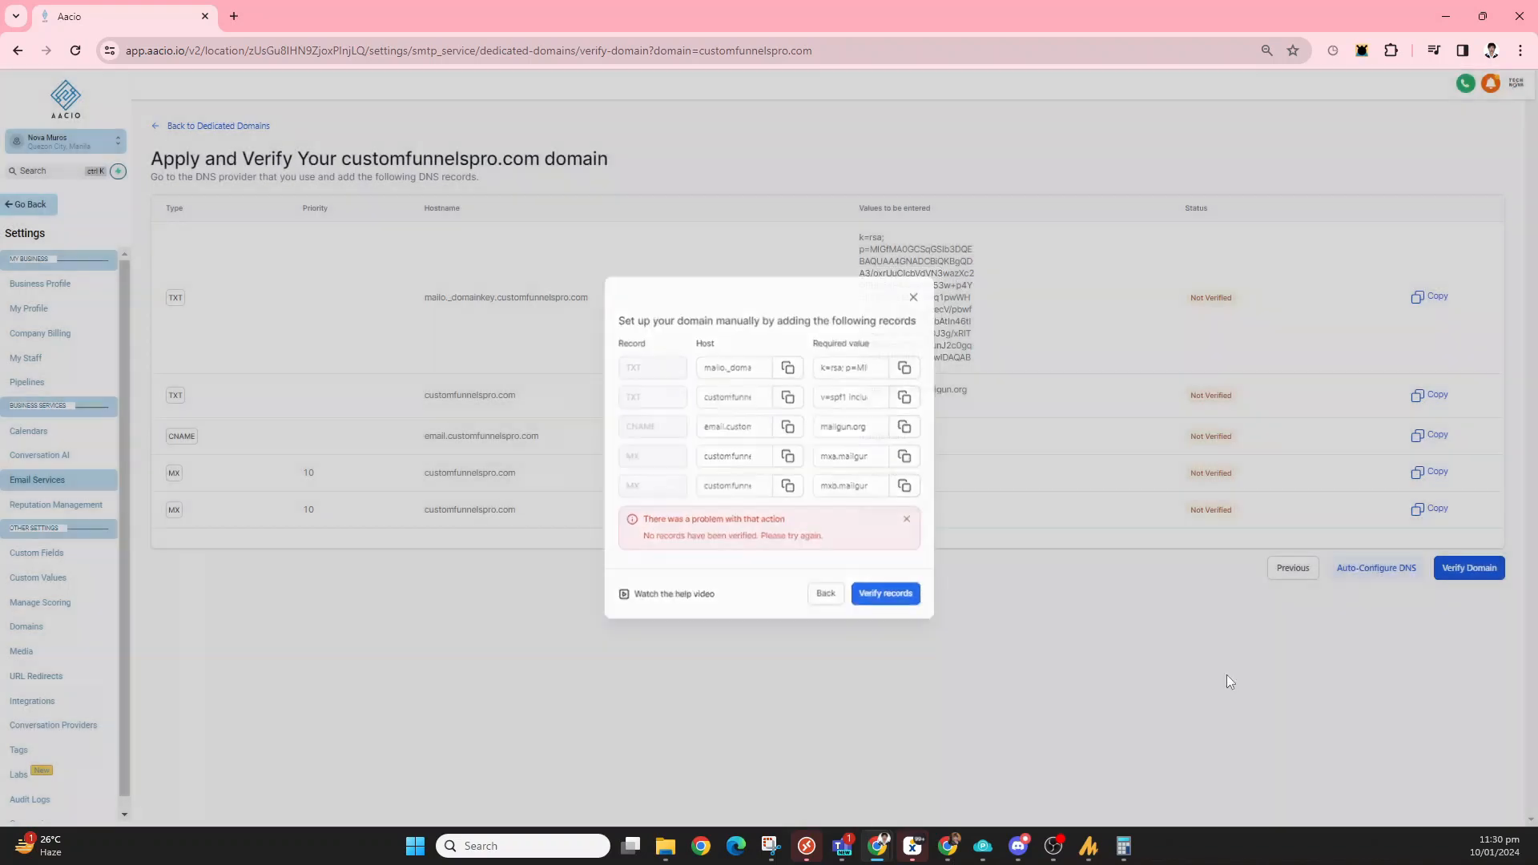
Restart automatic DNS configuration for customfunnelspro.com, choose to add records manually, and verify them before closing the dialog.
click(1404, 568)
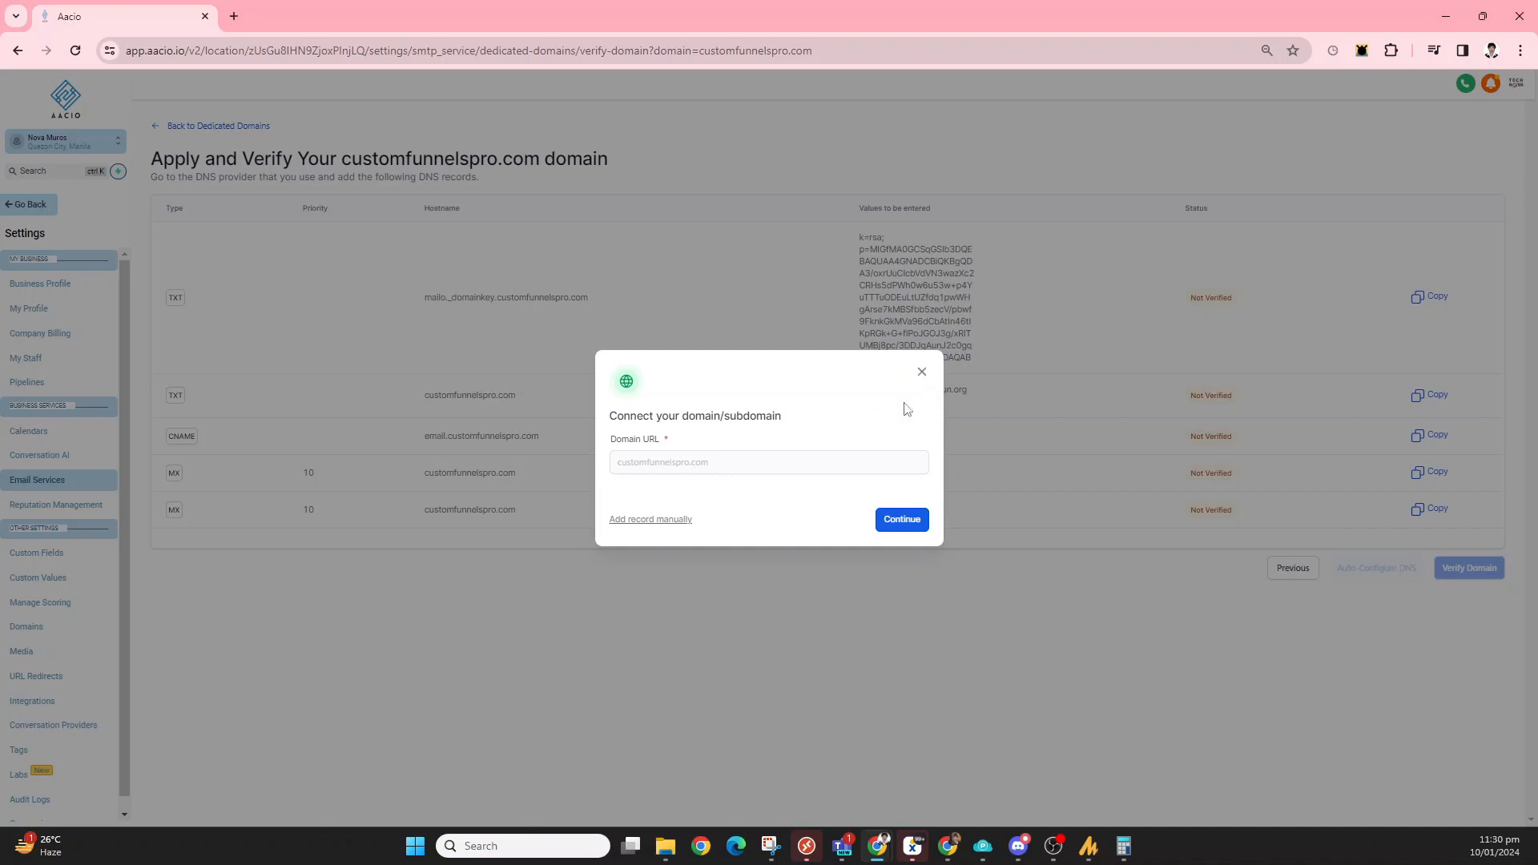
click(636, 522)
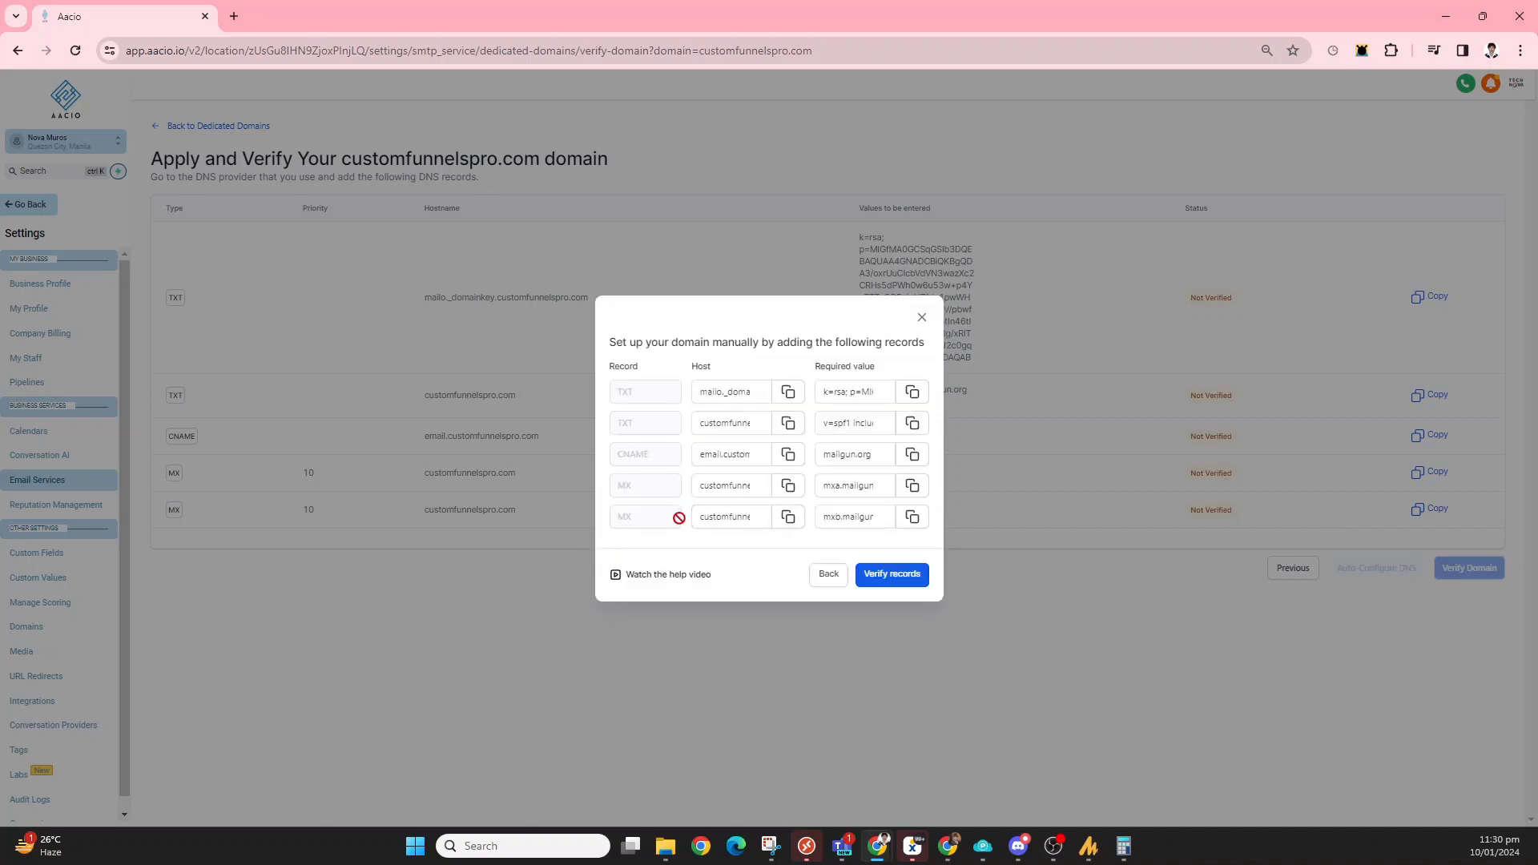
click(909, 580)
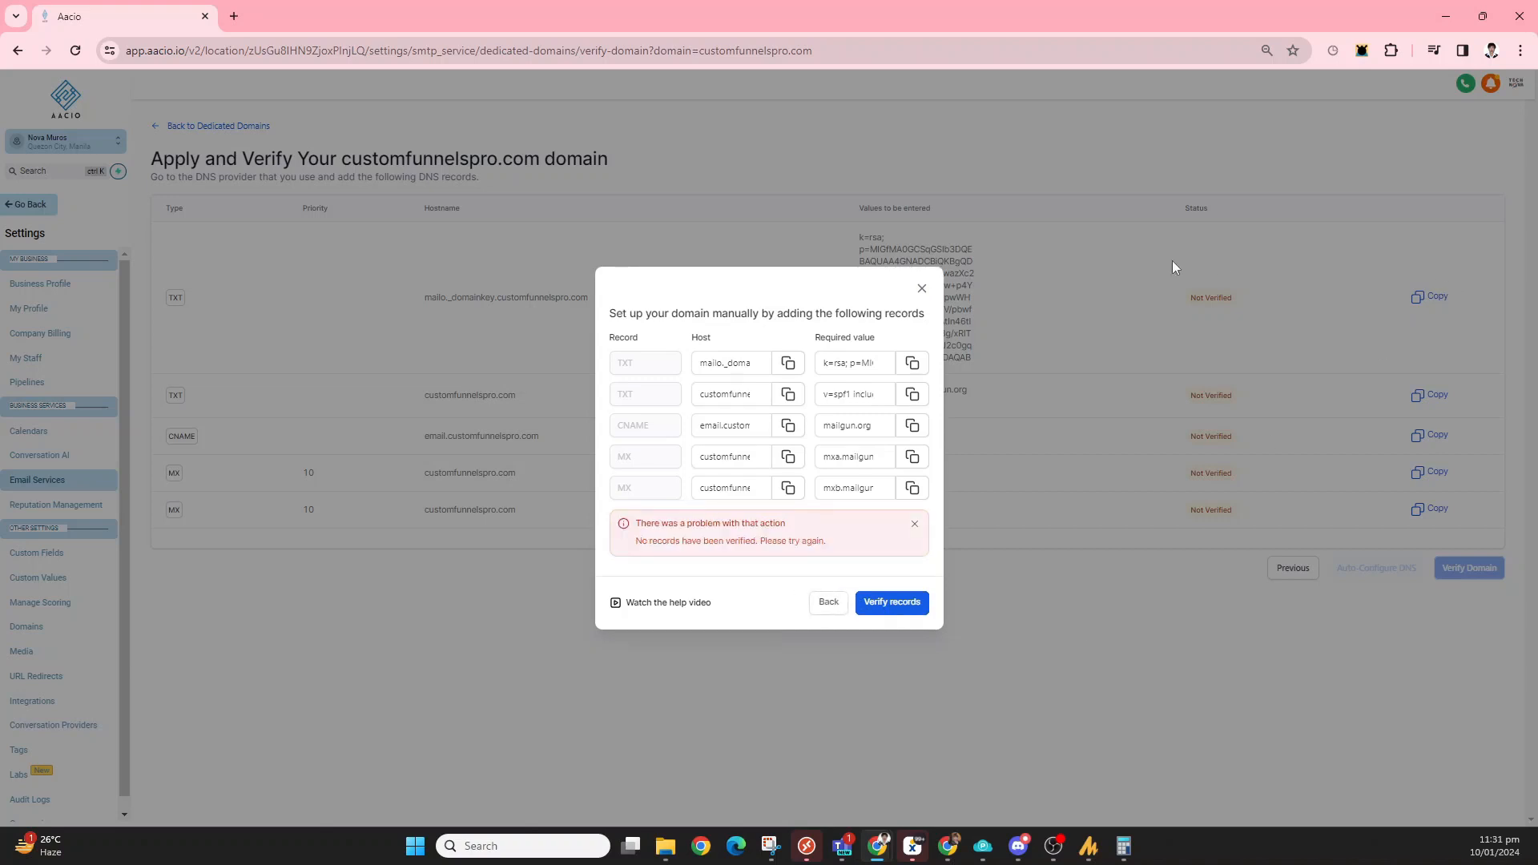
click(921, 288)
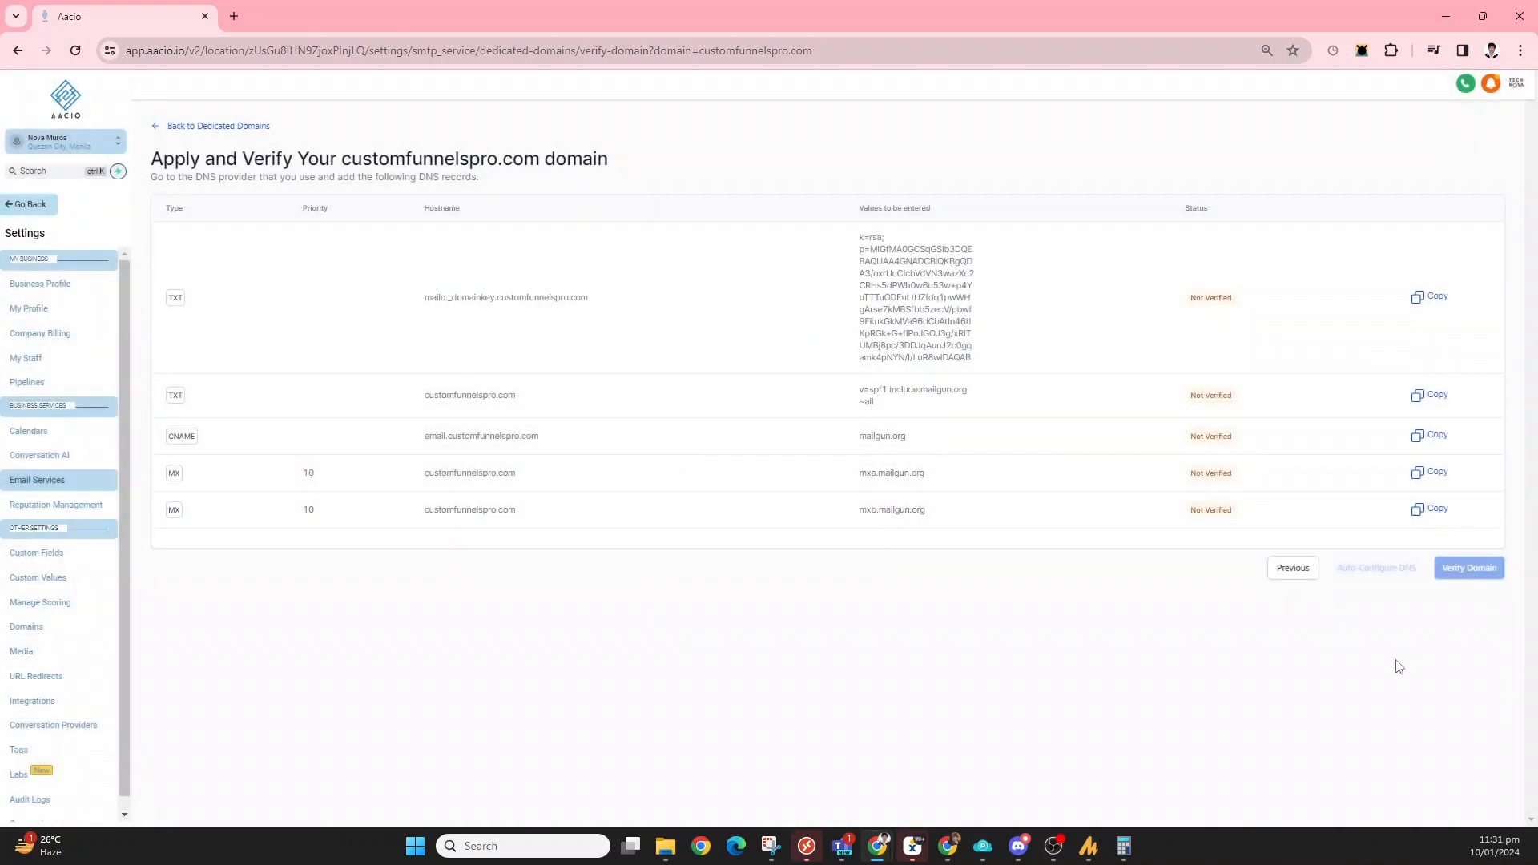
Try to select customfunnelspro.com in the dedicated domains list, and reopen its verification page to retry verifying the domain.
click(1062, 51)
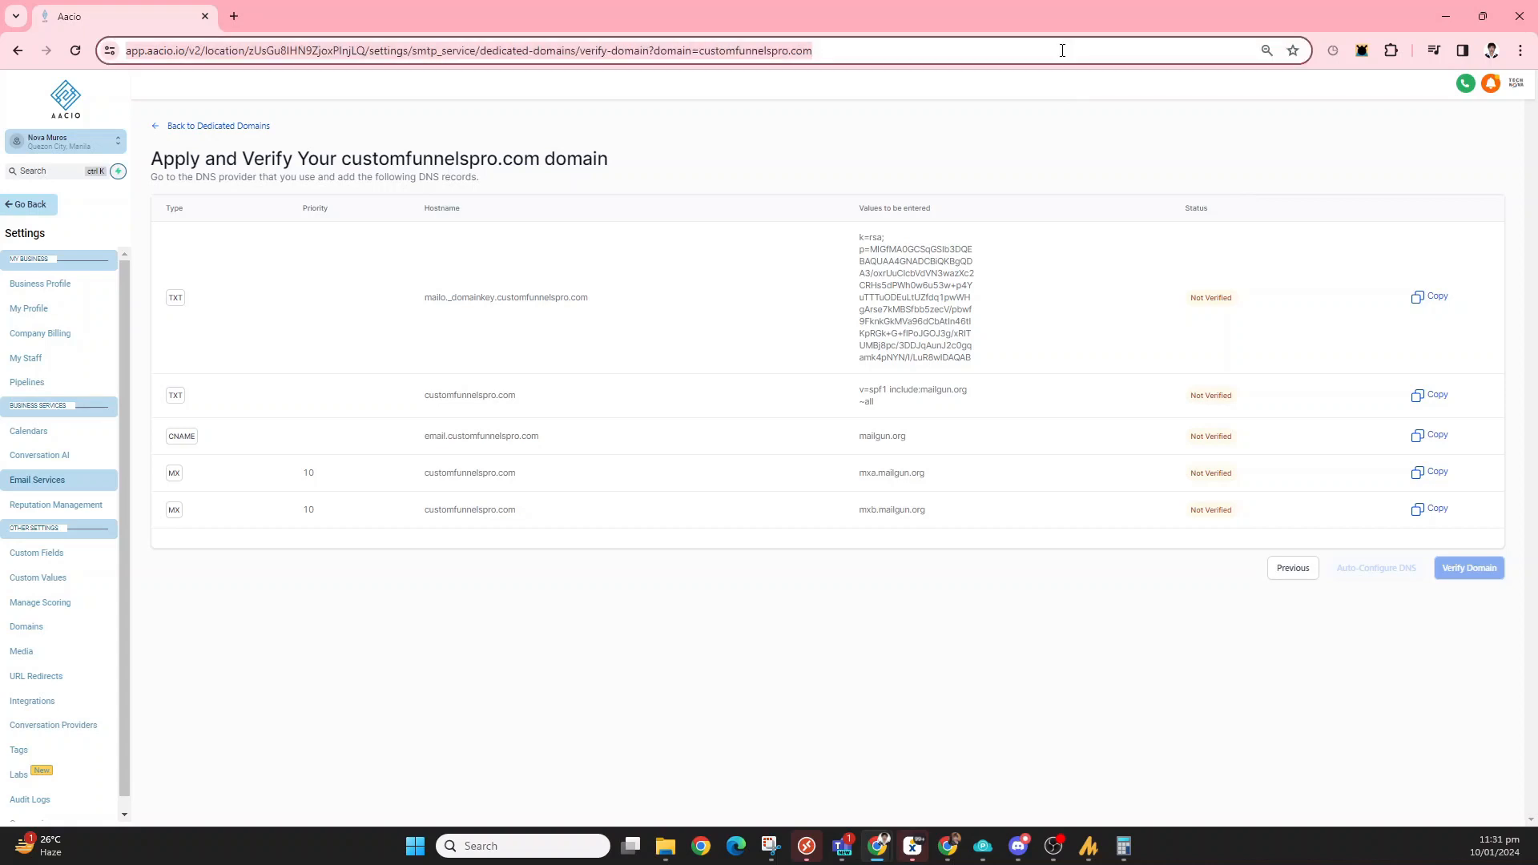
click(173, 128)
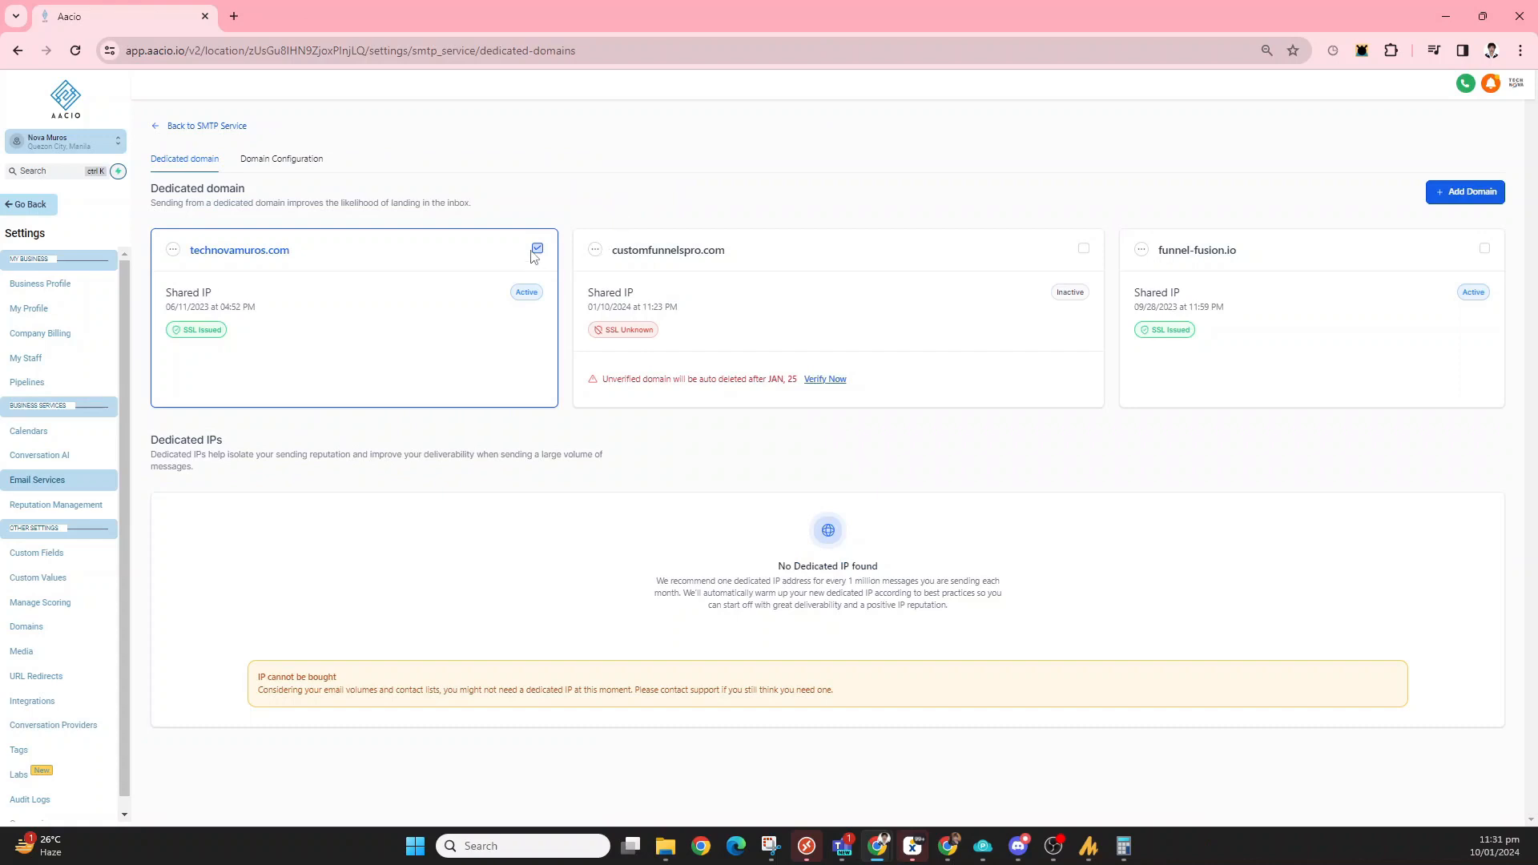
click(536, 251)
click(1085, 249)
click(1084, 250)
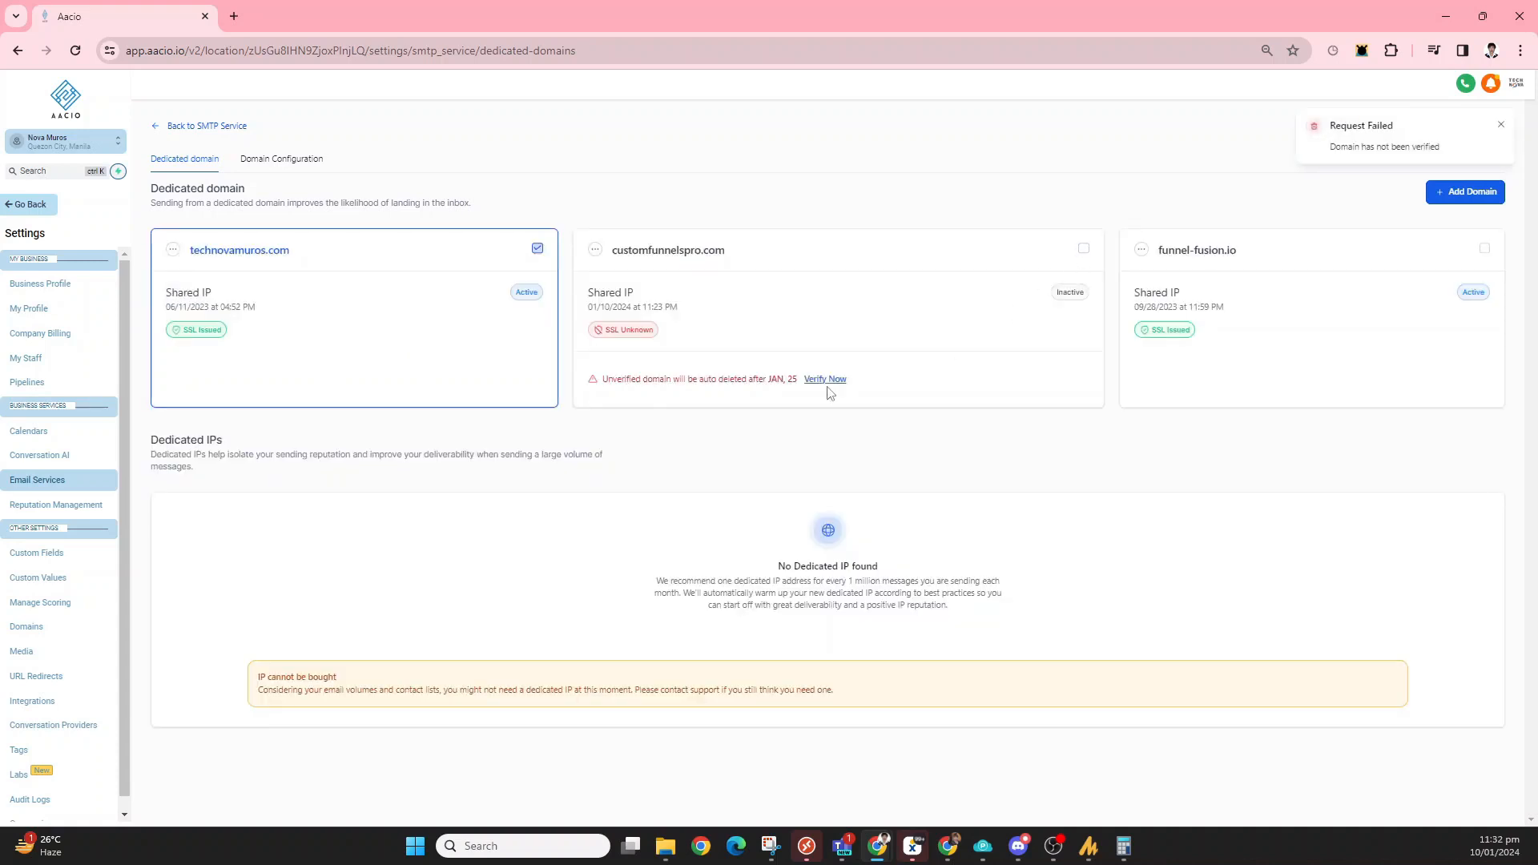
click(826, 380)
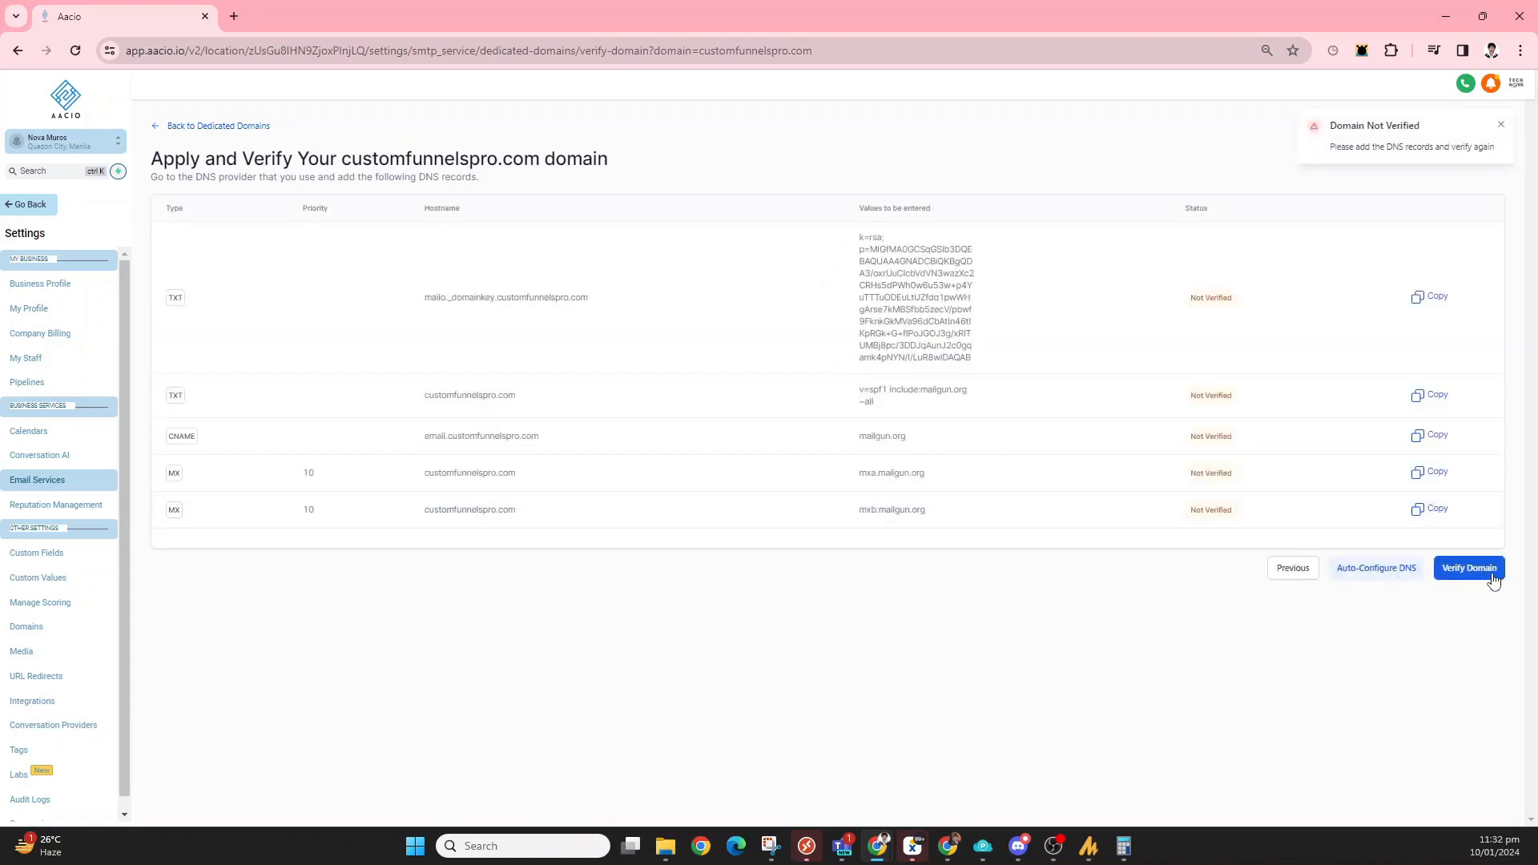
click(1495, 573)
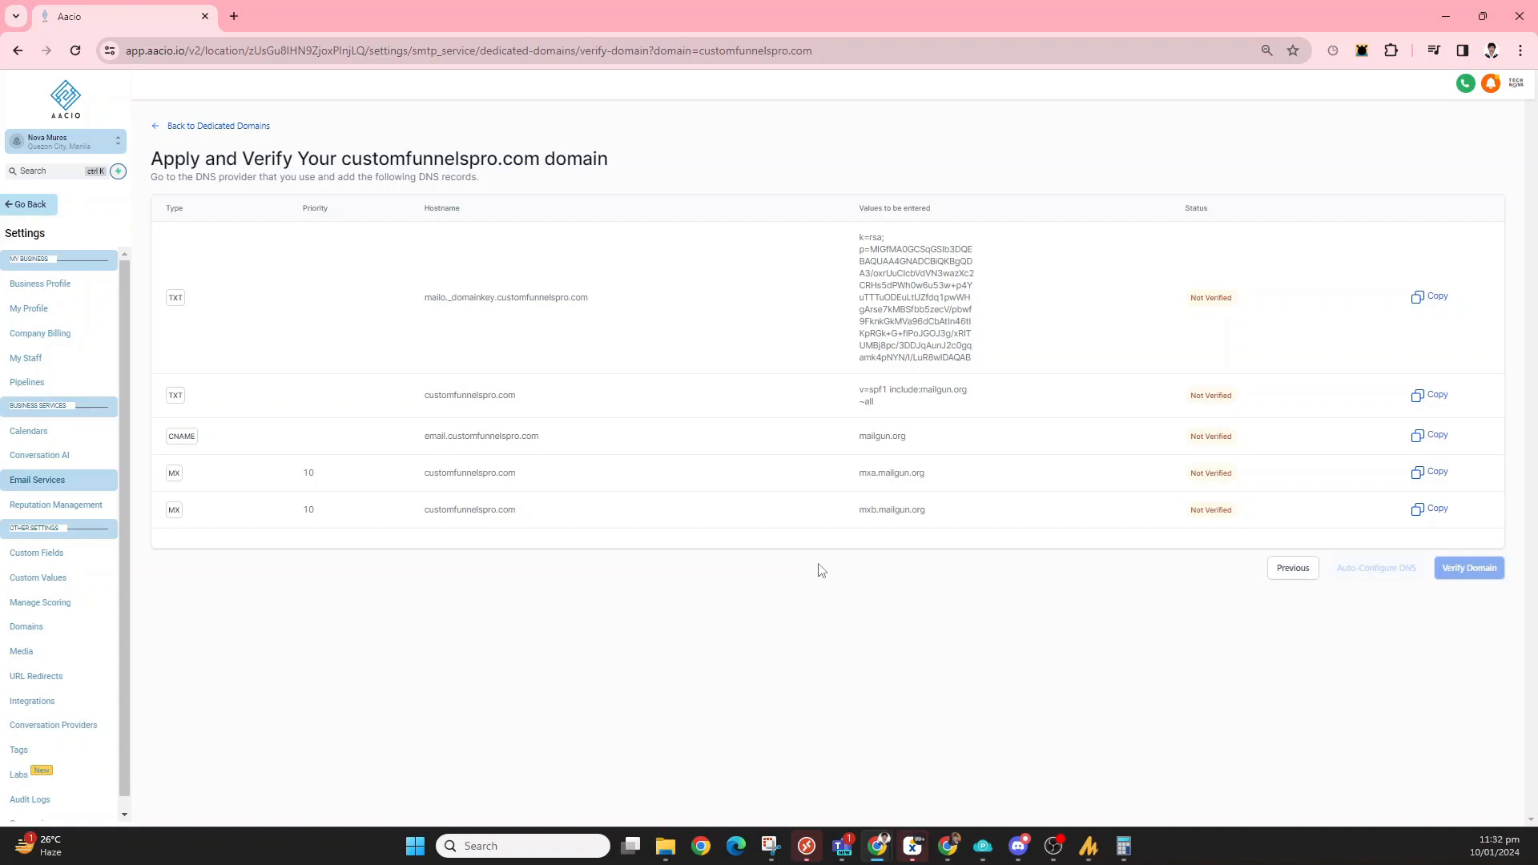
Open the Tell Your Story site at tellyourstory.funnel-fusion.io in a new tab.
click(234, 16)
text(t)
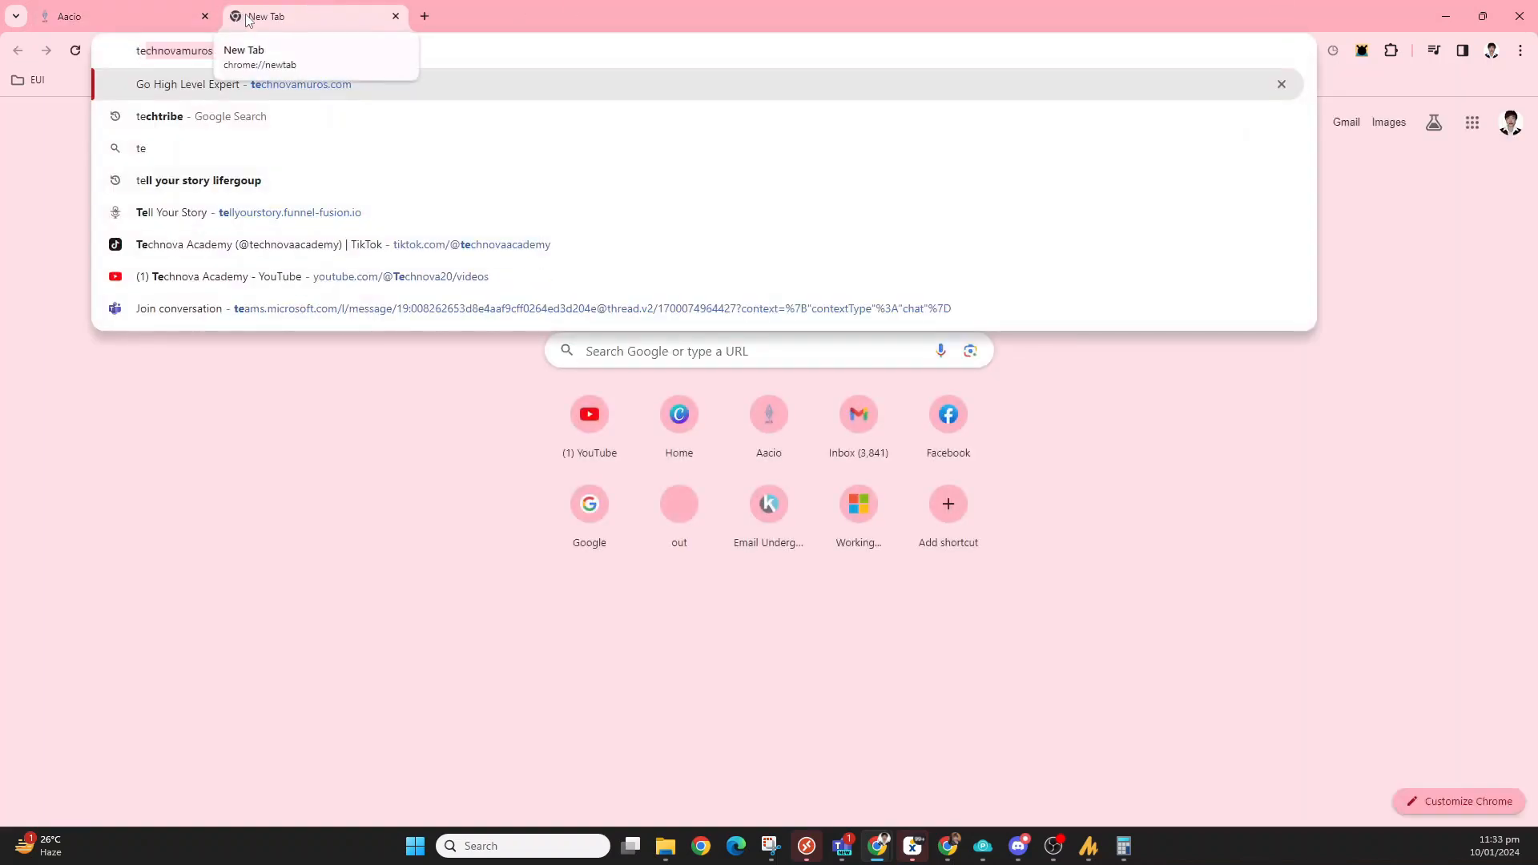
text(ell)
key(Return)
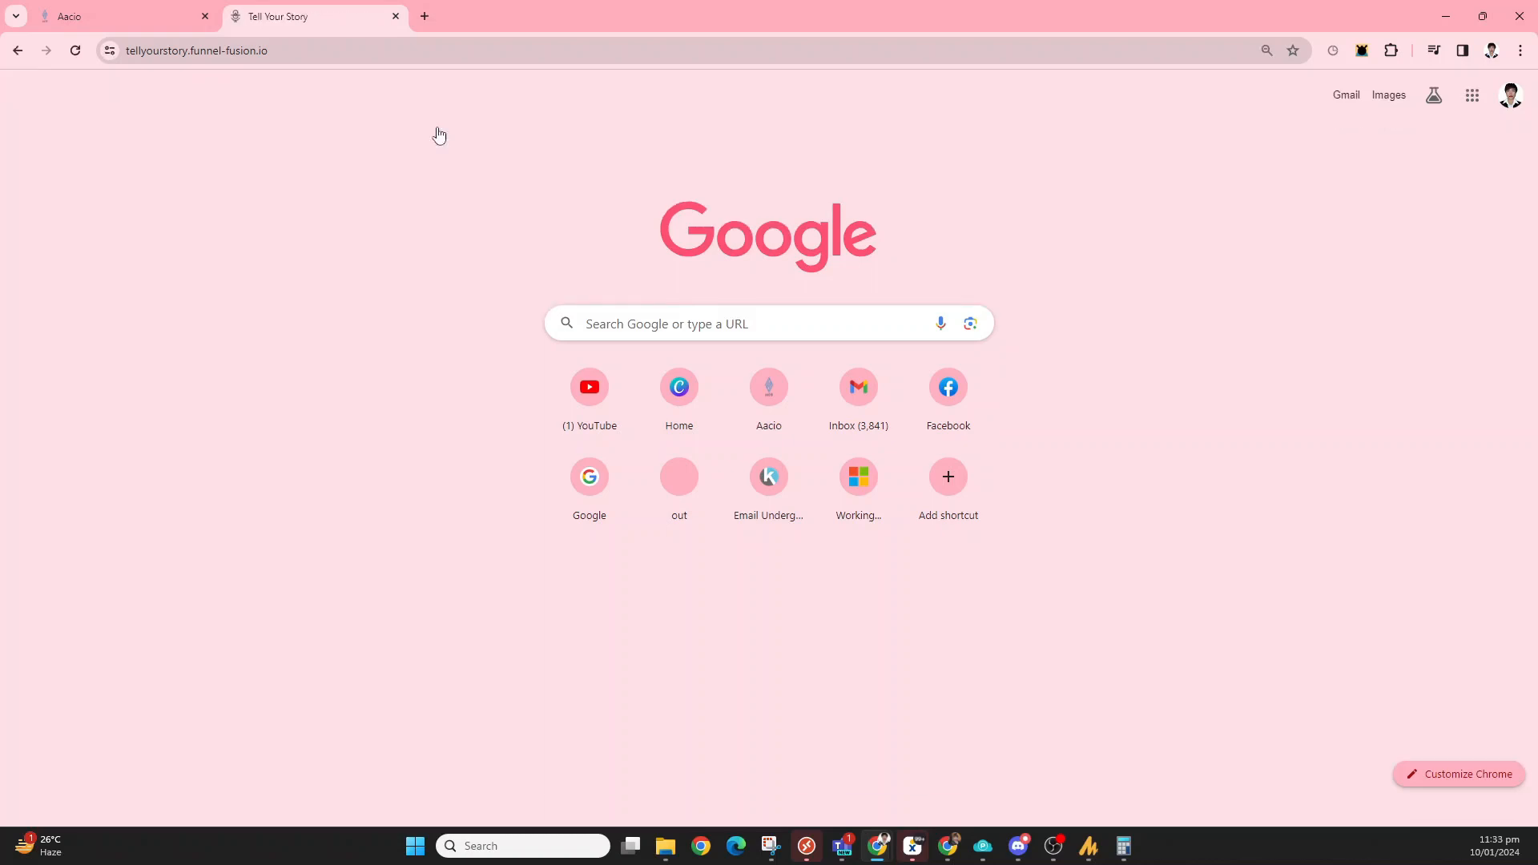
Examine the site's How To Join and From Lifegroup To Discipleship sections, closing the booking calendar pop-up.
scroll(1301, 521, down, 4)
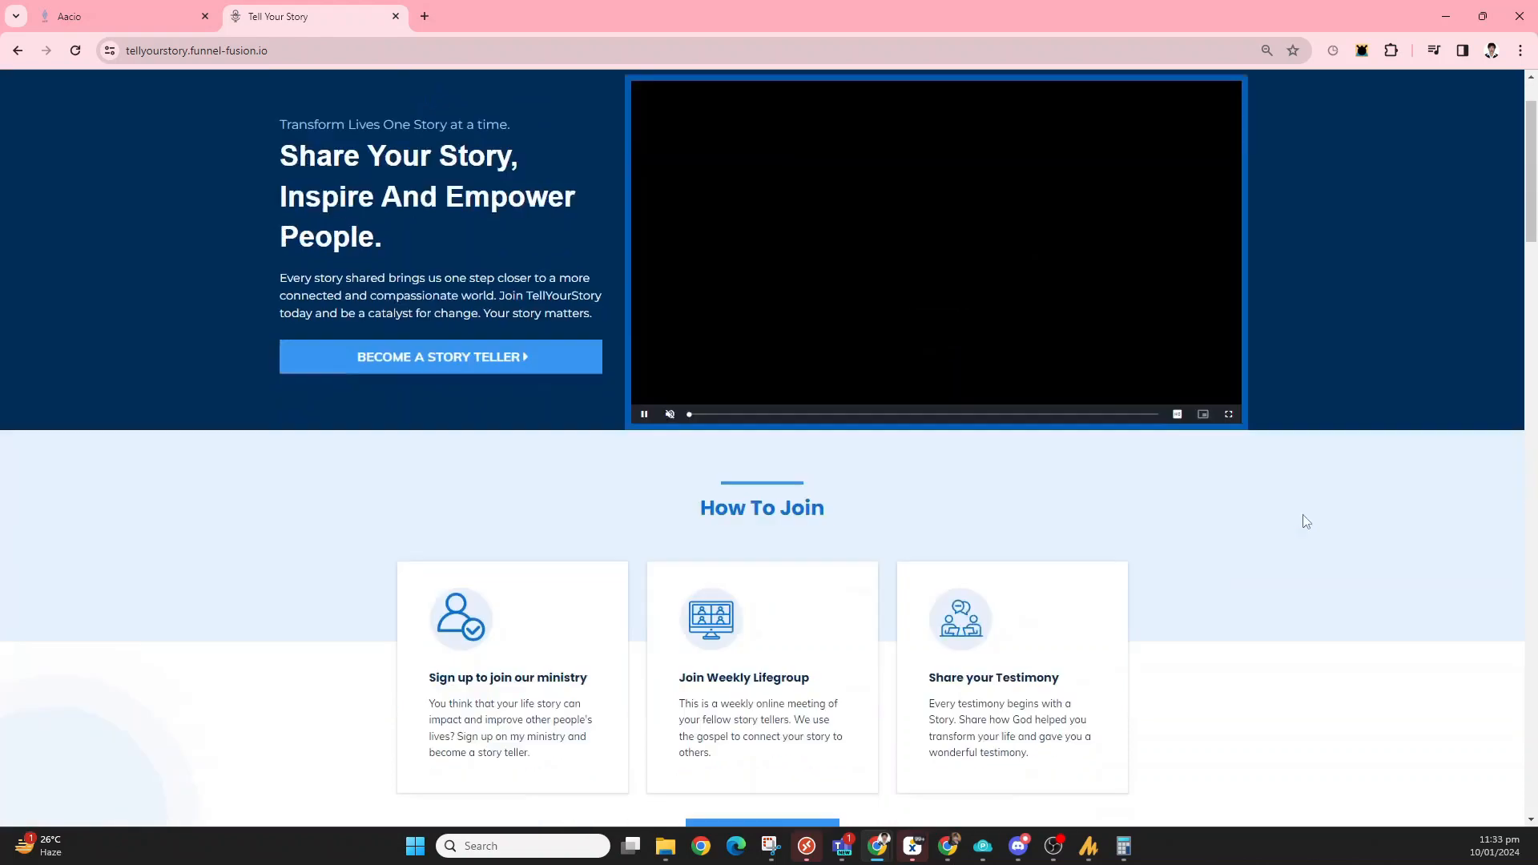
scroll(1365, 482, down, 1)
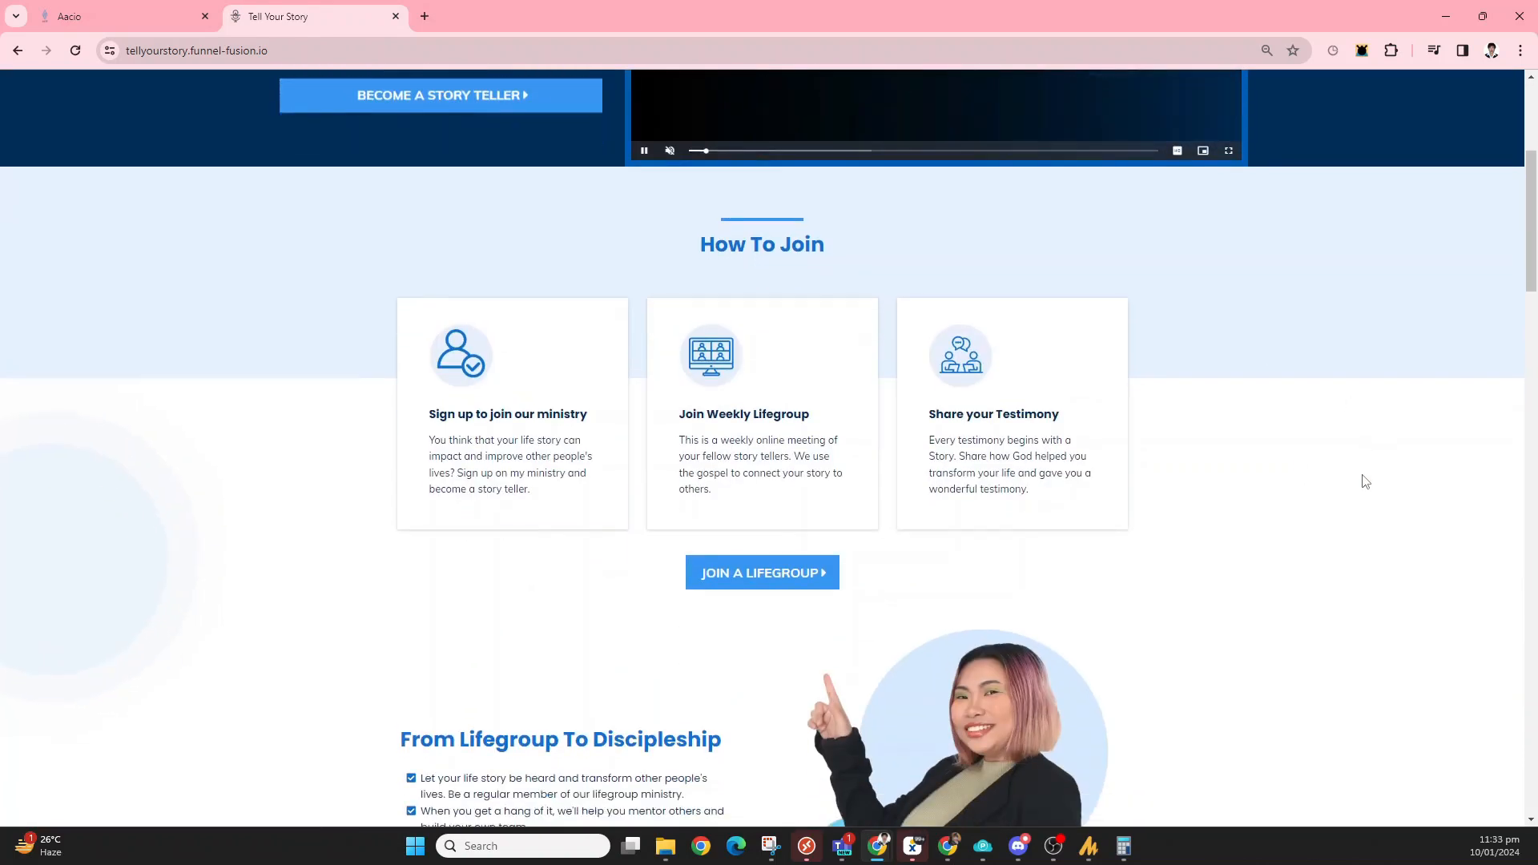
scroll(1365, 482, down, 1)
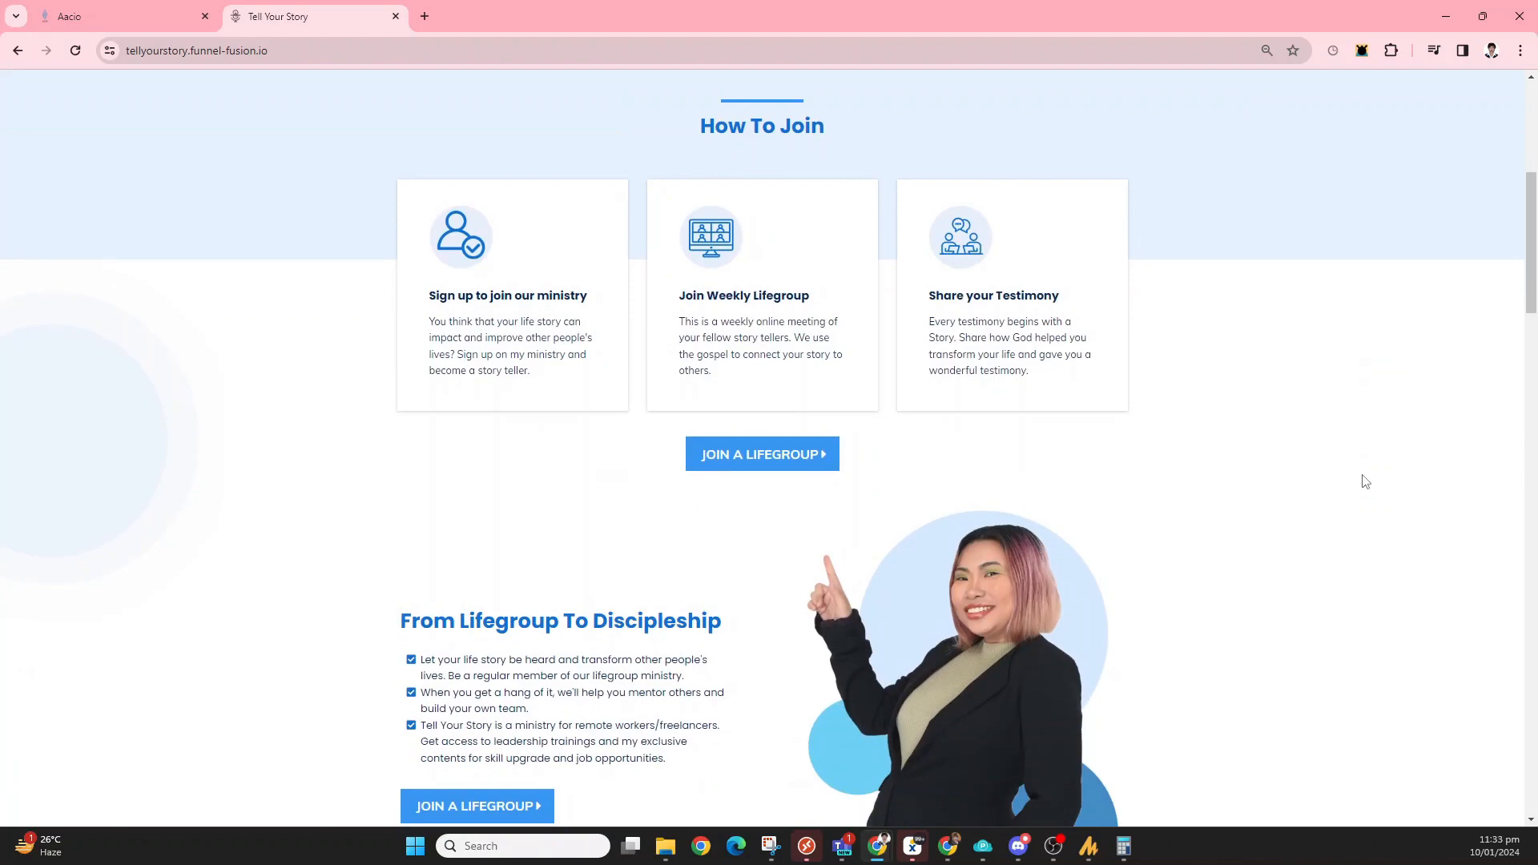
scroll(1365, 482, up, 3)
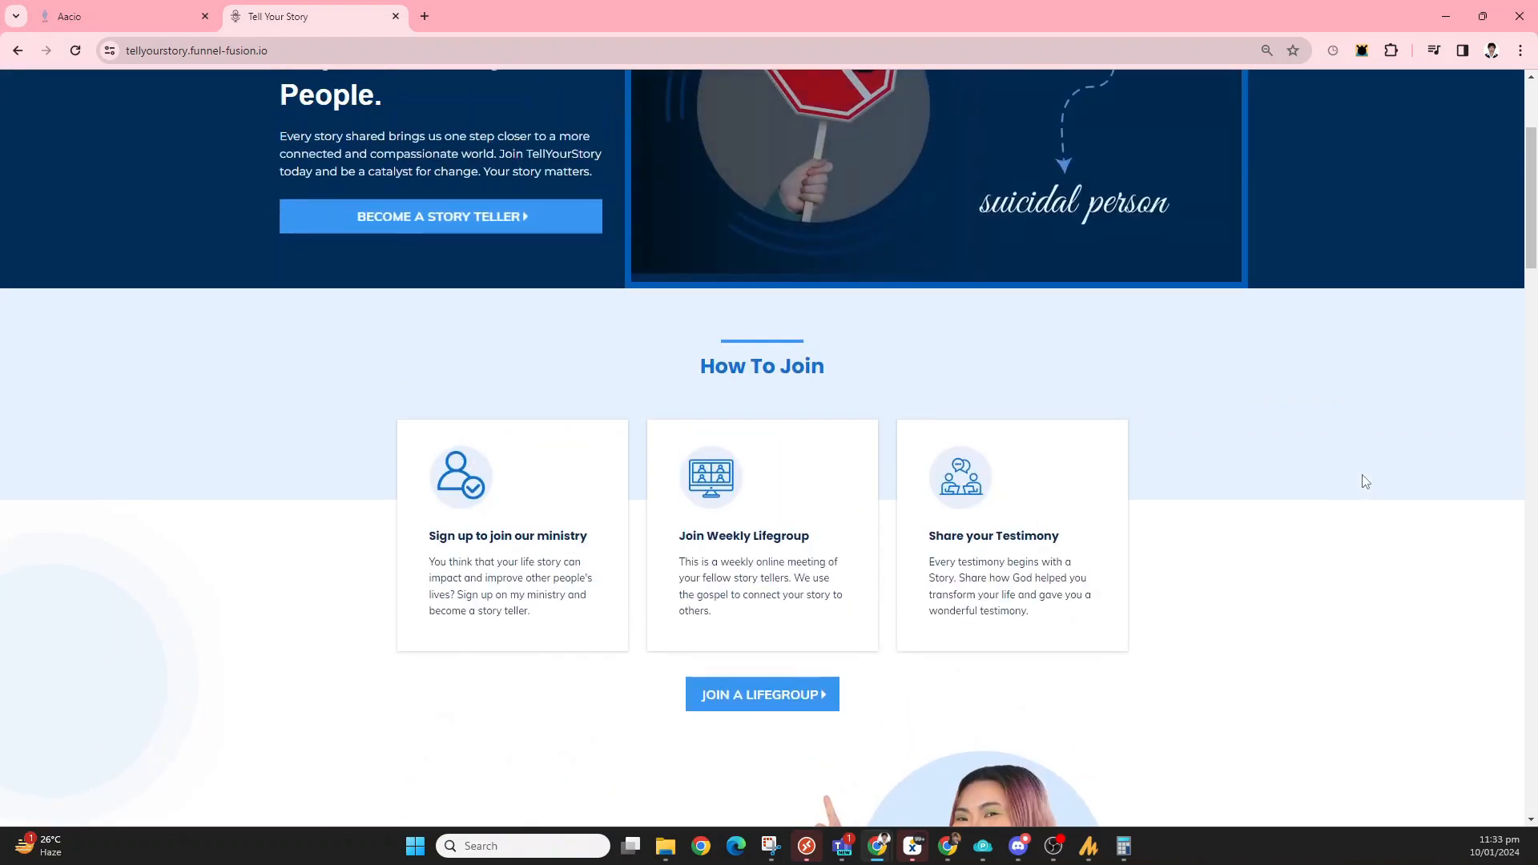
scroll(1365, 481, down, 3)
scroll(1366, 481, down, 3)
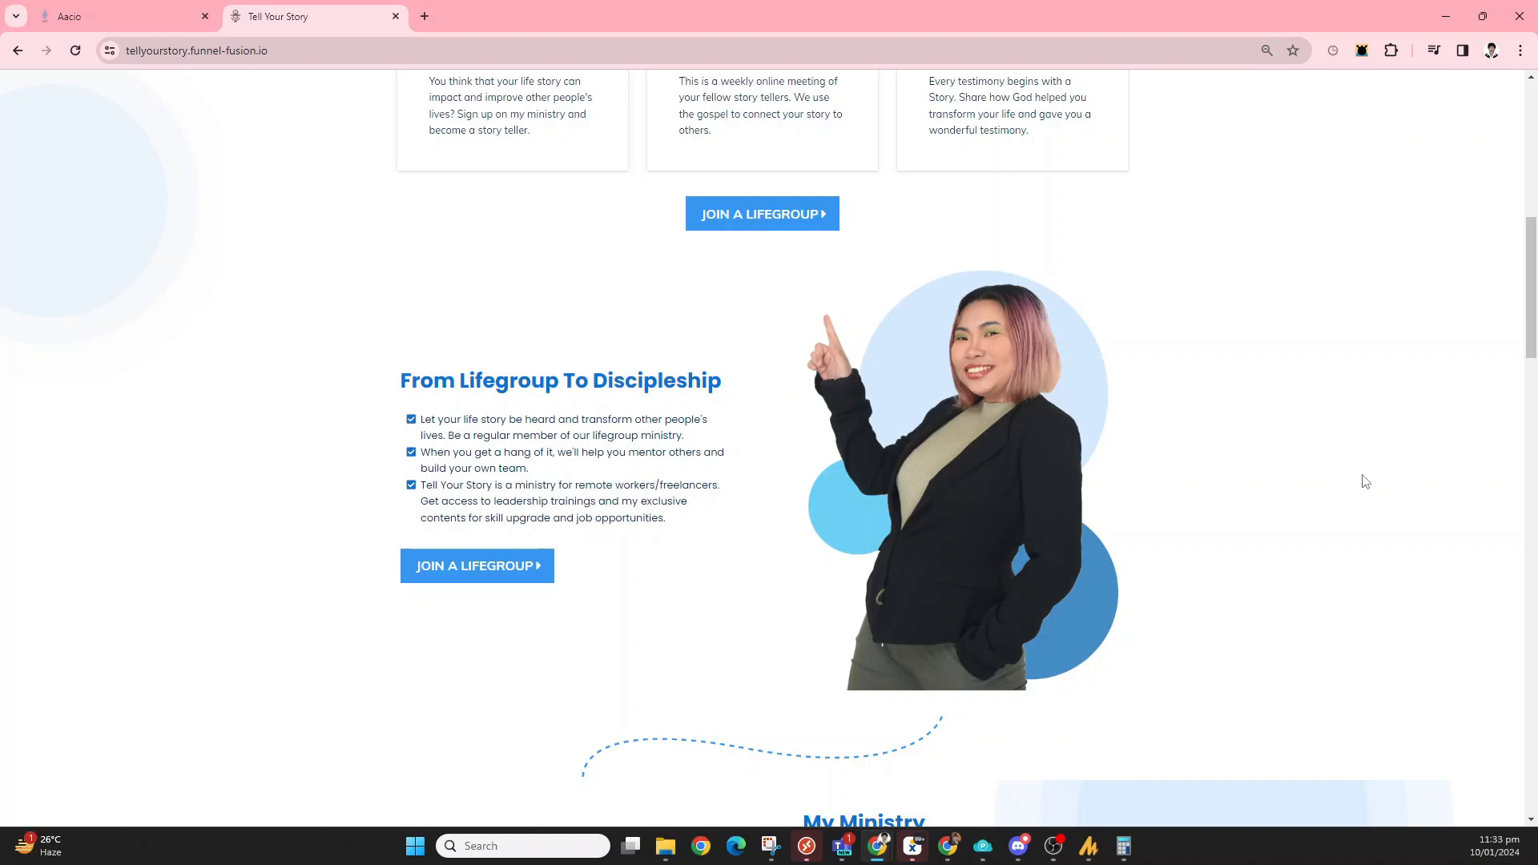
mouse_move(1454, 2)
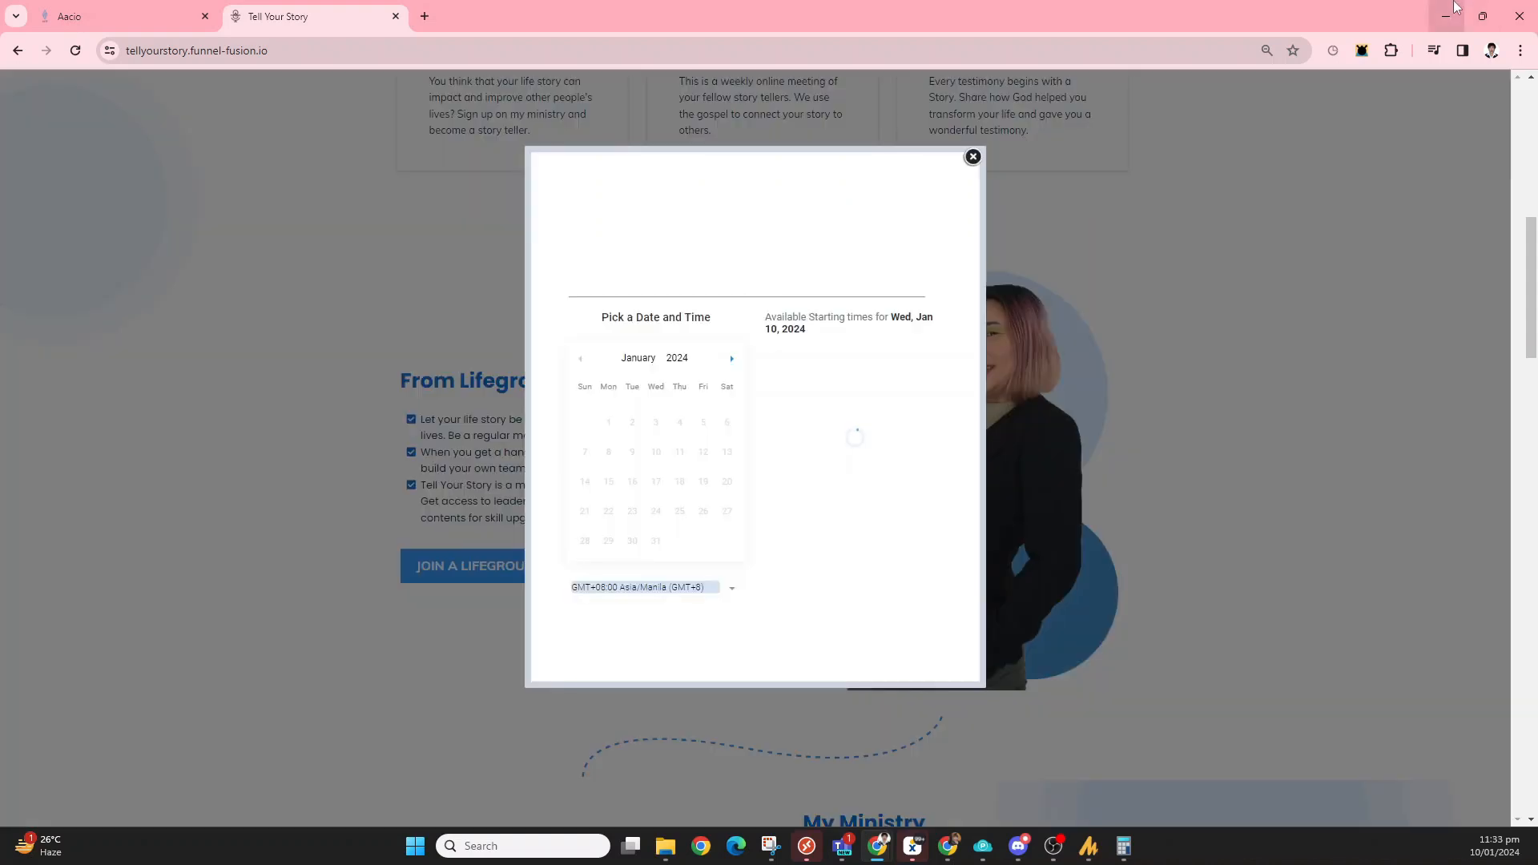
click(970, 159)
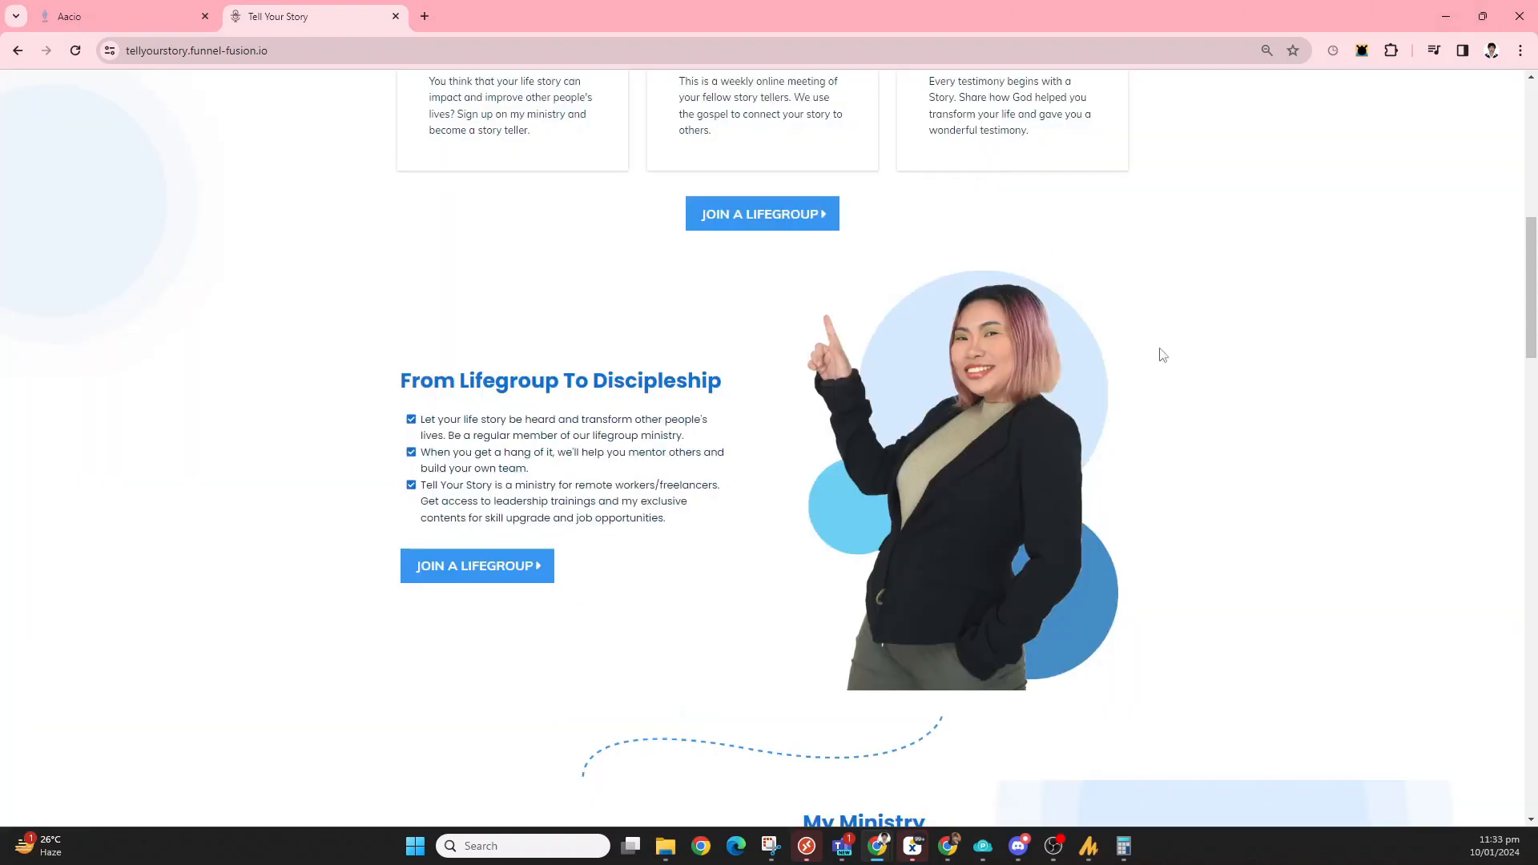
Review the Tell Your Story page from its header video down to the Webinar Break Series section.
scroll(1208, 536, up, 3)
scroll(1238, 561, up, 2)
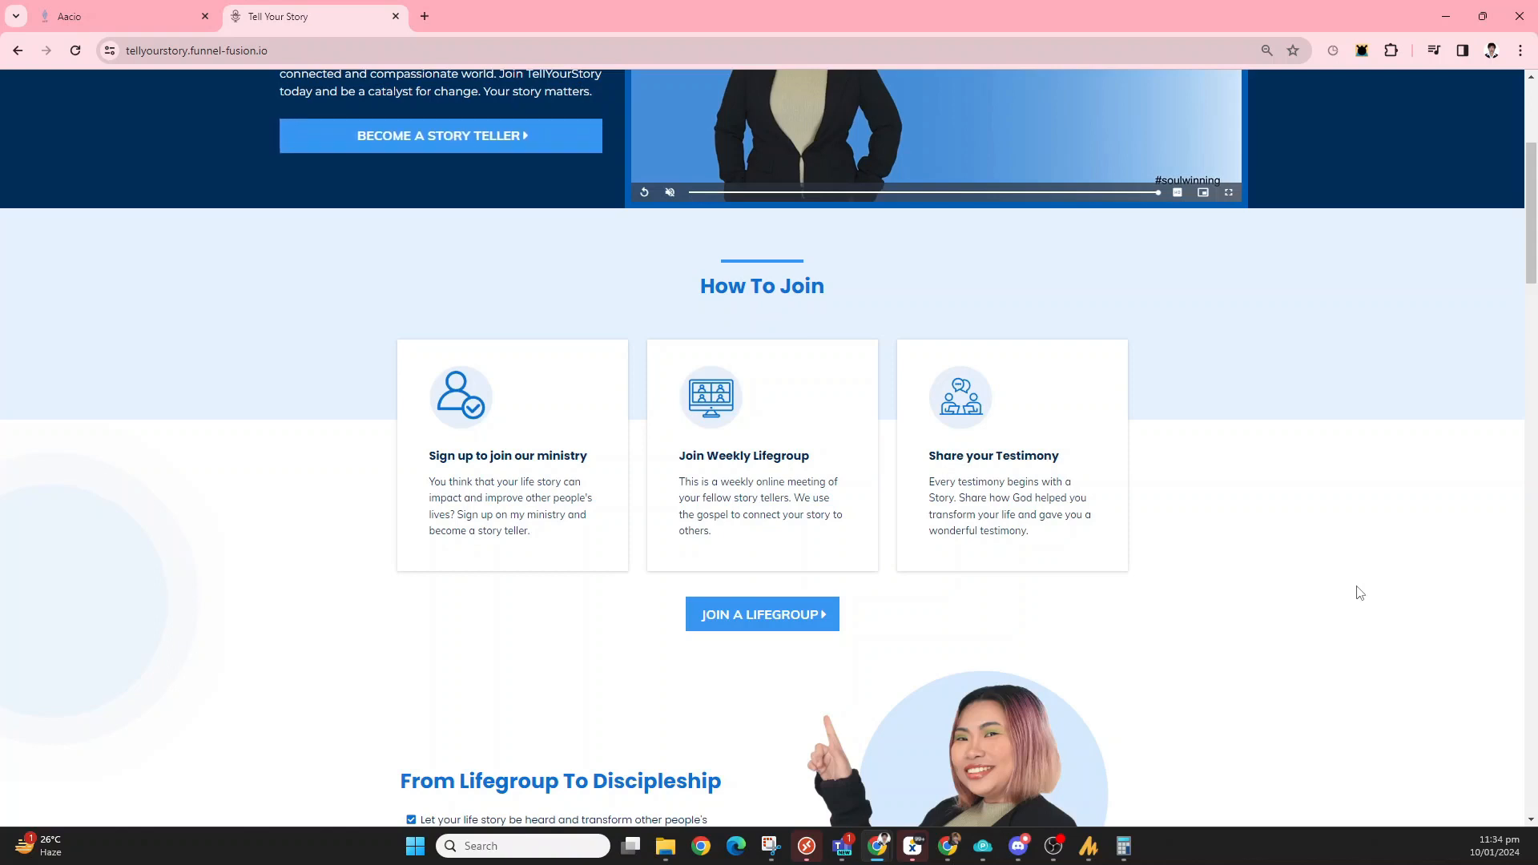
scroll(1360, 593, down, 5)
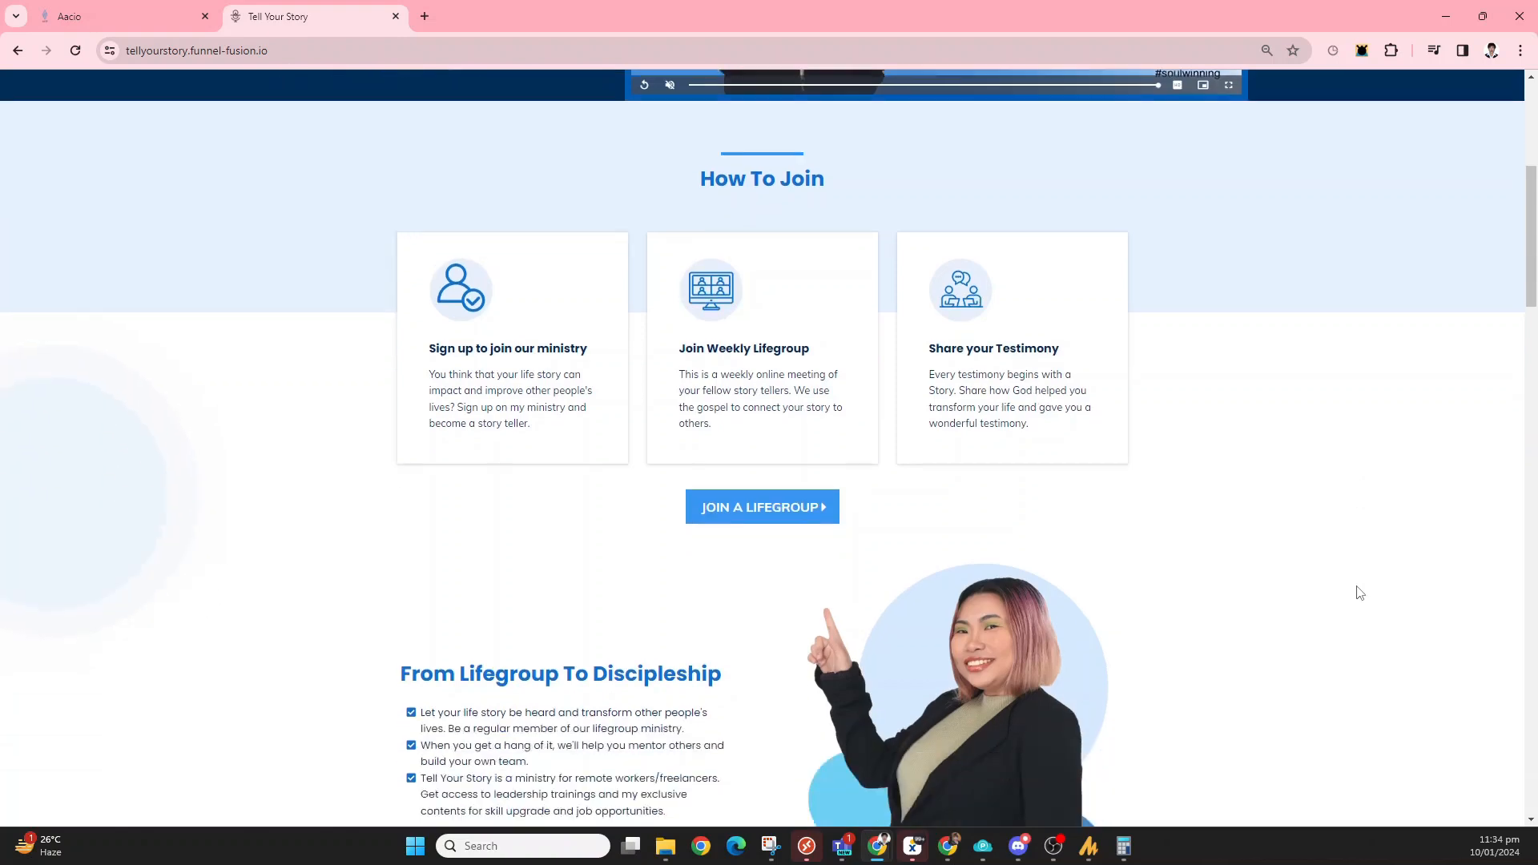
scroll(1360, 593, up, 8)
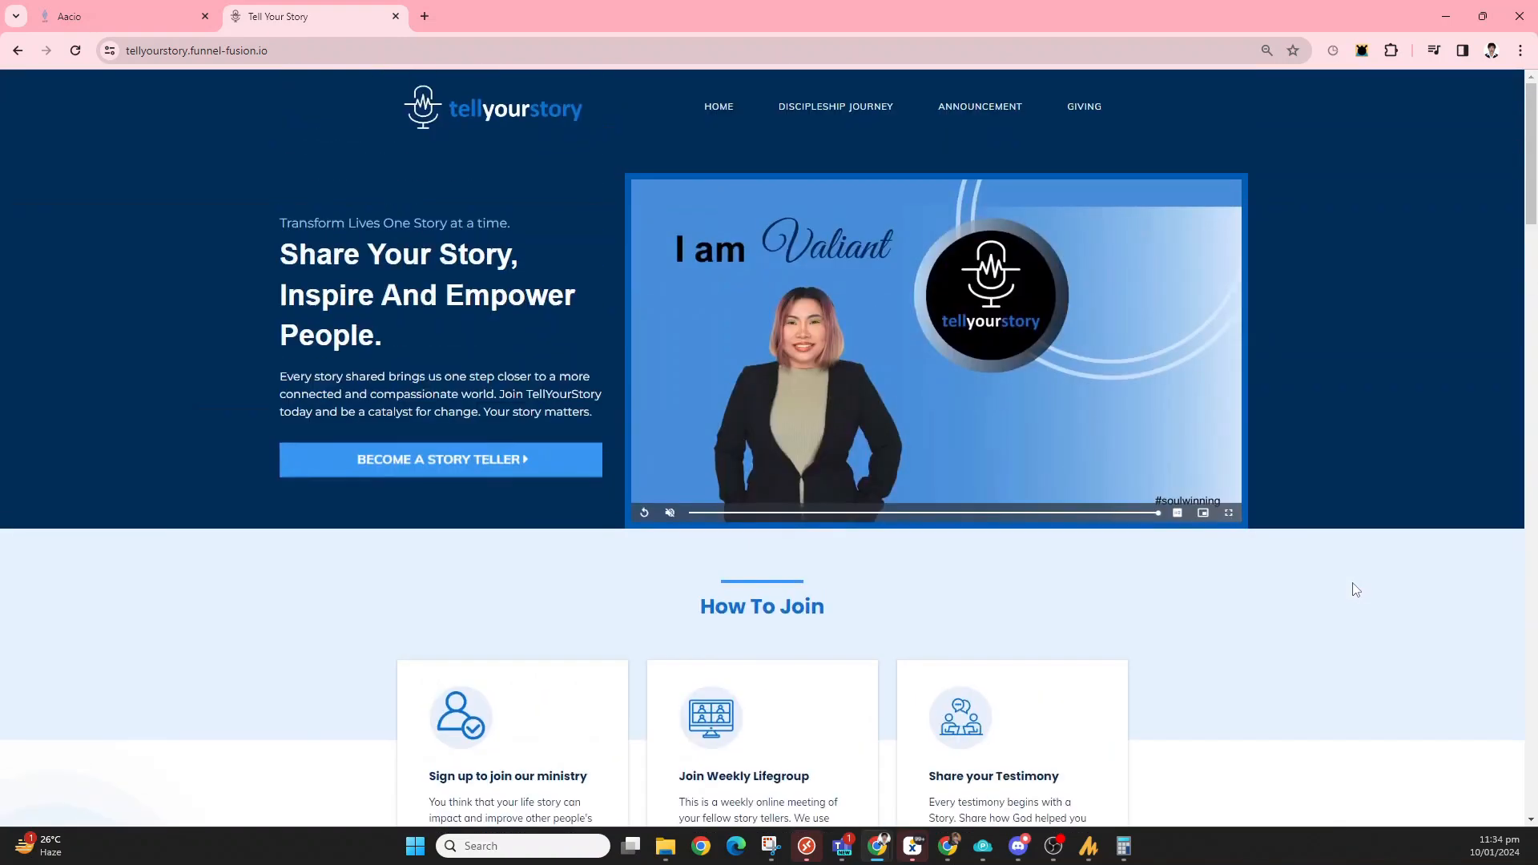
scroll(1351, 587, down, 3)
scroll(1317, 550, up, 1)
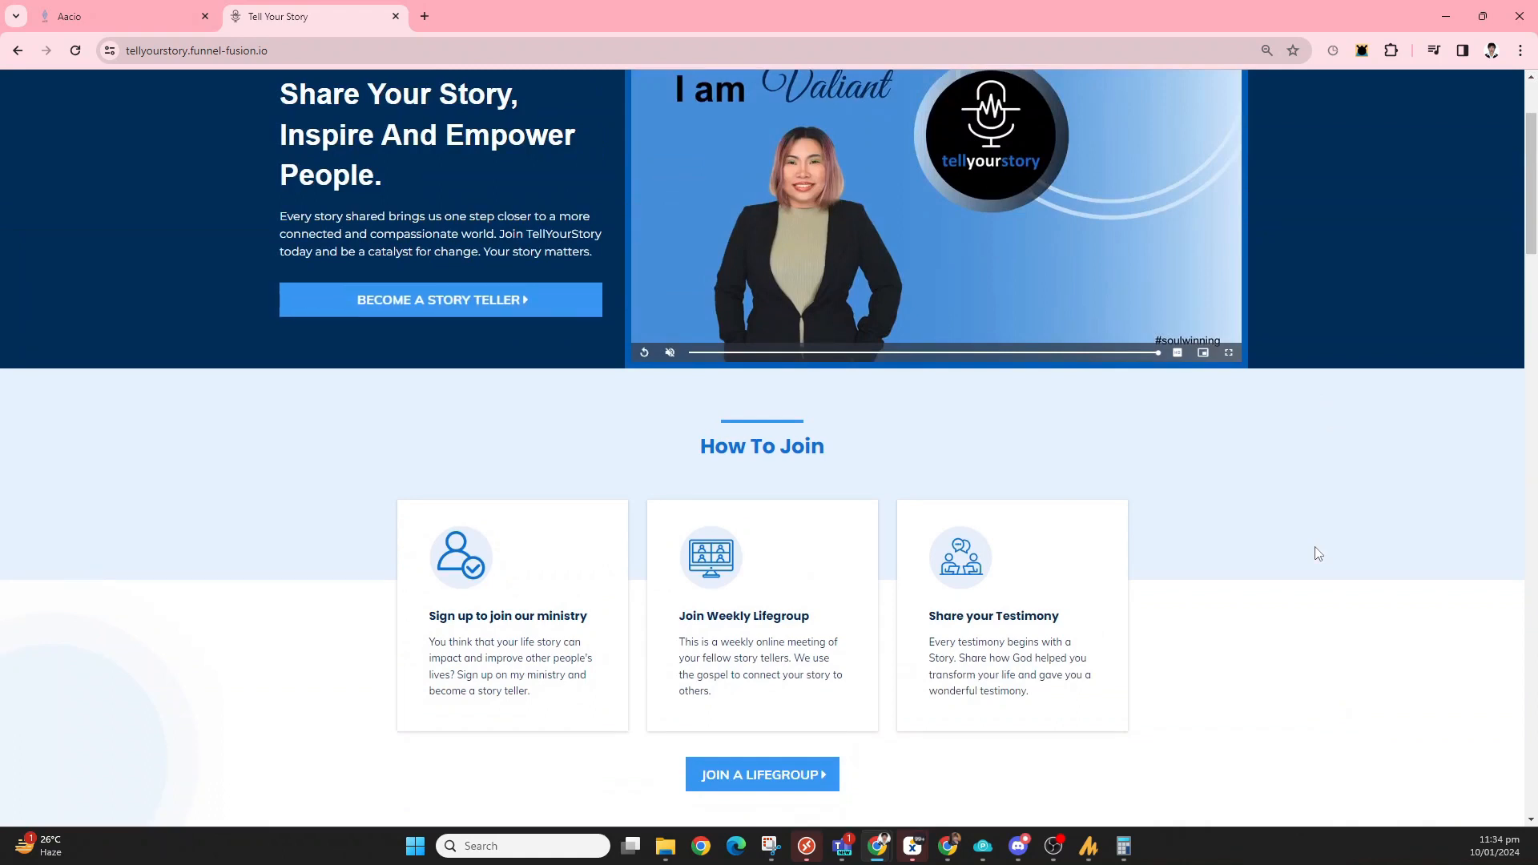
scroll(1318, 554, up, 2)
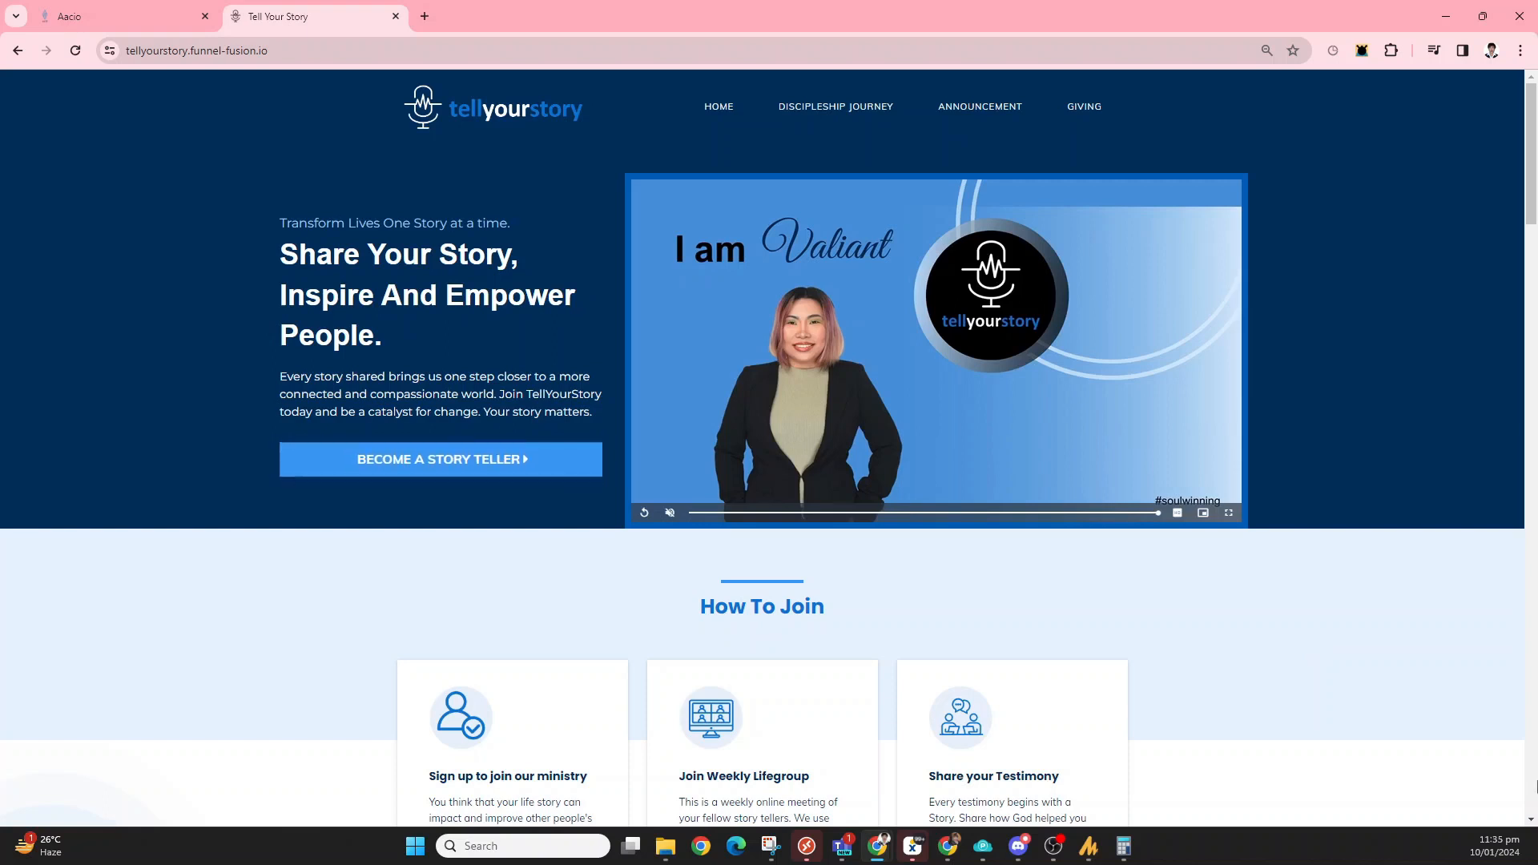
scroll(1331, 697, down, 15)
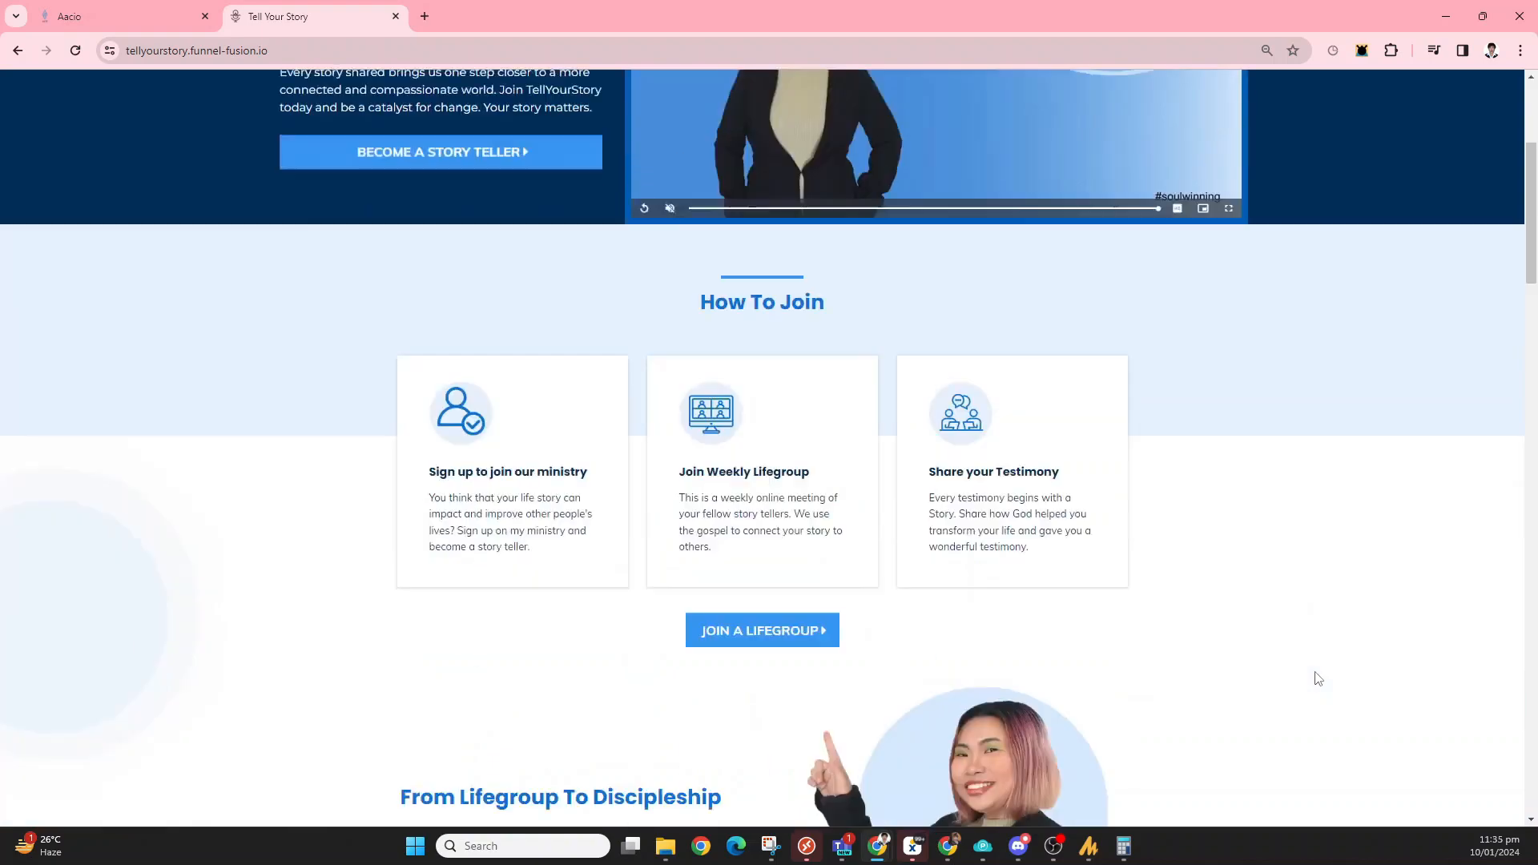
scroll(1318, 679, down, 13)
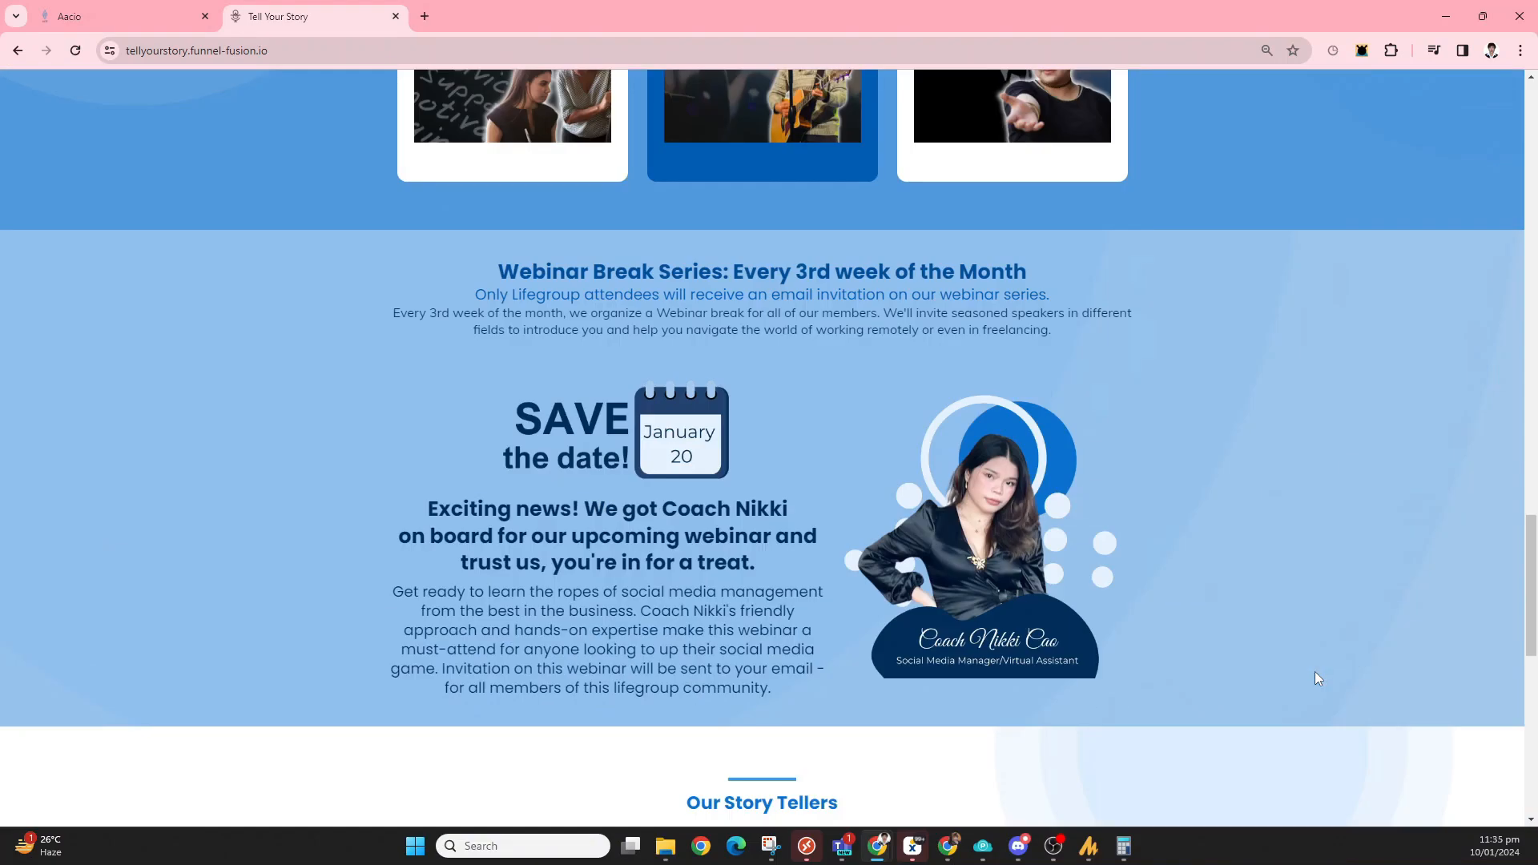
scroll(677, 506, up, 3)
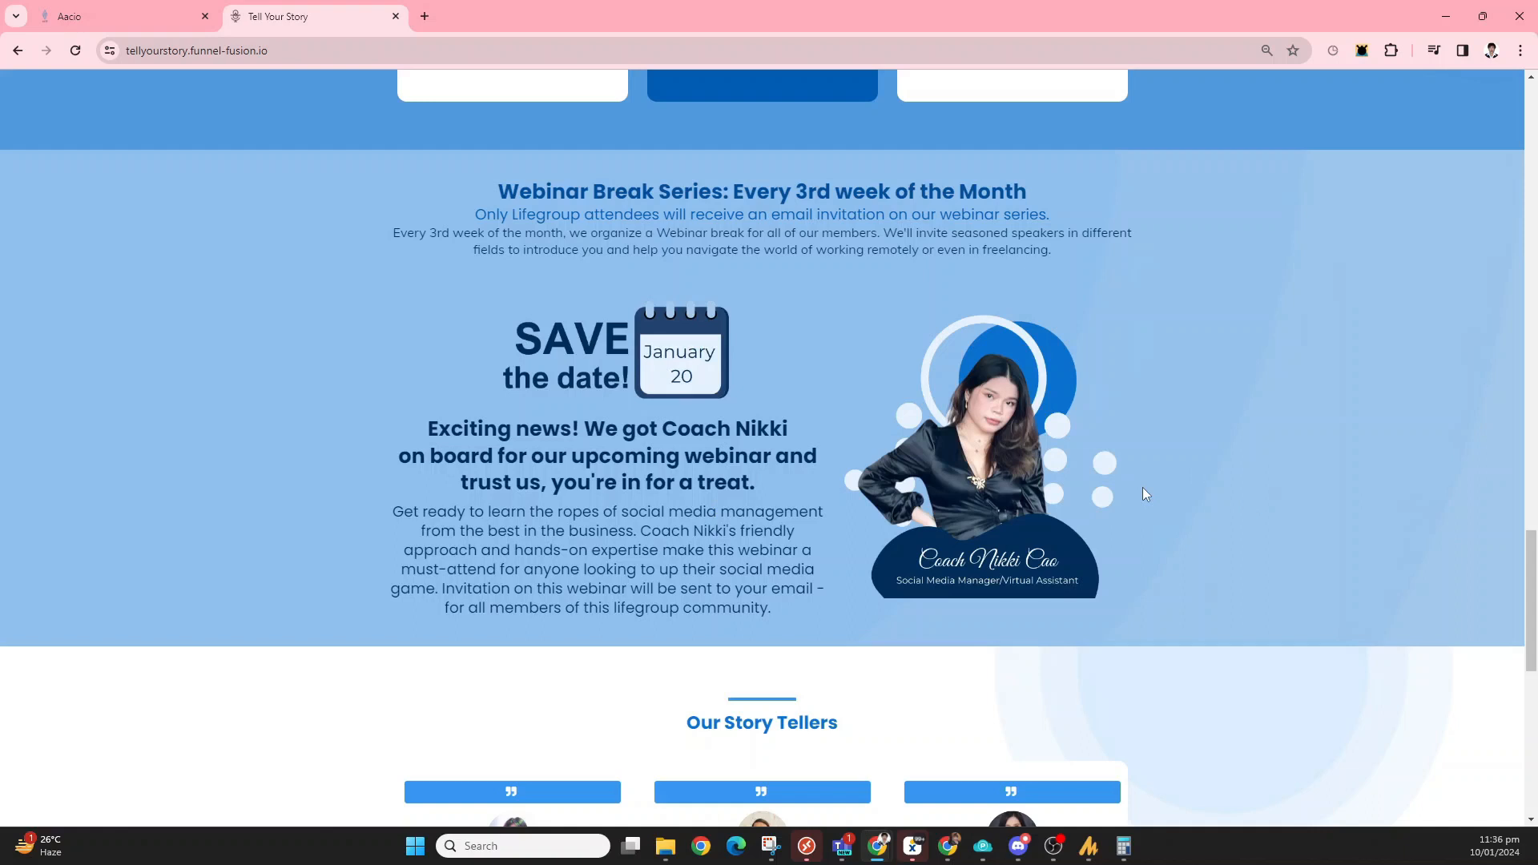
Review the Tell Your Story page's header, My Ministry, Webinar Break Series and Our Story Tellers sections.
scroll(1144, 488, up, 3)
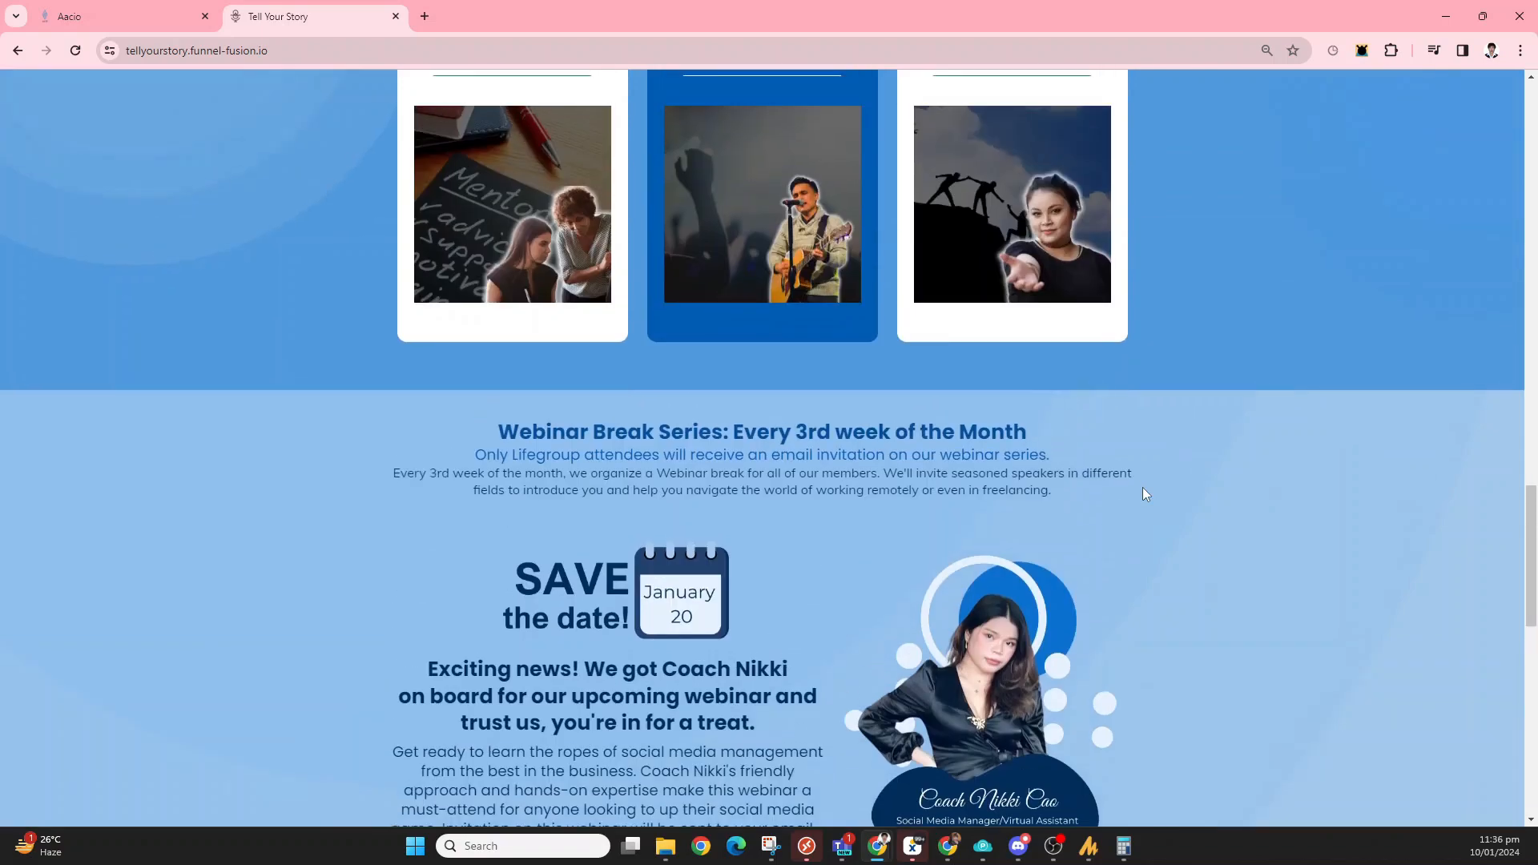
scroll(1143, 487, up, 14)
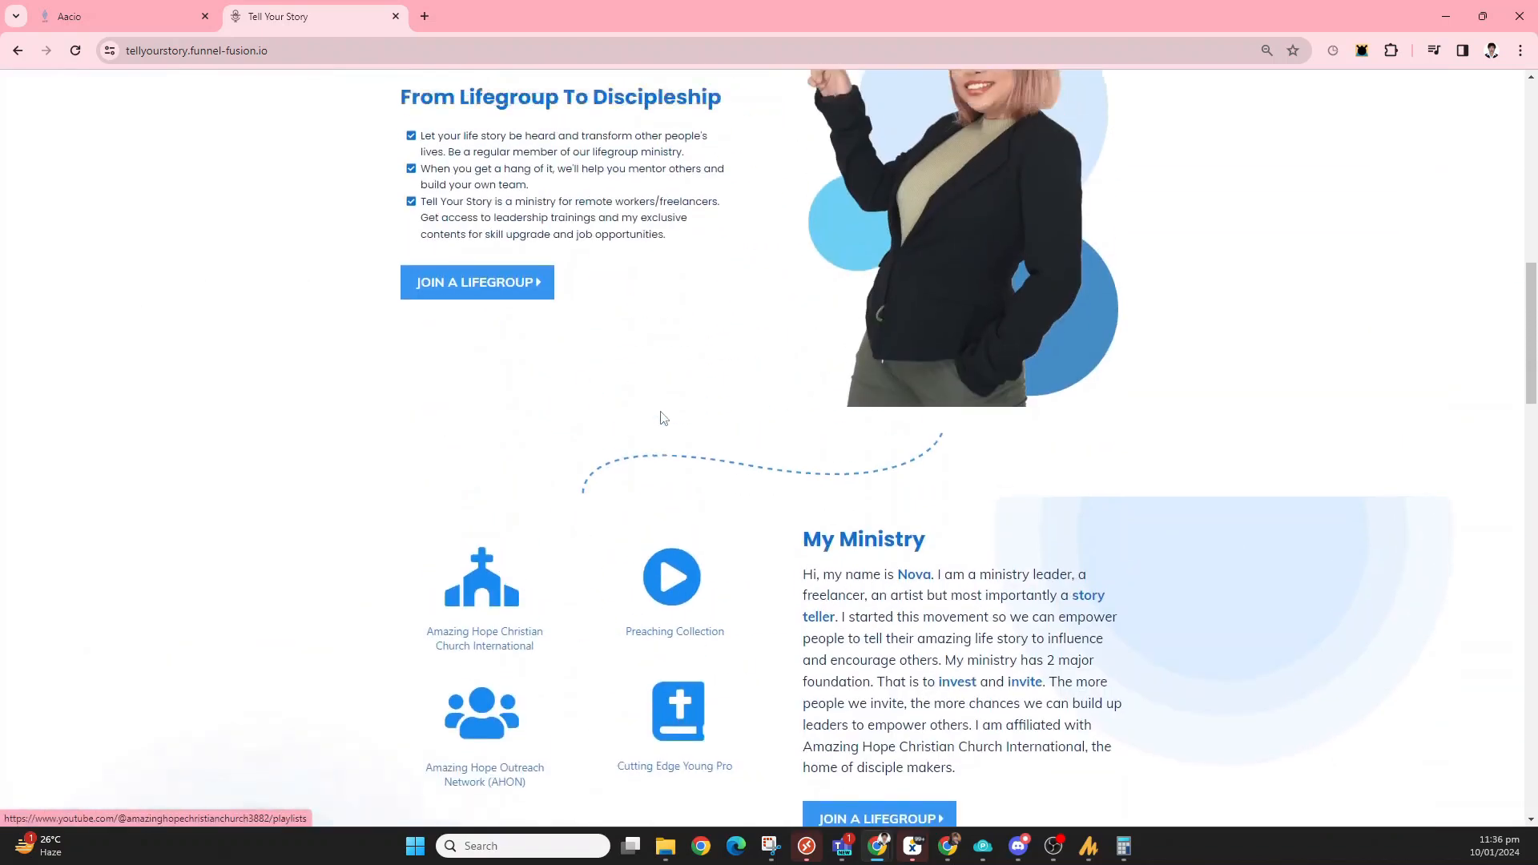
scroll(664, 418, up, 15)
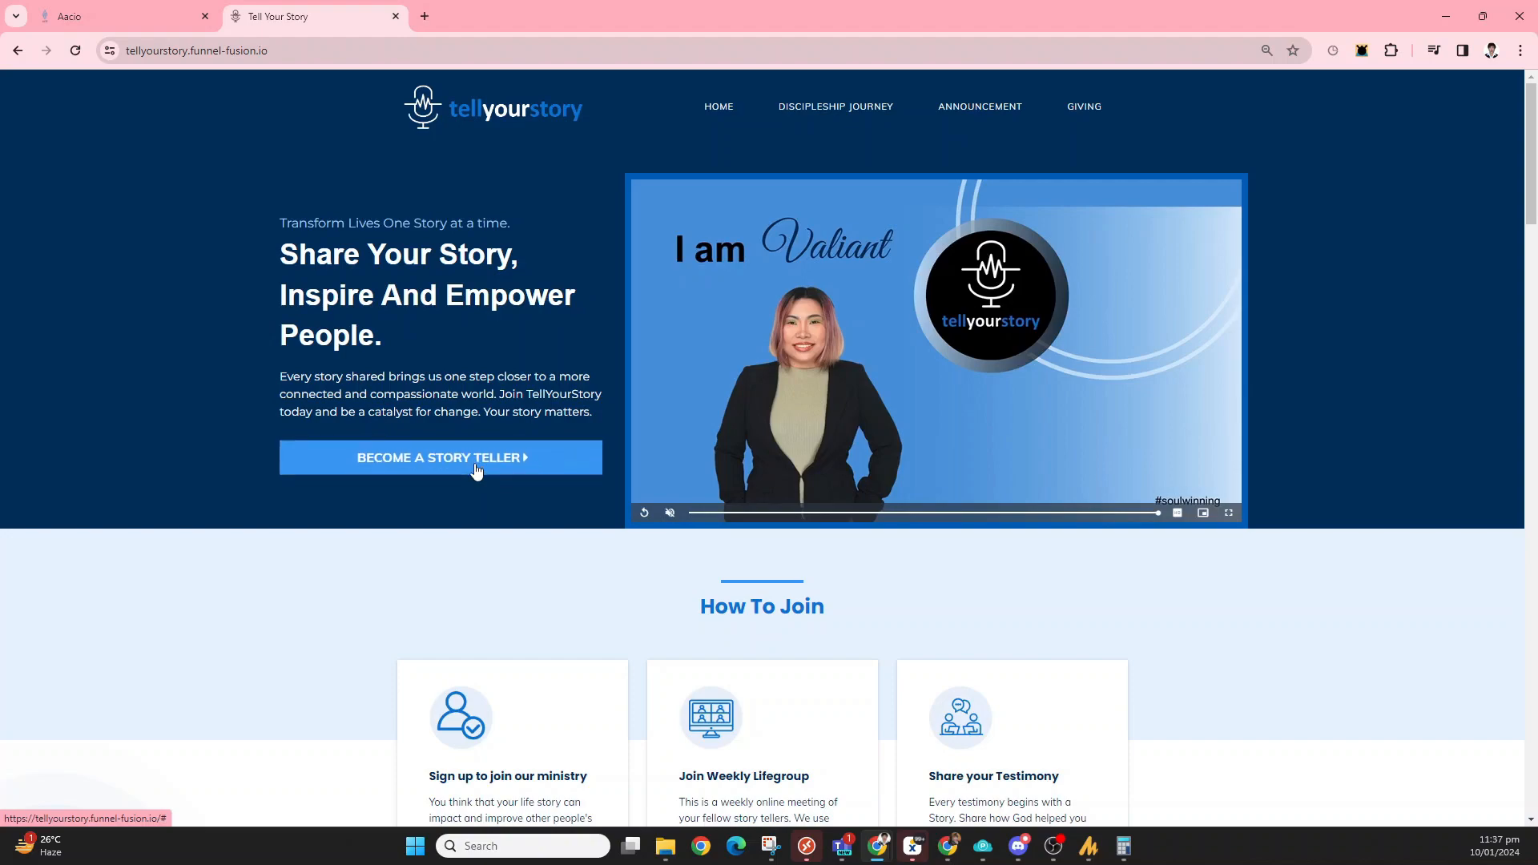
scroll(525, 505, down, 20)
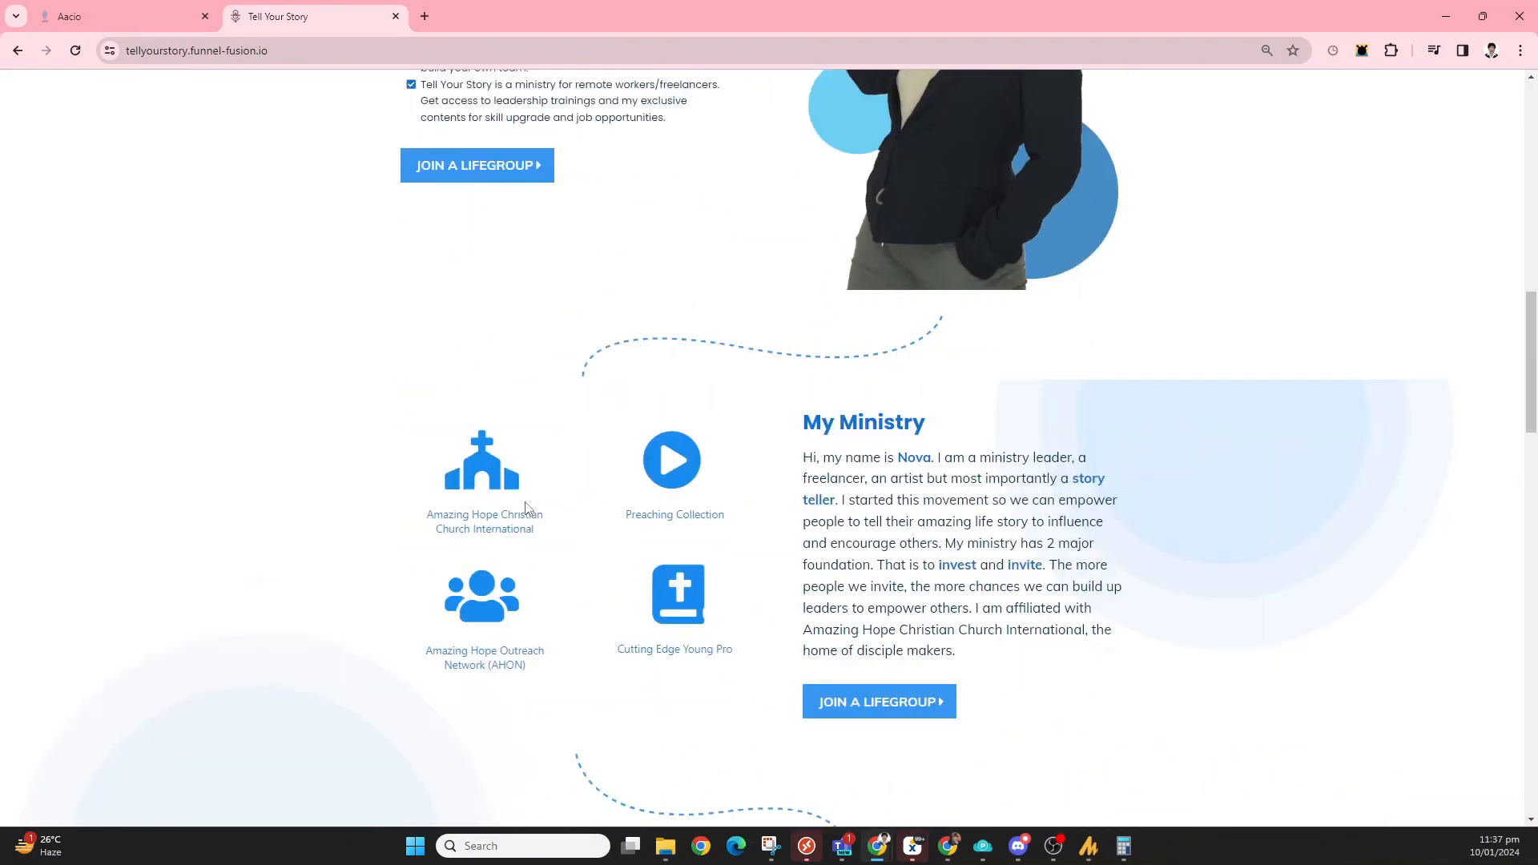
scroll(526, 501, down, 10)
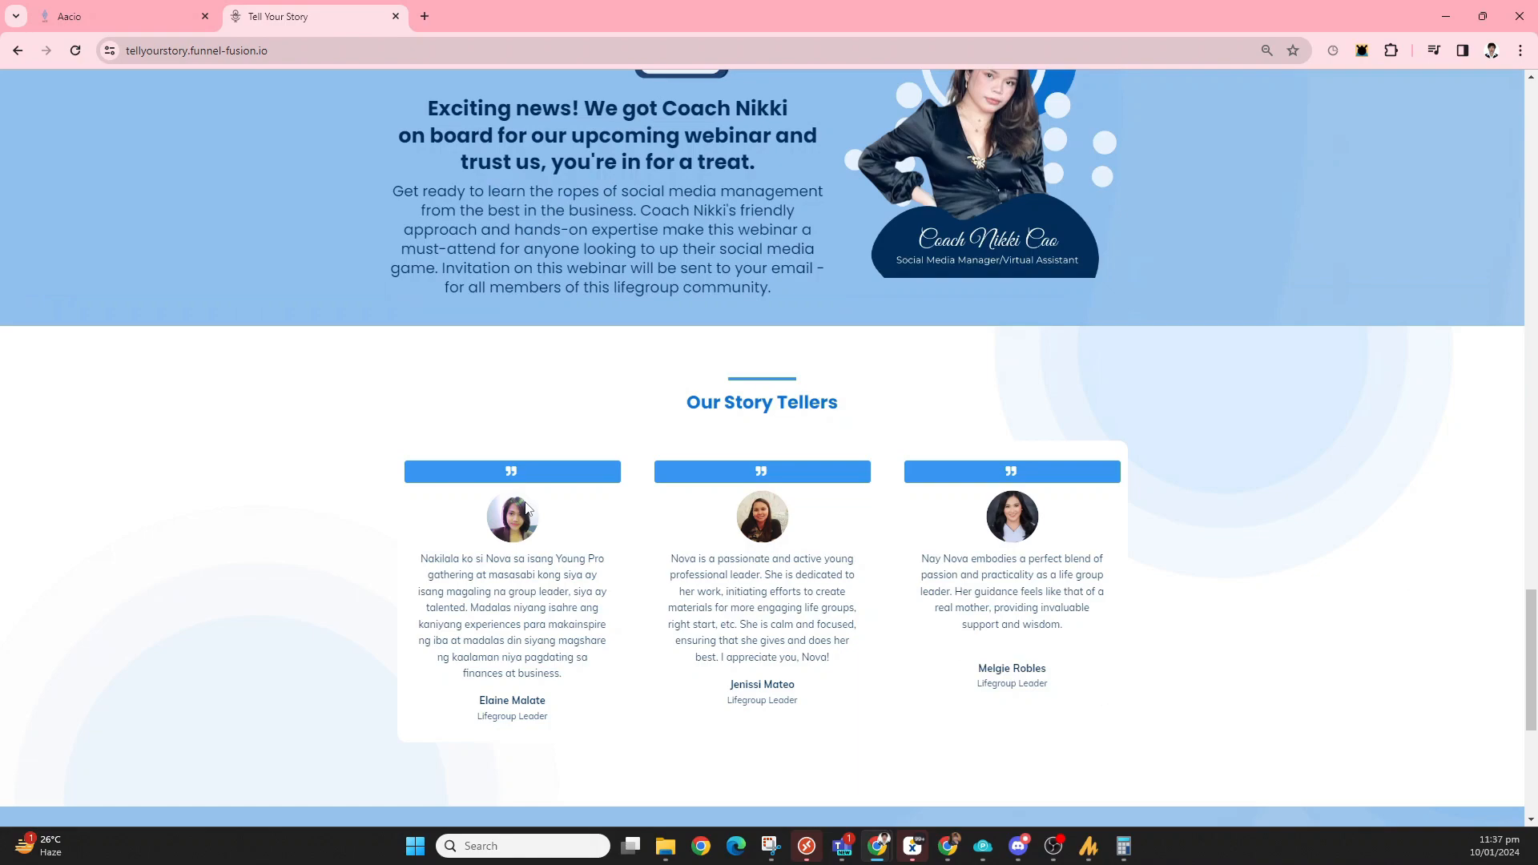
scroll(526, 508, down, 5)
scroll(526, 508, up, 15)
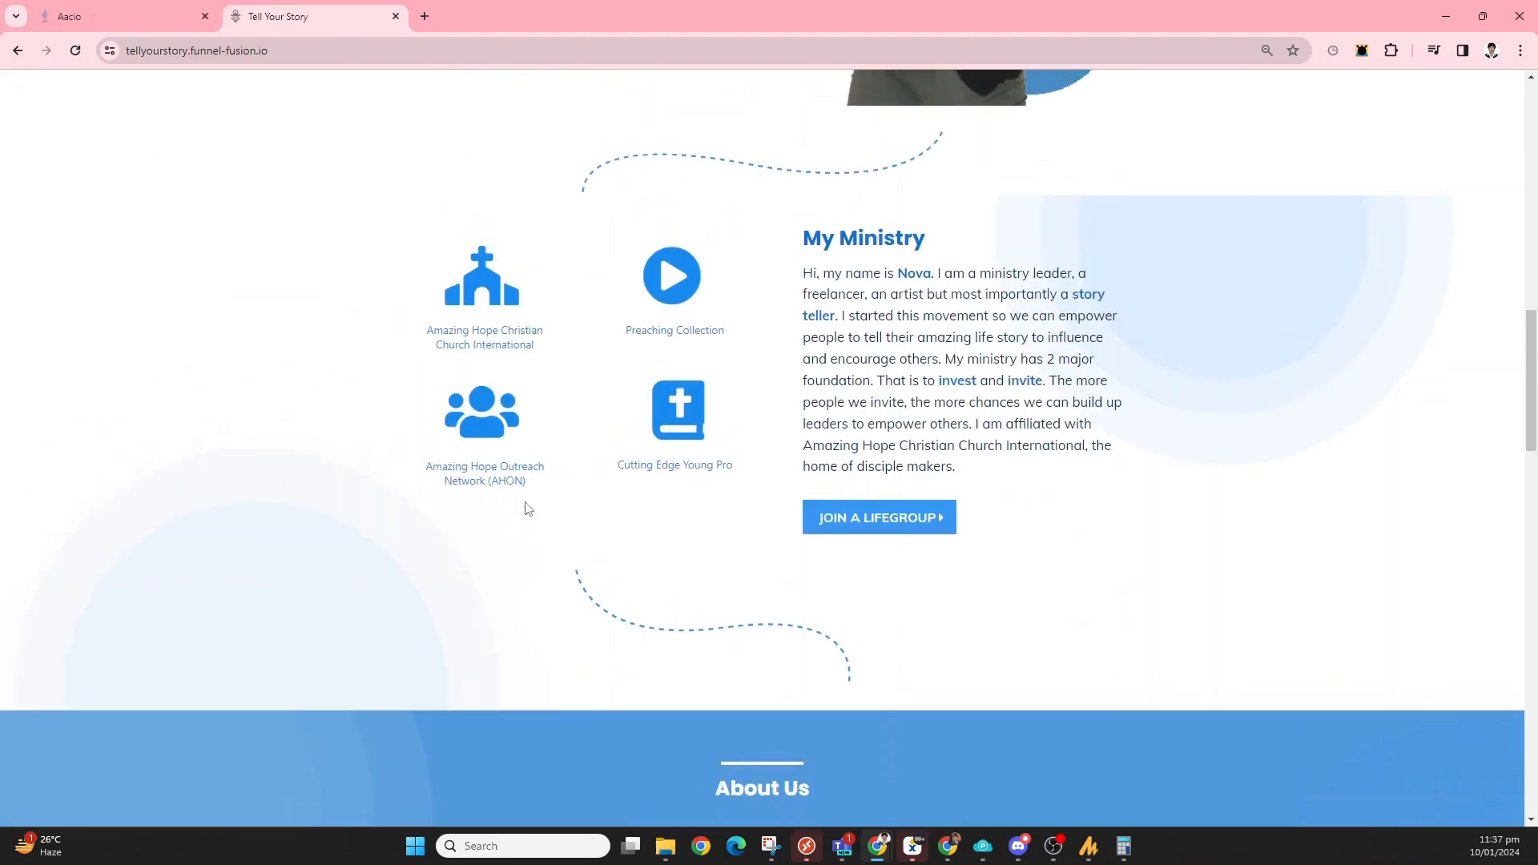
scroll(526, 510, up, 10)
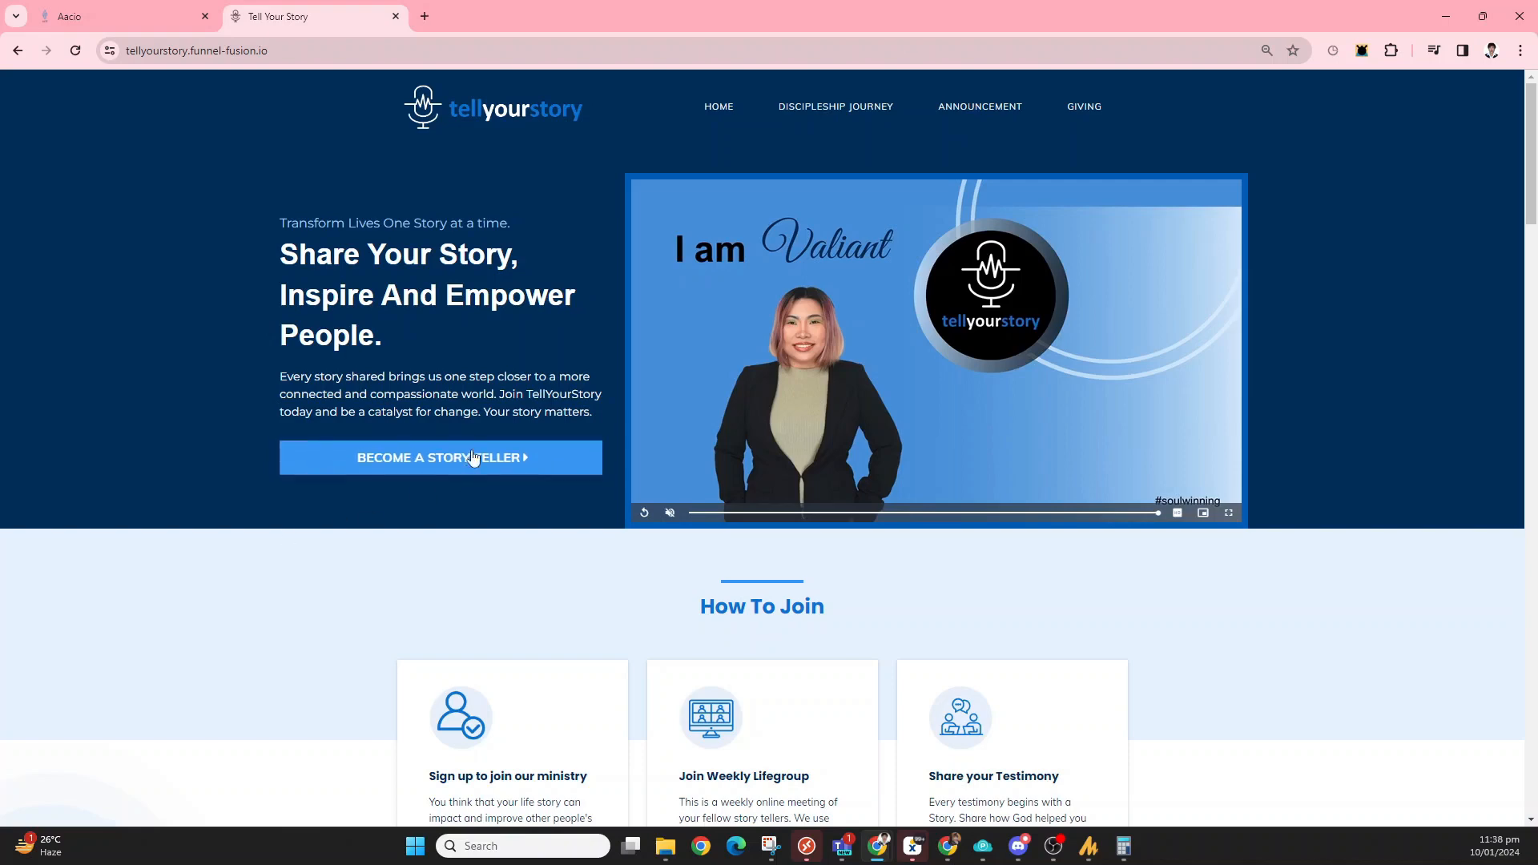
Reload the Tell Your Story site at tellyourstory.funnel-fusion.io.
click(503, 51)
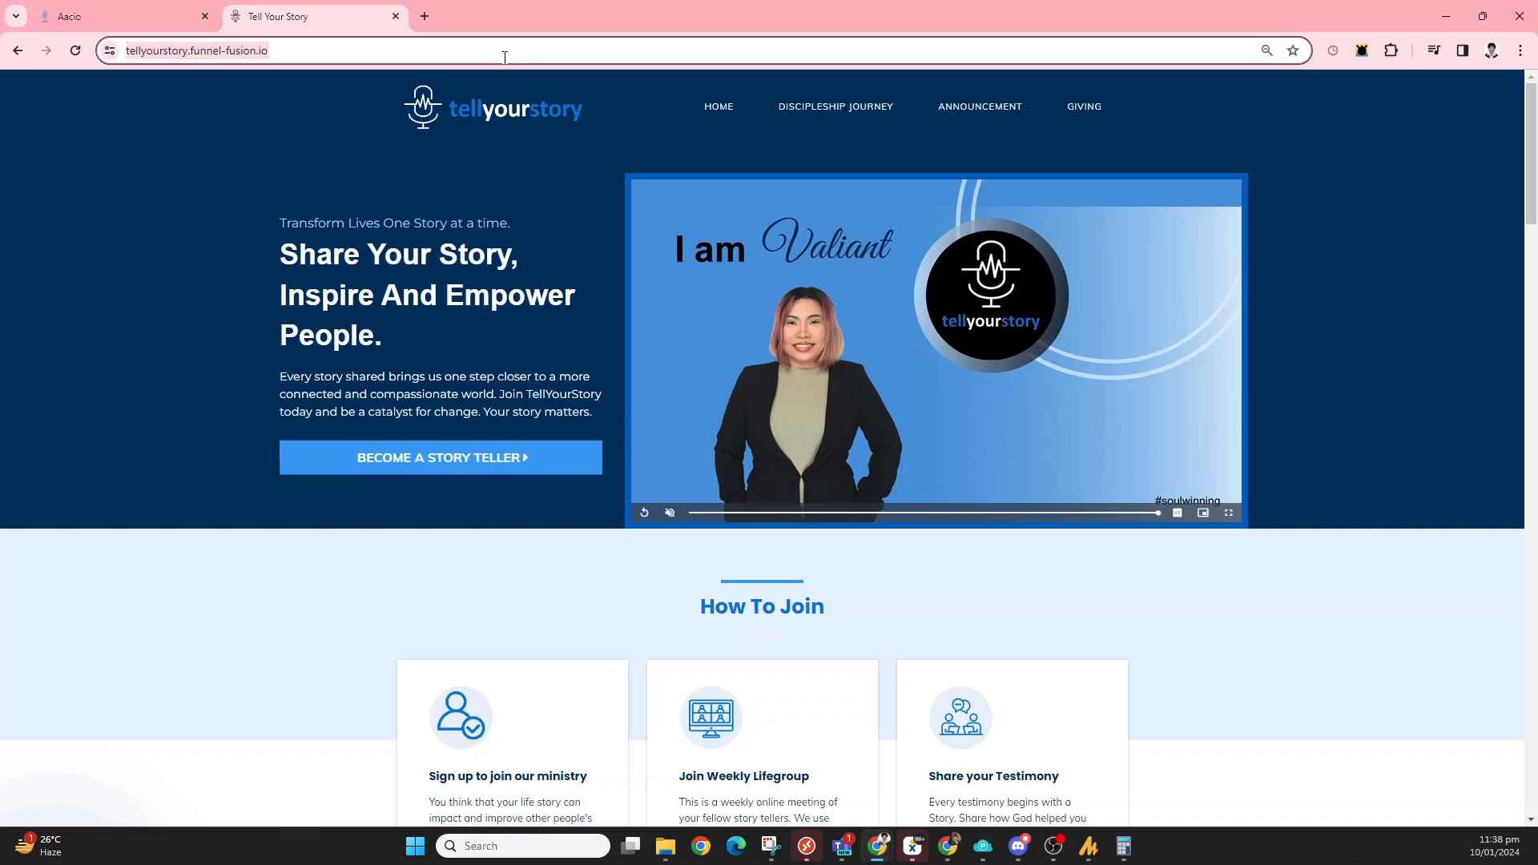
scroll(515, 460, down, 6)
scroll(508, 261, up, 3)
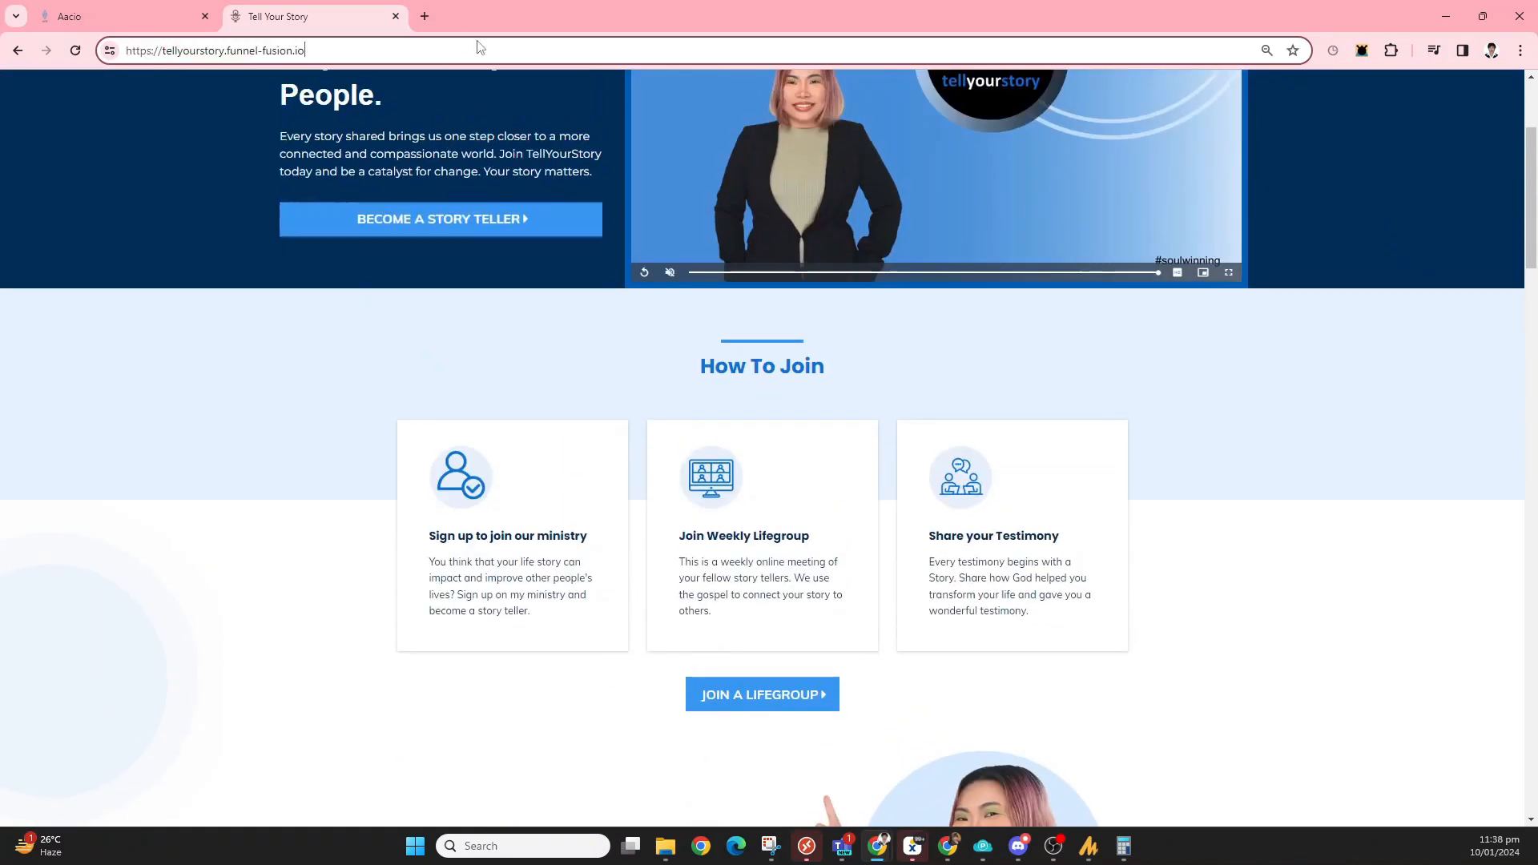
key(Return)
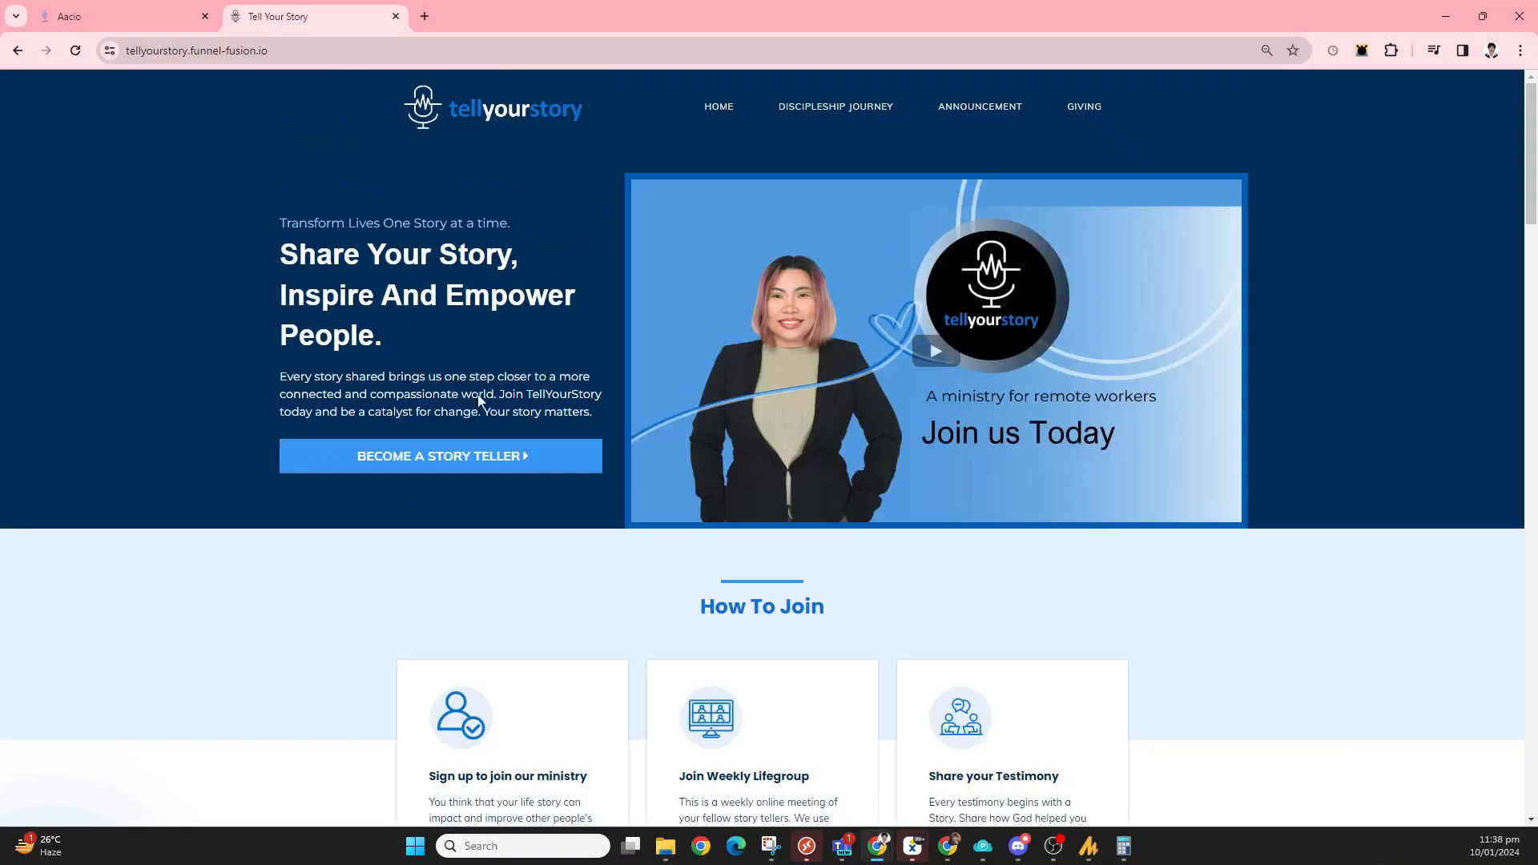
Start a lifegroup booking from the My Ministry section for Saturday, January 20, 2024 at 08:00 PM, continuing to the invite form.
scroll(416, 400, down, 3)
scroll(796, 557, down, 1)
scroll(796, 557, down, 1)
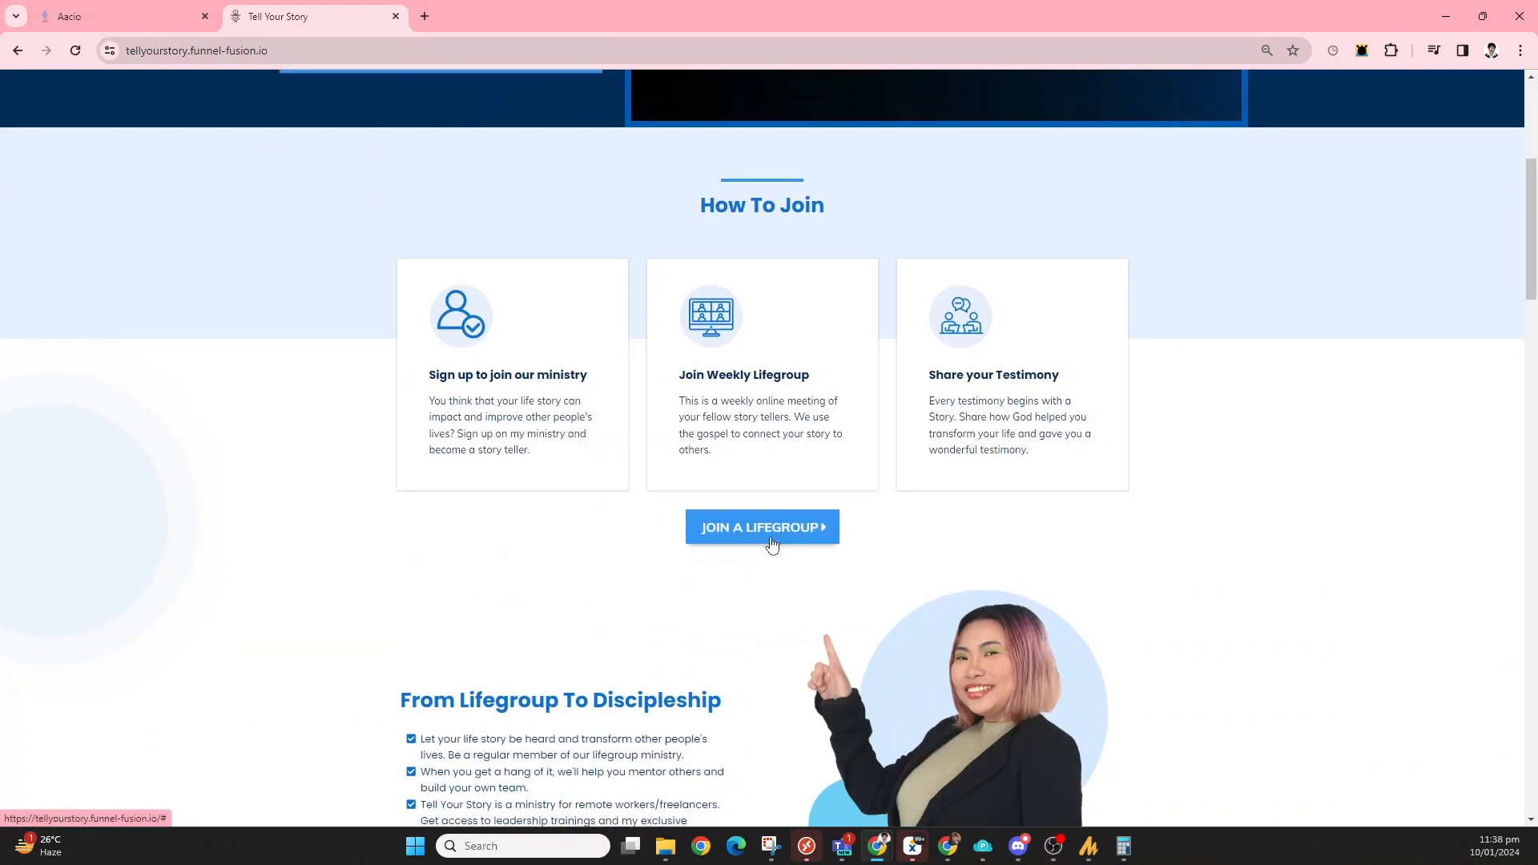
scroll(771, 545, down, 12)
scroll(774, 544, down, 20)
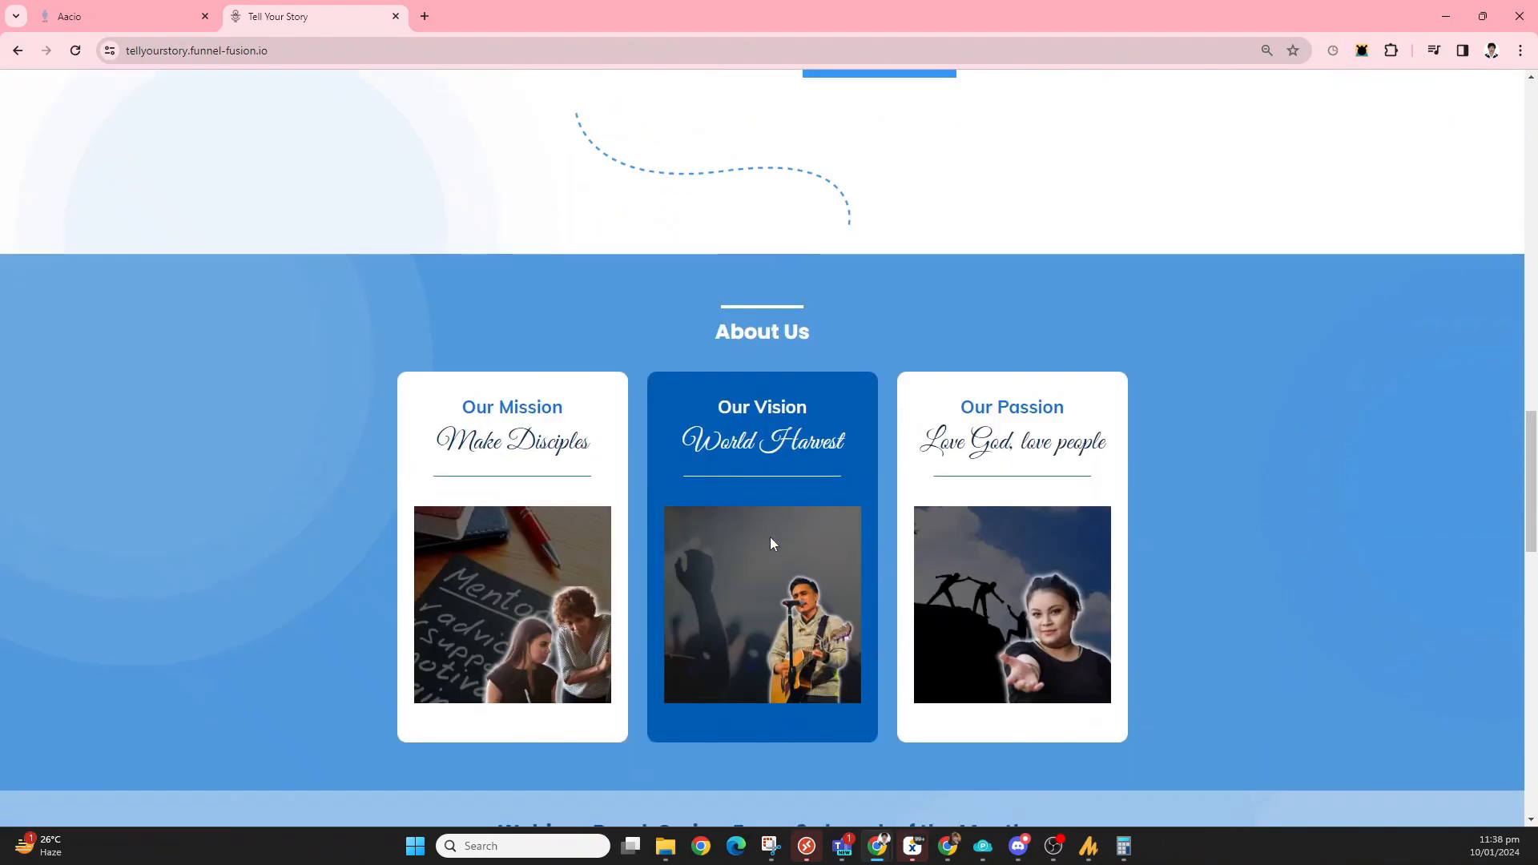
scroll(770, 538, up, 20)
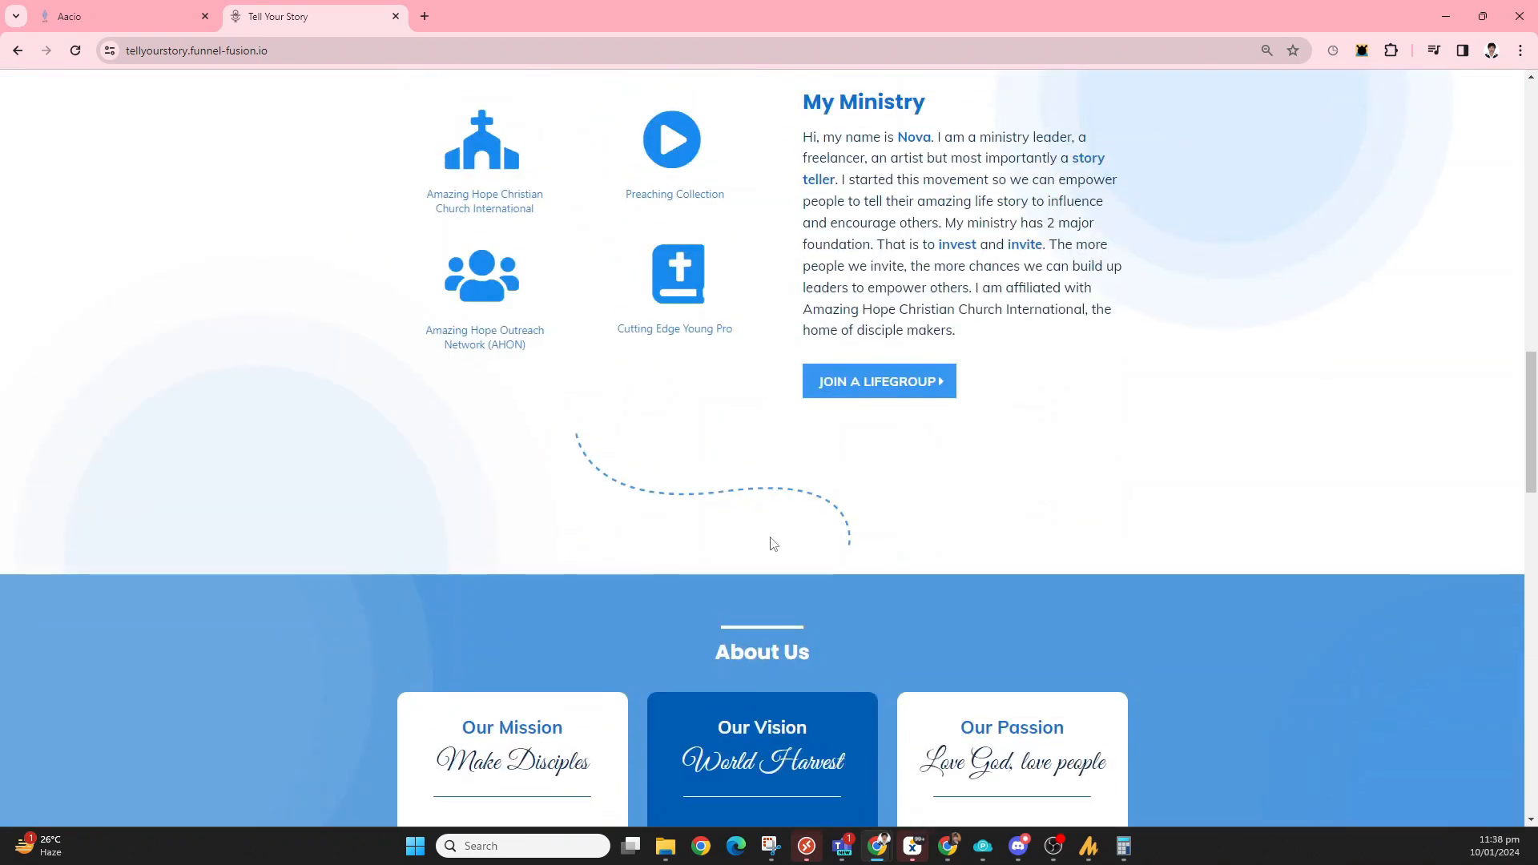
click(858, 379)
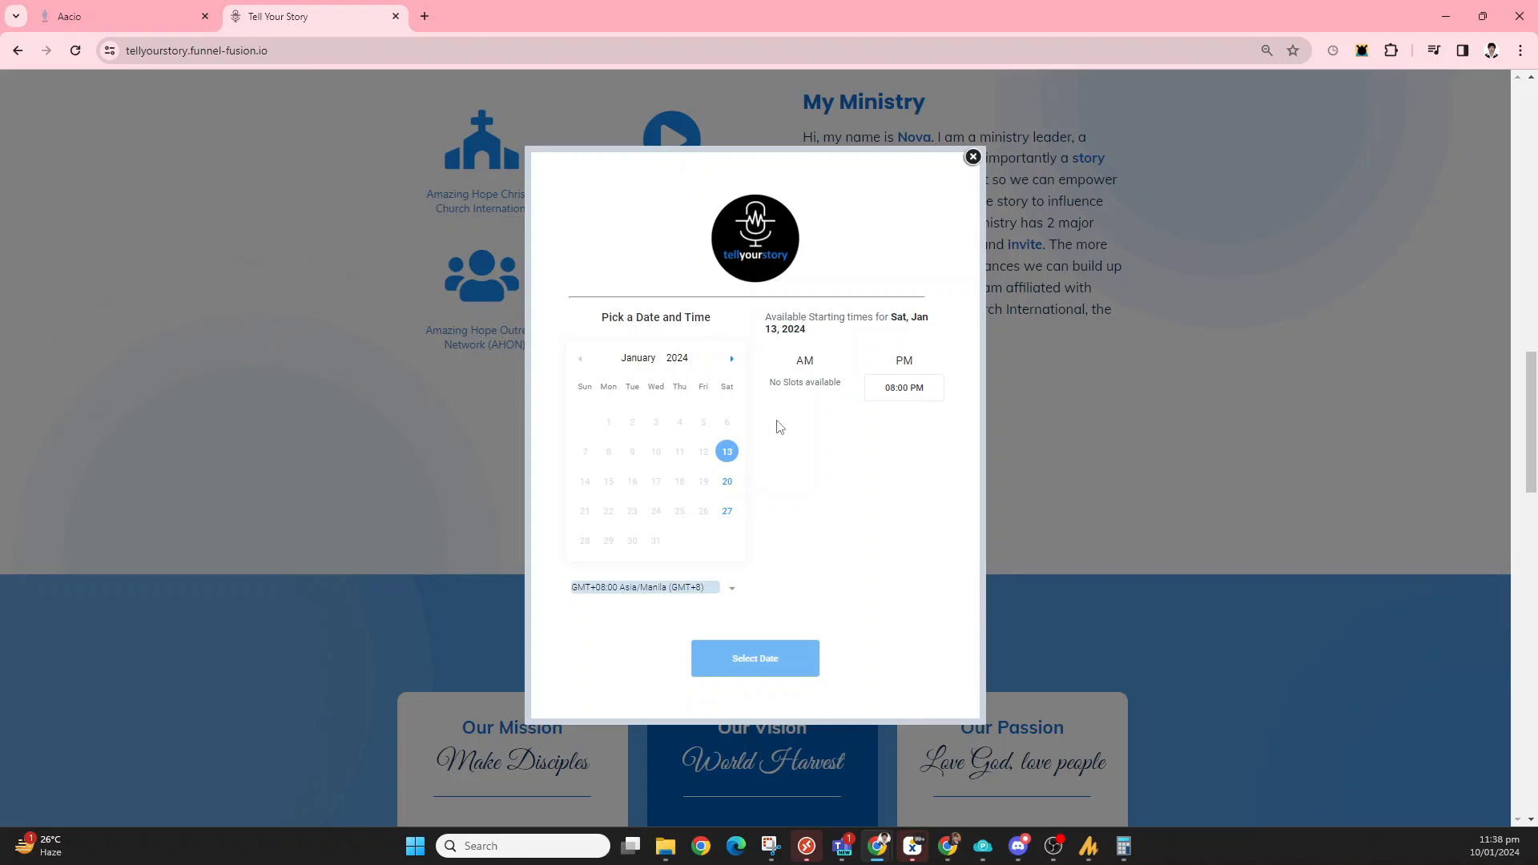
click(728, 482)
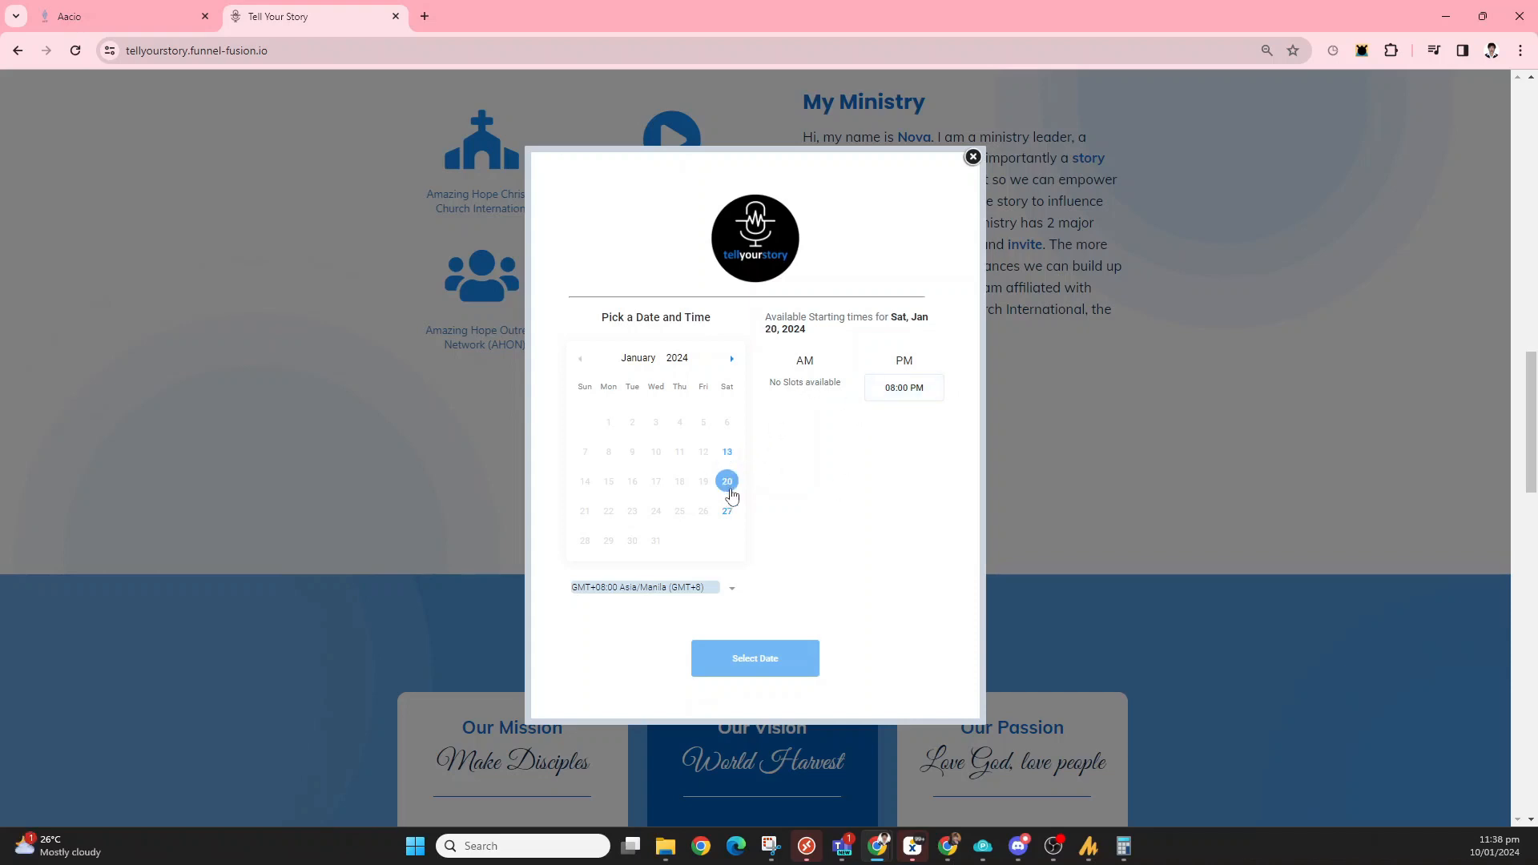
click(885, 389)
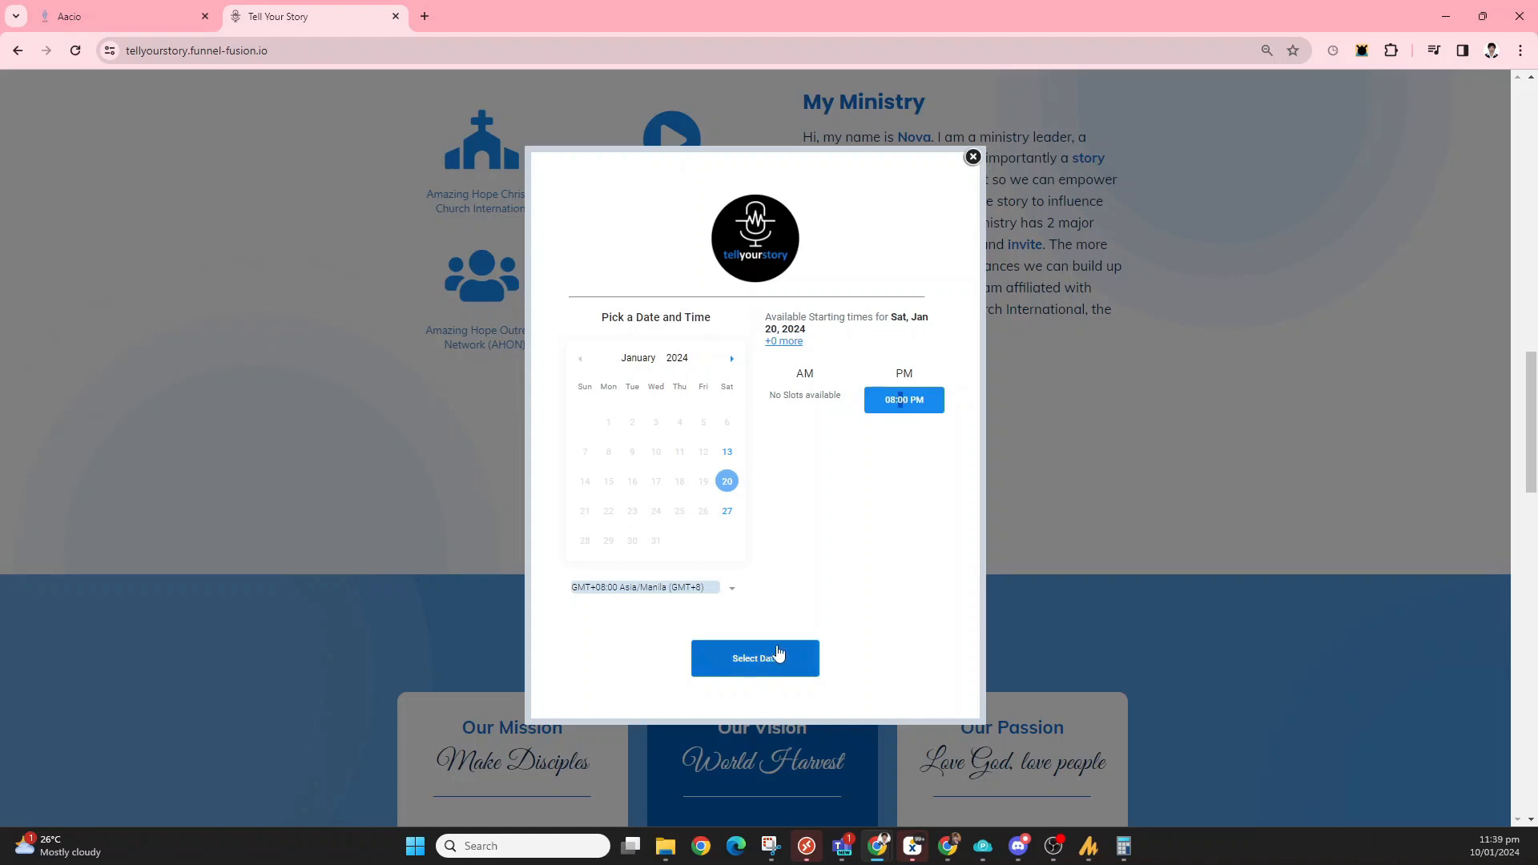
click(777, 653)
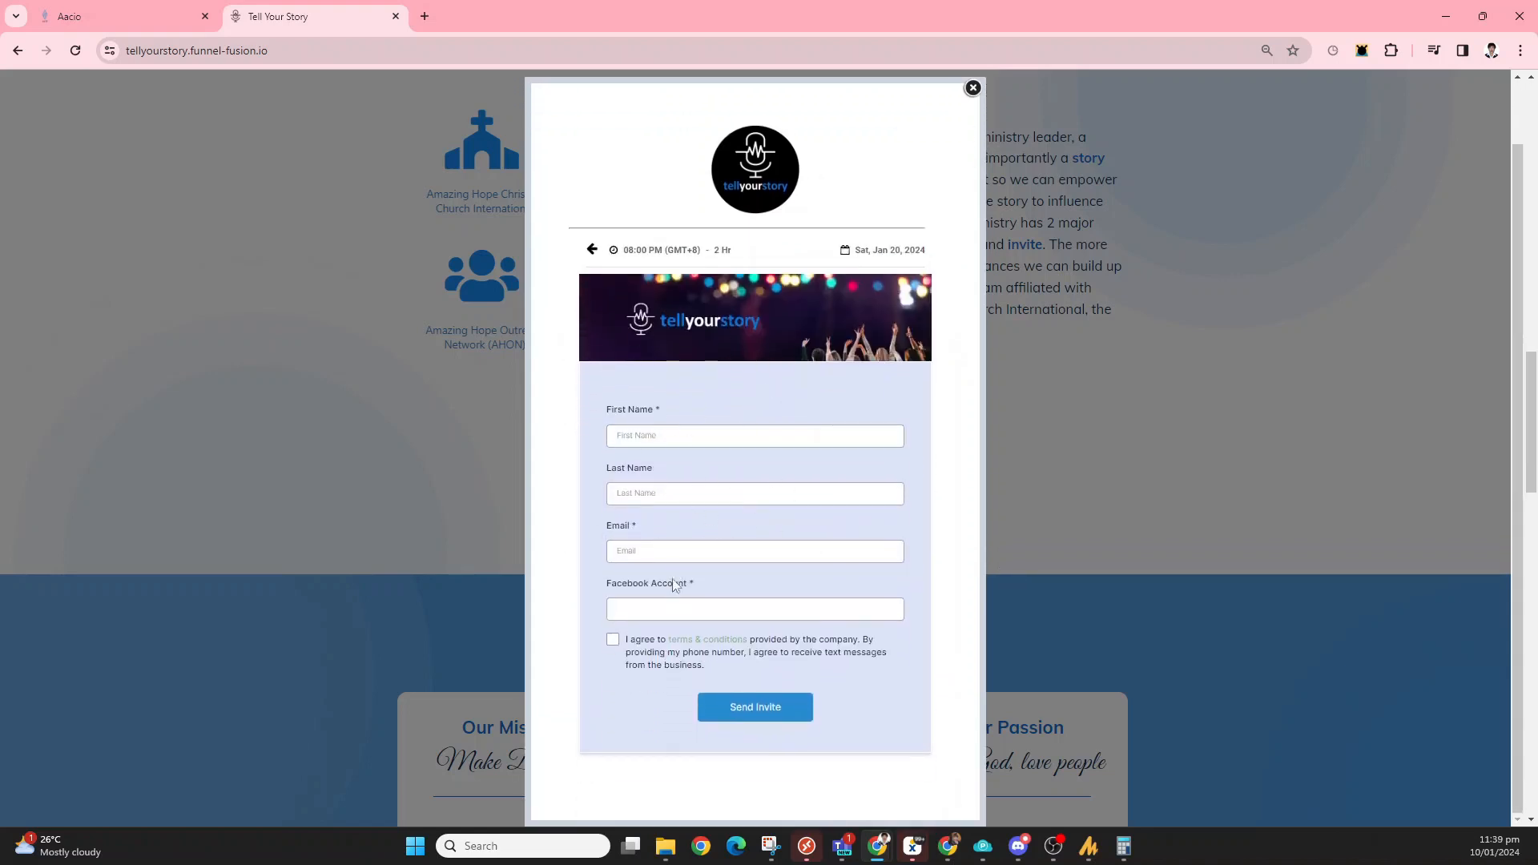
Inspect the Email and Facebook Account fields in the invite form, and close the booking pop-up without submitting.
click(669, 611)
click(677, 552)
click(632, 608)
click(974, 88)
Examine the Webinar Break Series announcement text, and review the page's How To Join and From Lifegroup To Discipleship sections.
scroll(1003, 565, up, 10)
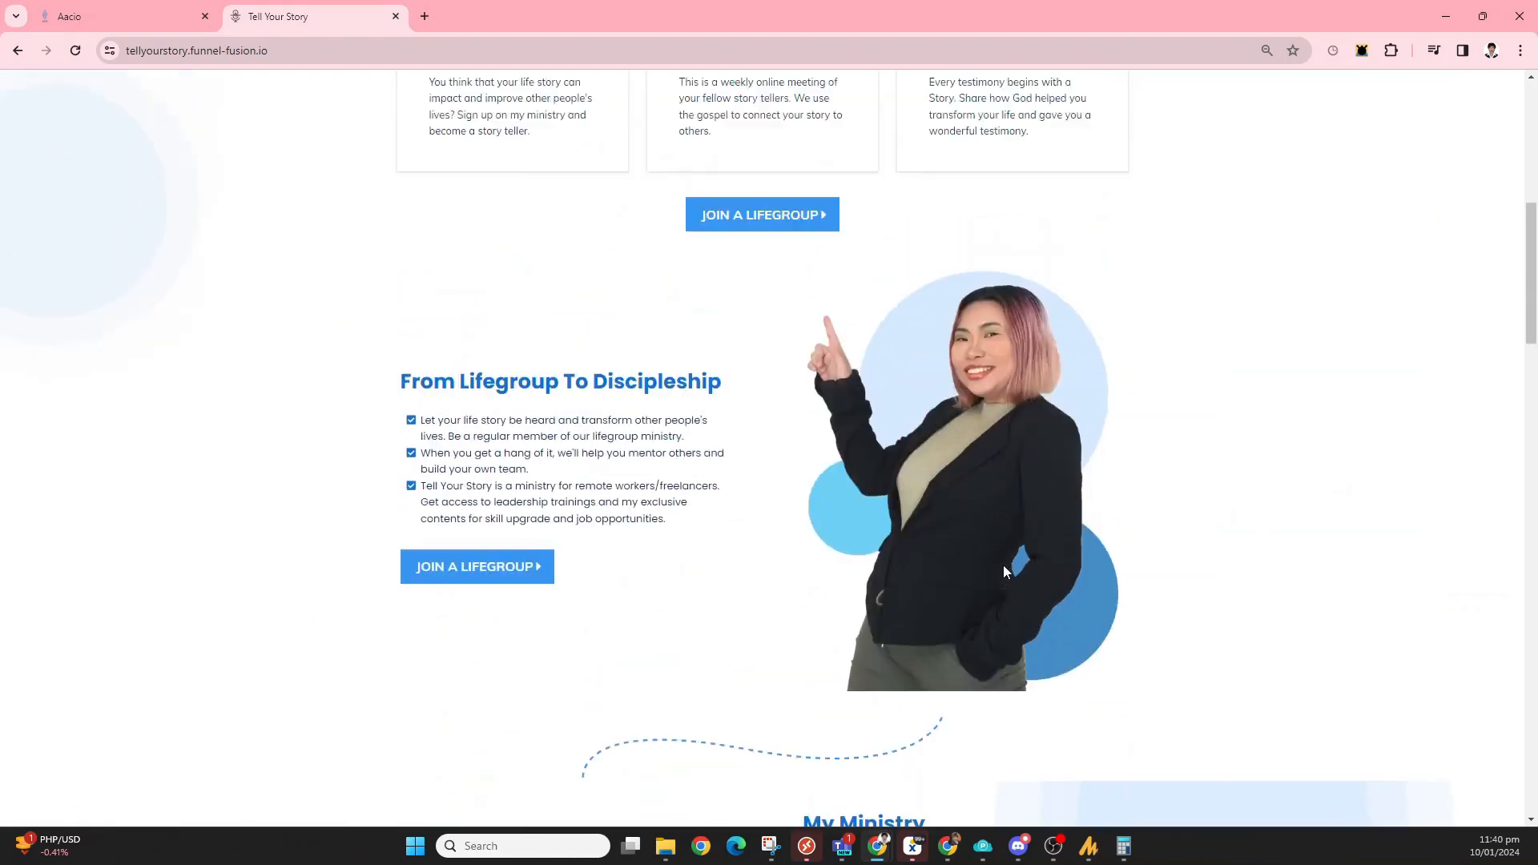
scroll(995, 633, up, 4)
scroll(995, 632, down, 20)
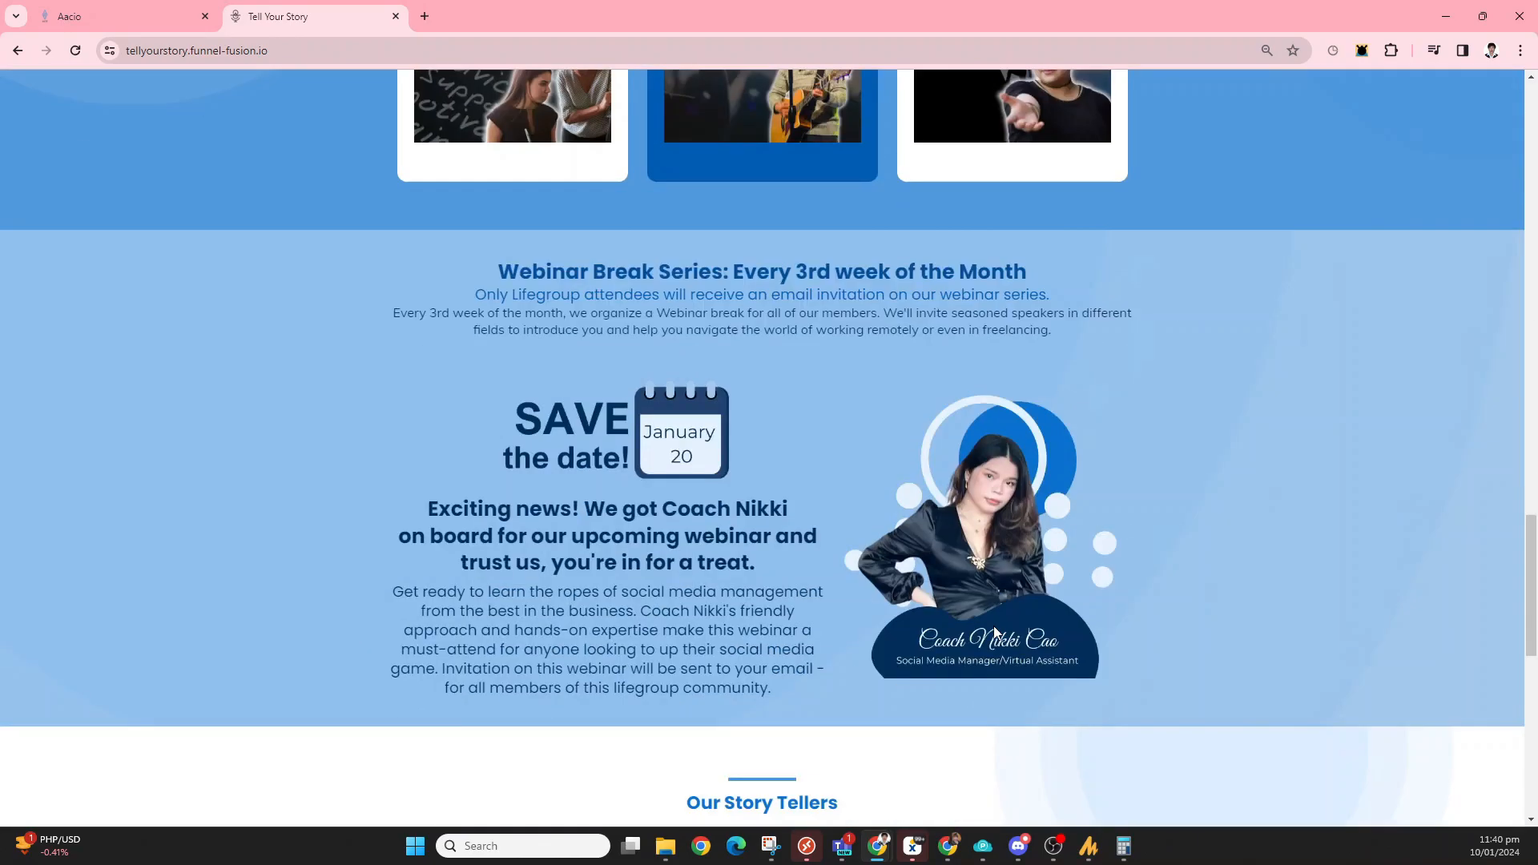
drag(450, 509, 750, 631)
click(750, 631)
drag(396, 513, 795, 721)
drag(810, 681, 669, 655)
click(719, 671)
scroll(1291, 575, up, 10)
scroll(1296, 582, up, 15)
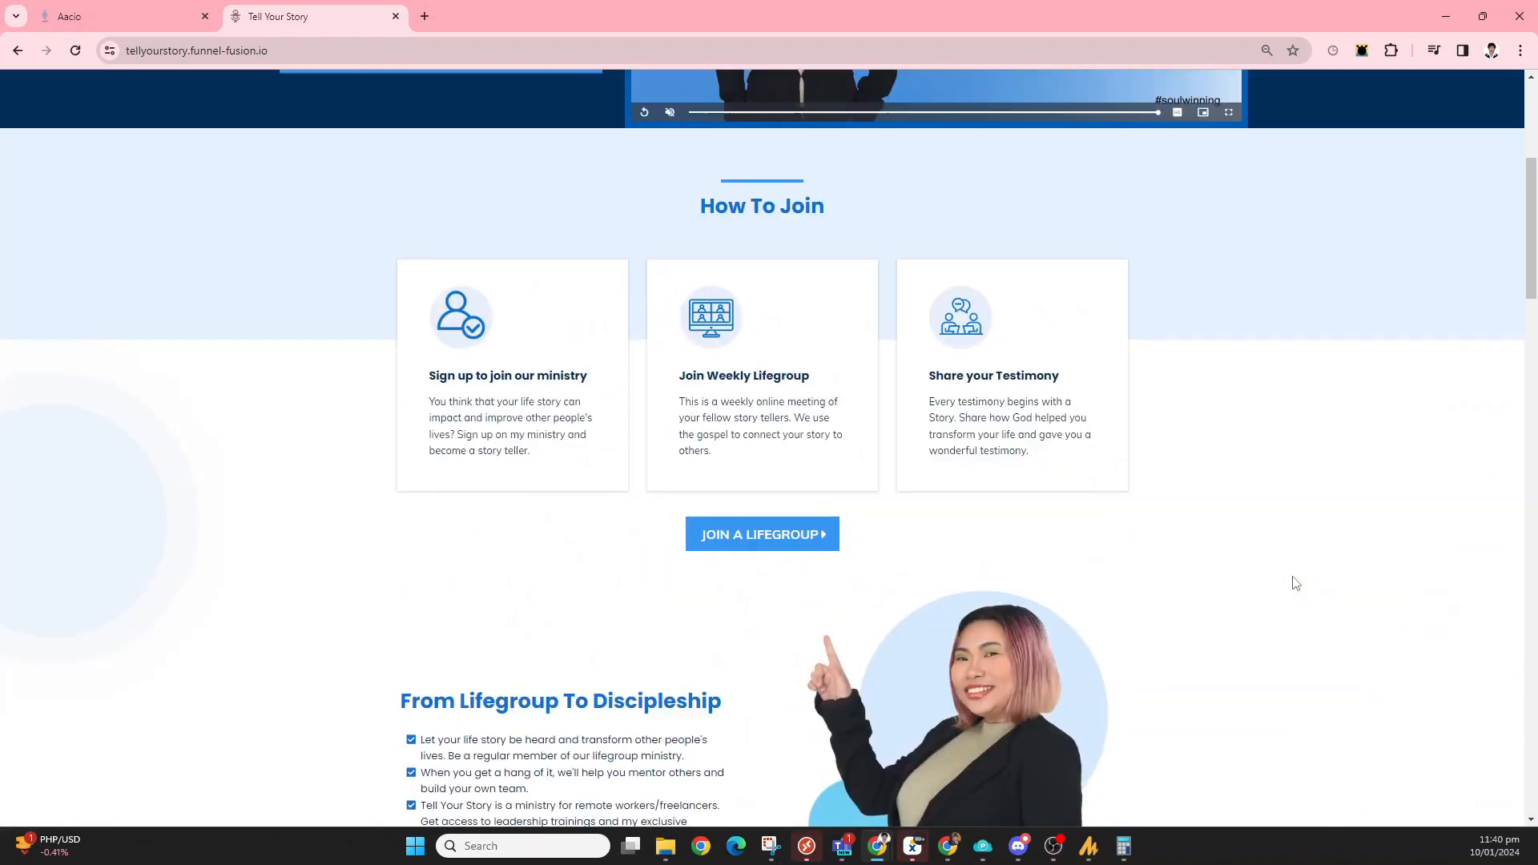
scroll(1295, 582, down, 11)
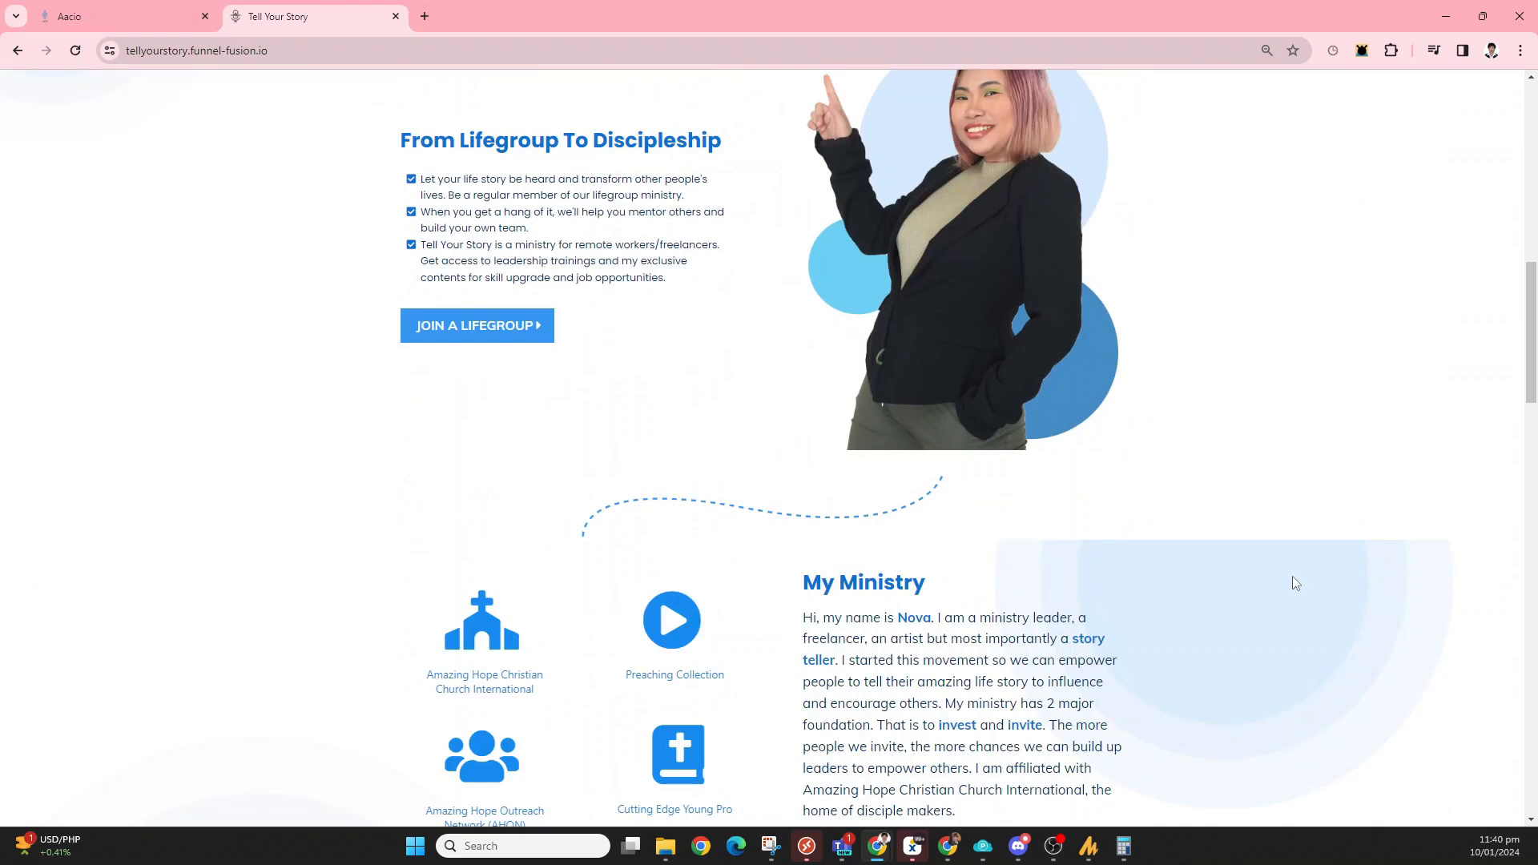
scroll(1296, 582, up, 3)
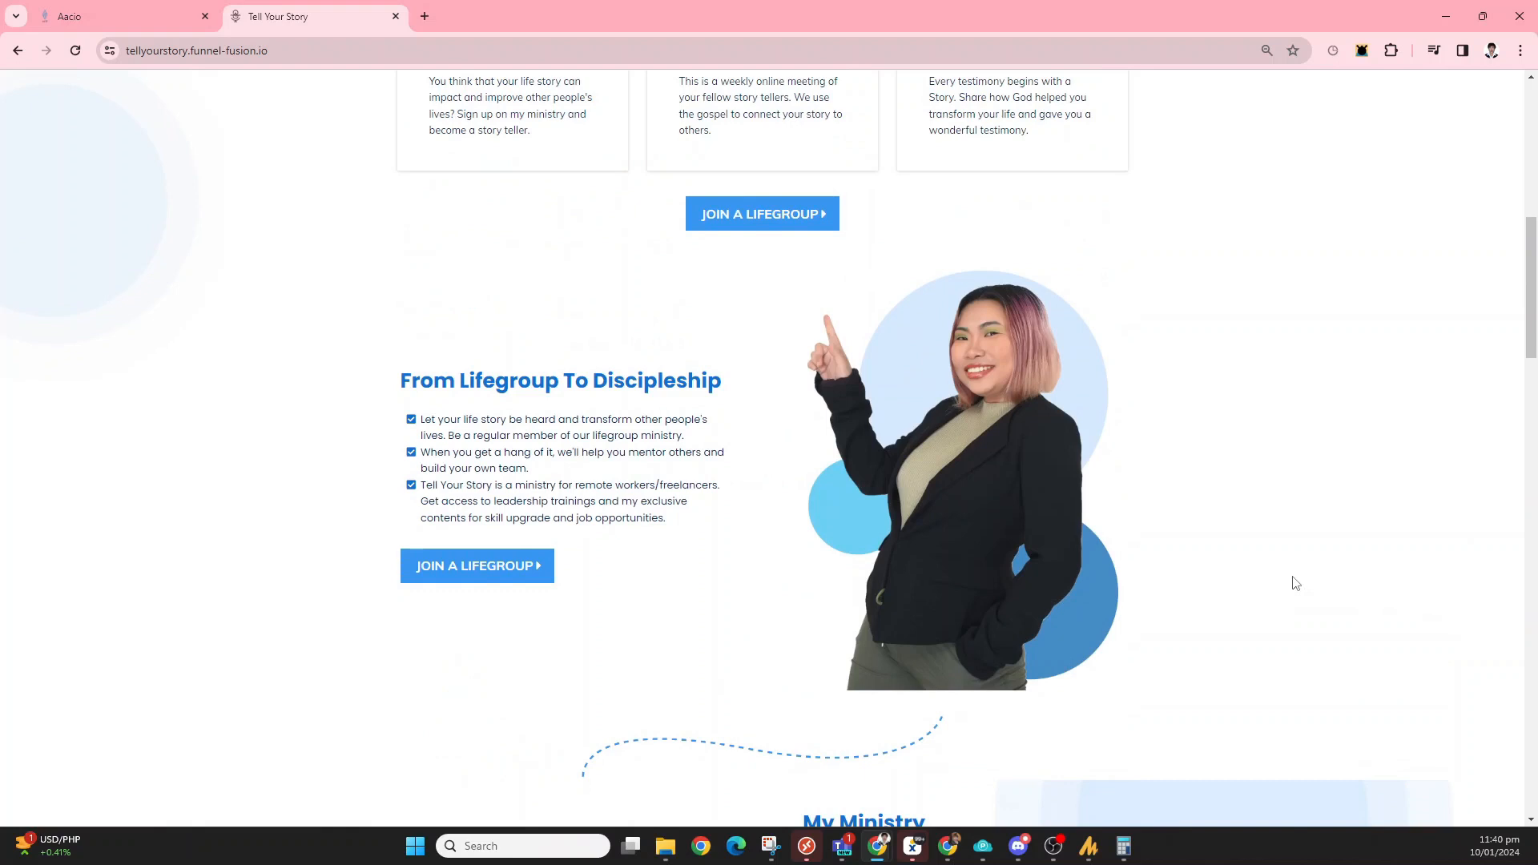
scroll(1295, 582, up, 9)
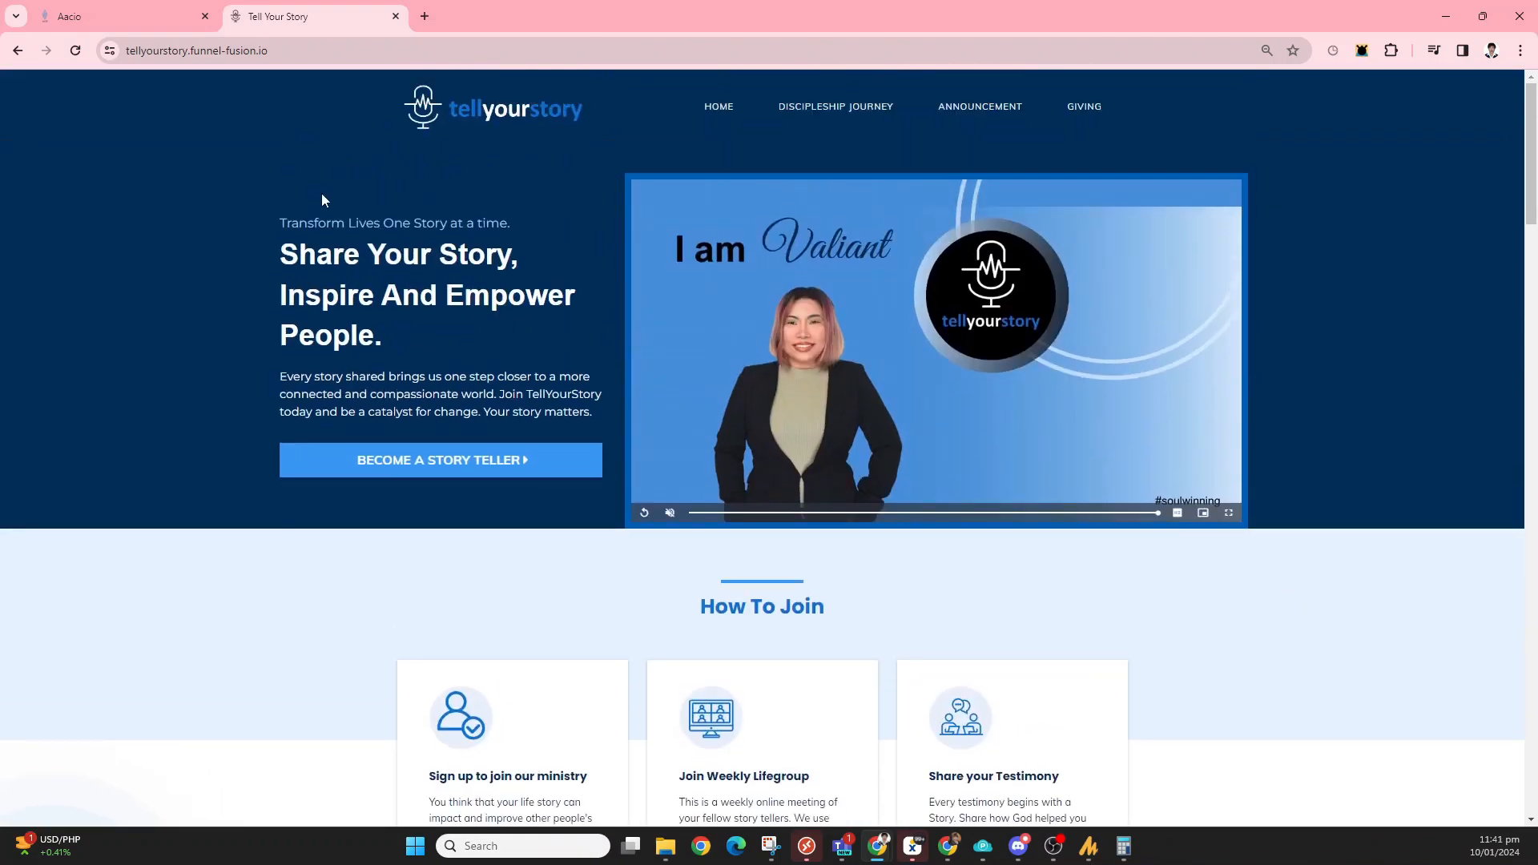
Switch back to Aacio, retry verifying the customfunnelspro.com domain, and return to the dedicated domains list.
click(130, 17)
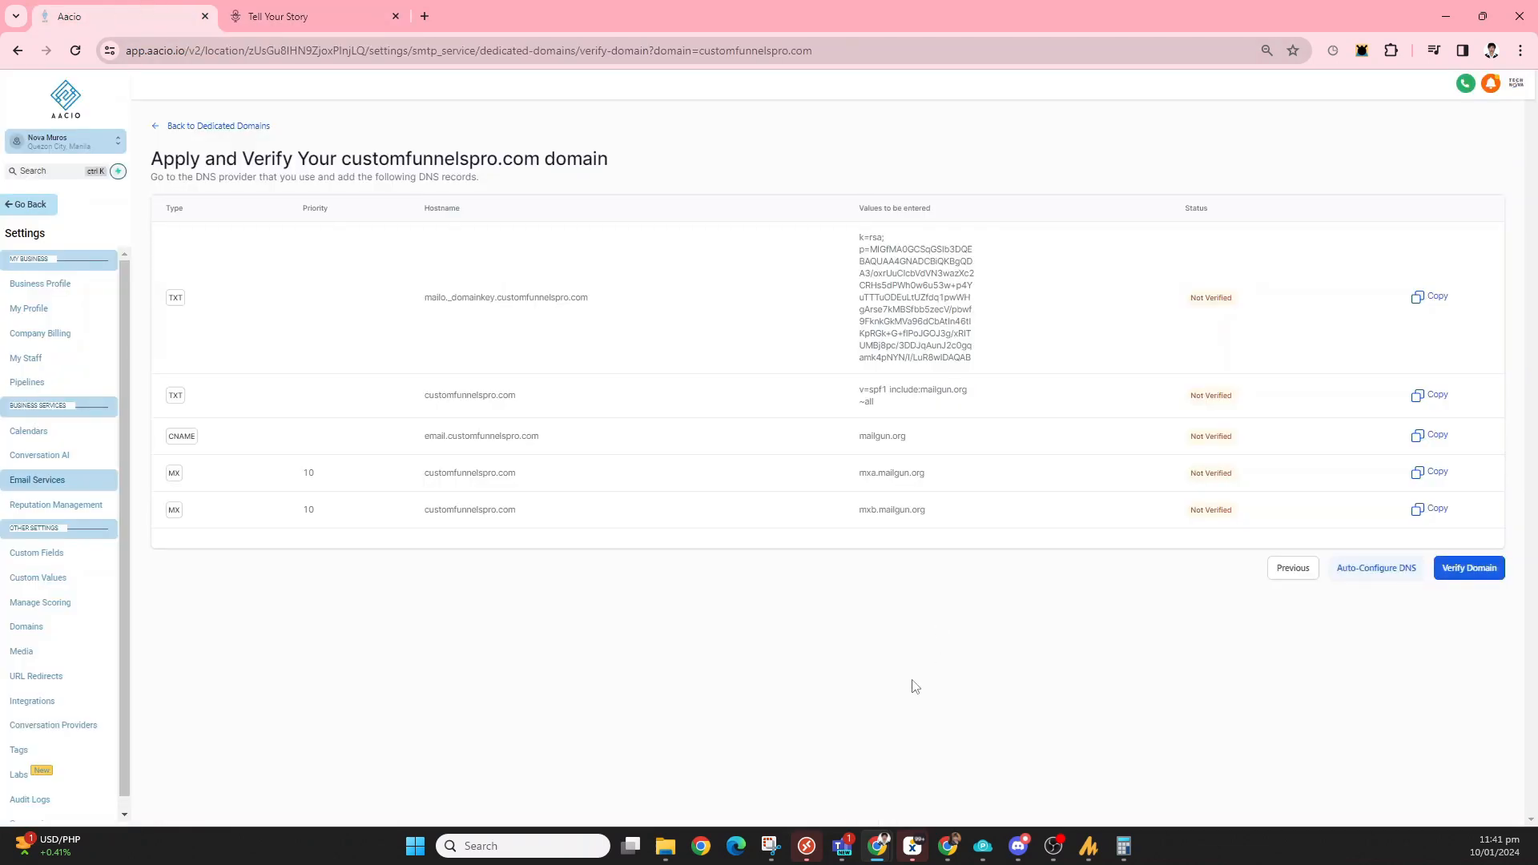
click(1469, 566)
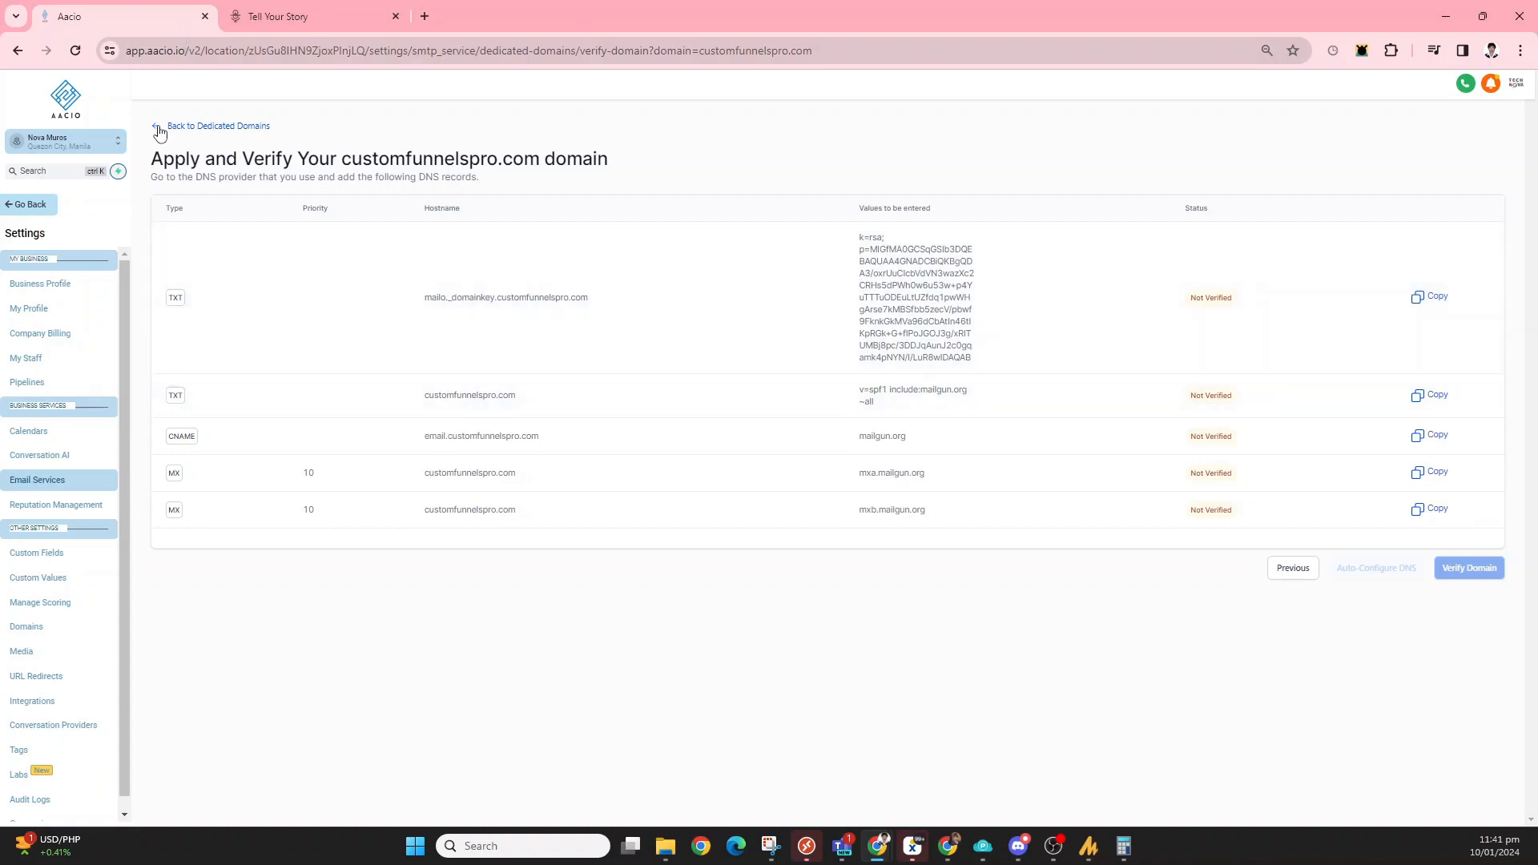
click(159, 133)
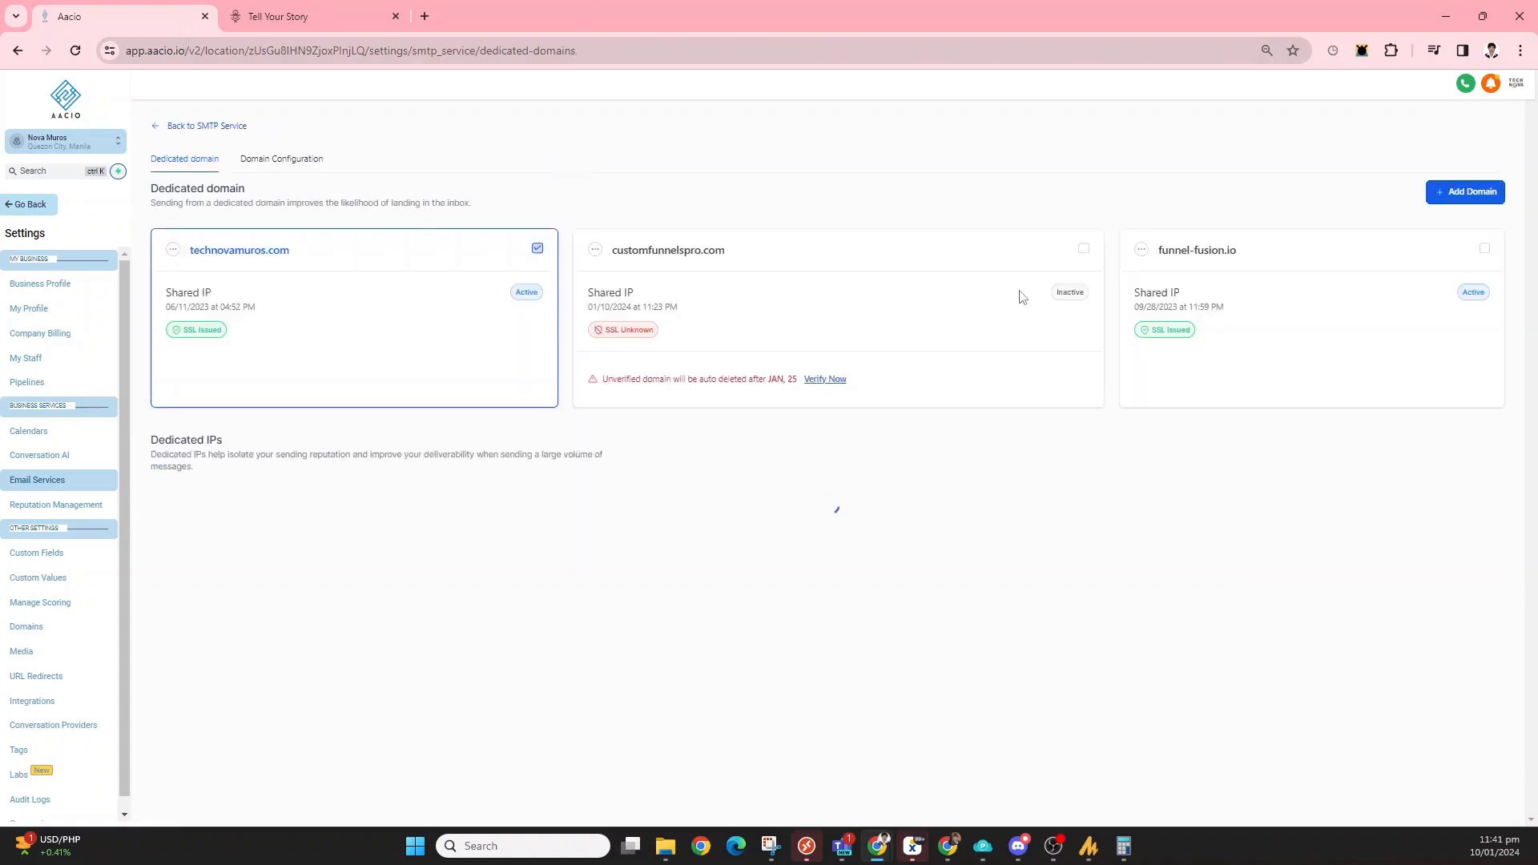